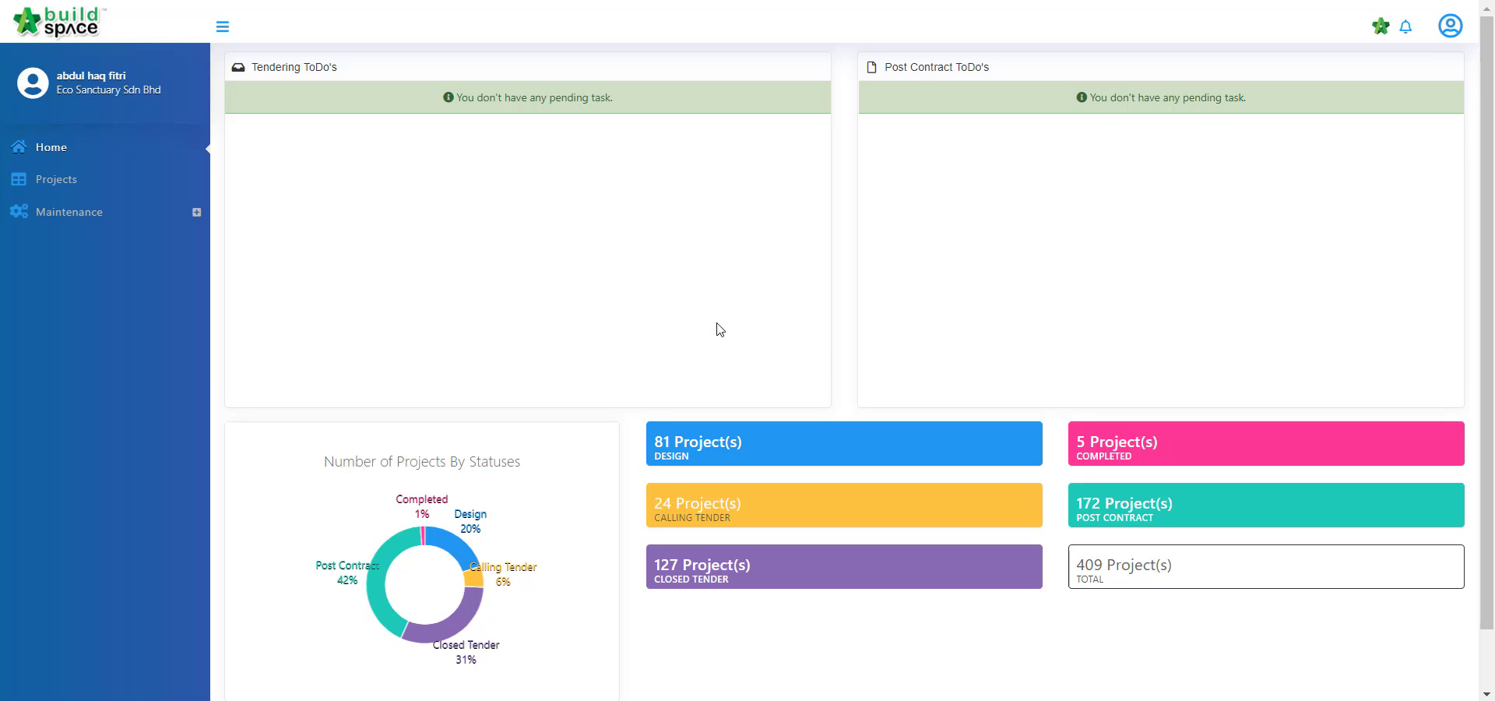
Start a new project with contract type Standard and work category Building
{"action": "left_click", "coordinate": [107, 181]}
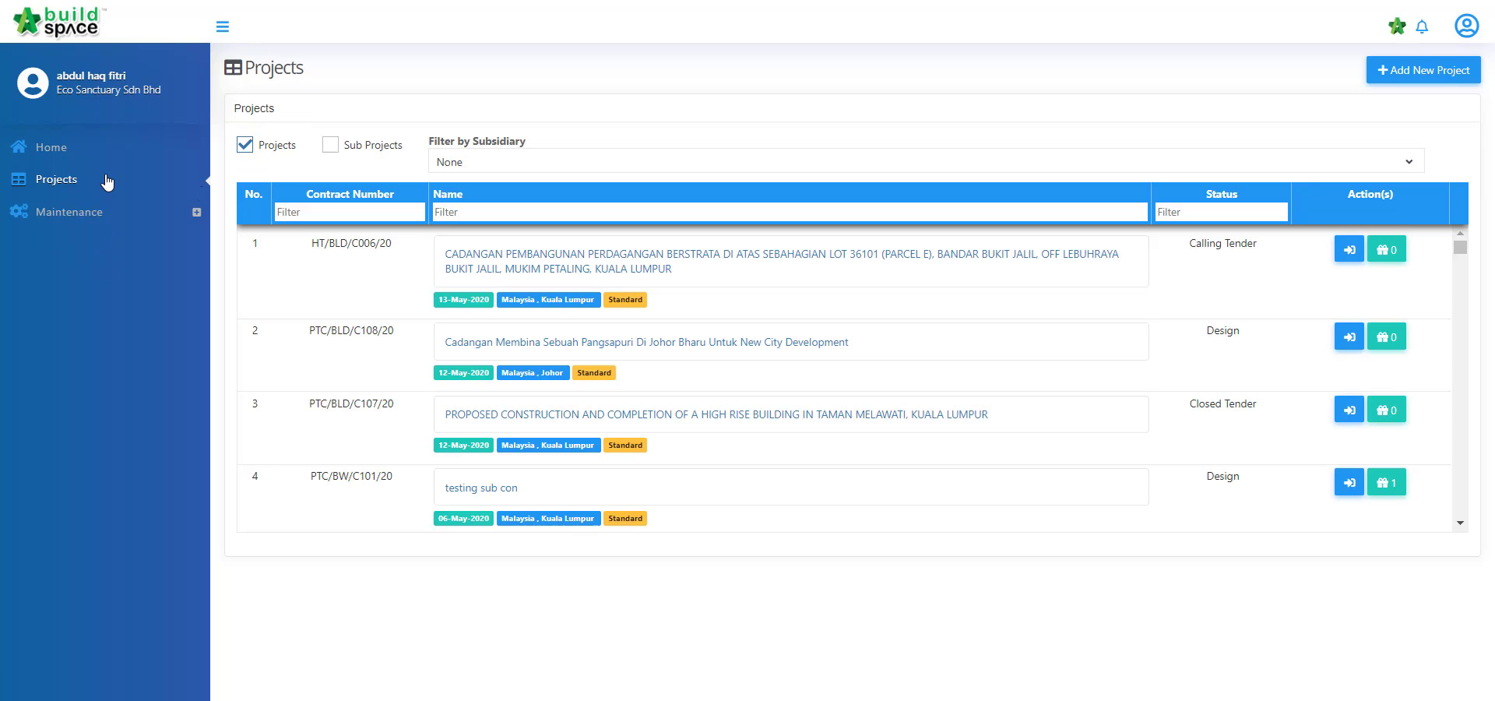
{"action": "left_click", "coordinate": [1459, 74]}
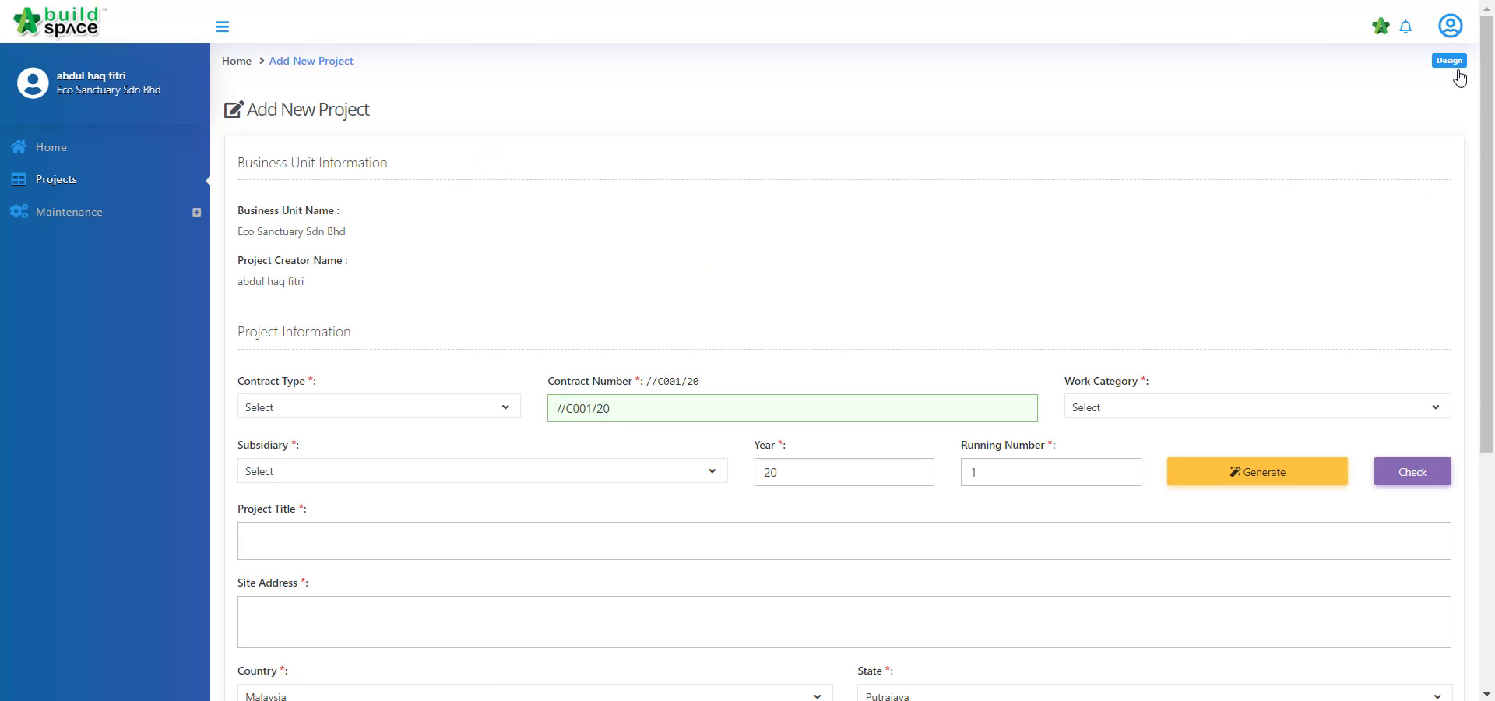
{"action": "left_click", "coordinate": [518, 420]}
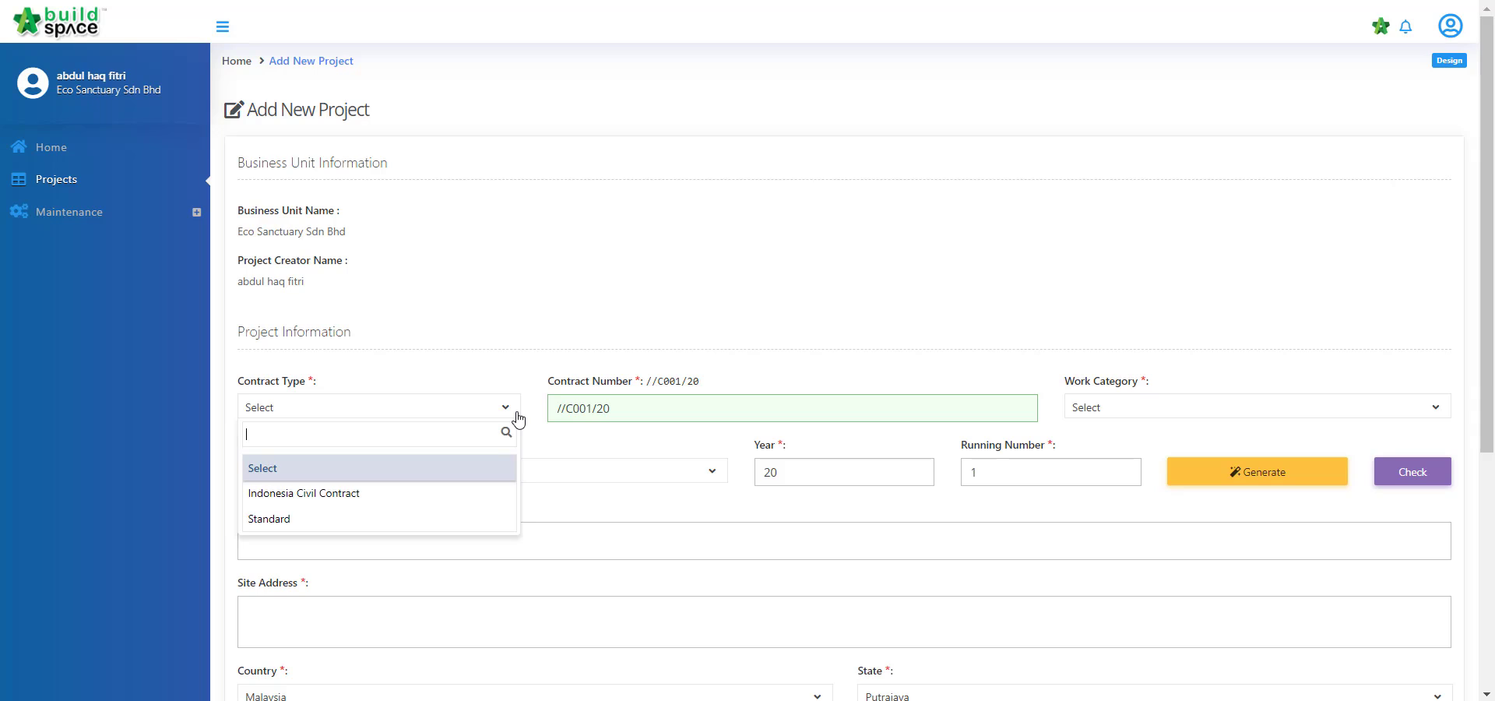
{"action": "left_click", "coordinate": [400, 519]}
{"action": "left_click", "coordinate": [1271, 414]}
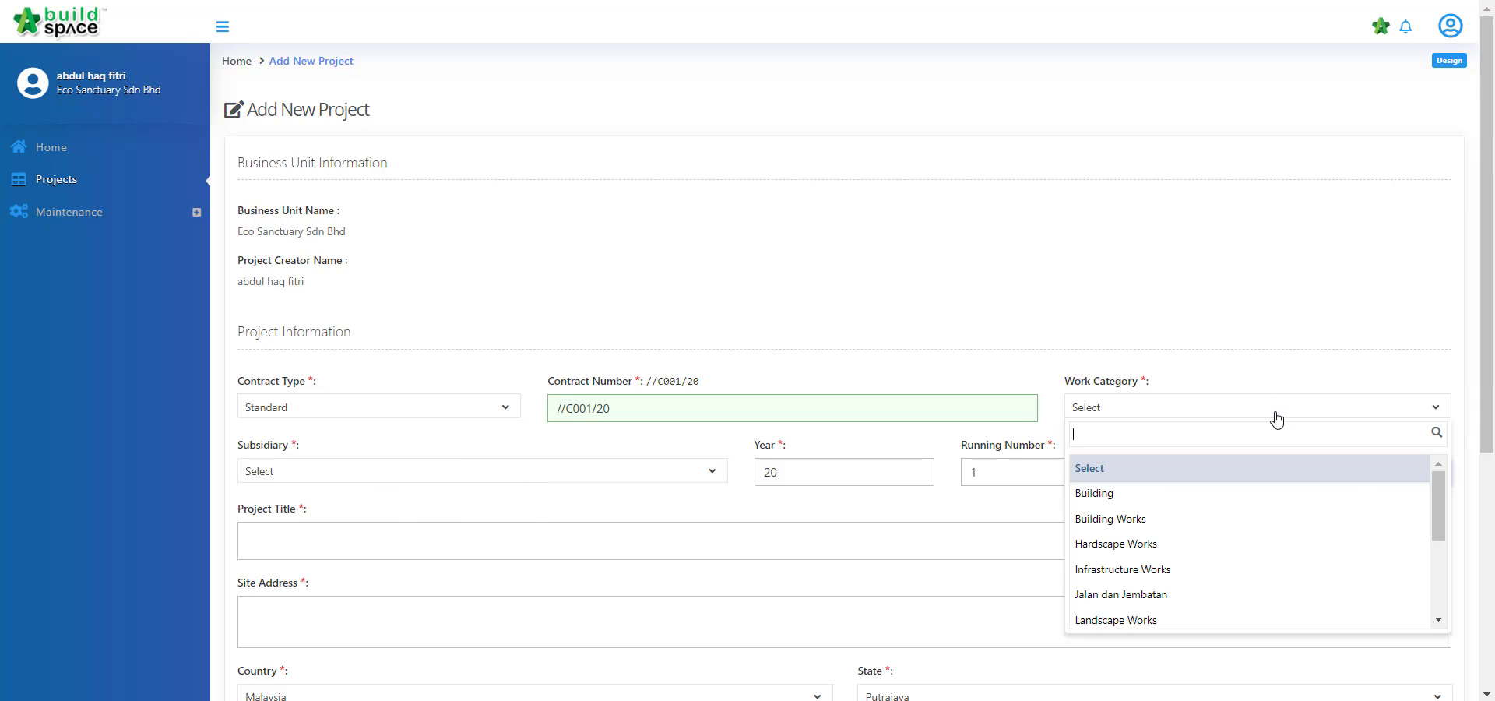
{"action": "left_click", "coordinate": [1252, 504]}
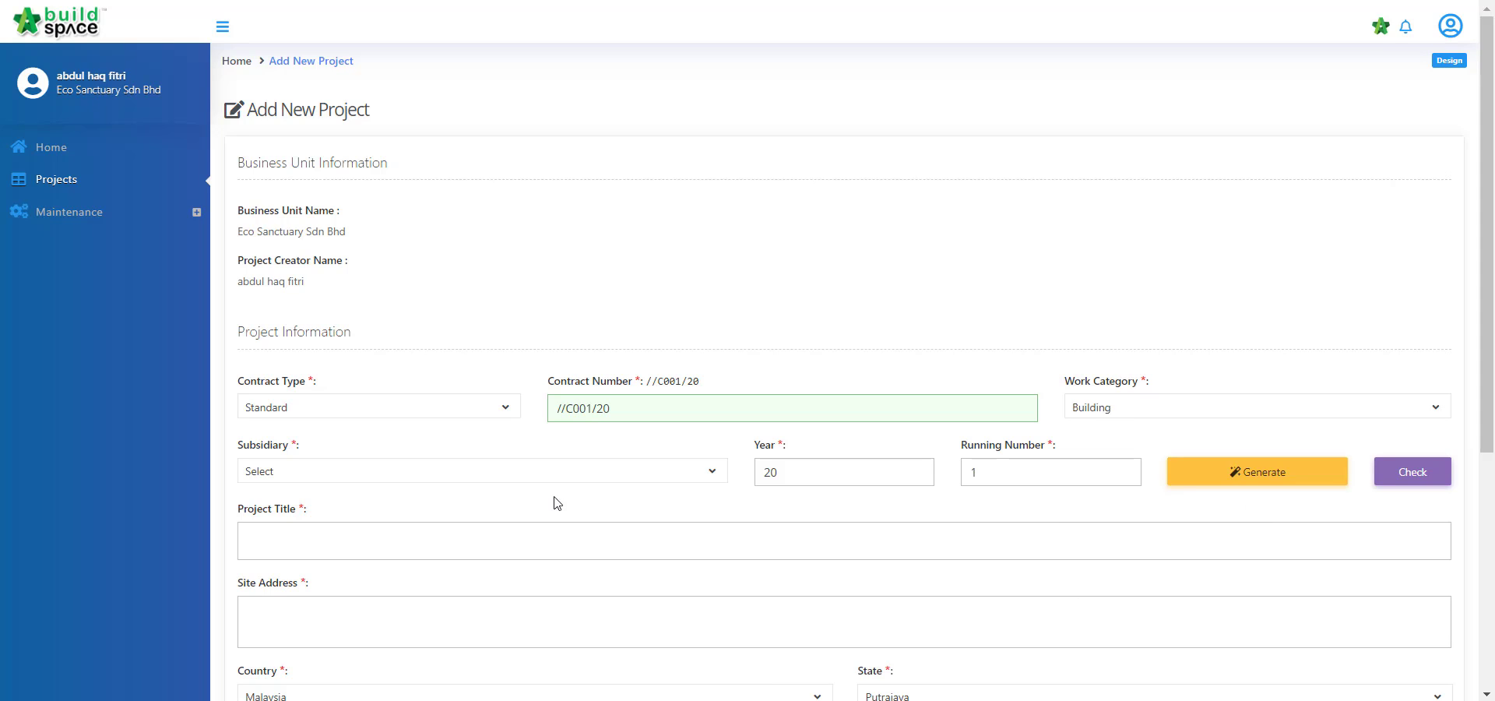
Choose PARENT TESTING COMPANY as the new project's subsidiary
{"action": "left_click", "coordinate": [504, 475]}
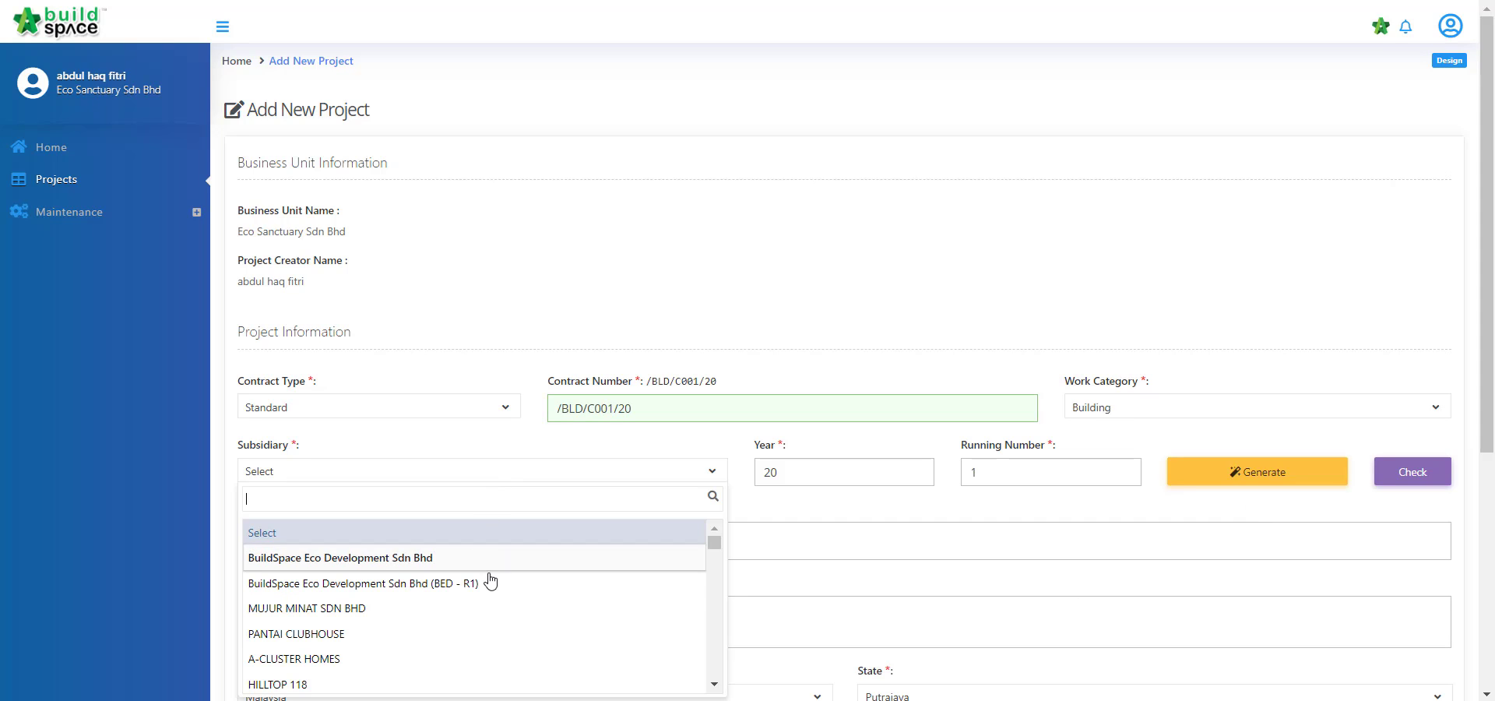
{"action": "scroll", "coordinate": [545, 584], "scroll_direction": "down", "scroll_amount": 5}
{"action": "scroll", "coordinate": [525, 577], "scroll_direction": "down", "scroll_amount": 8}
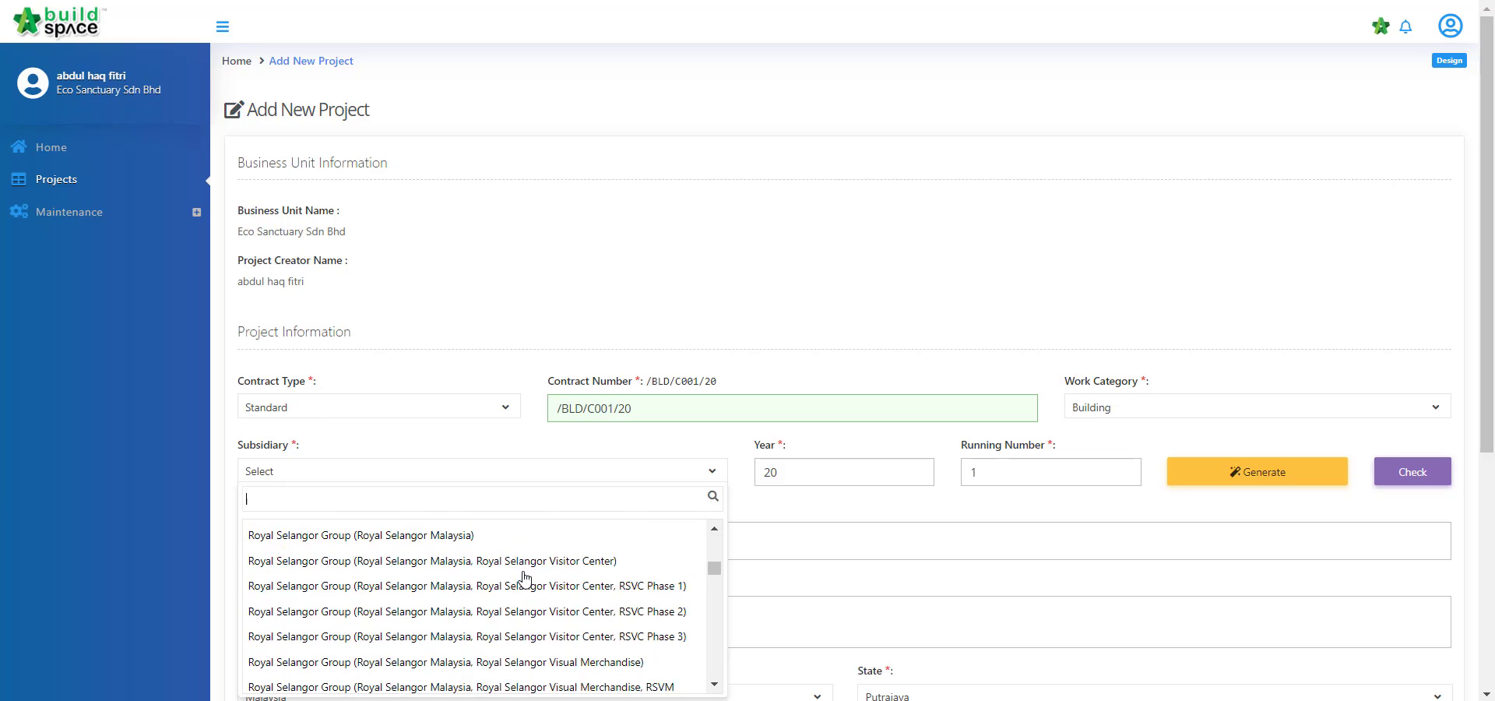
{"action": "scroll", "coordinate": [514, 575], "scroll_direction": "down", "scroll_amount": 8}
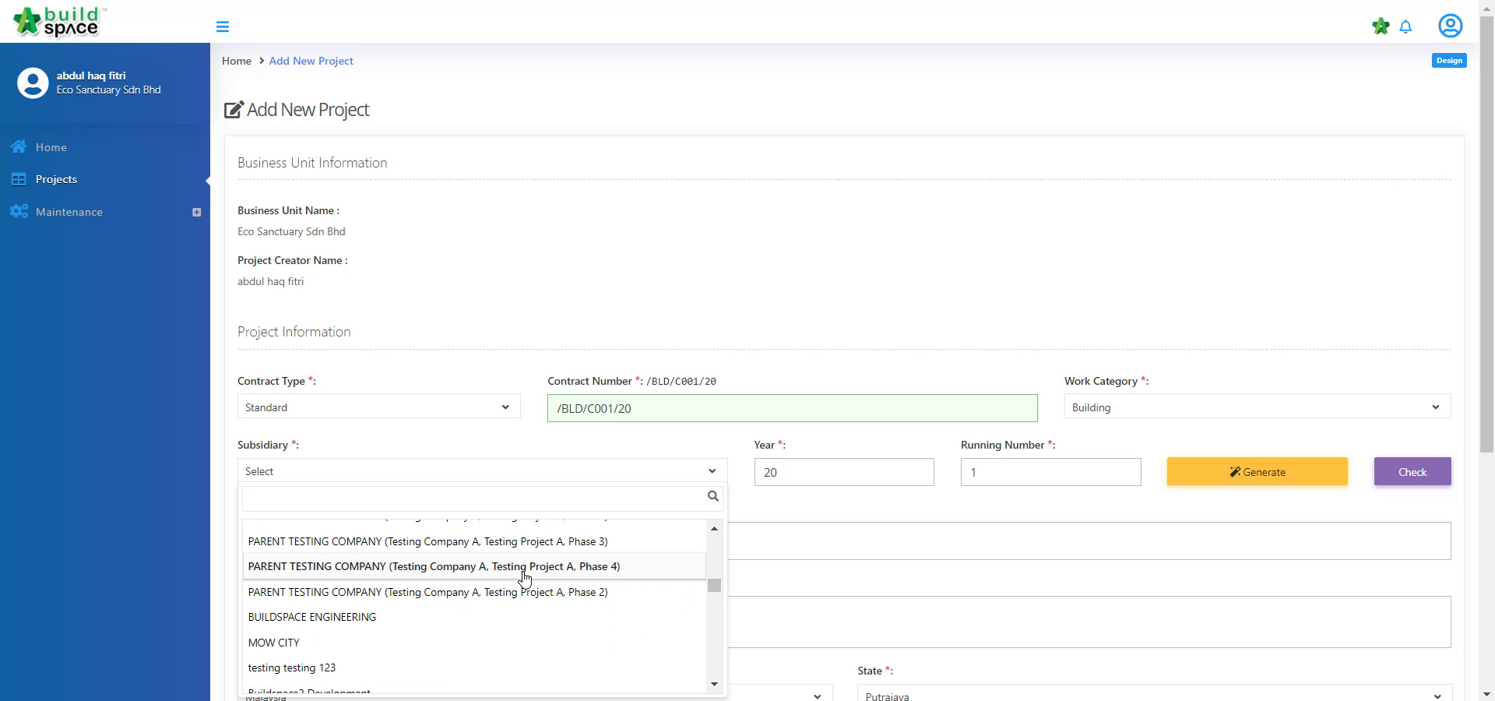
{"action": "left_click", "coordinate": [467, 537]}
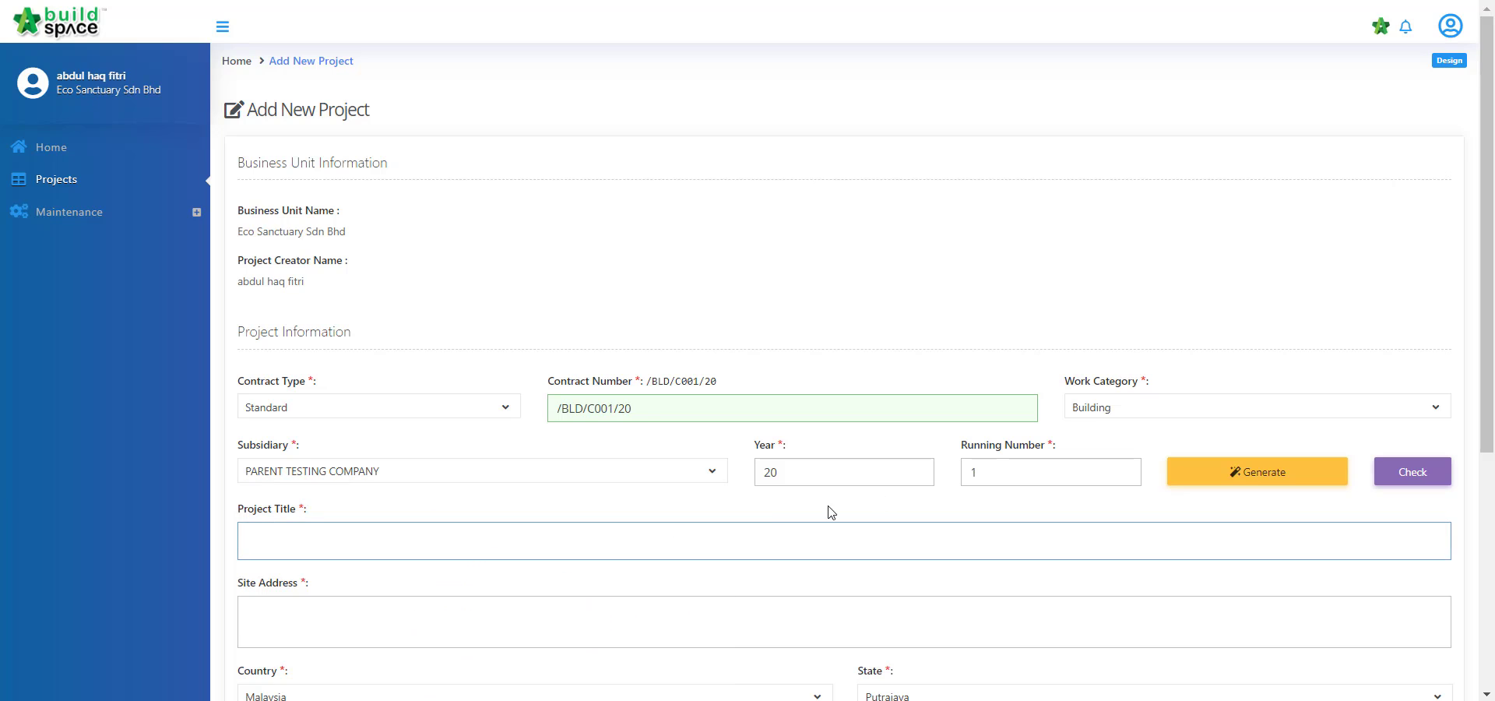
Generate the contract's running number and check that it is valid
{"action": "left_click", "coordinate": [1262, 475]}
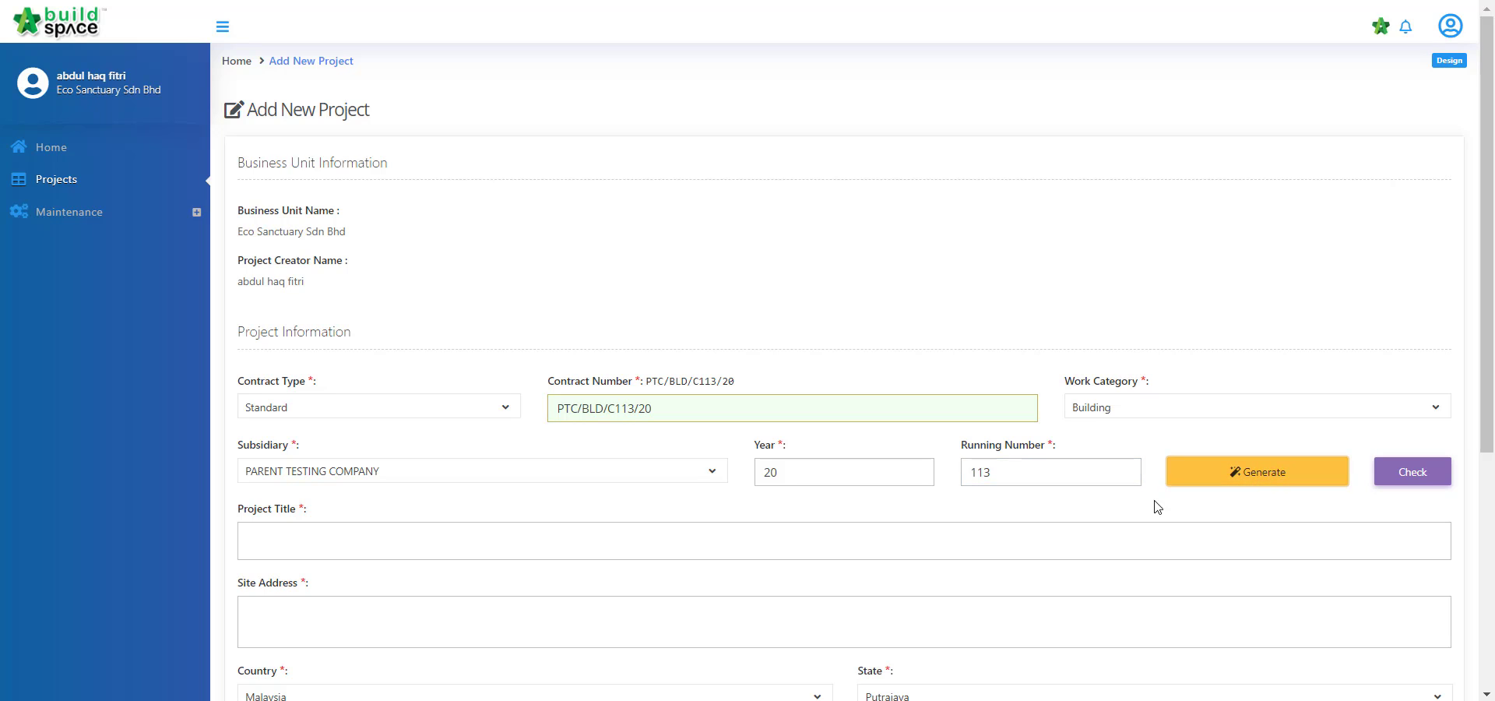
{"action": "left_click", "coordinate": [1042, 474]}
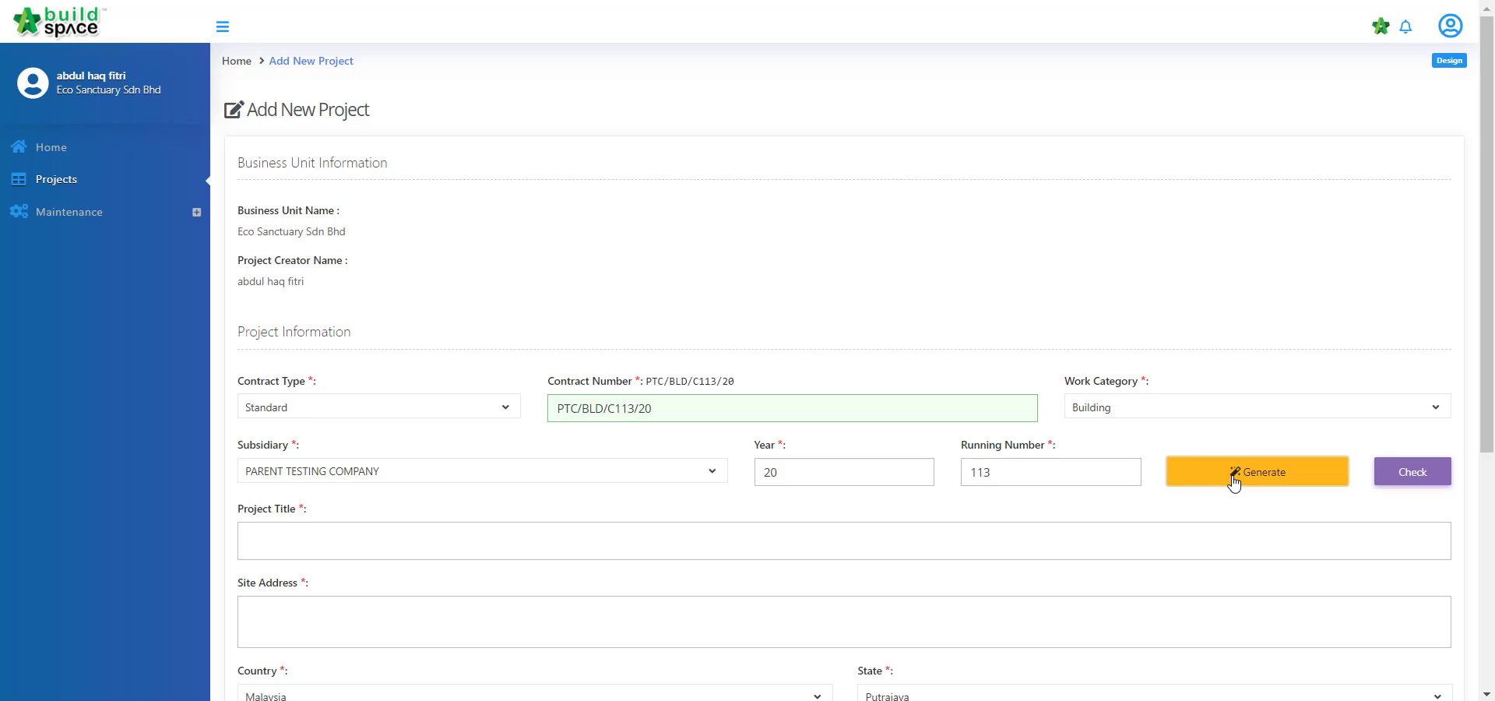
{"action": "left_click", "coordinate": [1422, 473]}
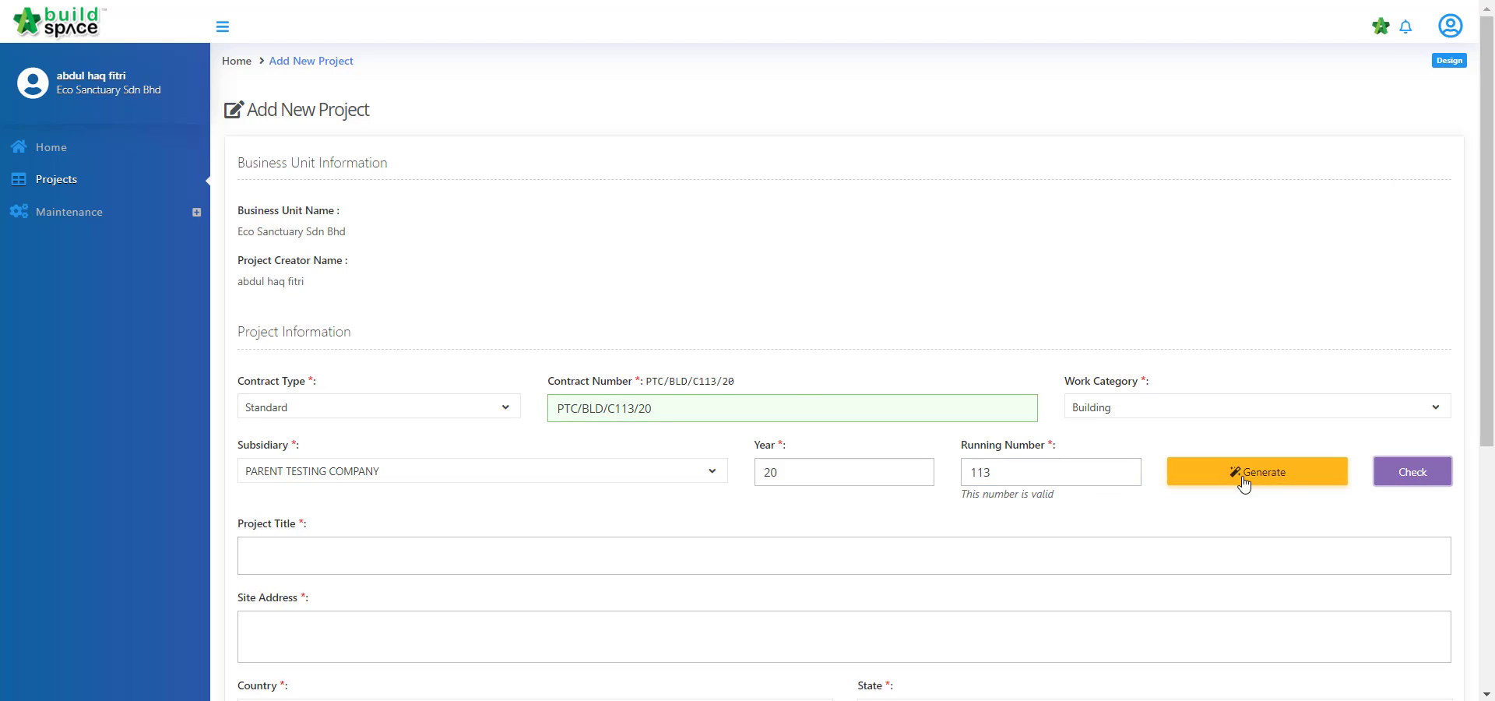
Enter the project title "Cadangan Membina sebuah perpustakaan Di Arau Perlis"
{"action": "scroll", "coordinate": [586, 465], "scroll_direction": "down", "scroll_amount": 2}
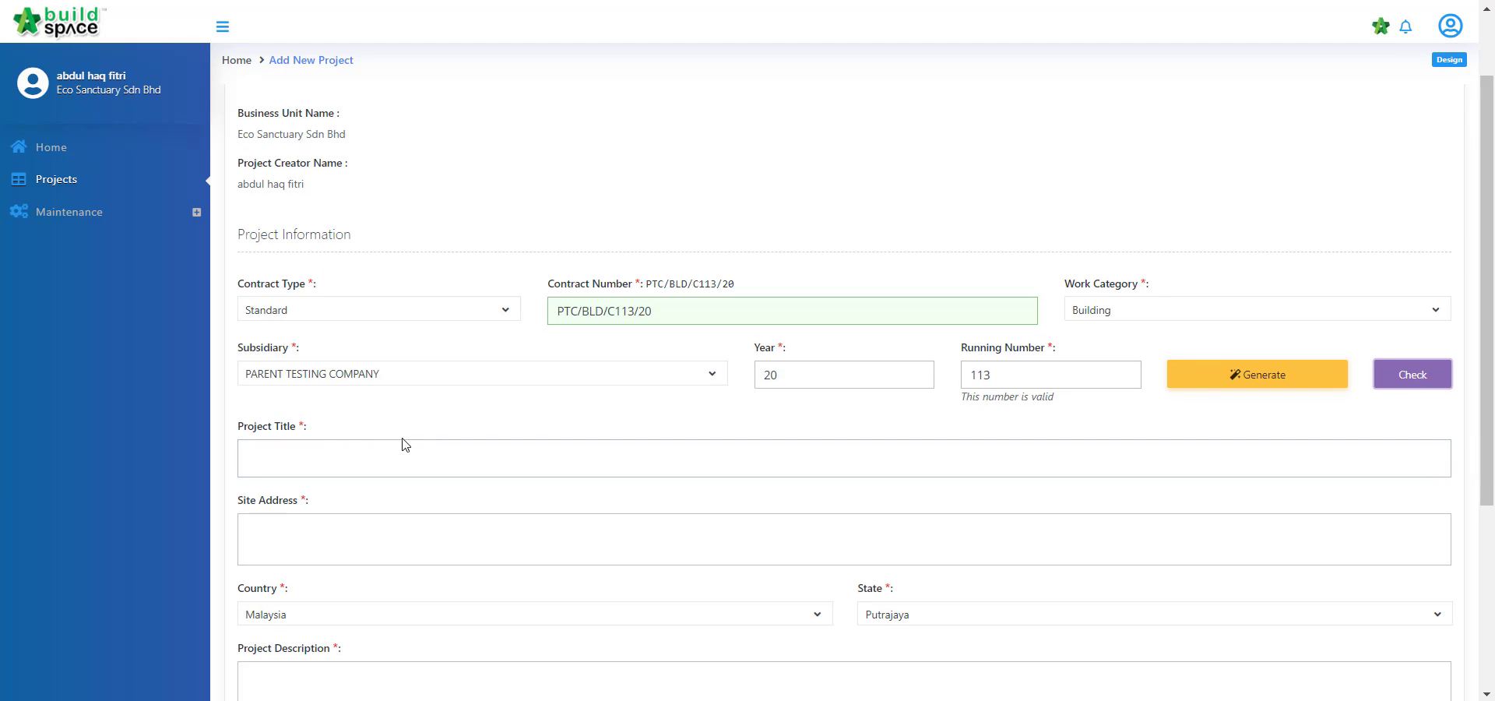
{"action": "left_click", "coordinate": [373, 455]}
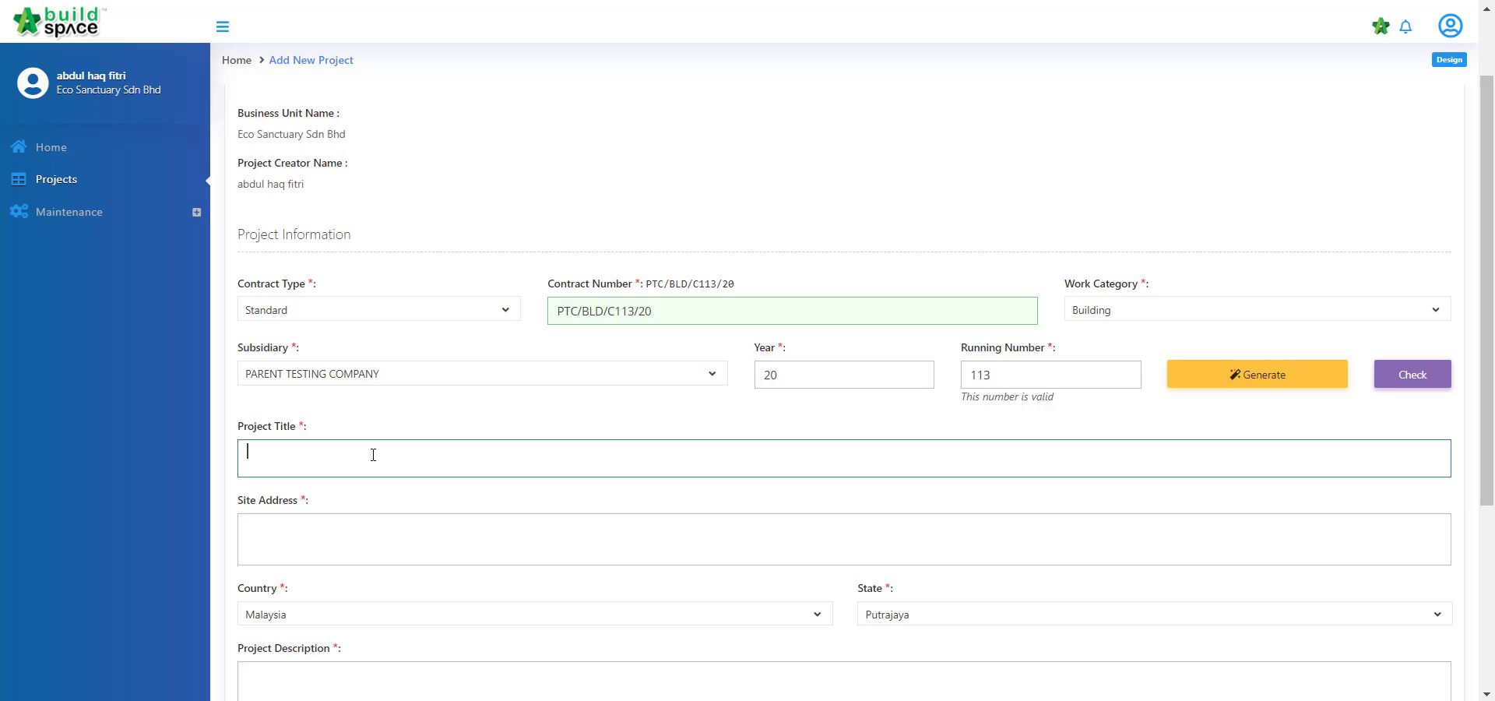
{"action": "type", "text": "Cadangan Membina sebua"}
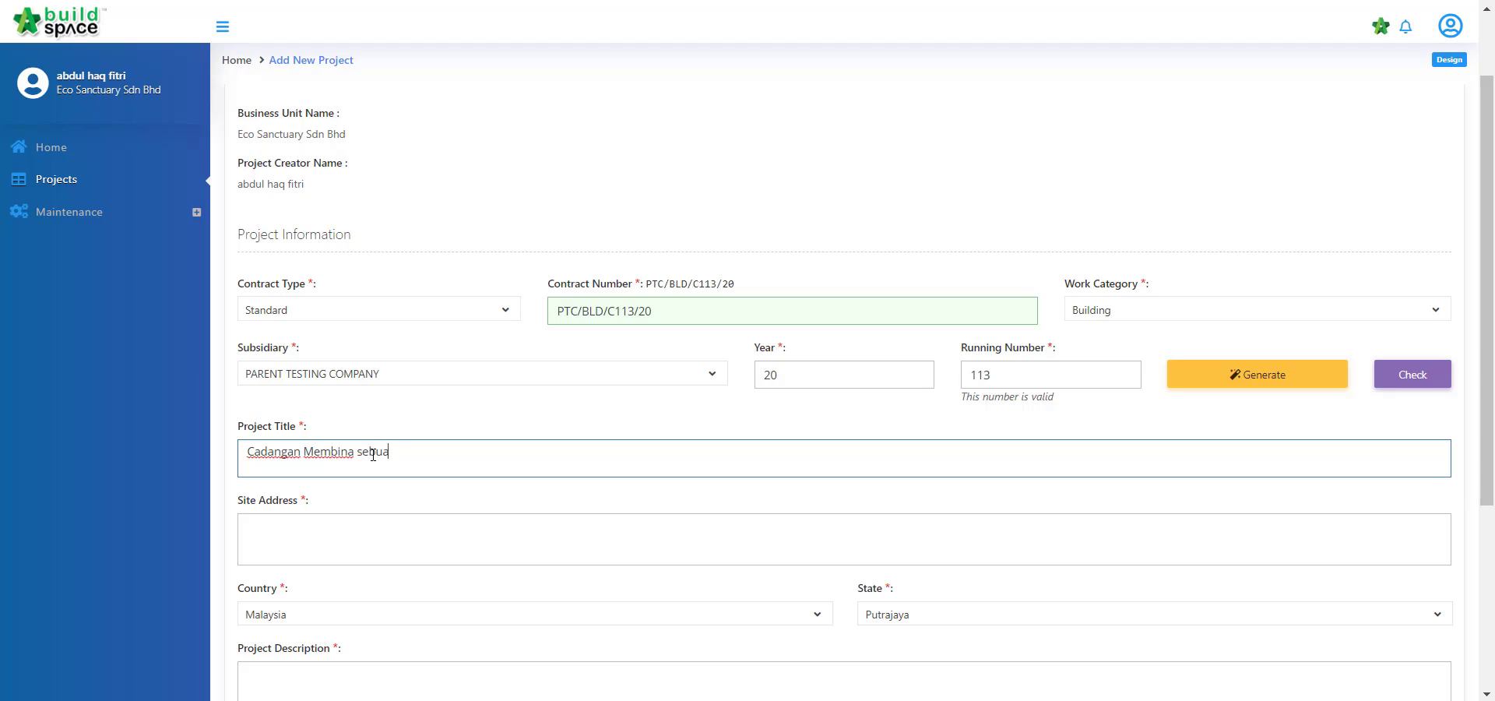
{"action": "type", "text": "h perpustakaan Di"}
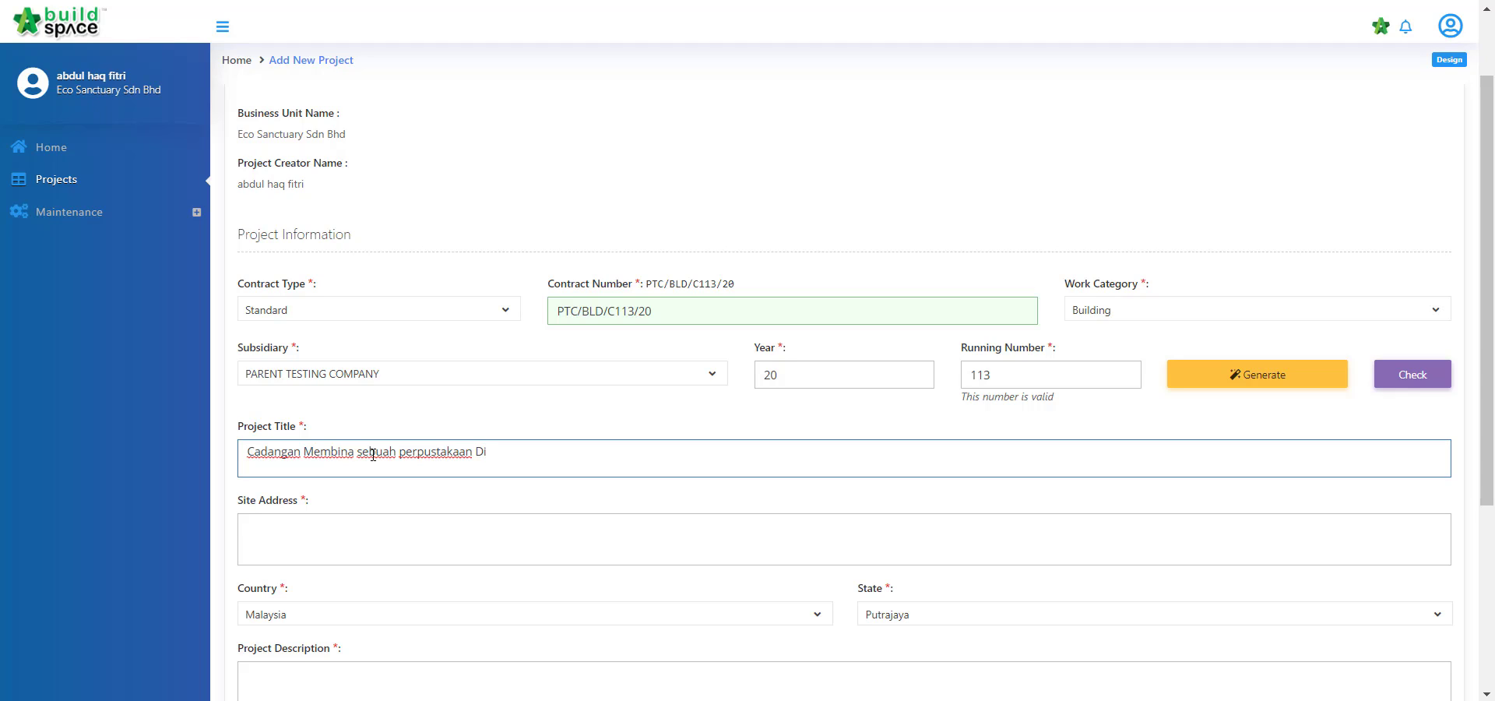
{"action": "type", "text": " Arau Perlis"}
Enter "Arau Perlis" as the site address and set the state to Perlis
{"action": "key", "text": "Tab"}
{"action": "type", "text": "Arau P"}
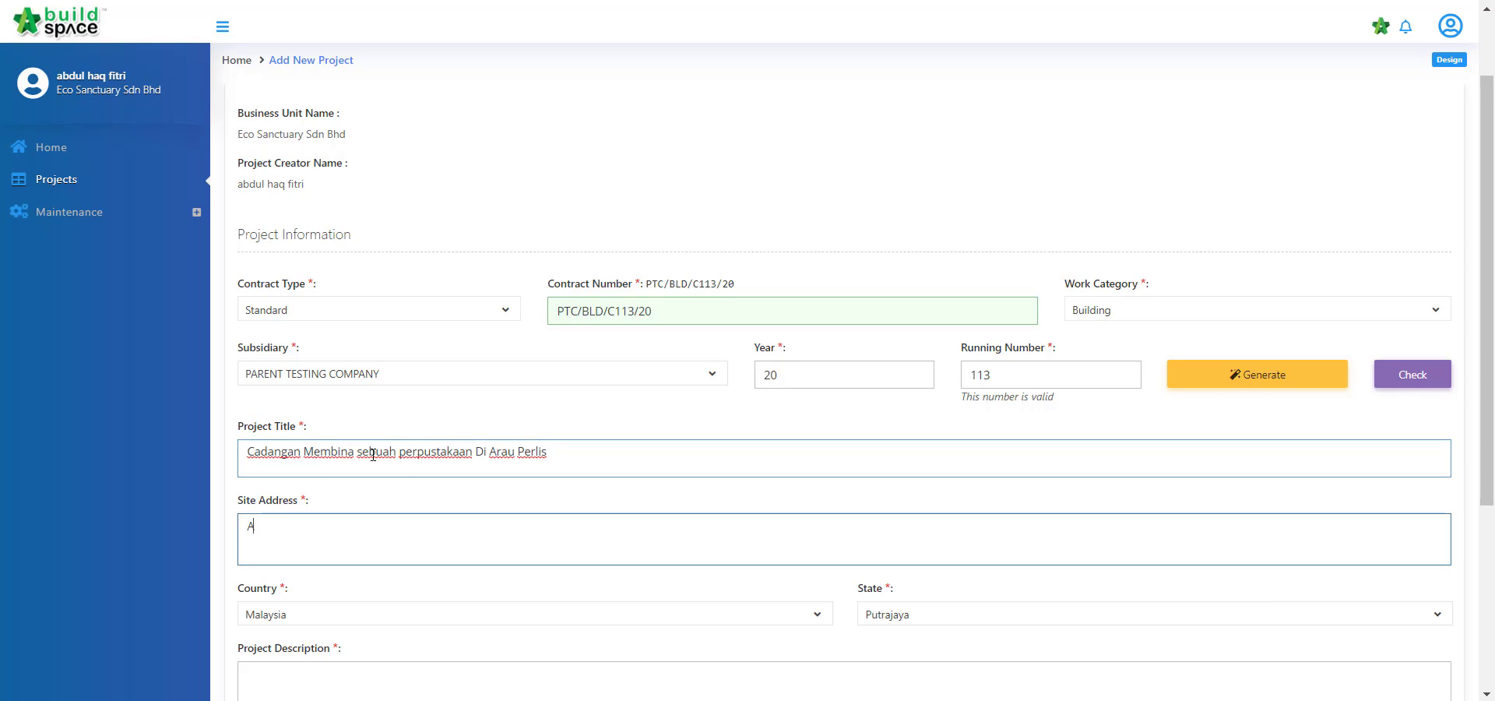
{"action": "type", "text": "erlis"}
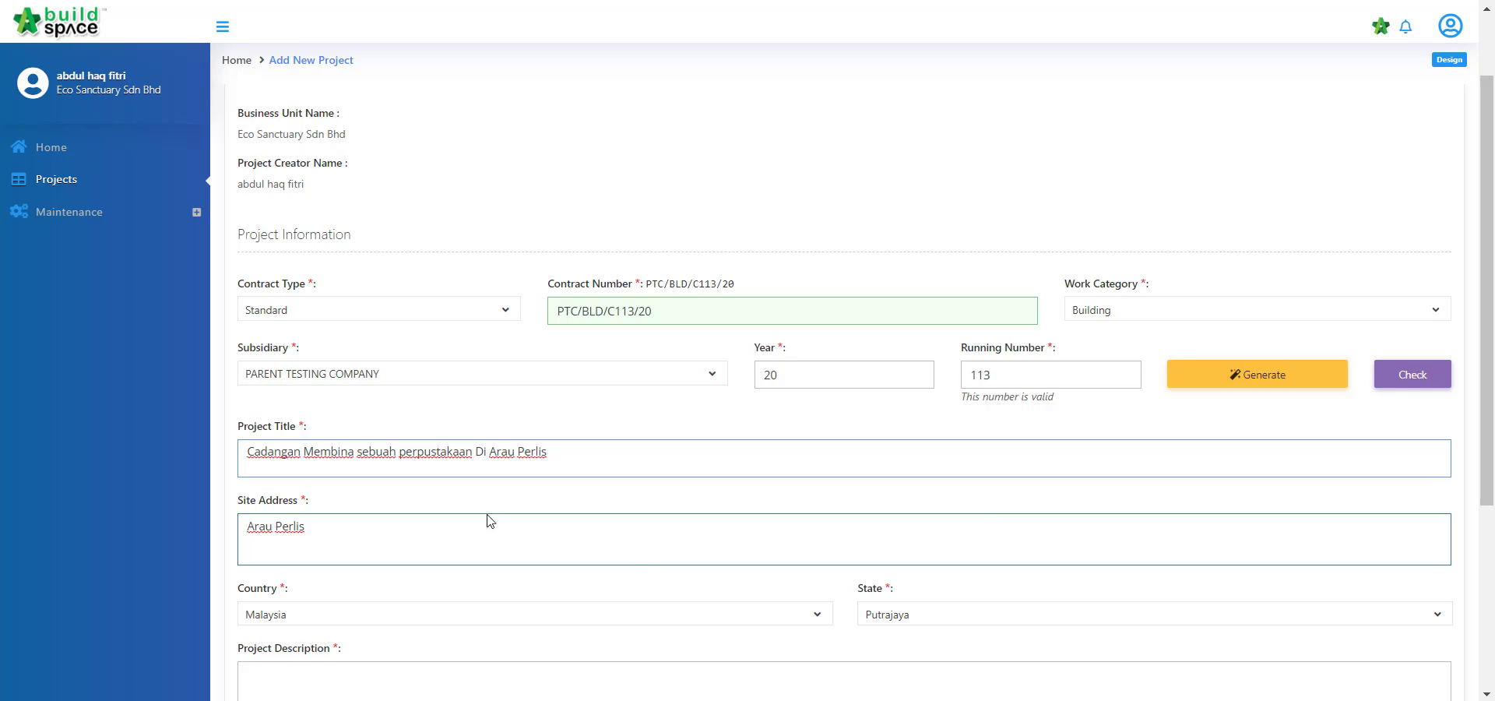
{"action": "left_click", "coordinate": [937, 617]}
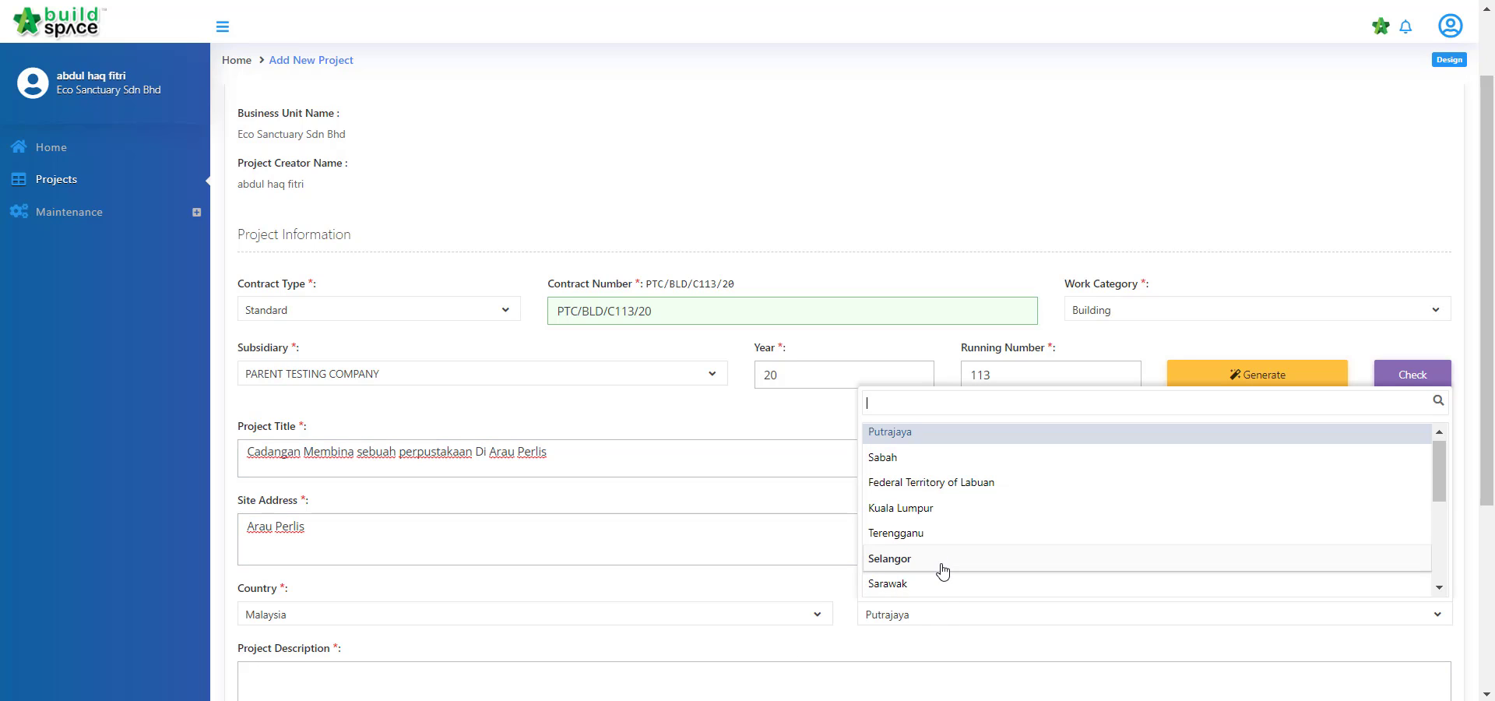
{"action": "scroll", "coordinate": [941, 569], "scroll_direction": "down", "scroll_amount": 3}
{"action": "left_click", "coordinate": [938, 449]}
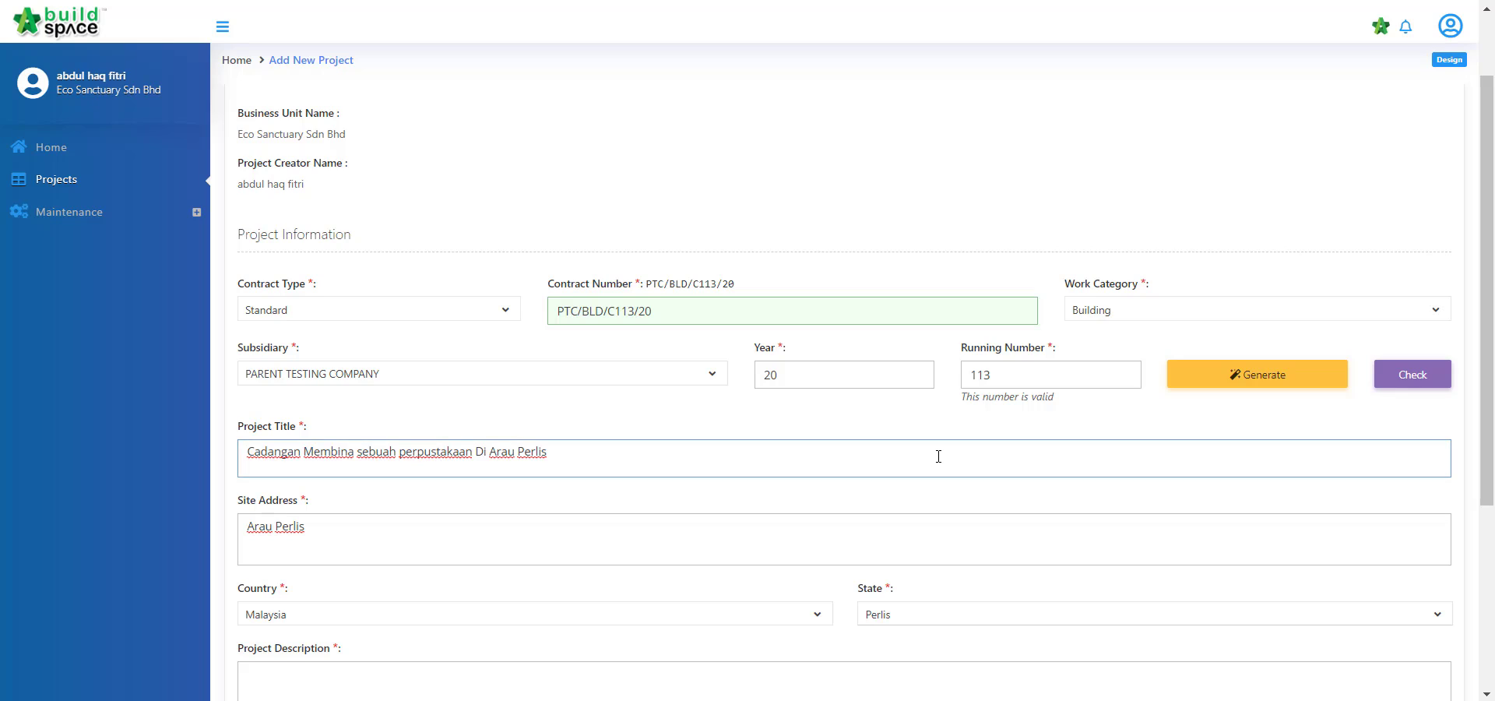
Describe the project as "A 2 storey library" and save the new project
{"action": "scroll", "coordinate": [676, 479], "scroll_direction": "down", "scroll_amount": 4}
{"action": "left_click", "coordinate": [474, 387]}
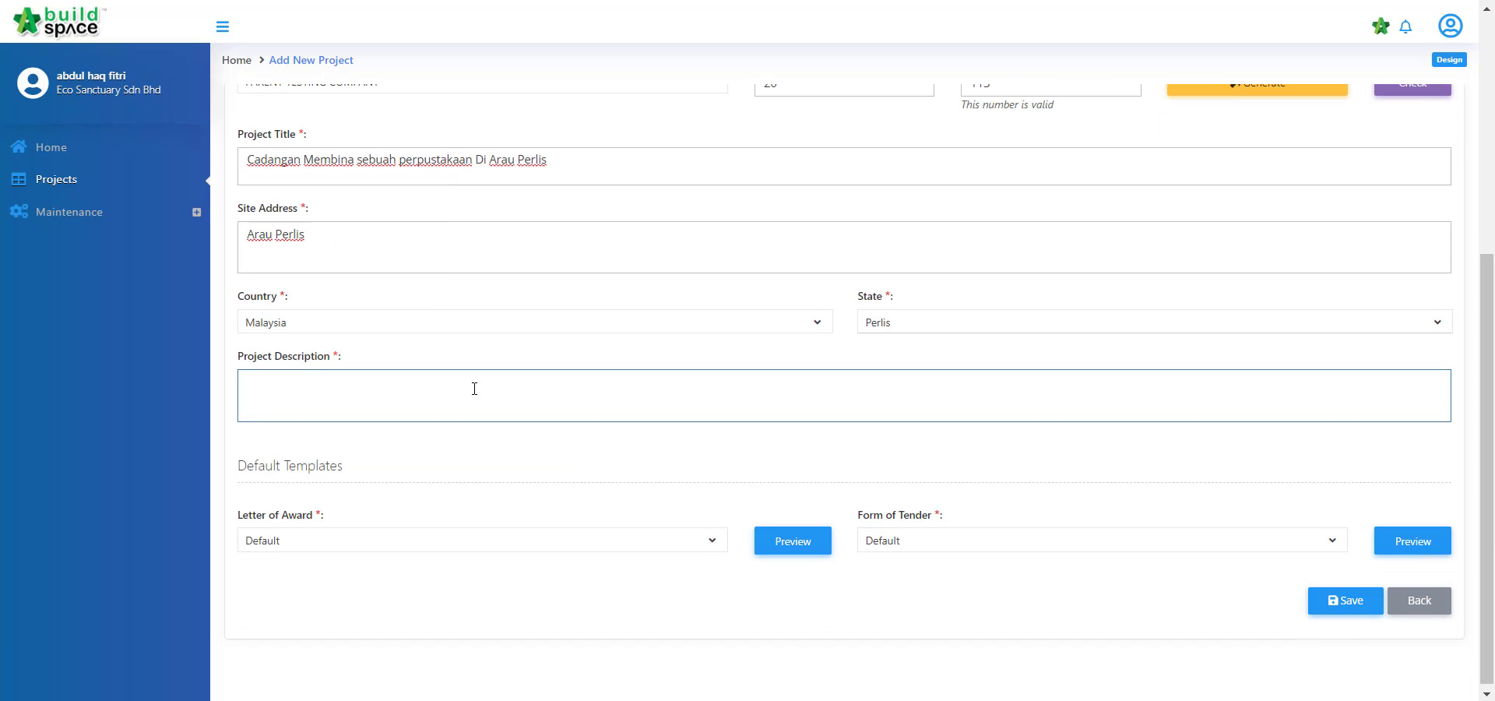
{"action": "type", "text": "A 2 storey library"}
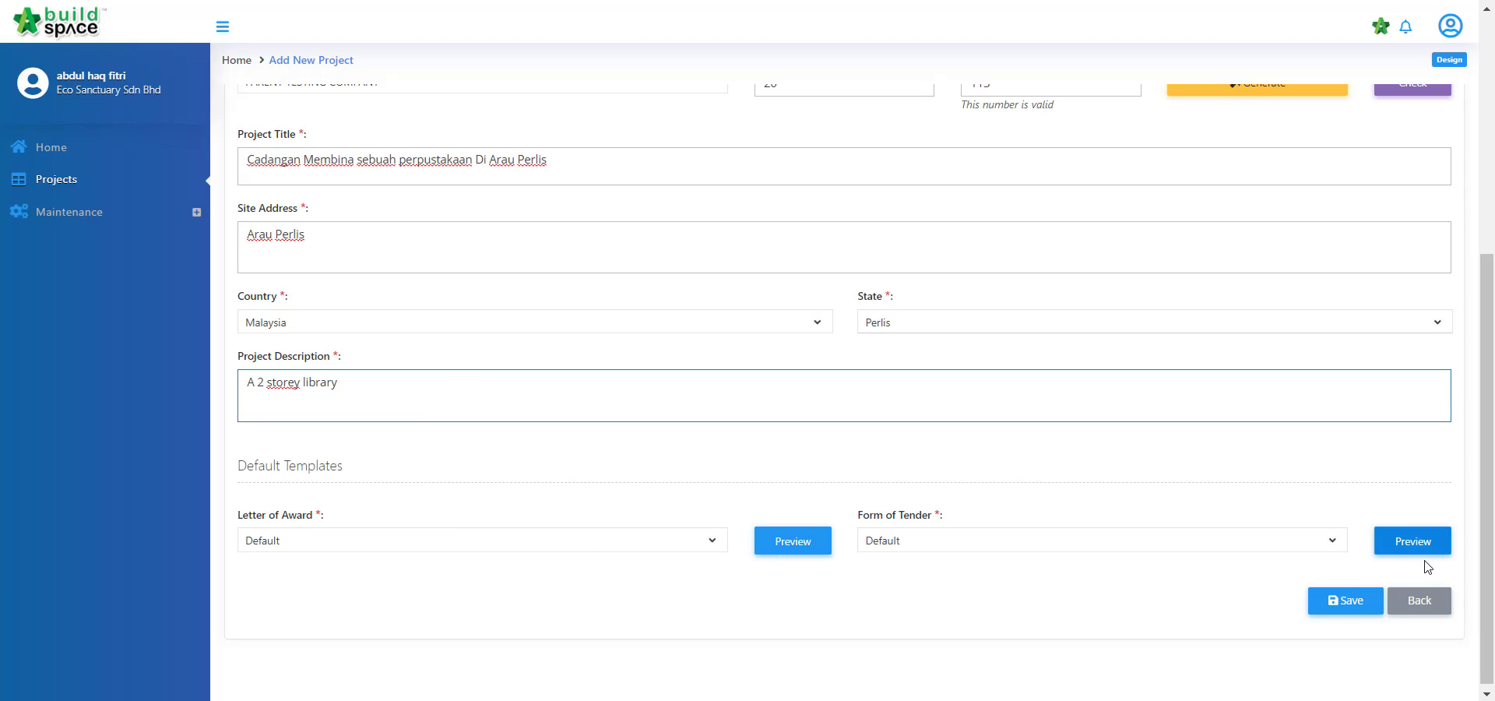
{"action": "left_click", "coordinate": [1360, 604]}
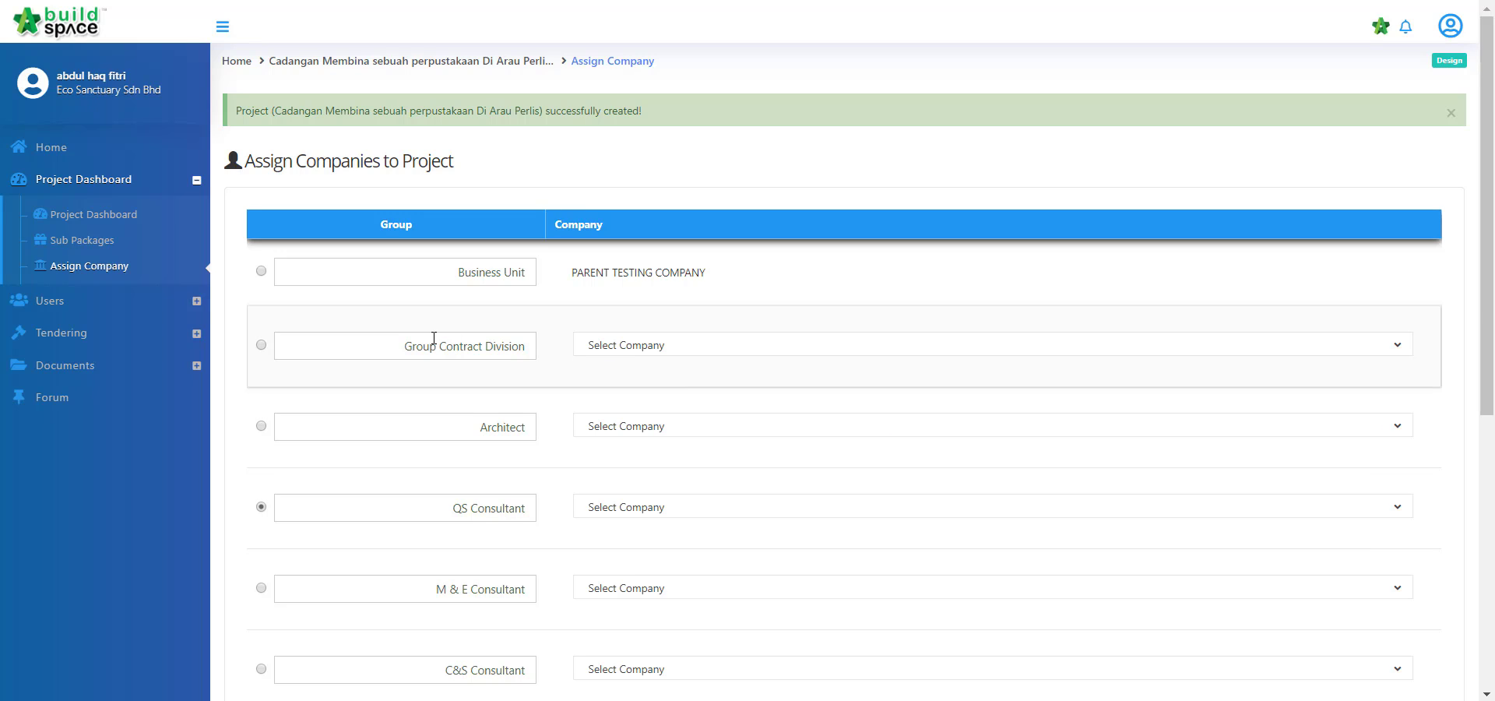
Select the Business Unit group in the project's company assignment and save it
{"action": "left_click", "coordinate": [261, 271]}
{"action": "scroll", "coordinate": [1428, 335], "scroll_direction": "down", "scroll_amount": 6}
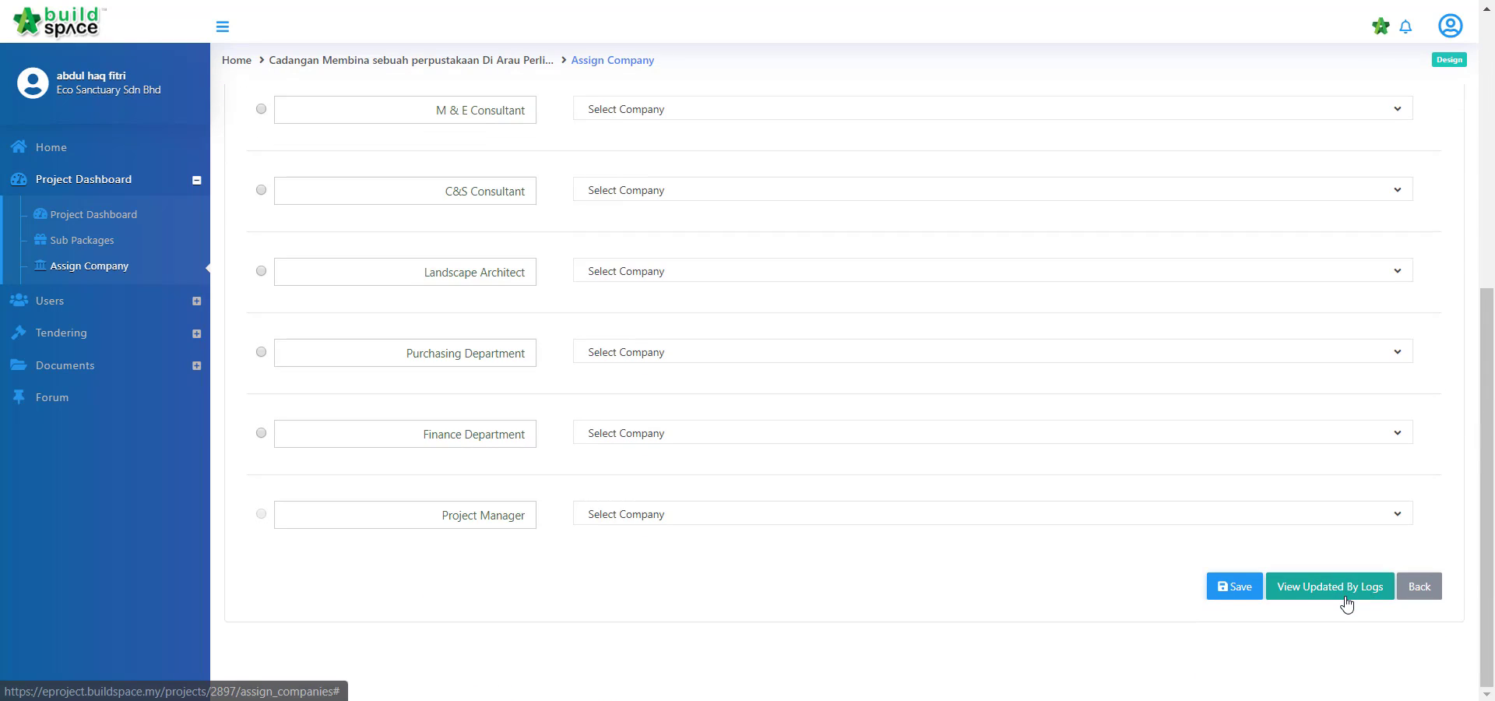
{"action": "left_click", "coordinate": [1230, 593]}
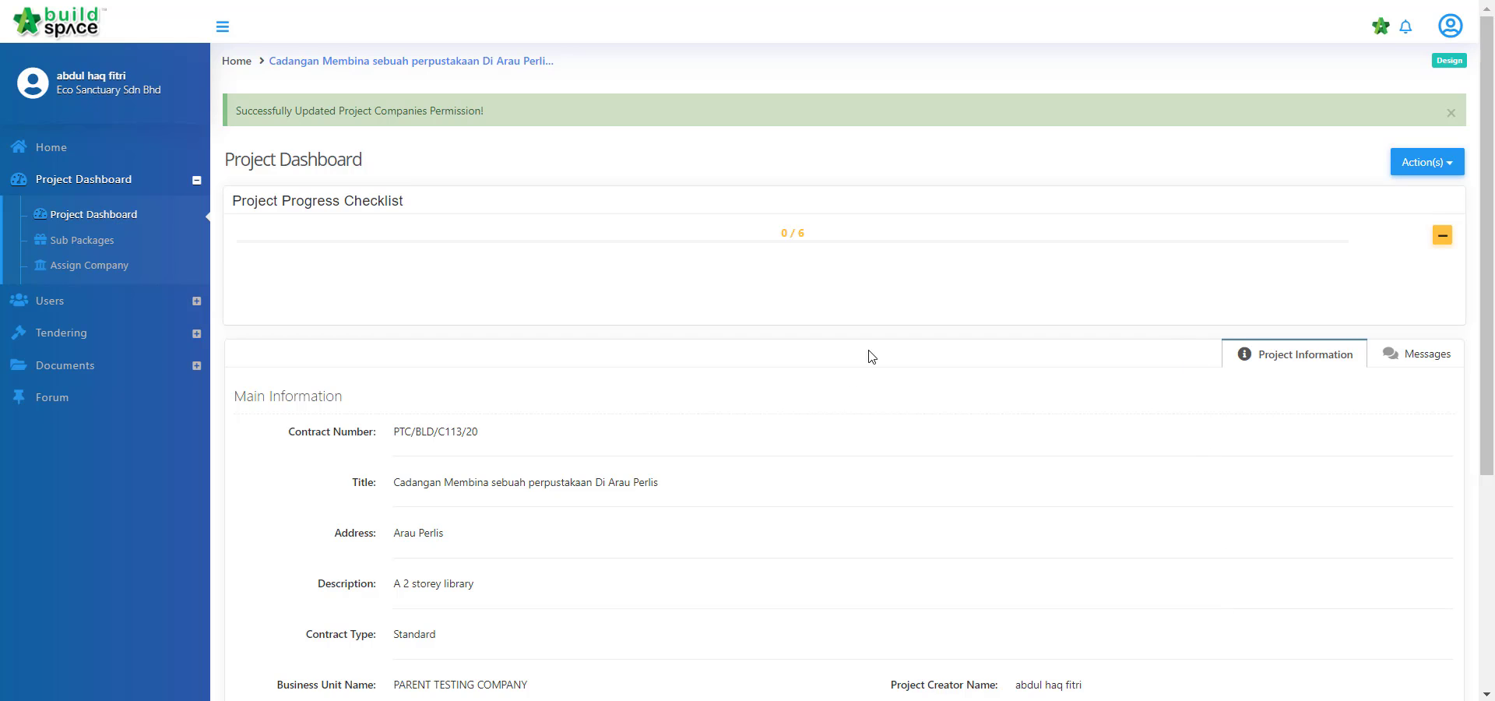
Expand the Project Progress Checklist on the project dashboard and review its items
{"action": "left_click", "coordinate": [1443, 243]}
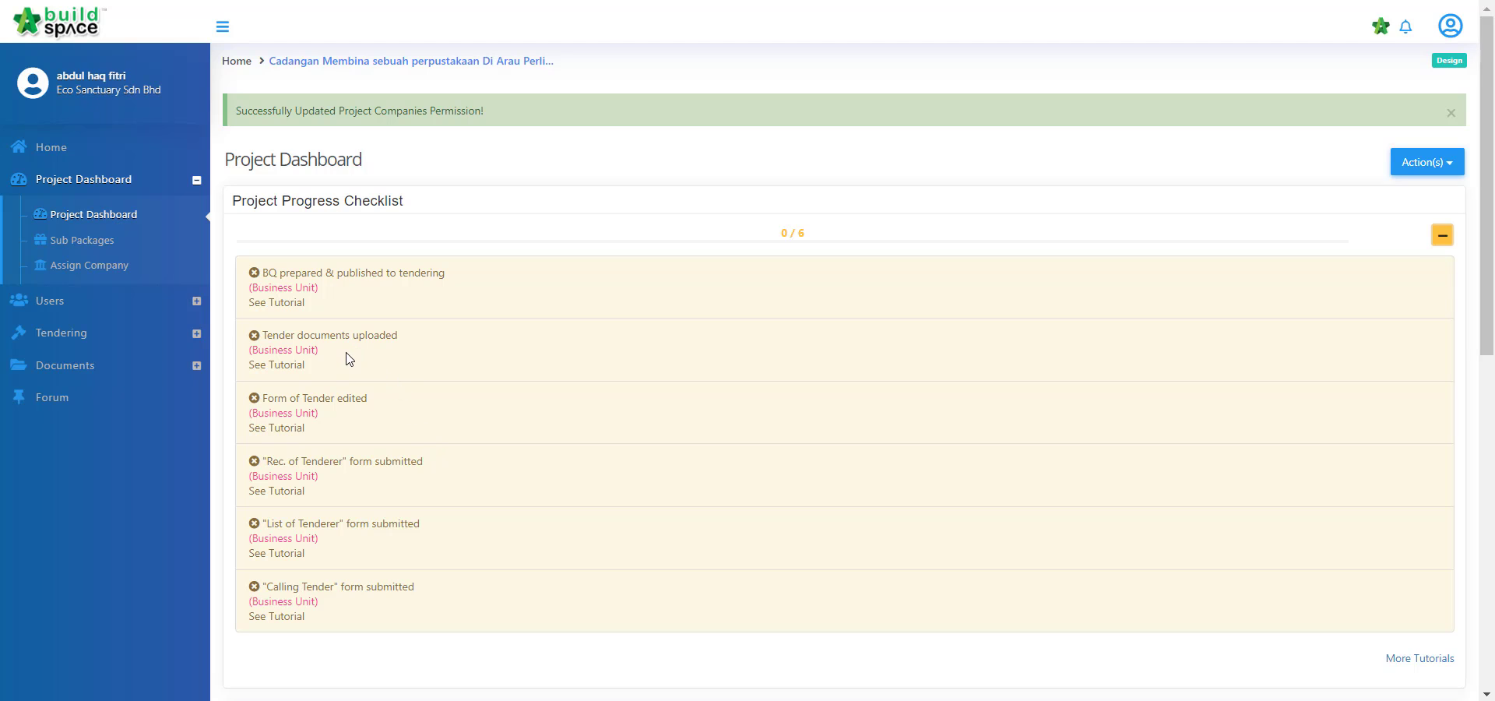
{"action": "scroll", "coordinate": [390, 357], "scroll_direction": "down", "scroll_amount": 2}
{"action": "scroll", "coordinate": [394, 357], "scroll_direction": "up", "scroll_amount": 2}
Open the DRAWINGS folder in the project's tender documents
{"action": "left_click", "coordinate": [79, 333]}
{"action": "left_click", "coordinate": [78, 314]}
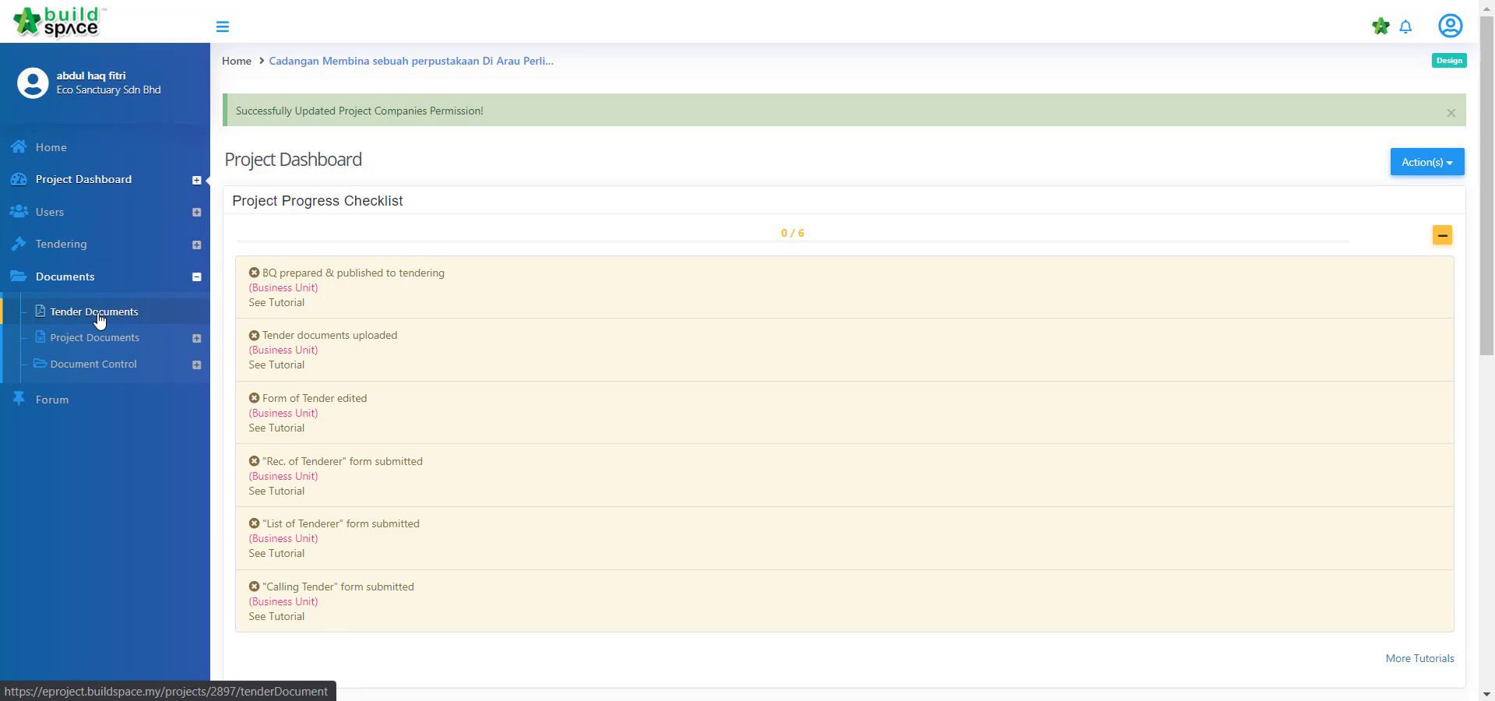
{"action": "left_click", "coordinate": [97, 313]}
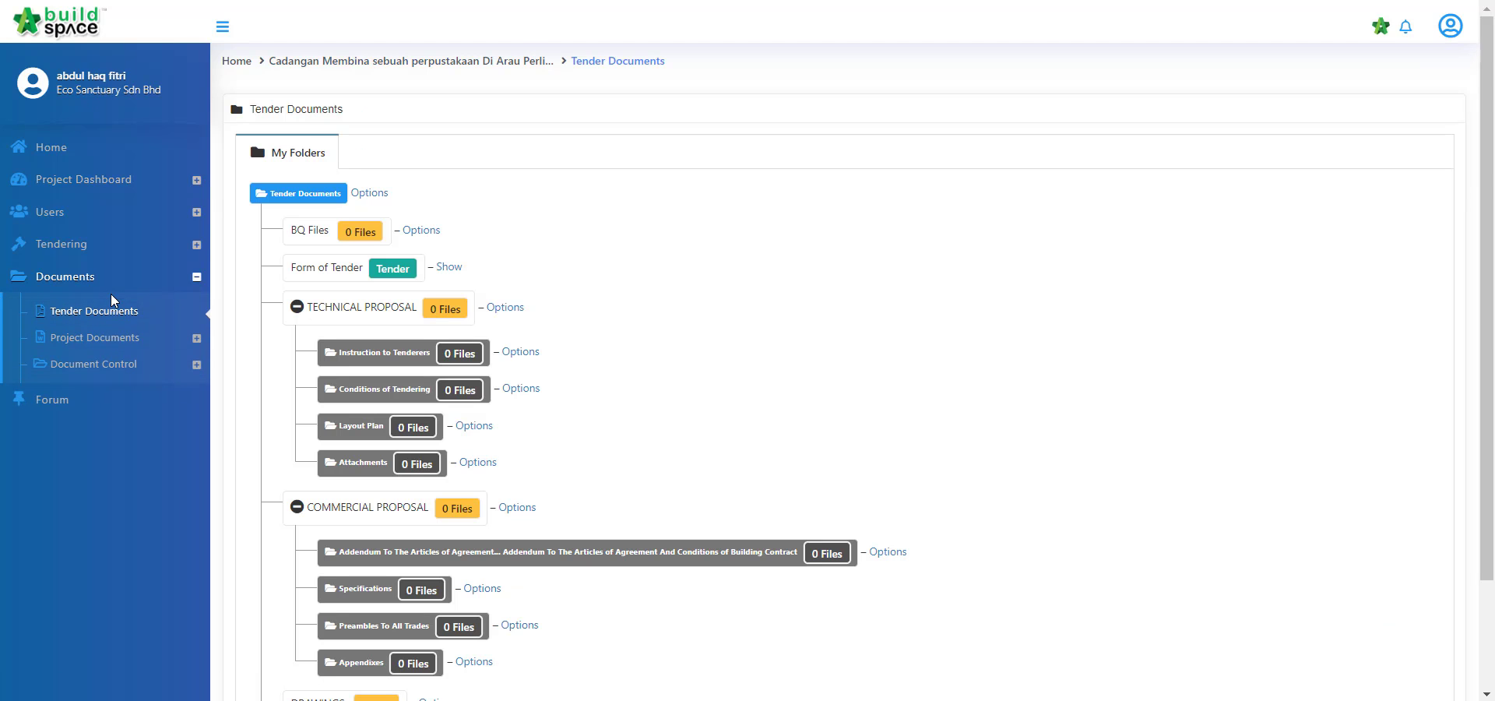
{"action": "scroll", "coordinate": [544, 371], "scroll_direction": "down", "scroll_amount": 2}
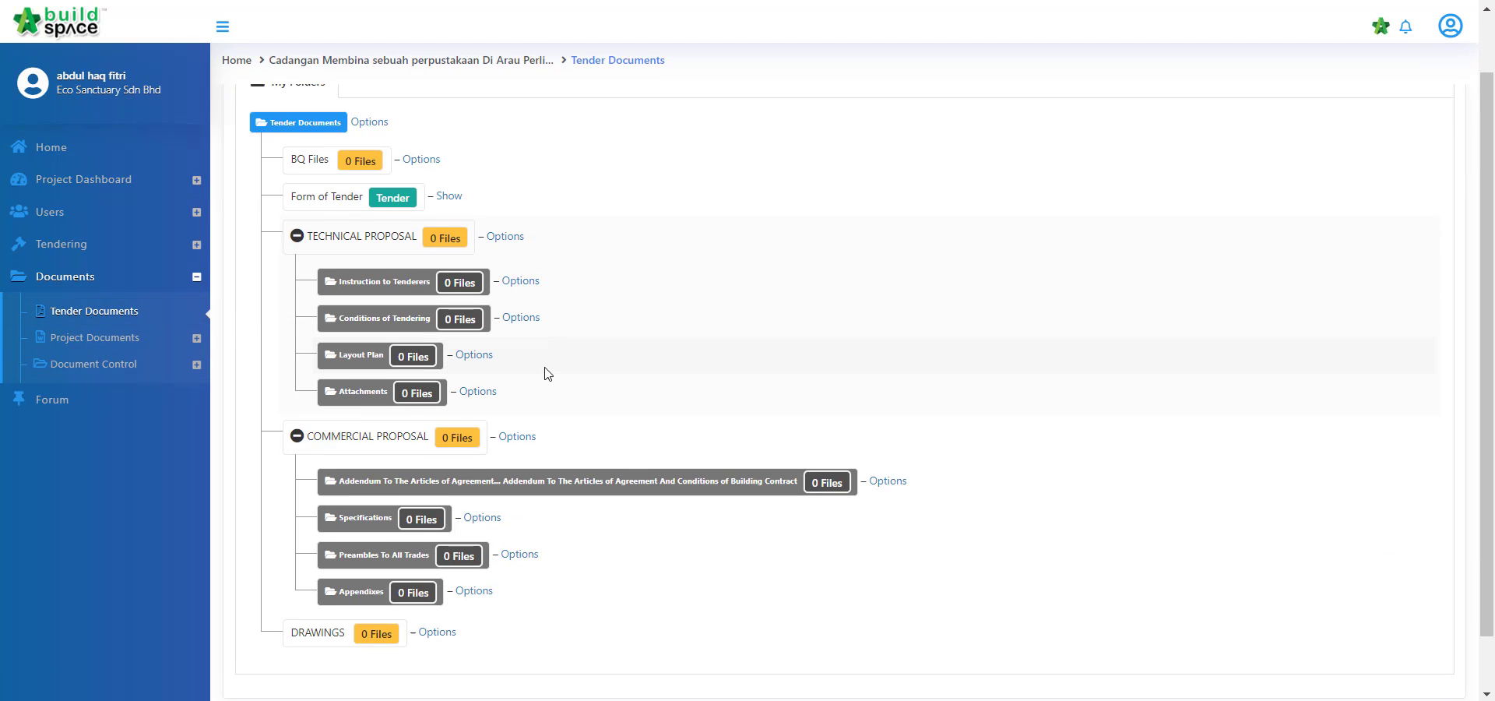
{"action": "left_click", "coordinate": [430, 570]}
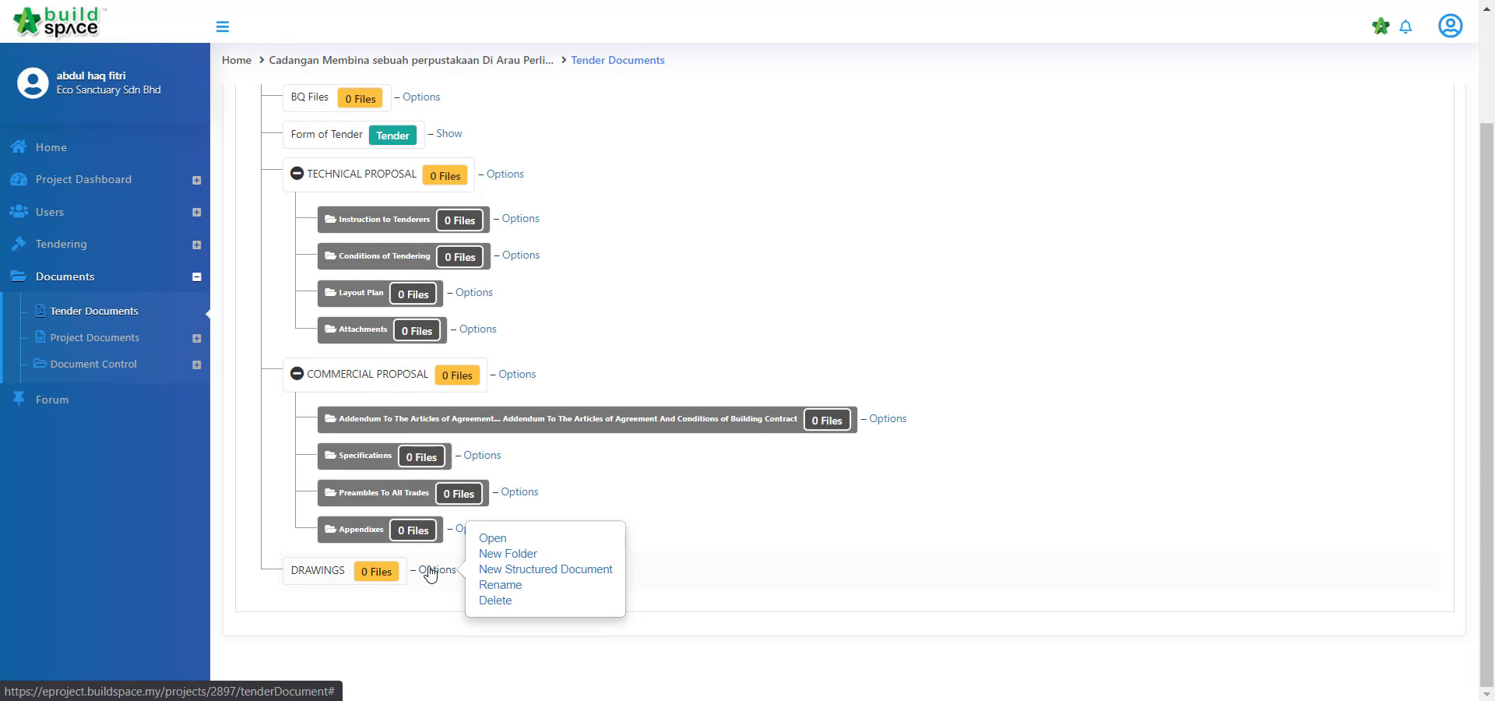
{"action": "left_click", "coordinate": [478, 552]}
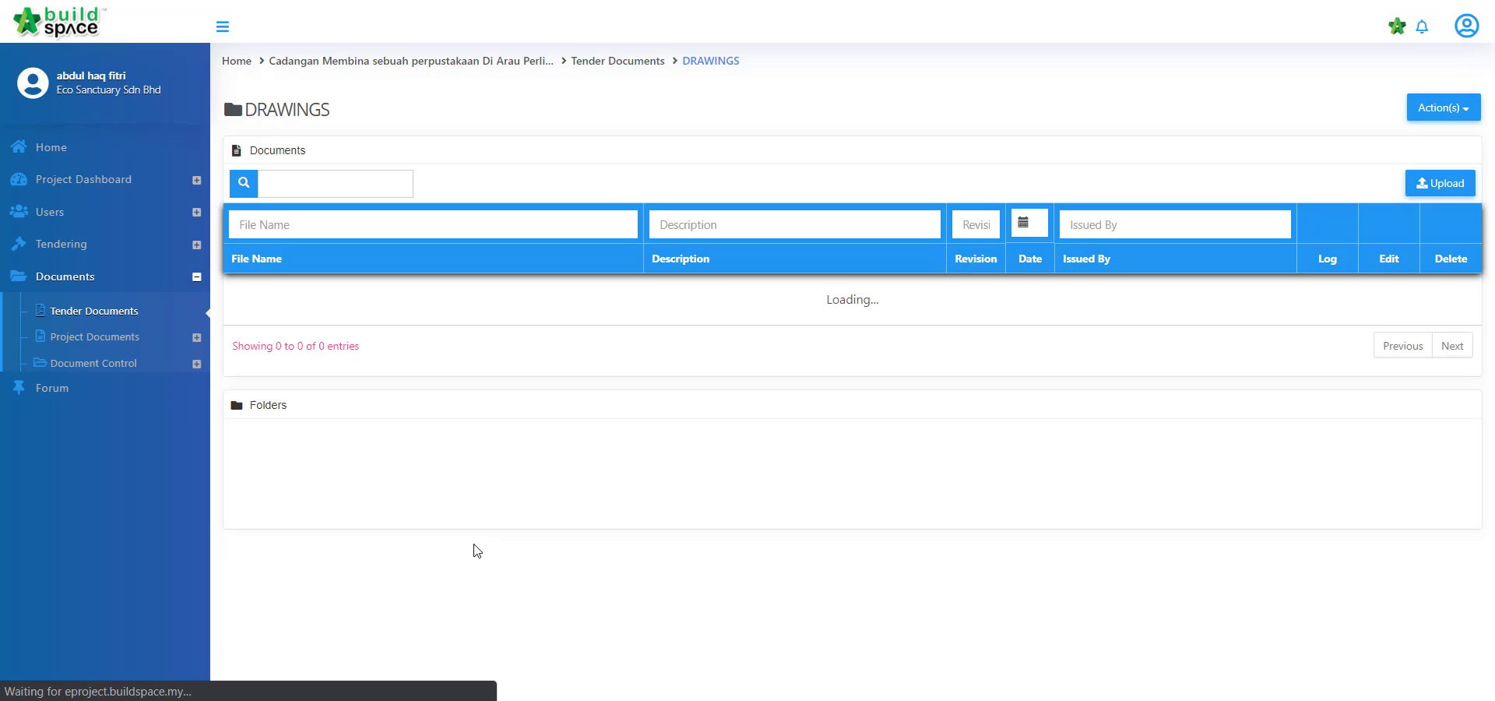
Upload A tkt bwh revC.dwg, A tkt bwh revC.pdf and a.pdf to the DRAWINGS folder
{"action": "left_click", "coordinate": [1464, 195]}
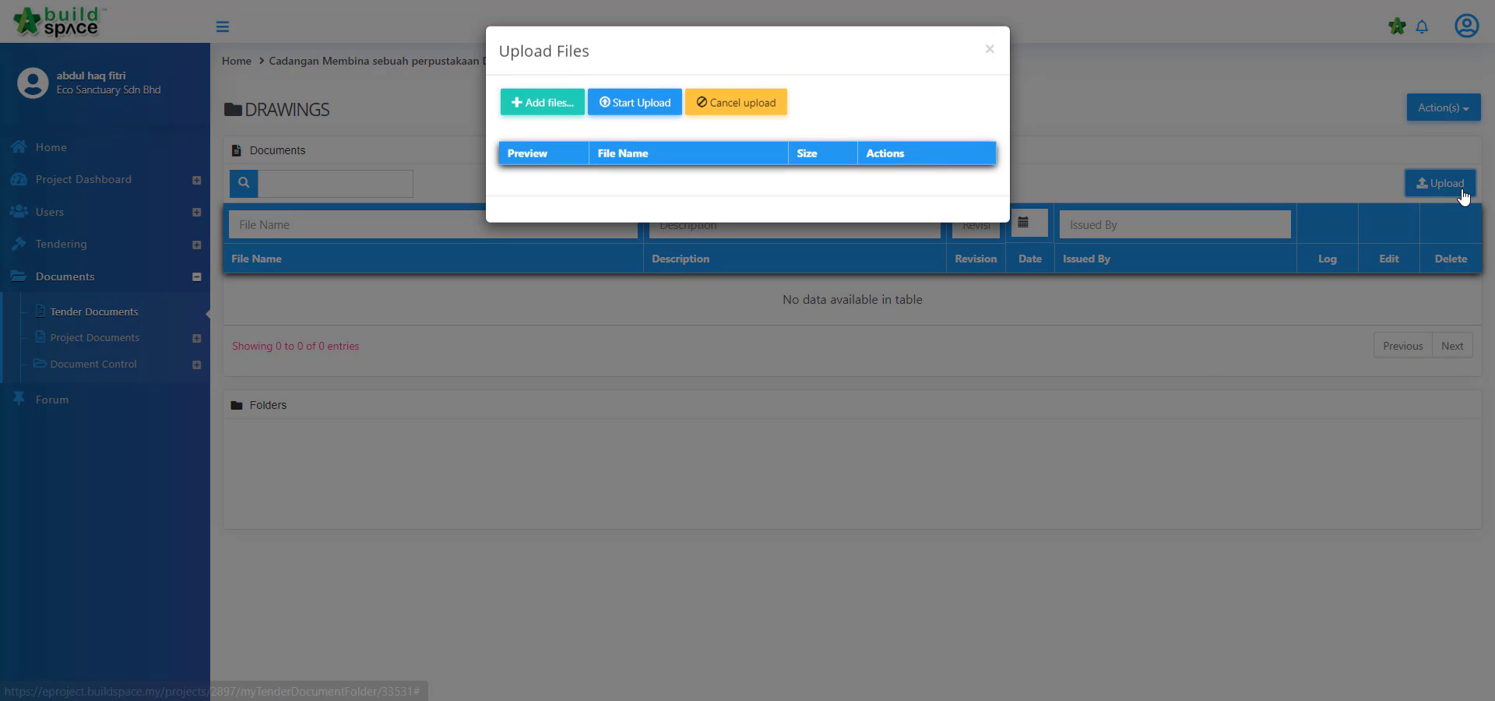
{"action": "left_click", "coordinate": [537, 110]}
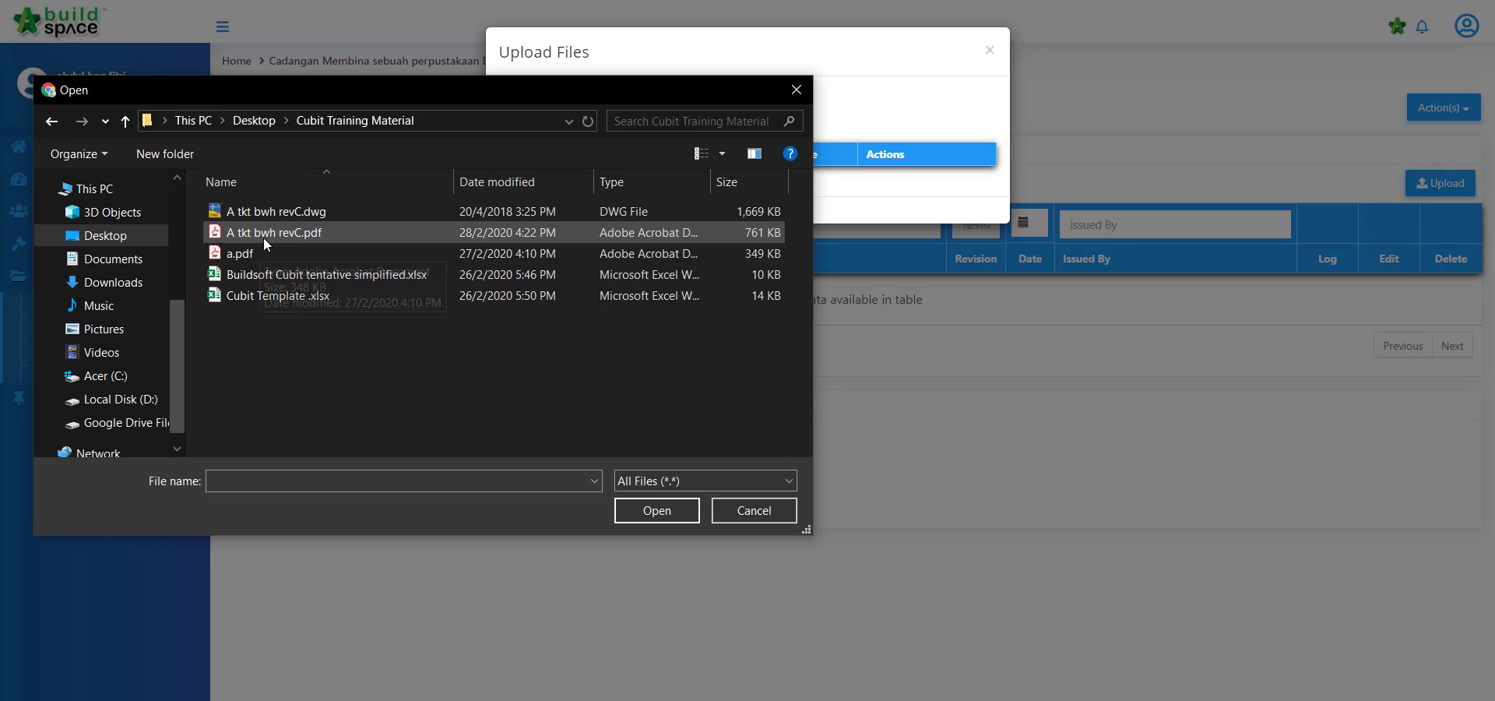
{"action": "left_click", "coordinate": [265, 232]}
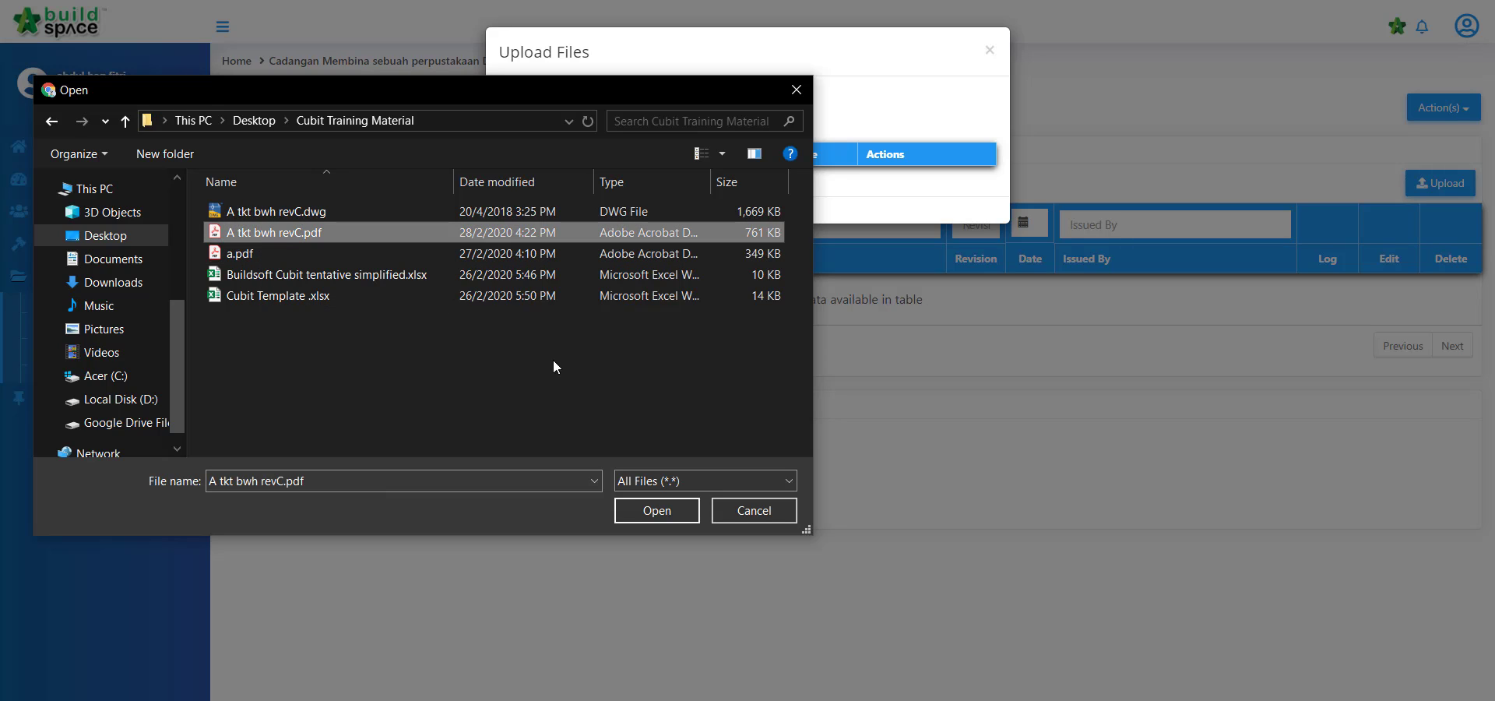
{"action": "left_click", "coordinate": [245, 251], "text": "ctrl"}
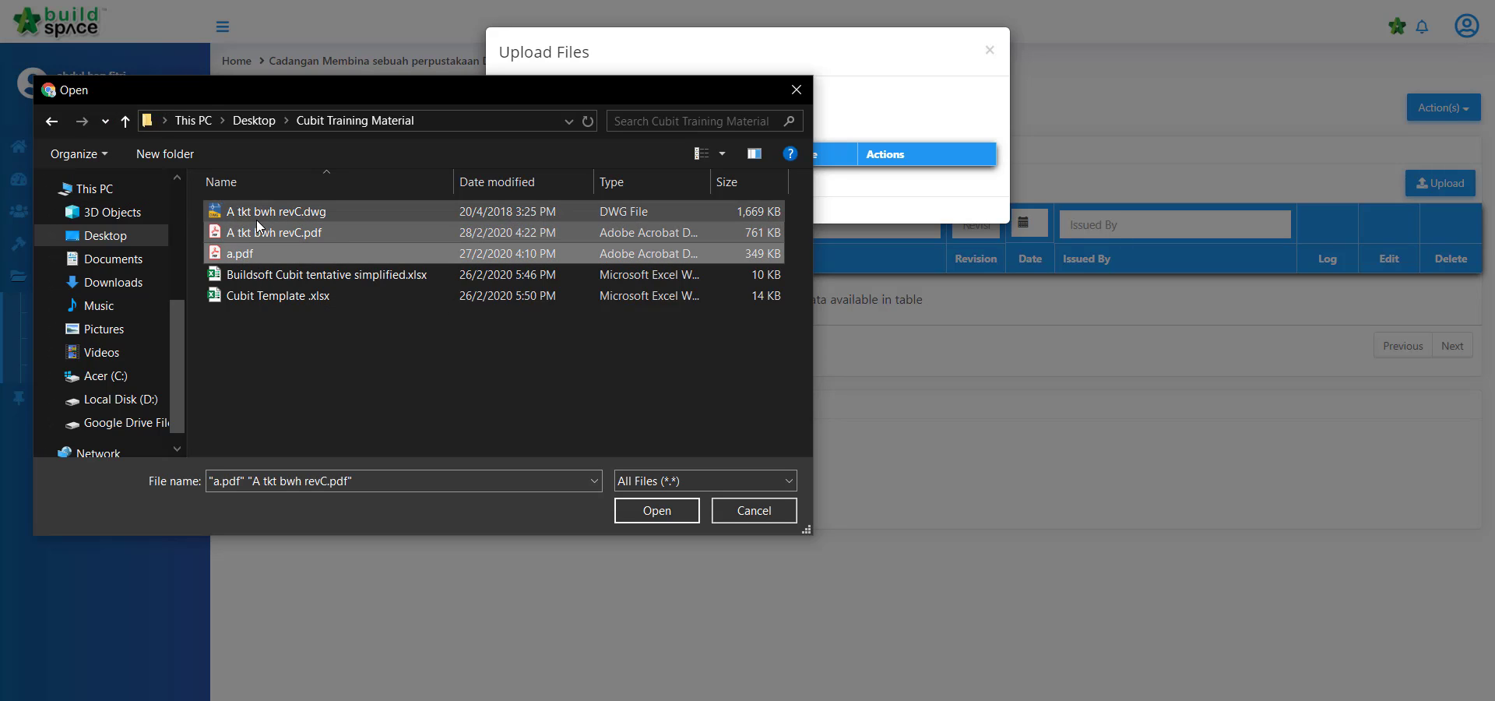
{"action": "left_click", "coordinate": [255, 214], "text": "ctrl"}
{"action": "left_click", "coordinate": [671, 514]}
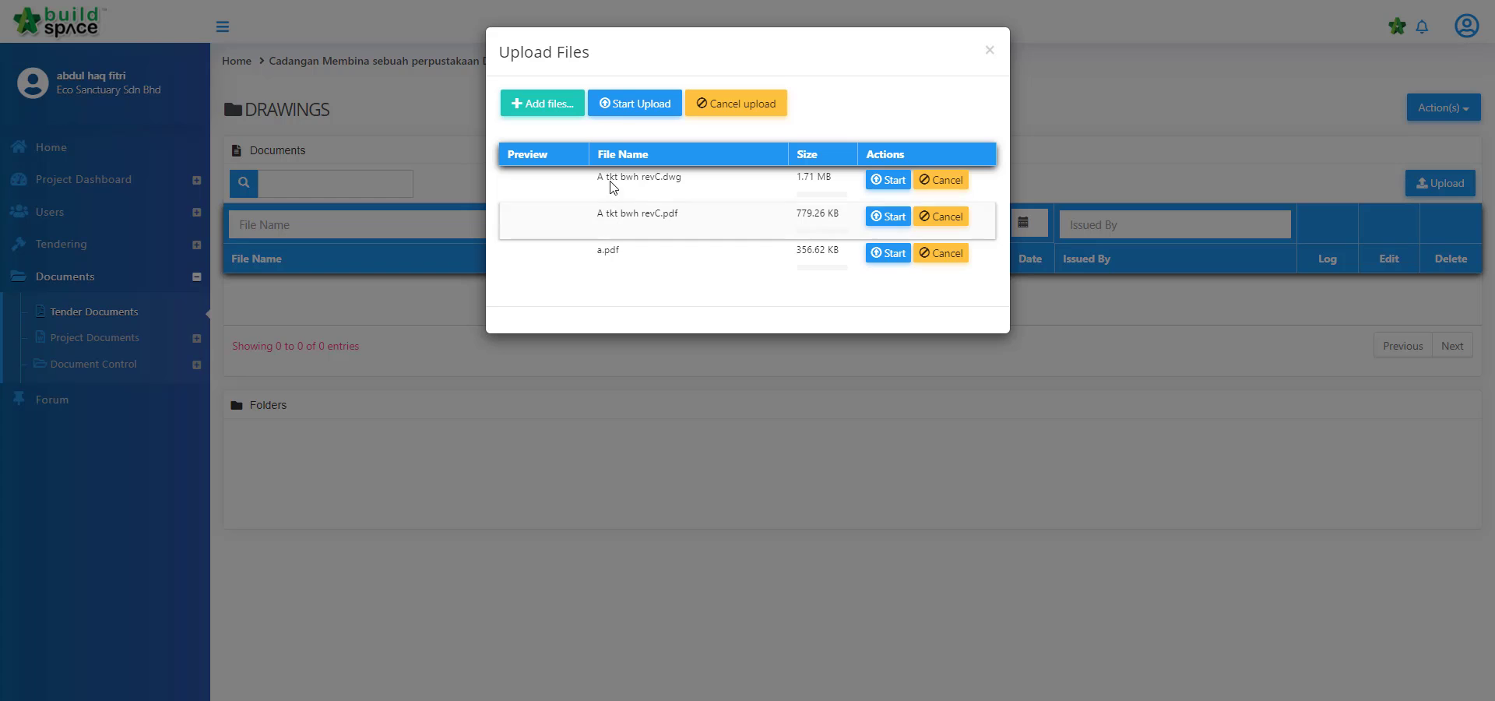
{"action": "left_click", "coordinate": [631, 109]}
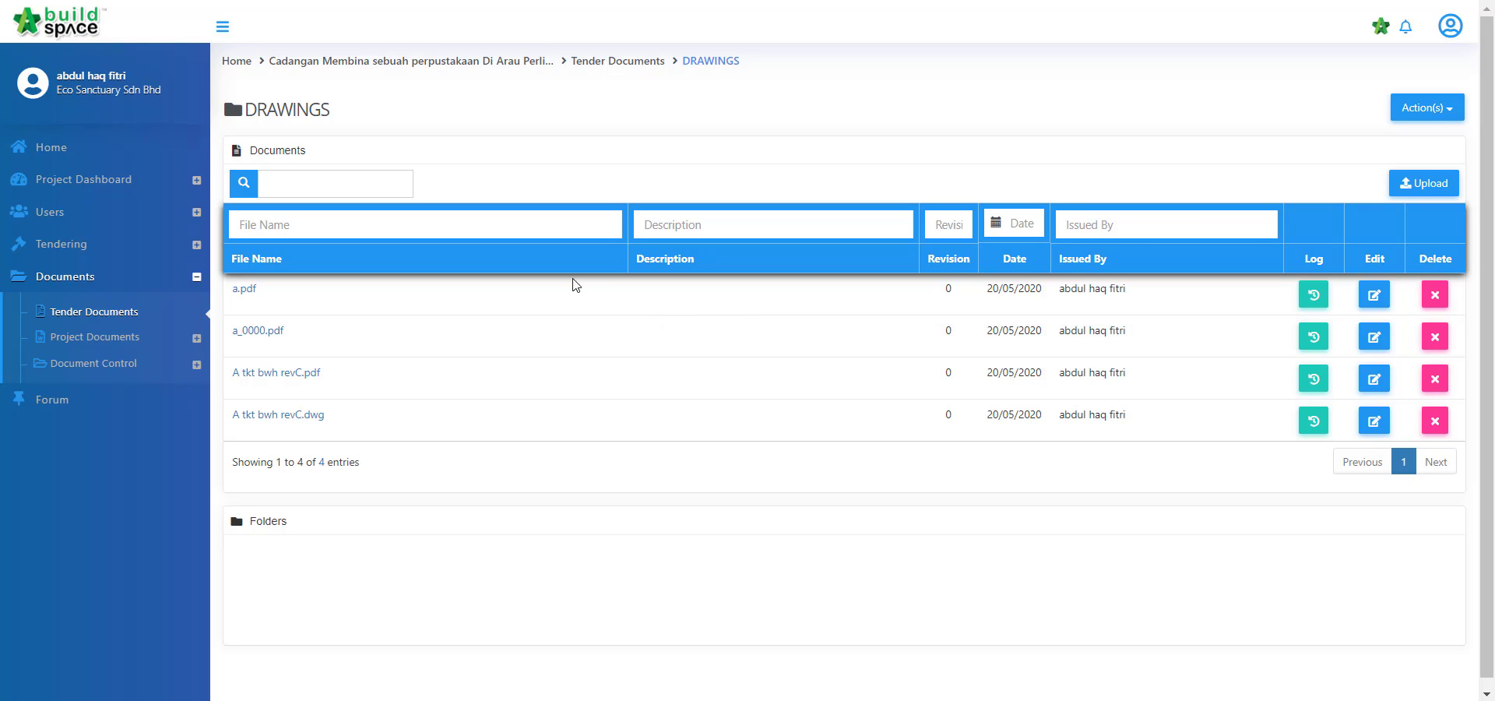
Return to the project's tender documents and review the folder tree with its file counts
{"action": "left_click", "coordinate": [91, 314]}
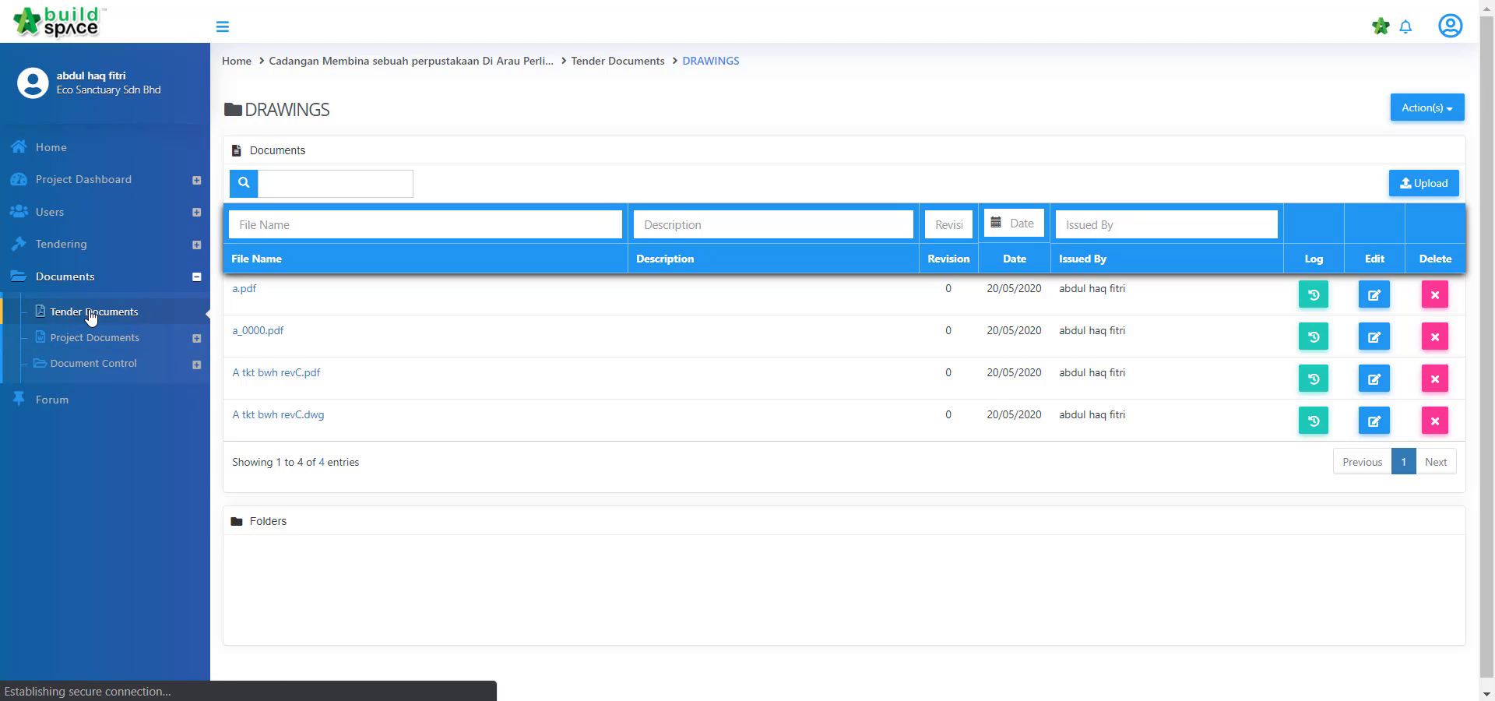
{"action": "scroll", "coordinate": [677, 393], "scroll_direction": "down", "scroll_amount": 2}
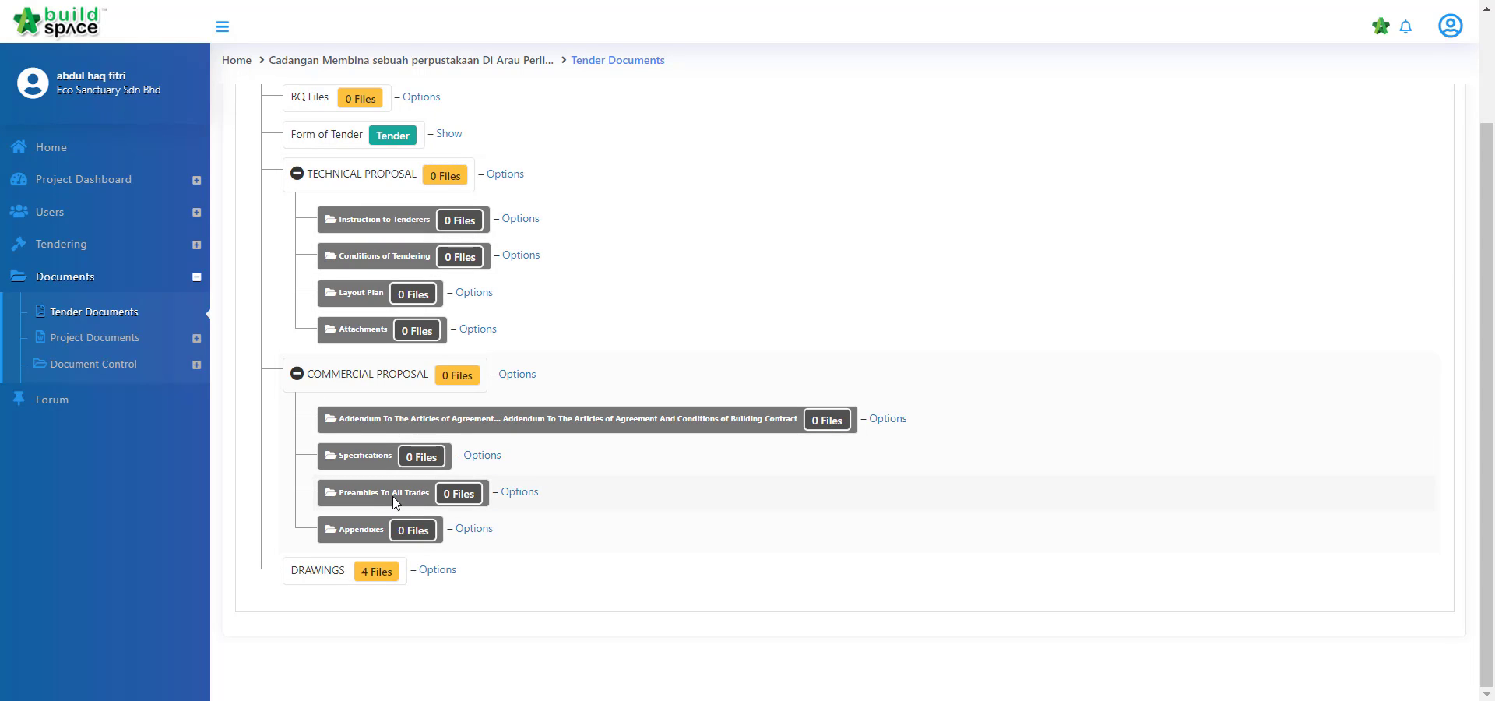
{"action": "scroll", "coordinate": [394, 503], "scroll_direction": "up", "scroll_amount": 2}
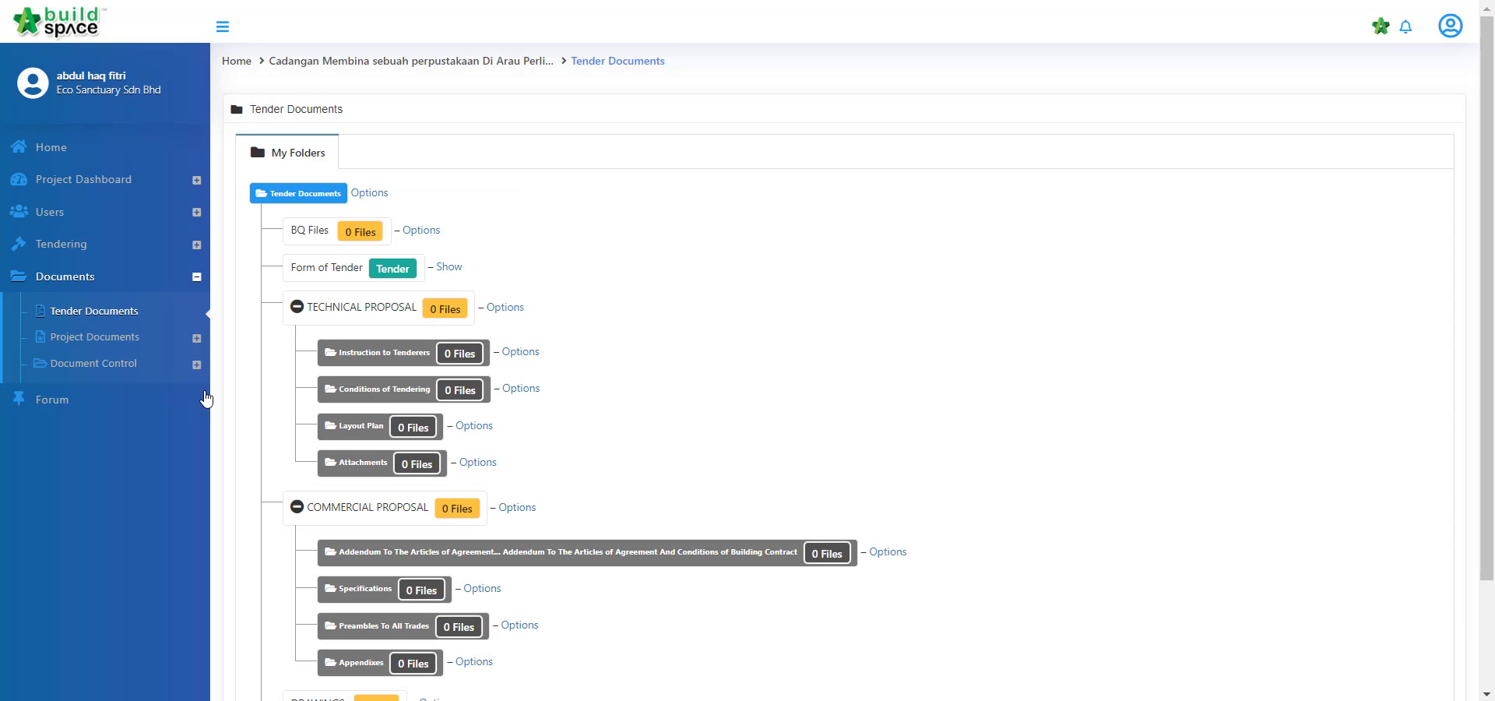
Start a new RFI under document control with the subject "Drawing for main building"
{"action": "left_click", "coordinate": [139, 366]}
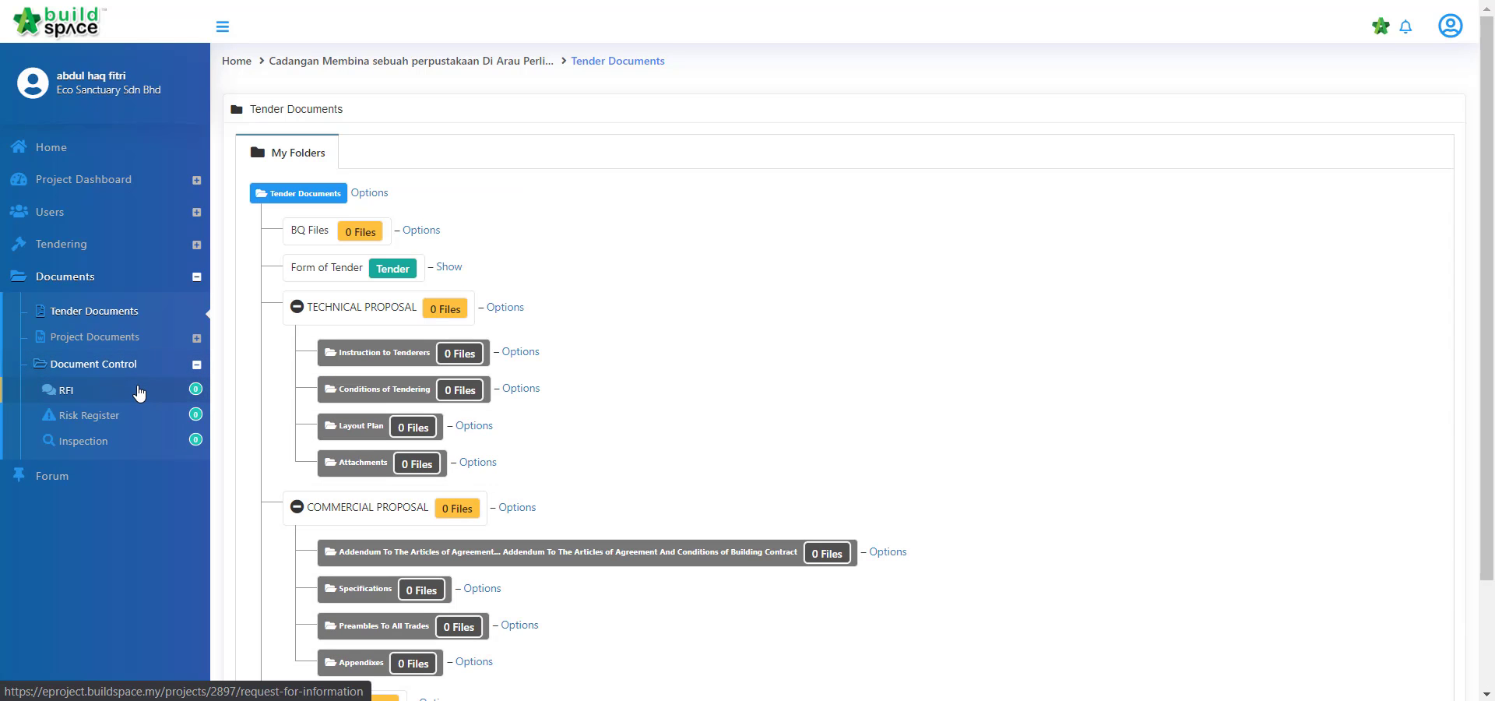
{"action": "left_click", "coordinate": [138, 392]}
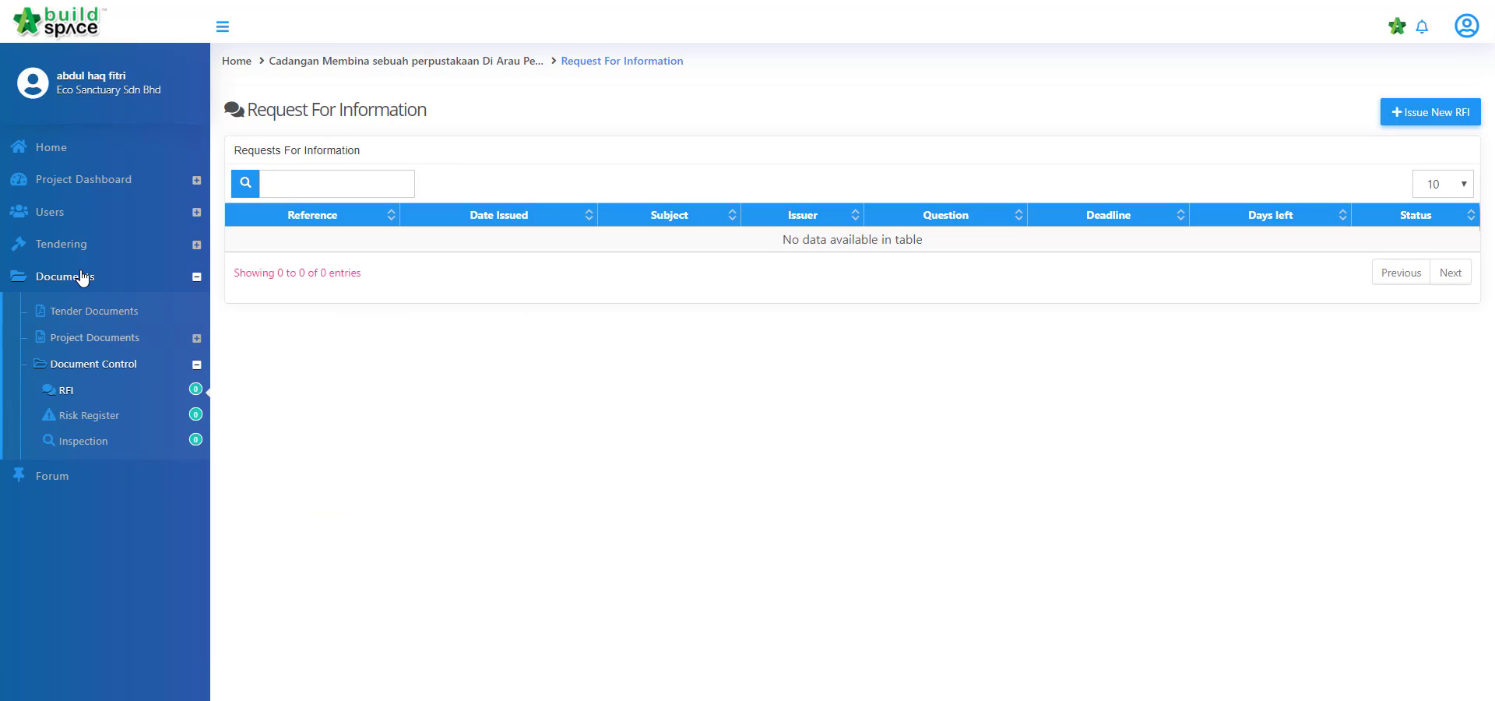
{"action": "left_click", "coordinate": [1394, 112]}
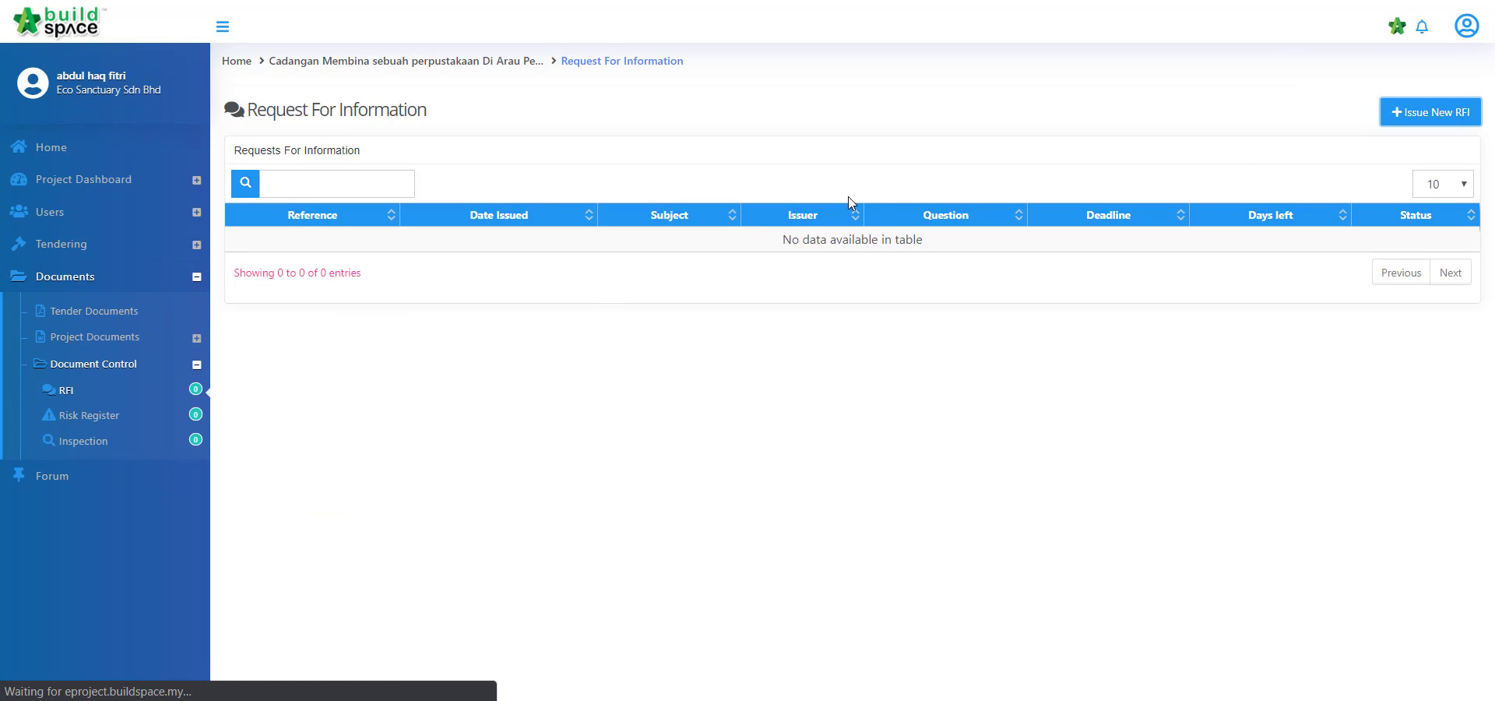
{"action": "left_click", "coordinate": [812, 218]}
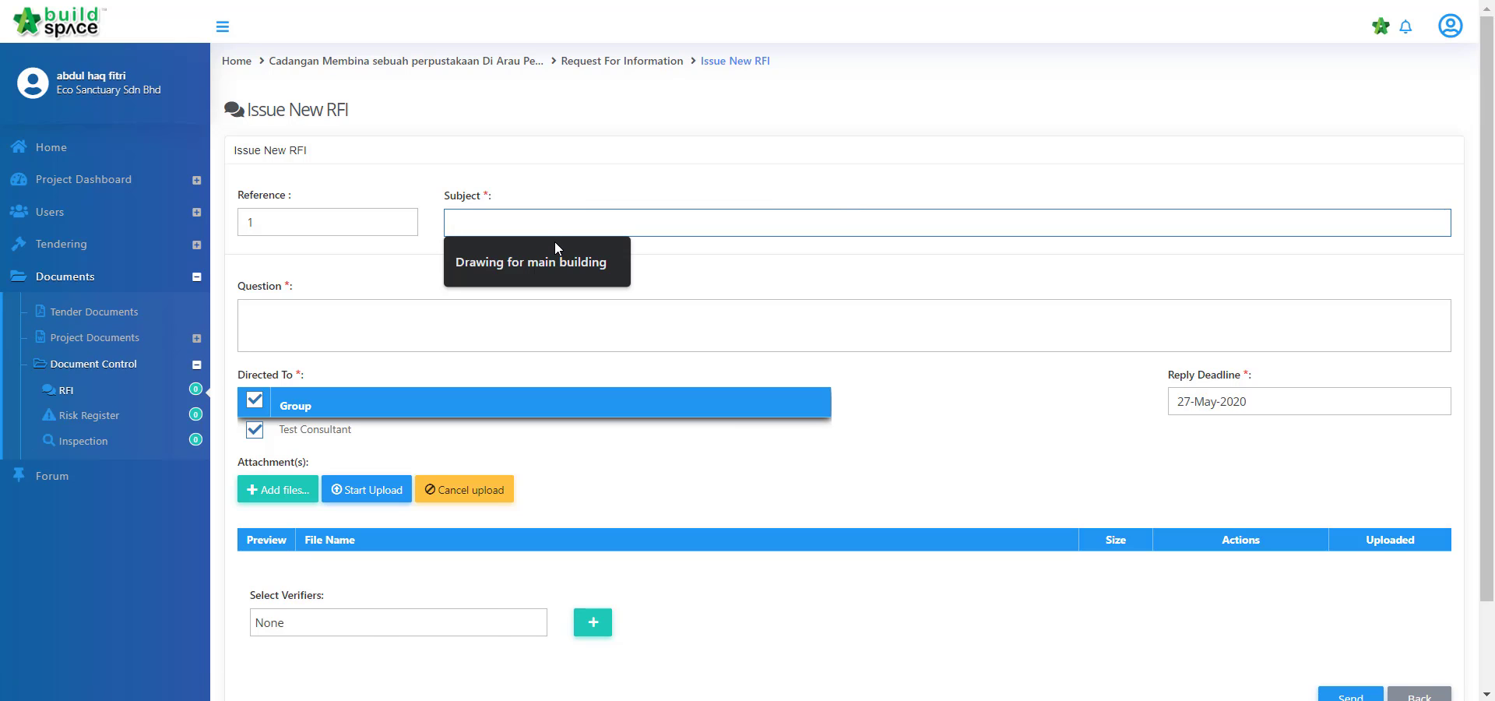
{"action": "left_click", "coordinate": [556, 262]}
Enter the RFI question "Please clarify on beam design for beam B5 in drawing B/13"
{"action": "left_click", "coordinate": [483, 334]}
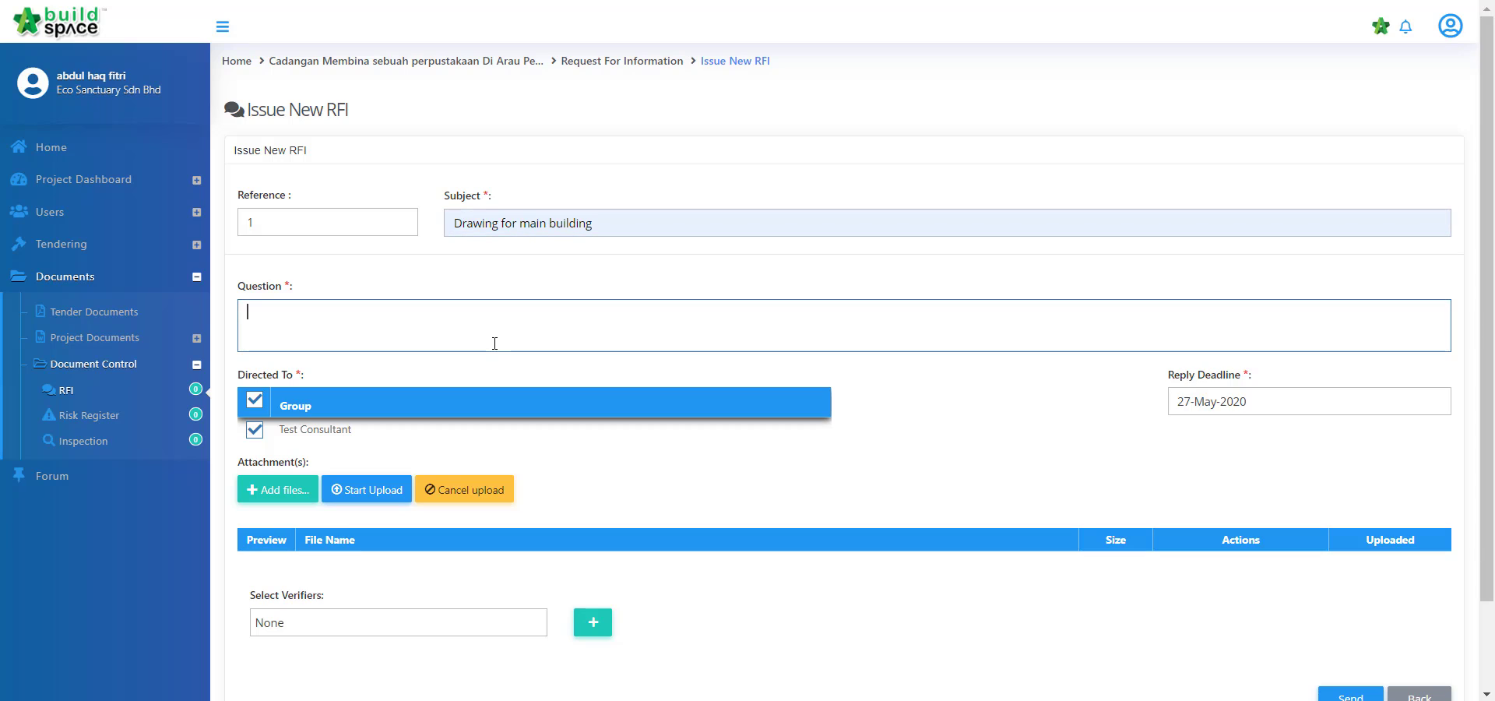
{"action": "type", "text": "P"}
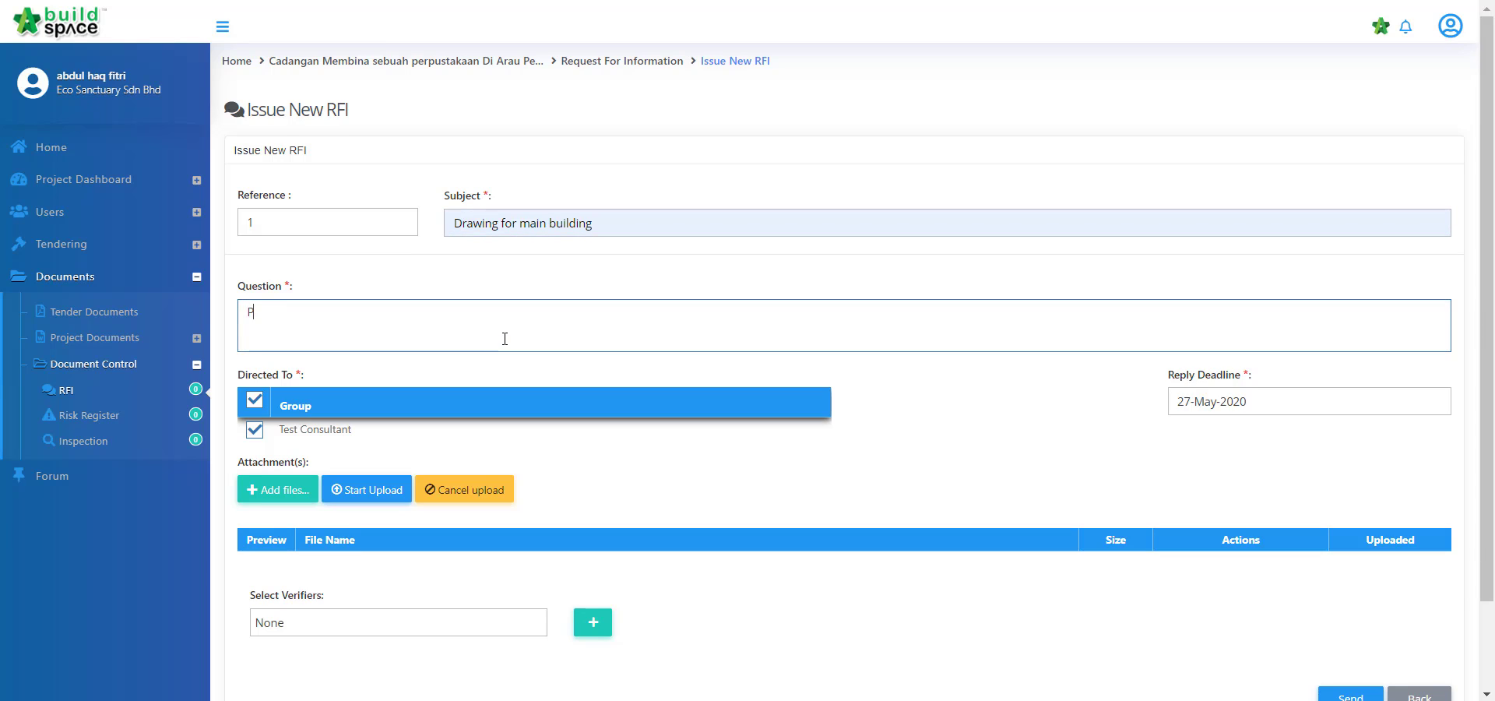
{"action": "type", "text": "lease clarify on "}
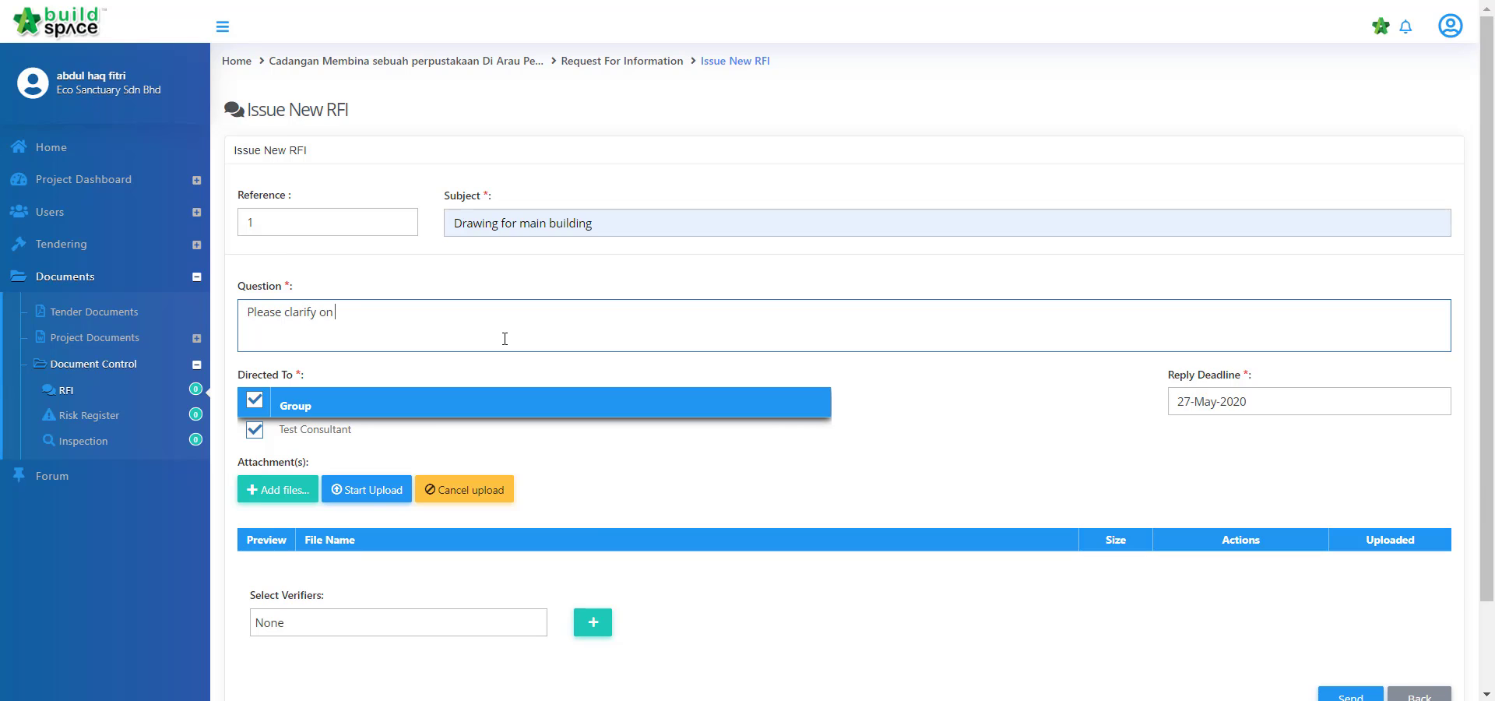
{"action": "type", "text": "bean "}
{"action": "type", "text": "m design"}
{"action": "type", "text": " for beam"}
{"action": "type", "text": " B"}
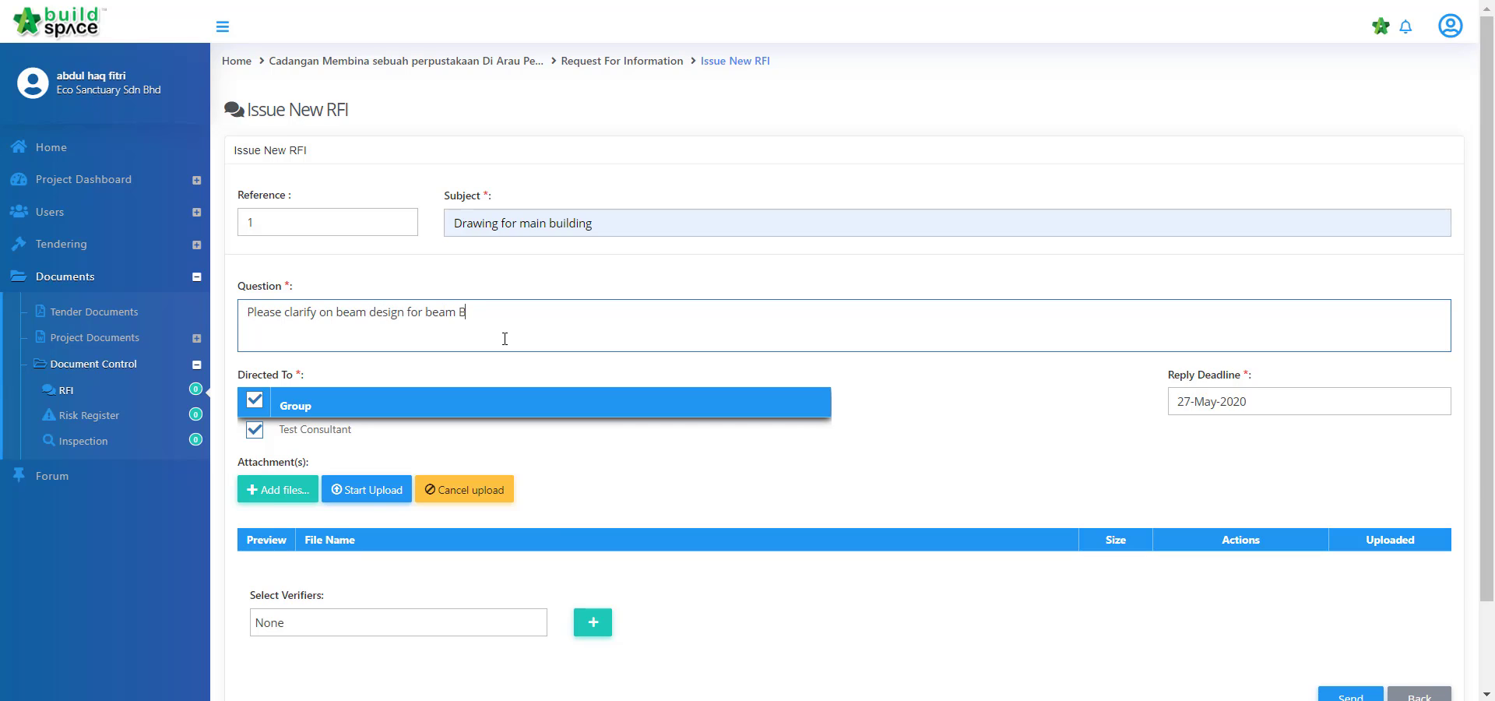
{"action": "type", "text": "5 in drawing B/13"}
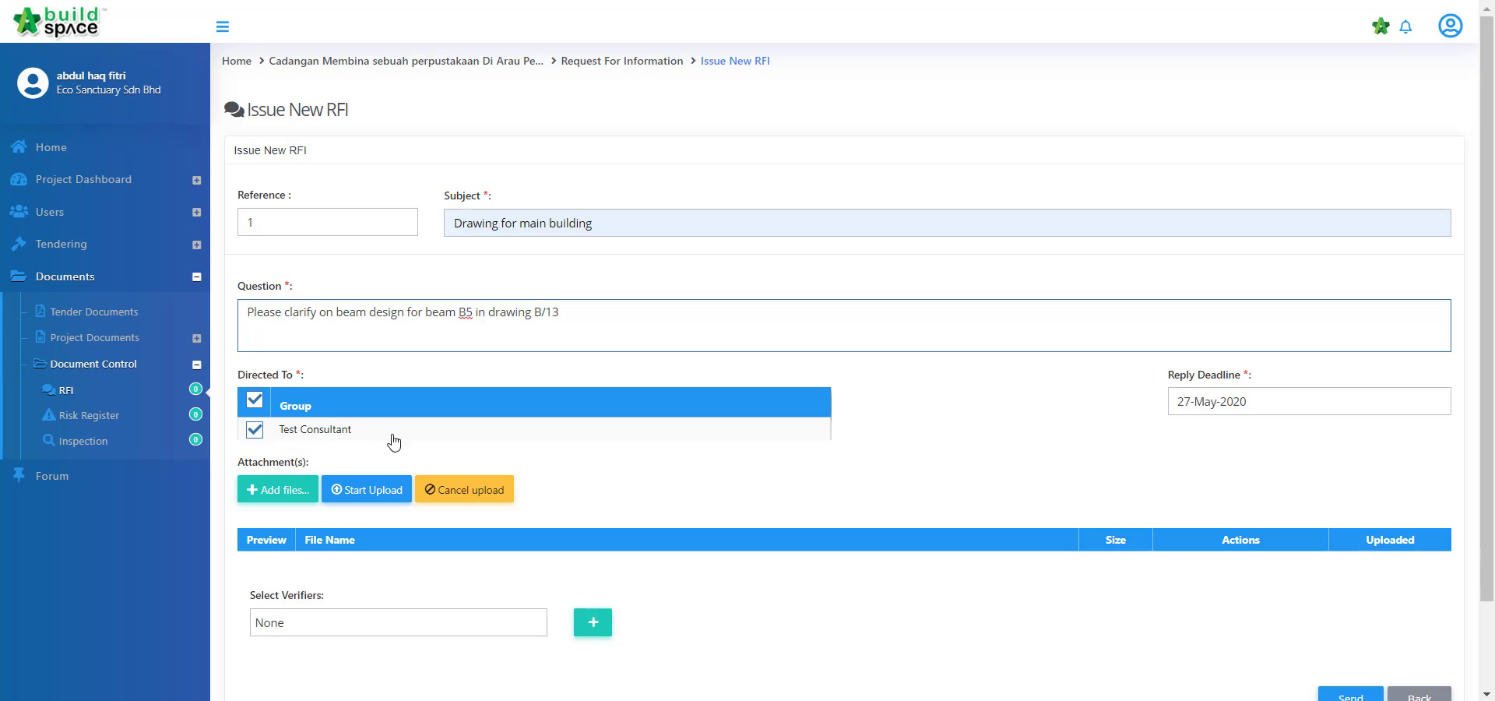
Attach and upload a.pdf to the RFI, and send the request
{"action": "left_click", "coordinate": [285, 497]}
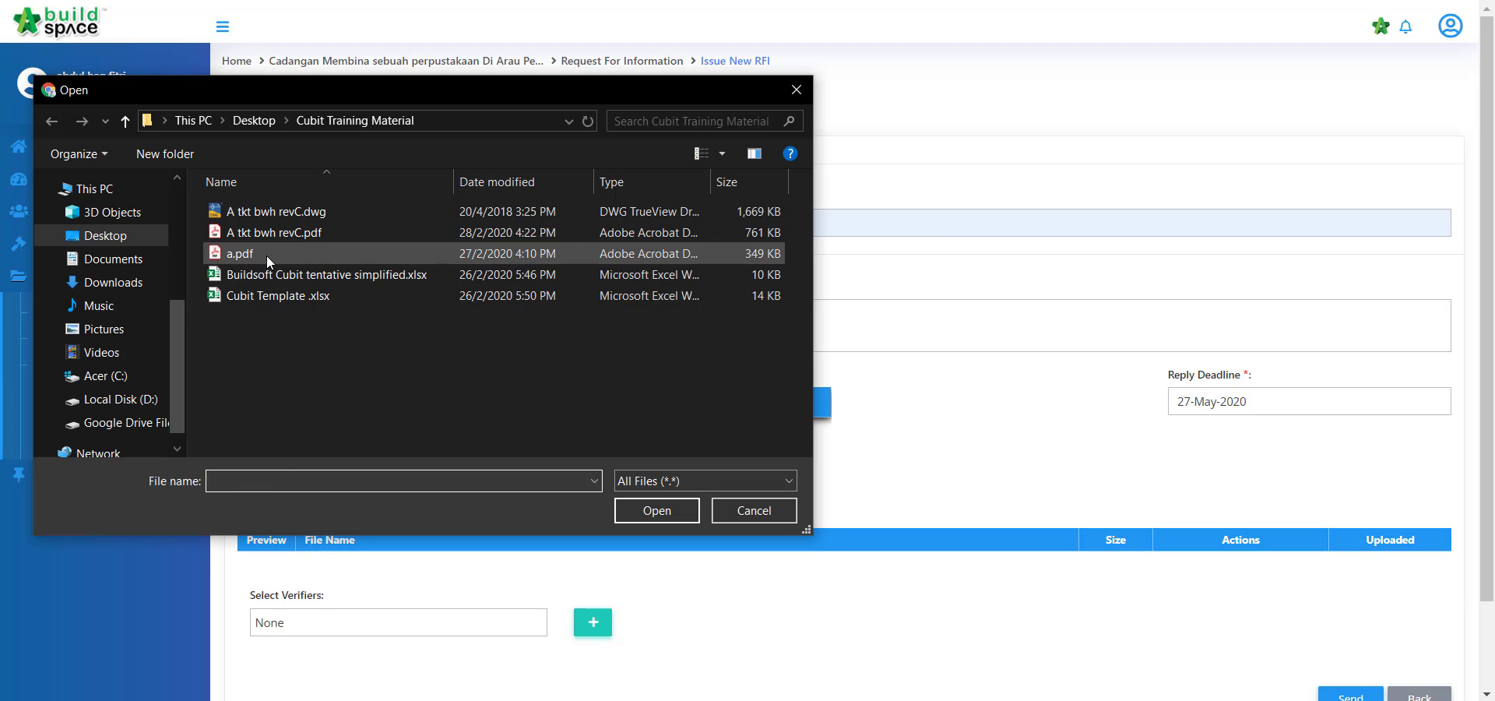
{"action": "left_click", "coordinate": [266, 255]}
{"action": "left_click", "coordinate": [647, 512]}
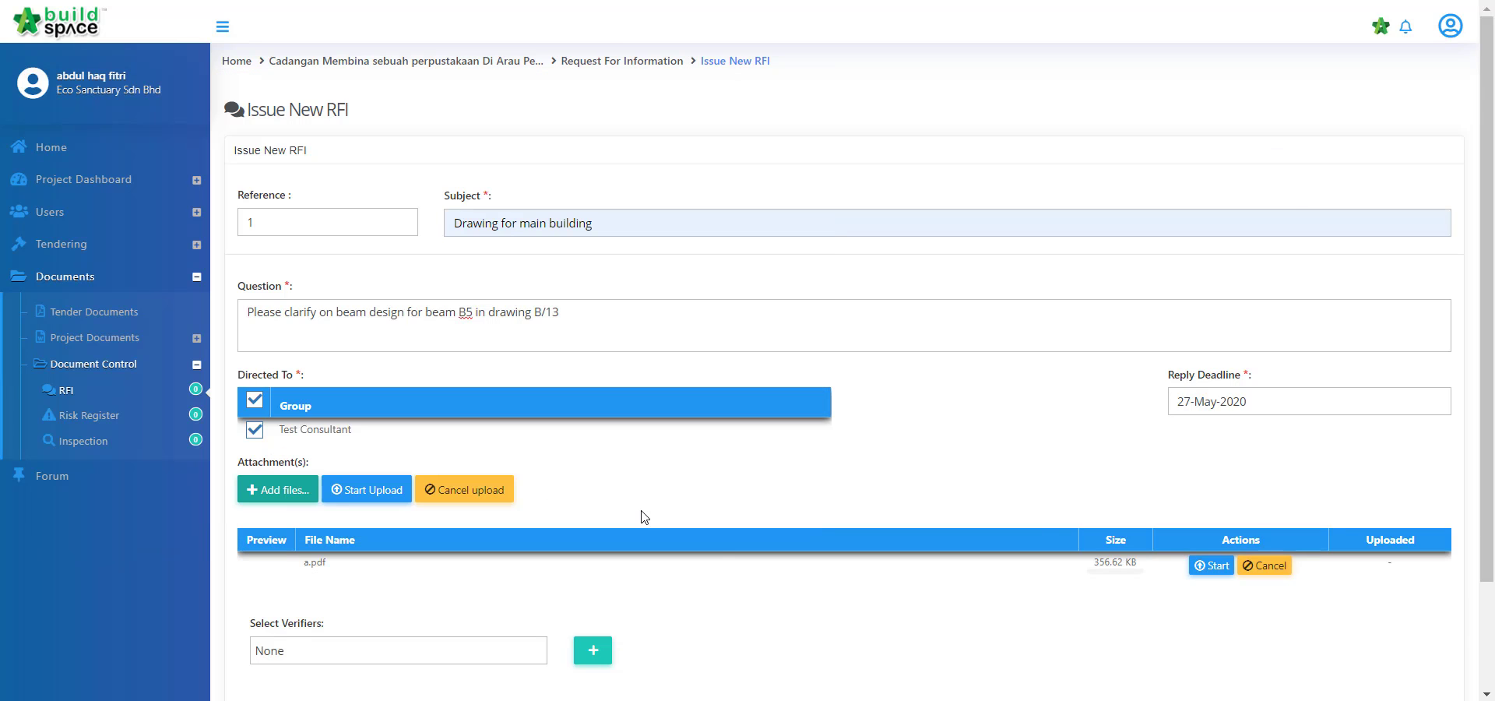
{"action": "left_click", "coordinate": [1216, 571]}
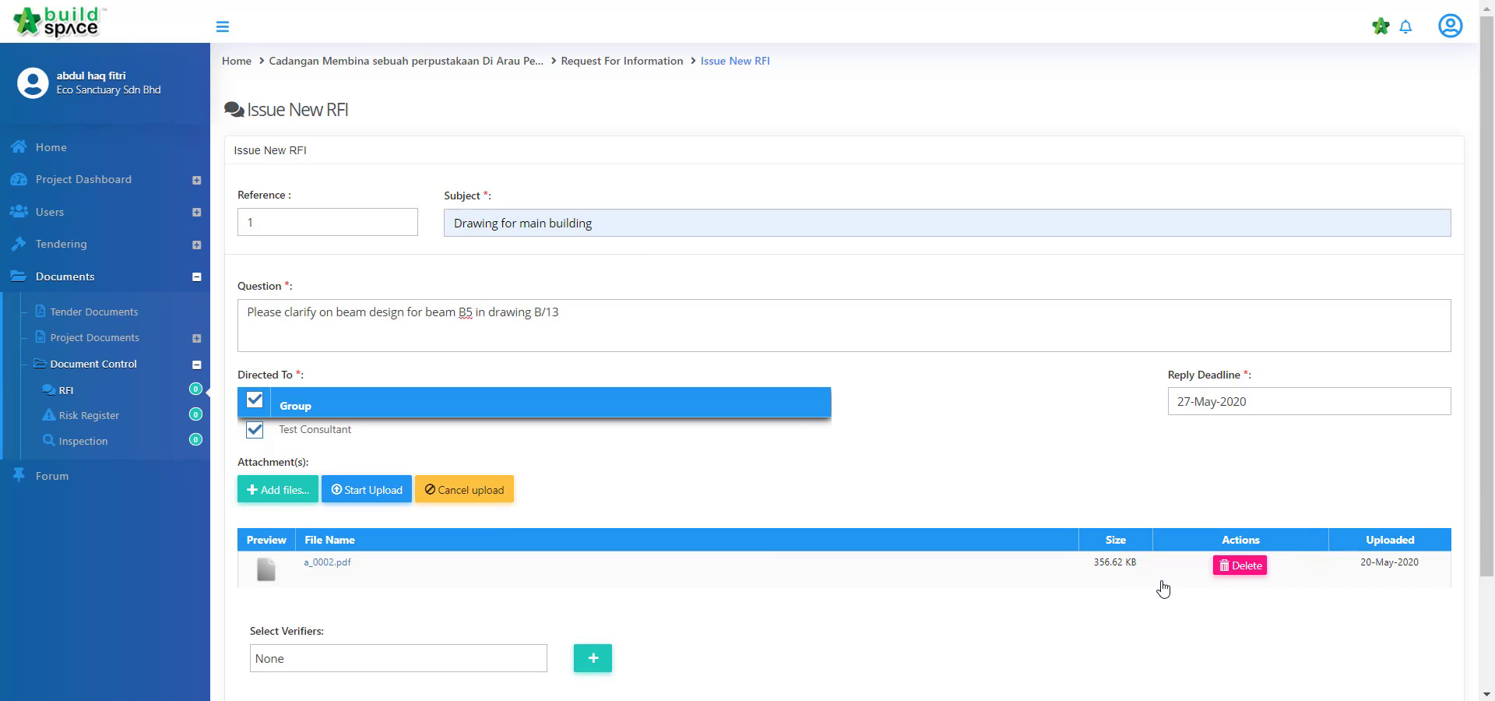
{"action": "scroll", "coordinate": [701, 594], "scroll_direction": "down", "scroll_amount": 2}
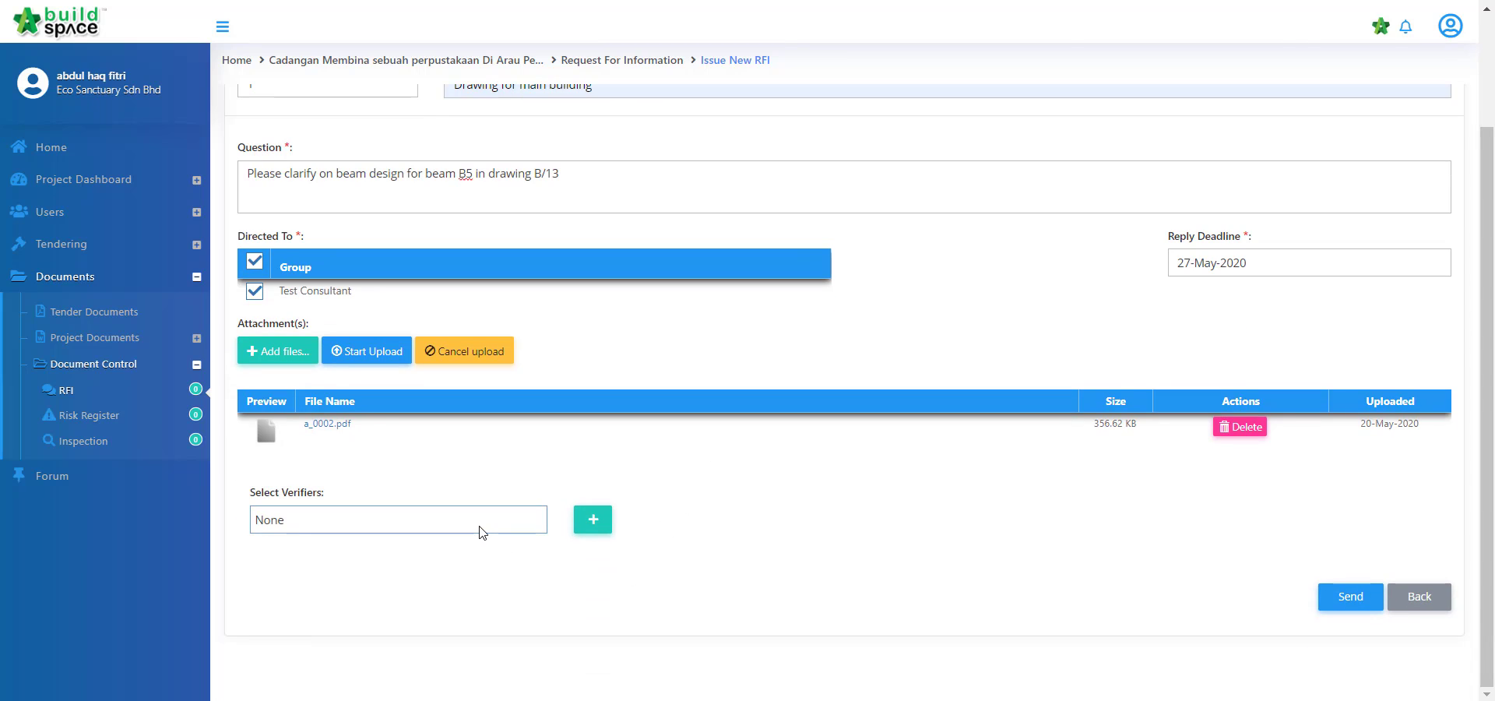
{"action": "left_click", "coordinate": [1351, 598]}
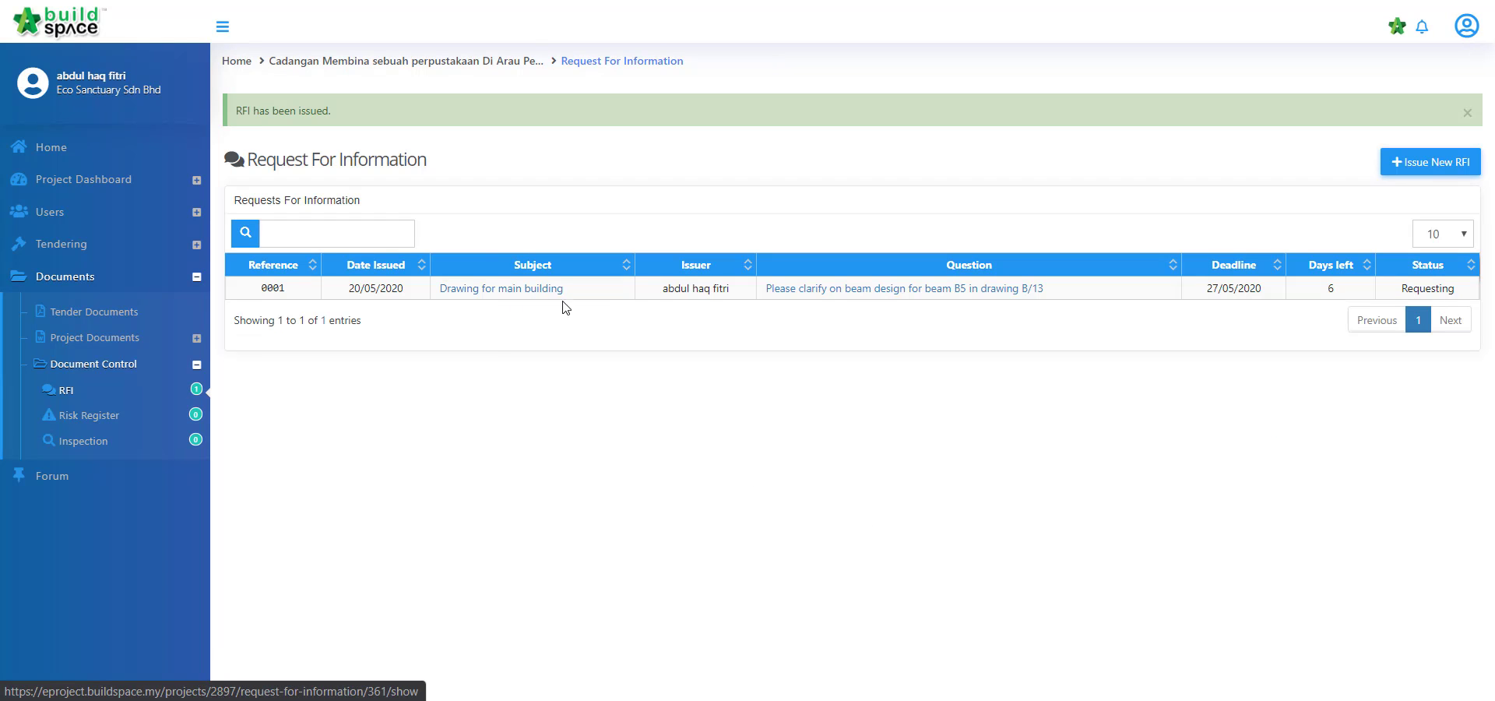
Review the details of the issued "Drawing for main building" RFI and return to the request list
{"action": "left_click", "coordinate": [887, 295]}
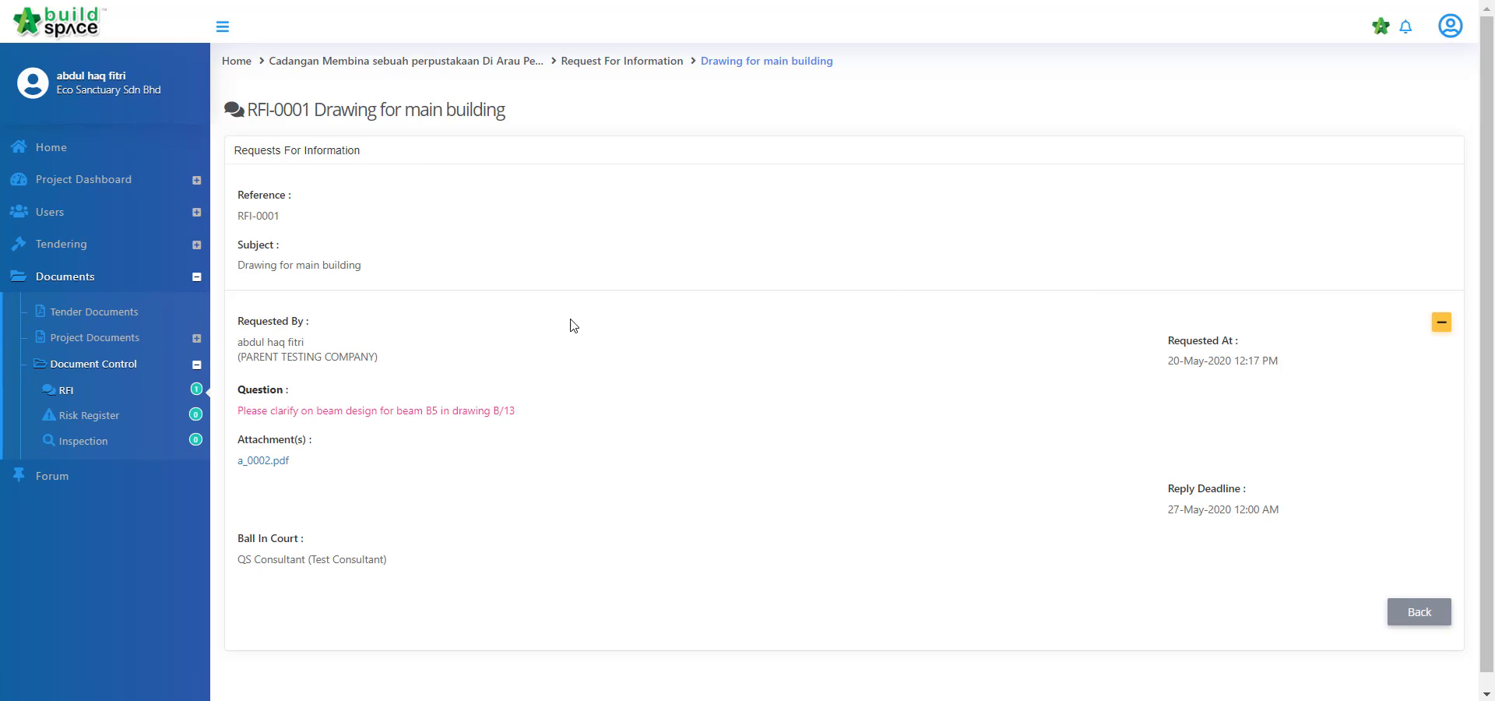
{"action": "scroll", "coordinate": [778, 411], "scroll_direction": "down", "scroll_amount": 1}
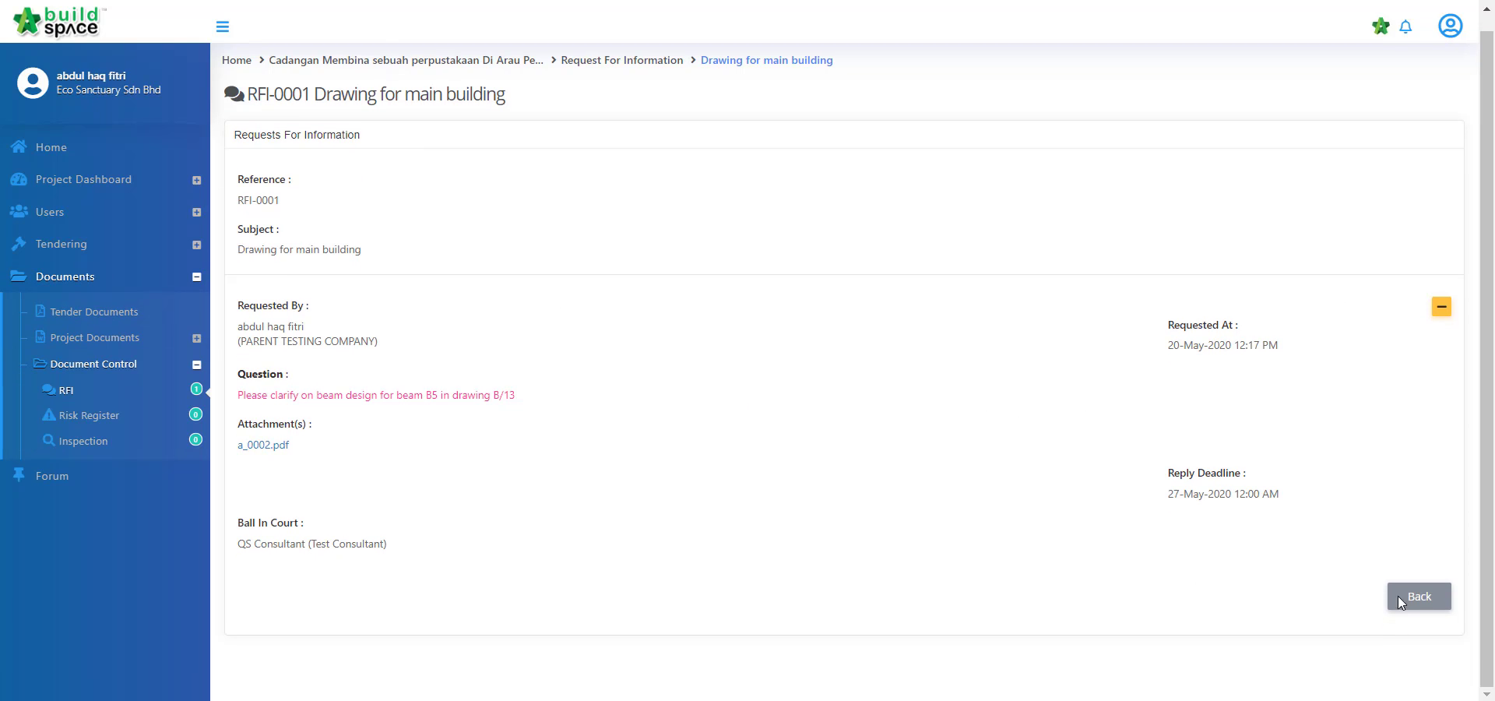
{"action": "left_click", "coordinate": [1419, 599]}
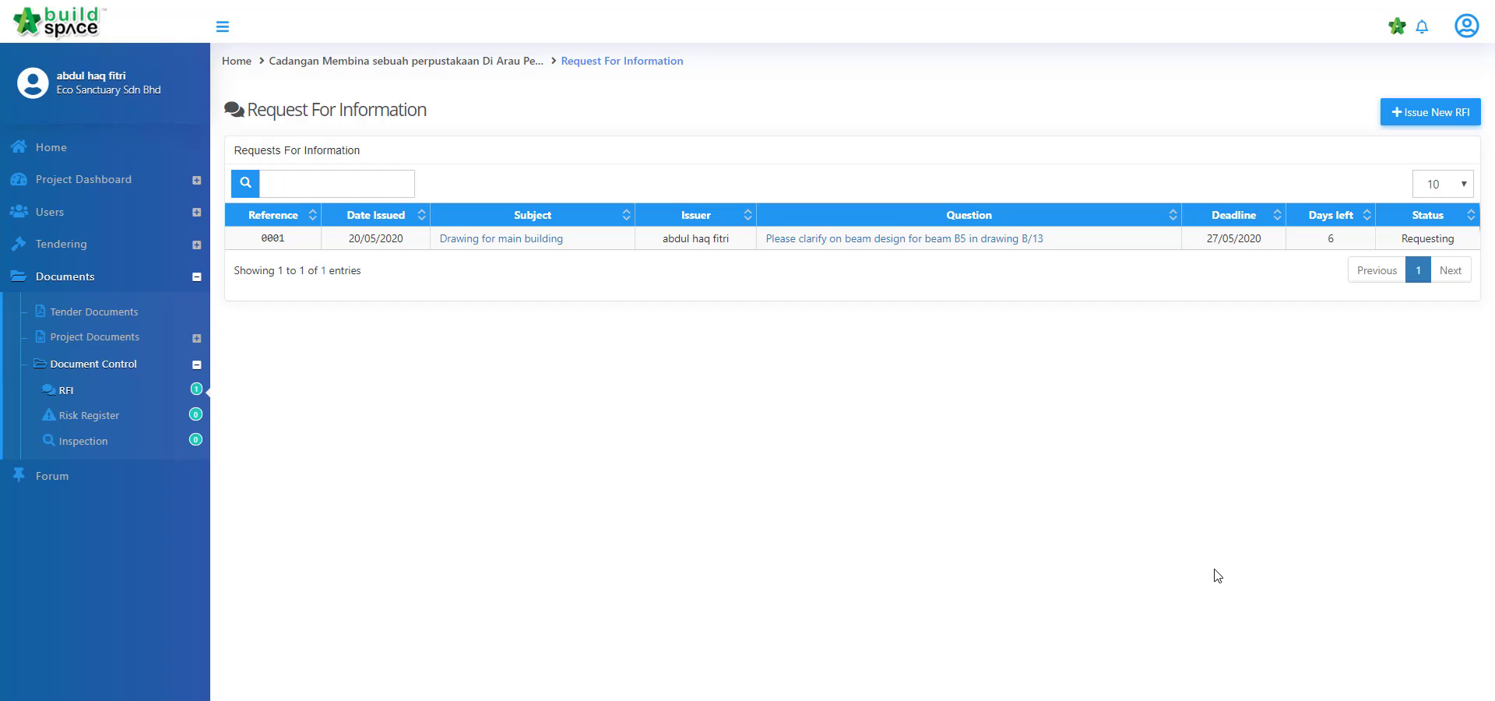
Go back to the project dashboard and expand the Project Progress Checklist to check the completed items
{"action": "left_click", "coordinate": [106, 189]}
{"action": "left_click", "coordinate": [100, 224]}
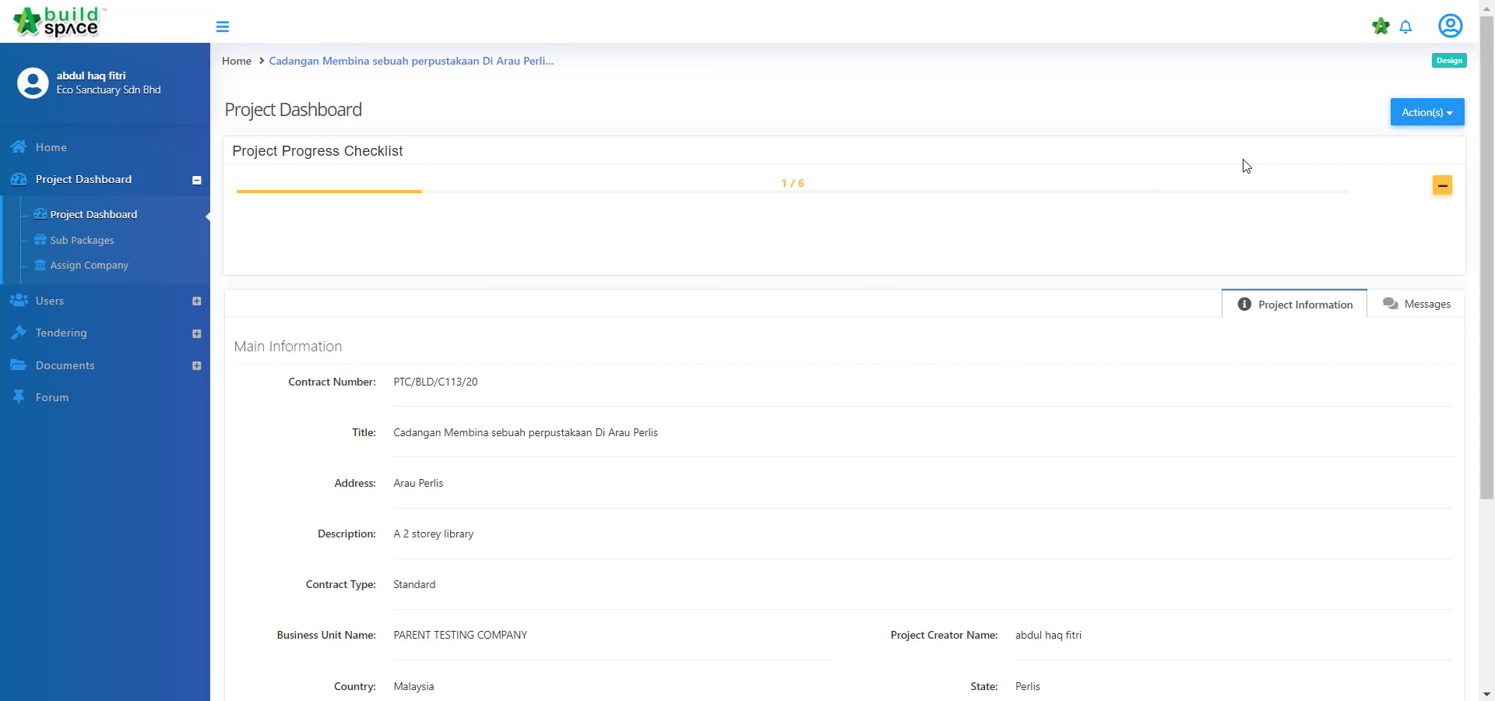
{"action": "left_click", "coordinate": [1442, 187]}
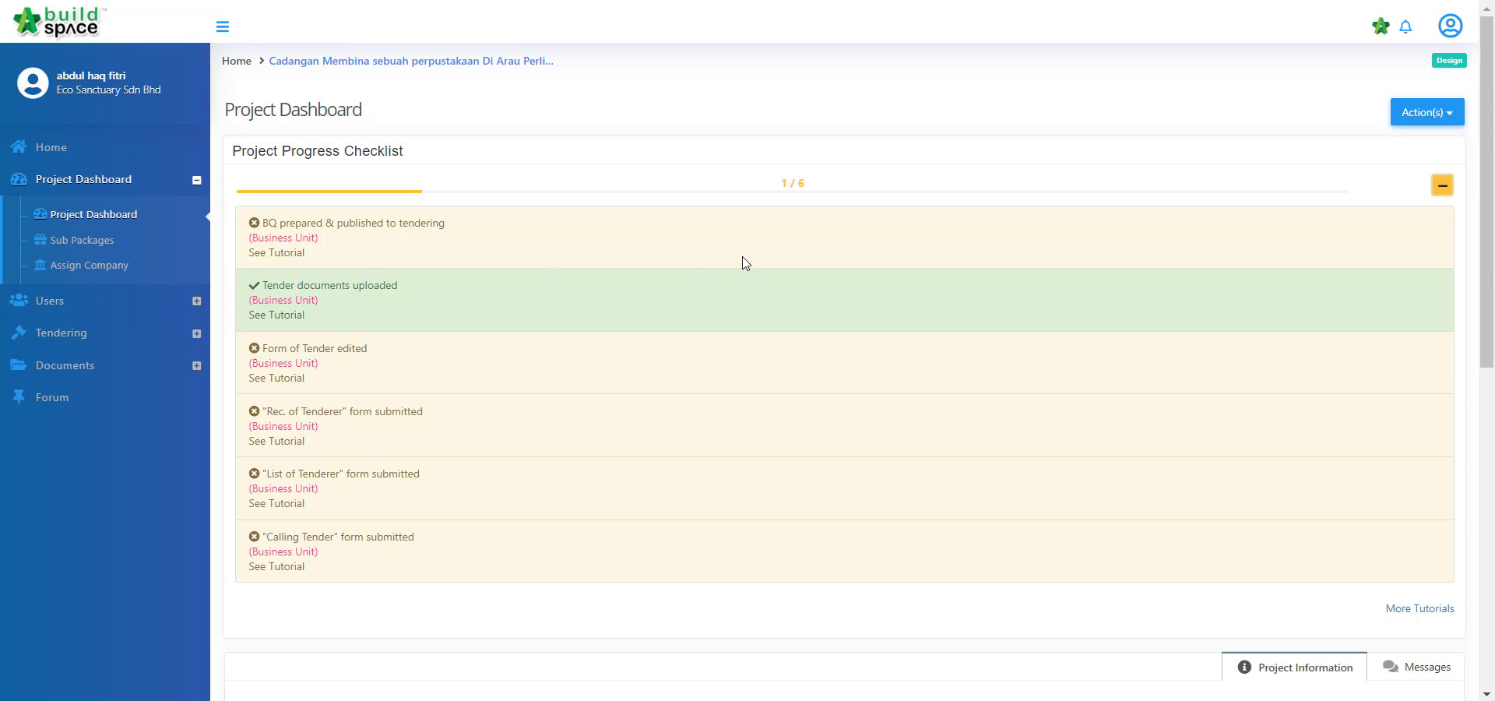
Switch to the BuildSpace Project Builder and add a Standard bill named "Bill 1 - Main Building" to the project breakdown
{"action": "left_click", "coordinate": [1381, 30]}
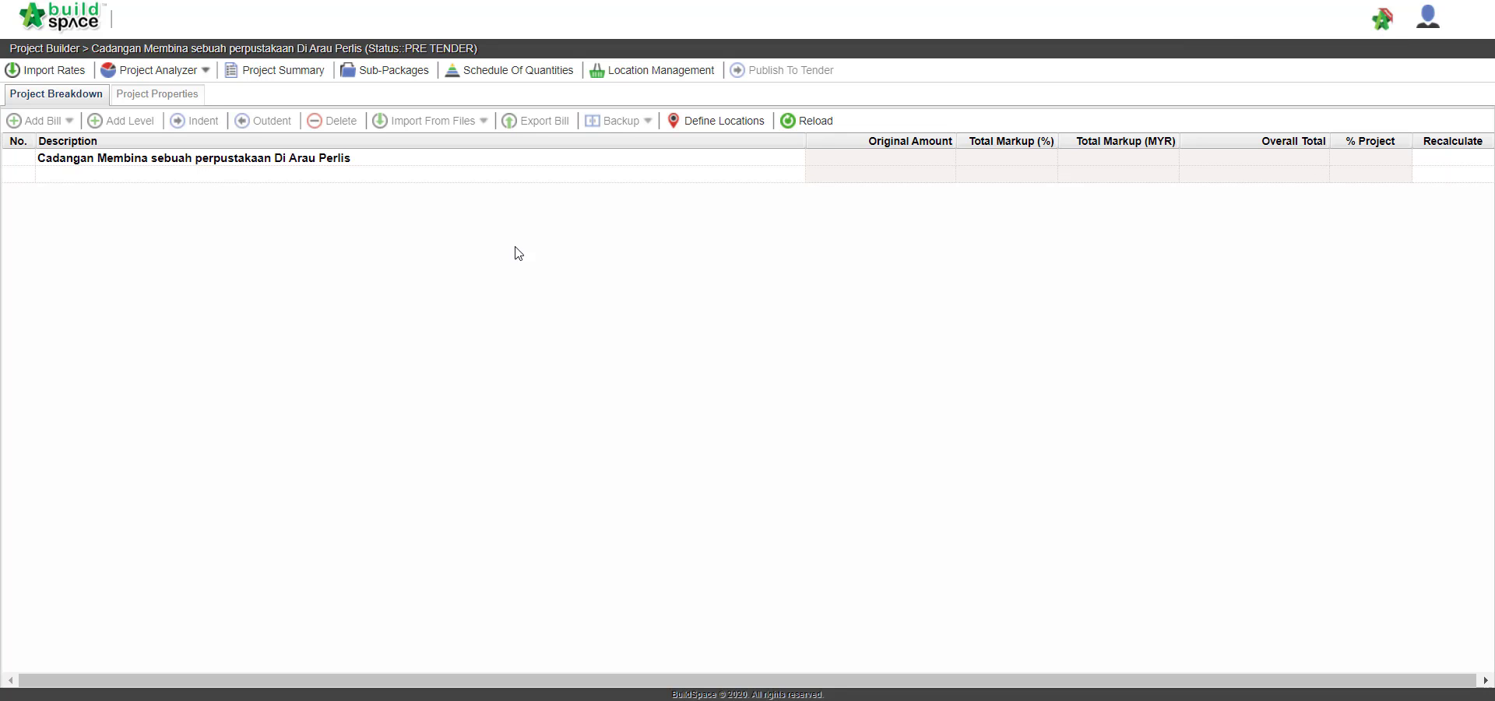
{"action": "left_click", "coordinate": [173, 179]}
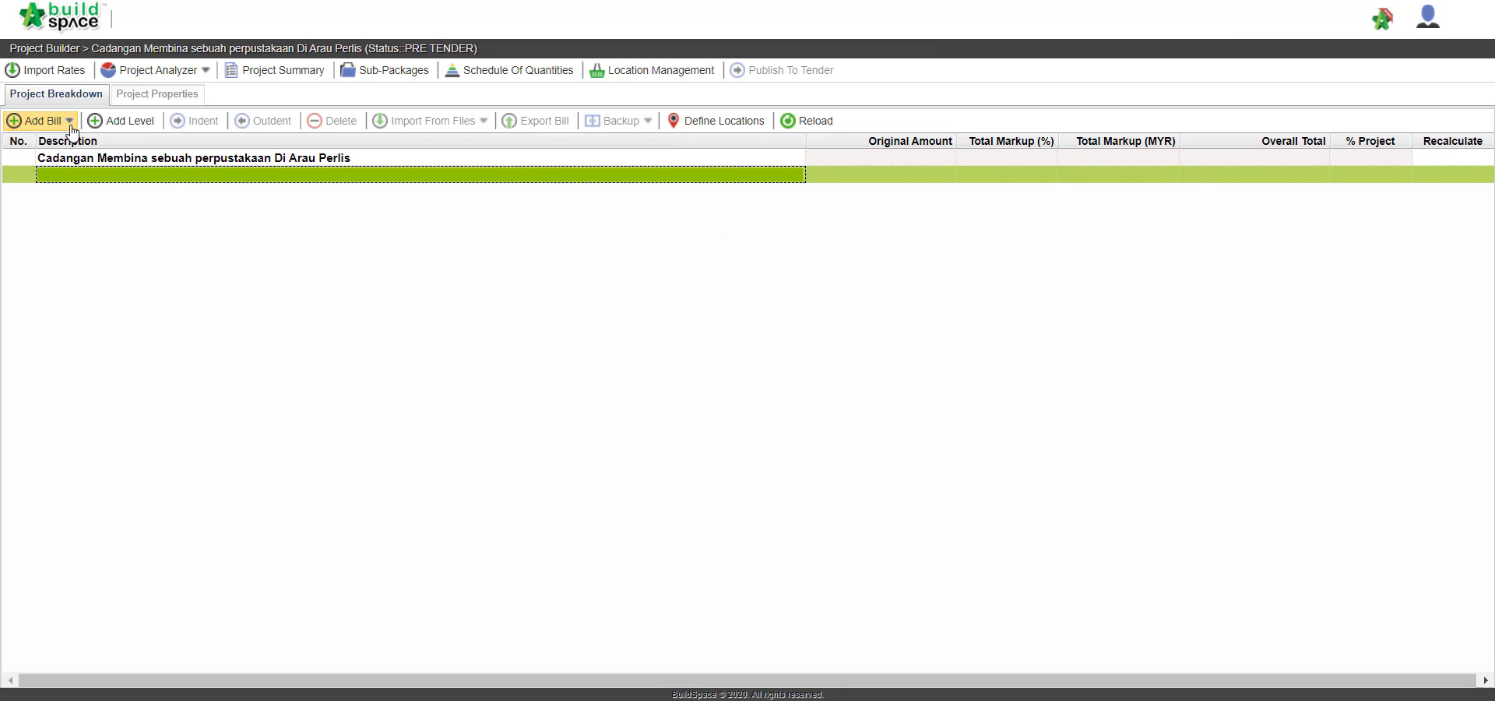
{"action": "left_click", "coordinate": [38, 120]}
{"action": "left_click", "coordinate": [79, 148]}
{"action": "left_click", "coordinate": [685, 265]}
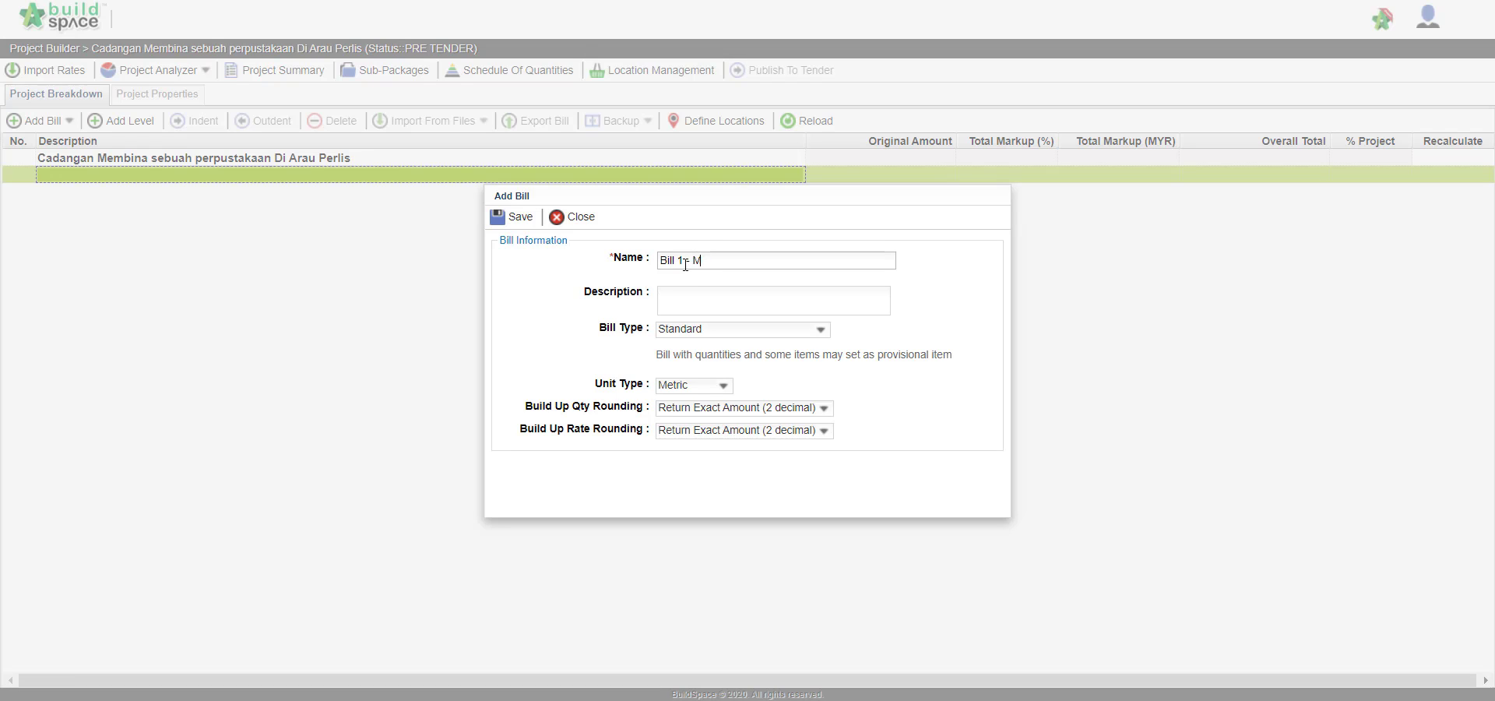
{"action": "type", "text": "Bill 1 - Main Building"}
{"action": "left_click", "coordinate": [522, 219]}
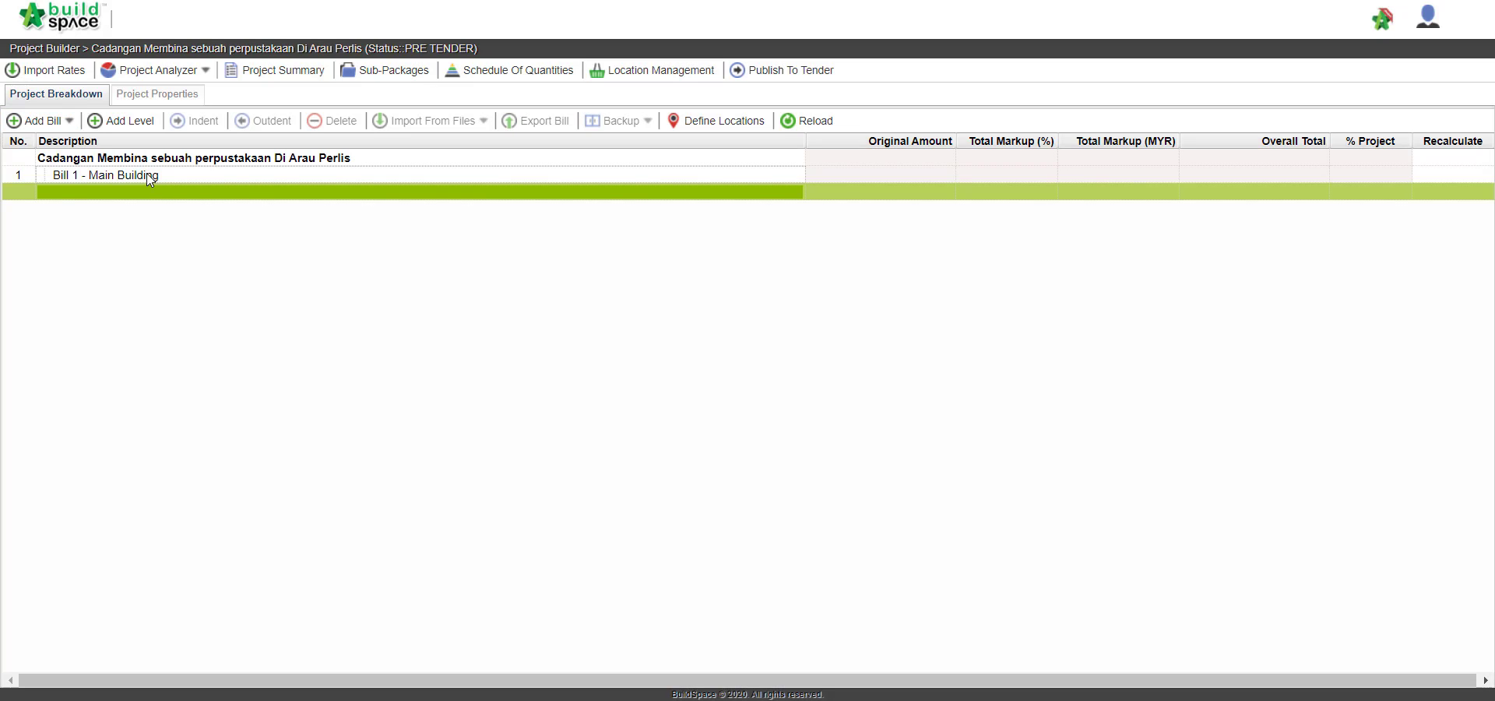
Open Bill 1 - Main Building and select the first empty row of its element list
{"action": "left_click", "coordinate": [146, 174]}
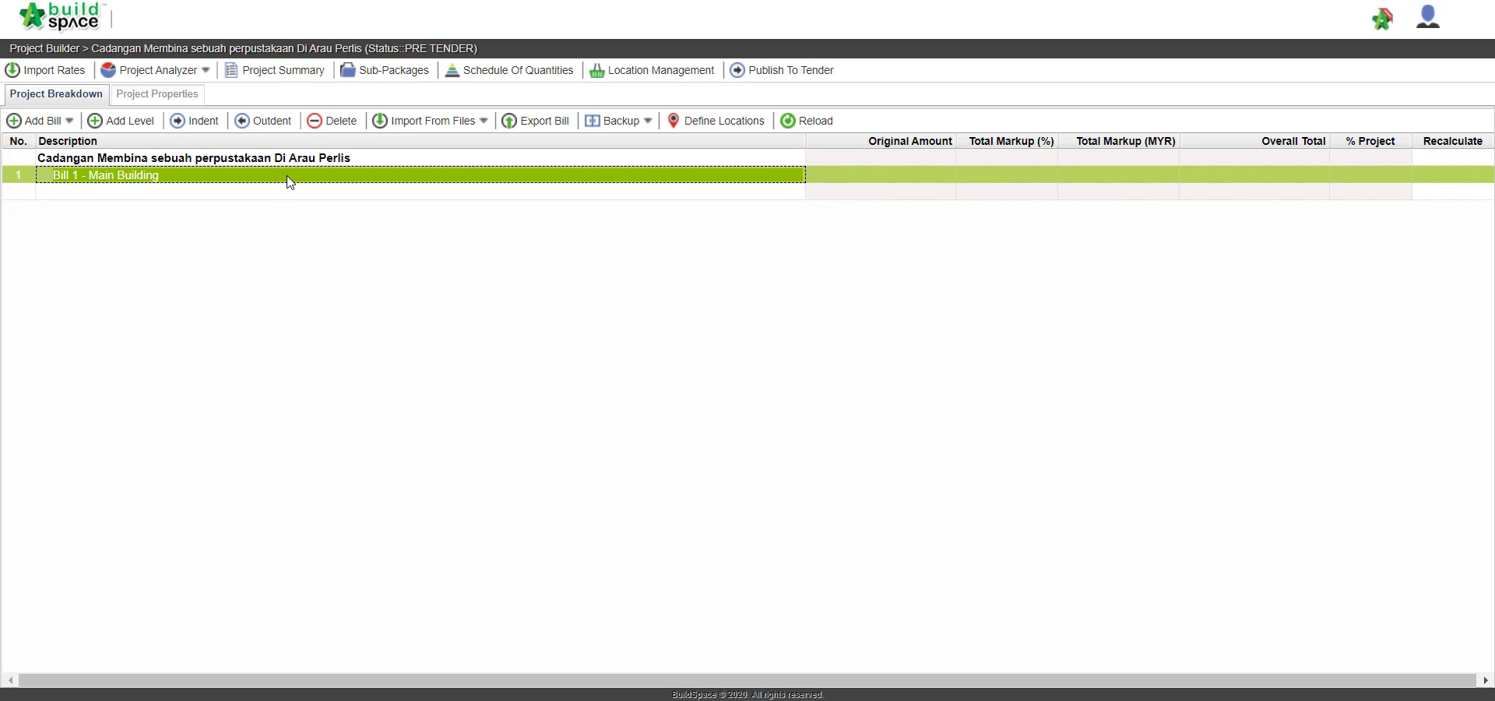
{"action": "double_click", "coordinate": [290, 181]}
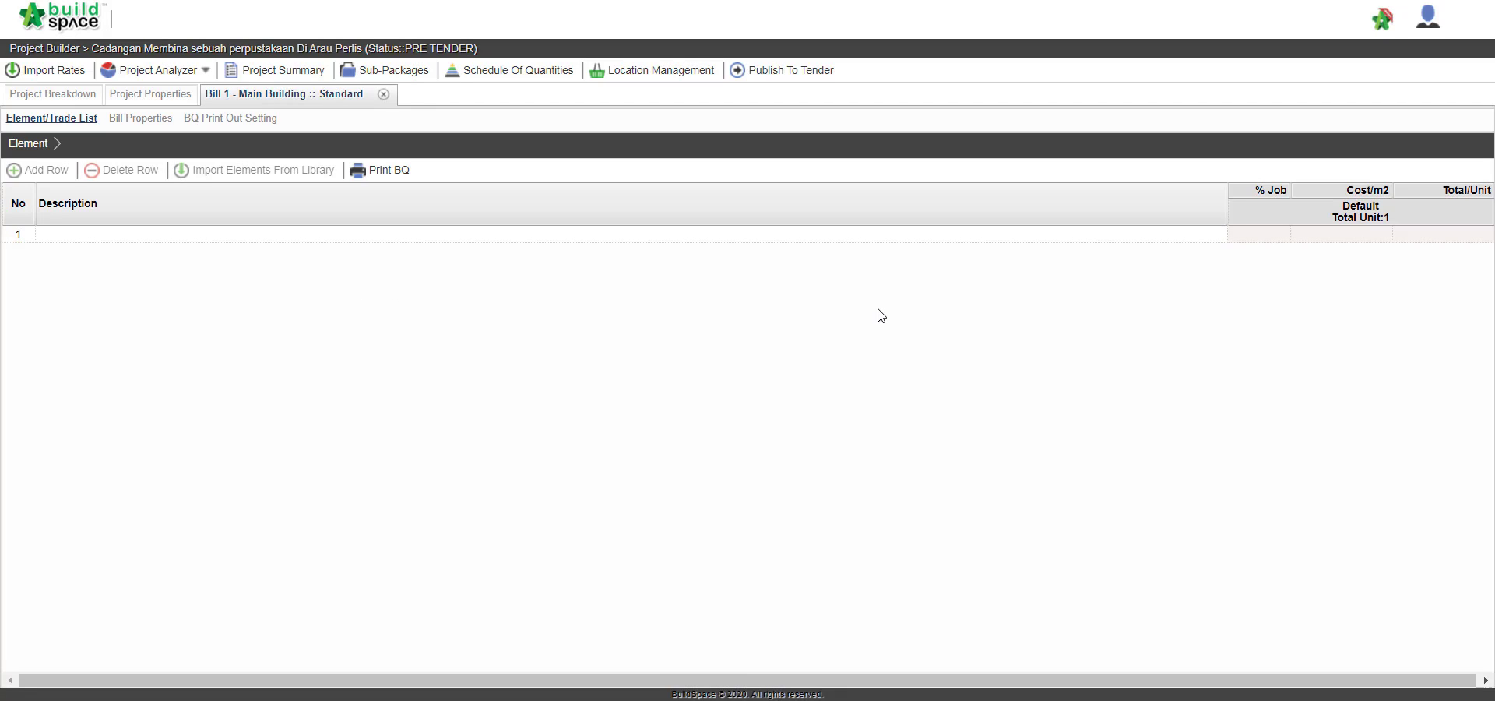
{"action": "left_click", "coordinate": [237, 234]}
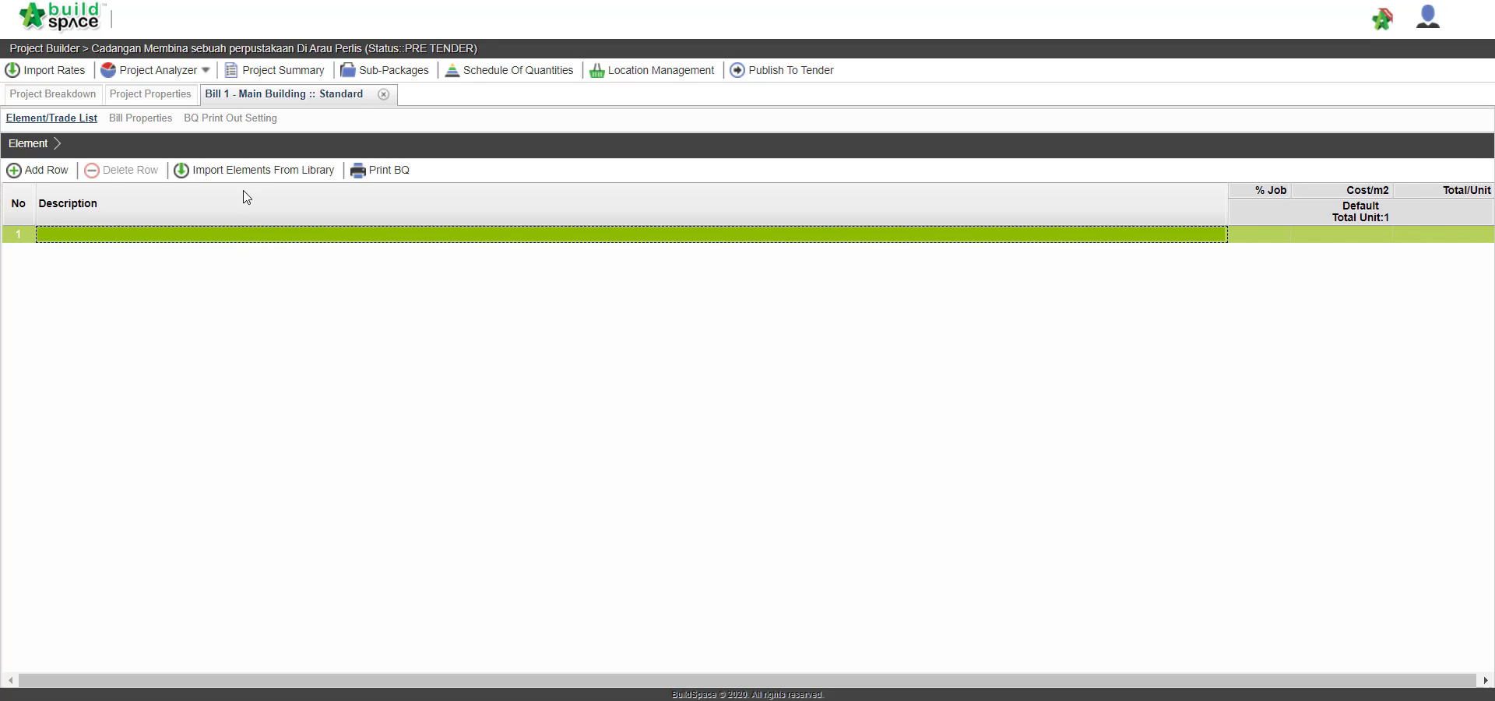
Open the SMM2 library for element import and mark Excavation and Earthwork, Piling and Diaphragm Walling, Concrete Work, and Brickwork and Blockwork
{"action": "left_click", "coordinate": [257, 171]}
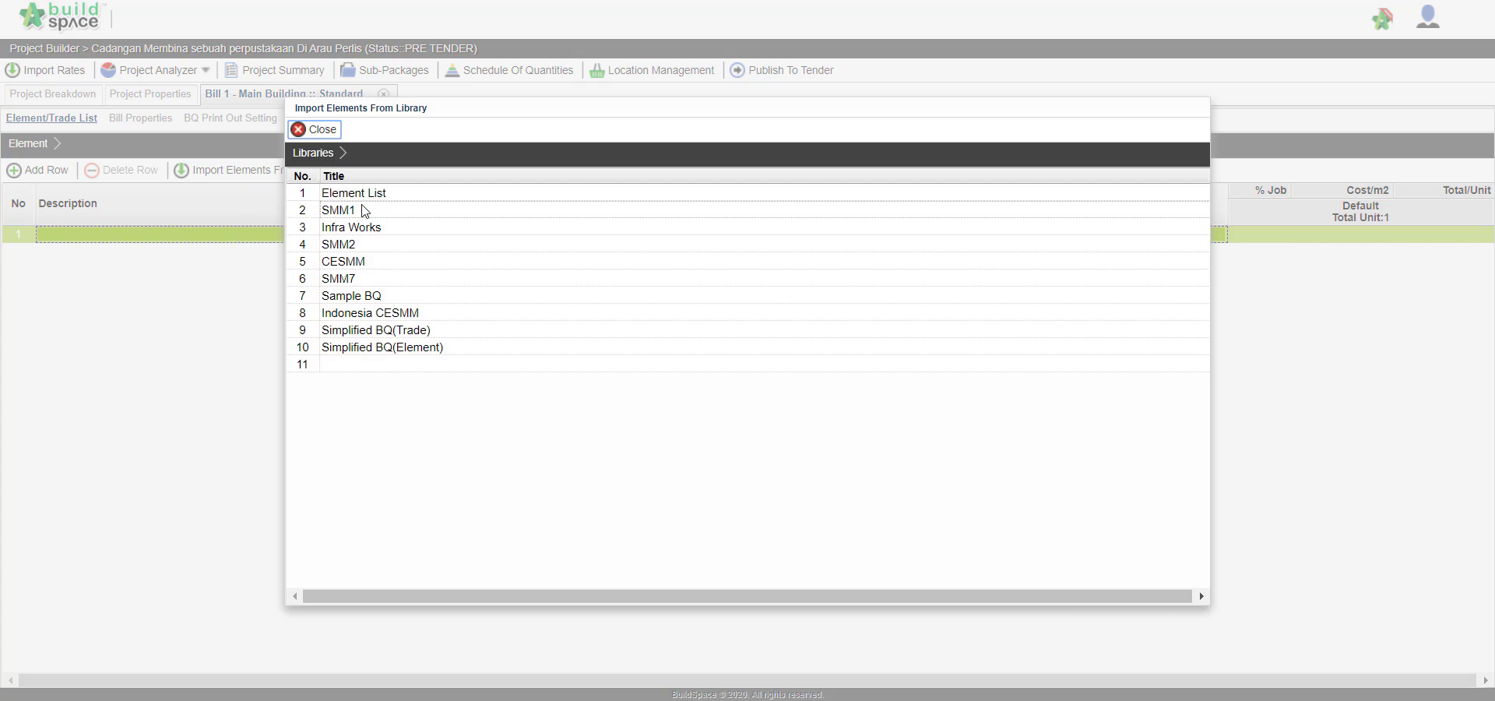
{"action": "left_click", "coordinate": [406, 246]}
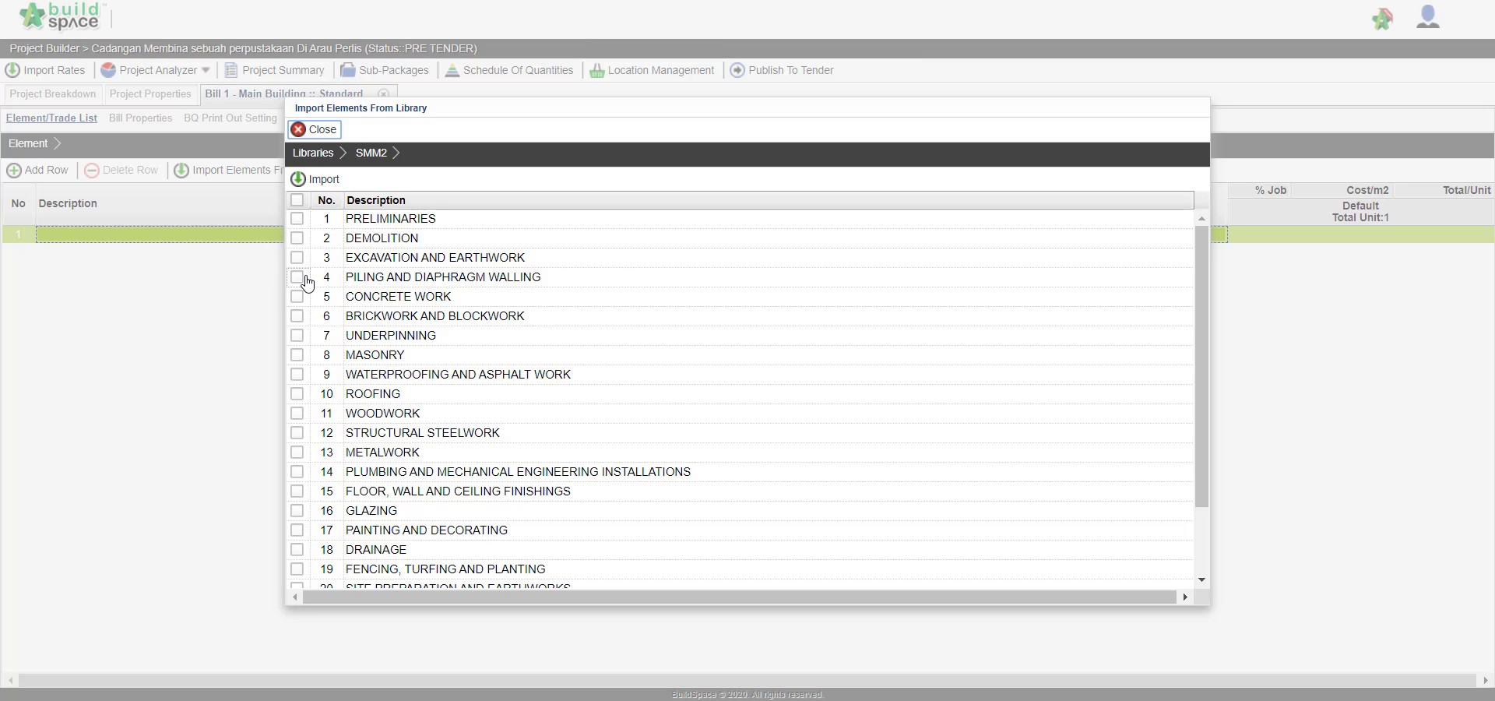
{"action": "left_click", "coordinate": [297, 258]}
{"action": "left_click", "coordinate": [297, 278]}
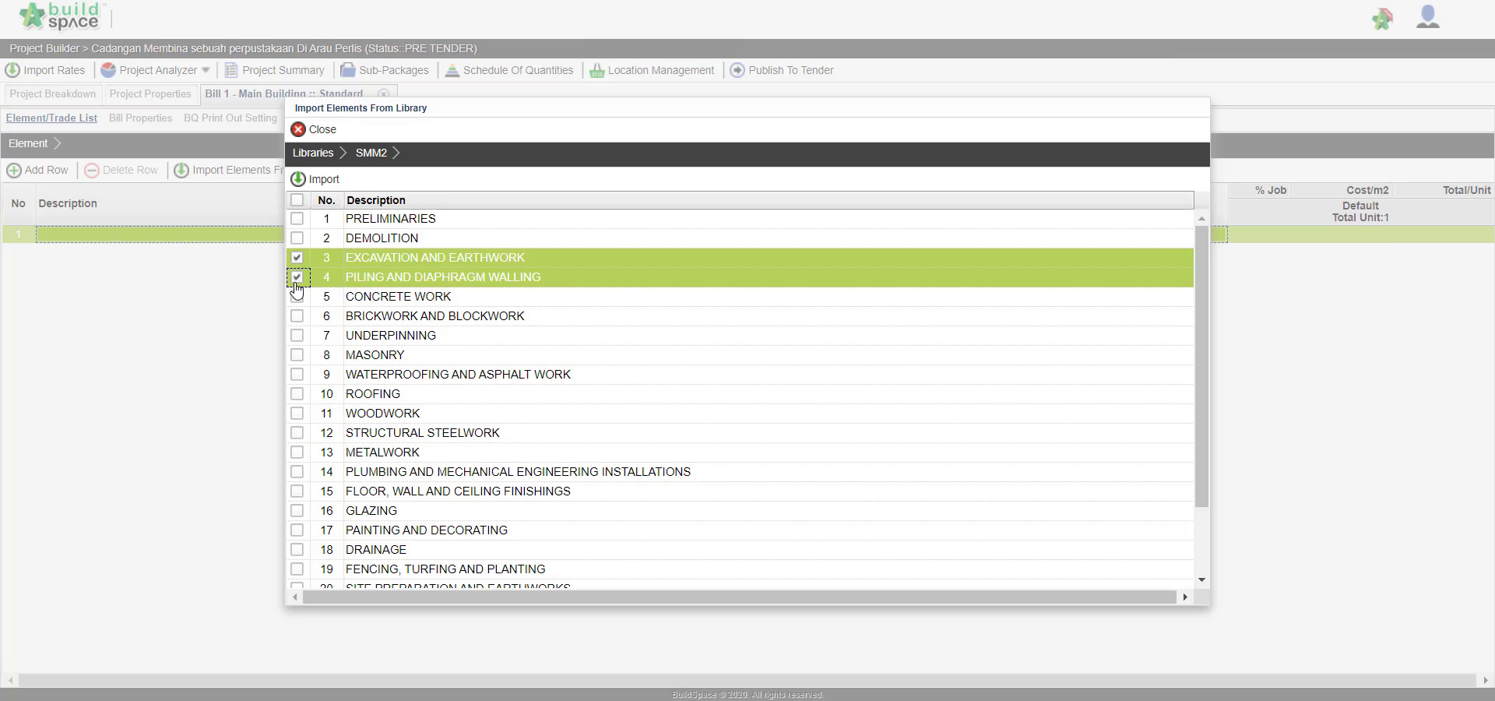
{"action": "left_click", "coordinate": [296, 297]}
{"action": "left_click", "coordinate": [296, 316]}
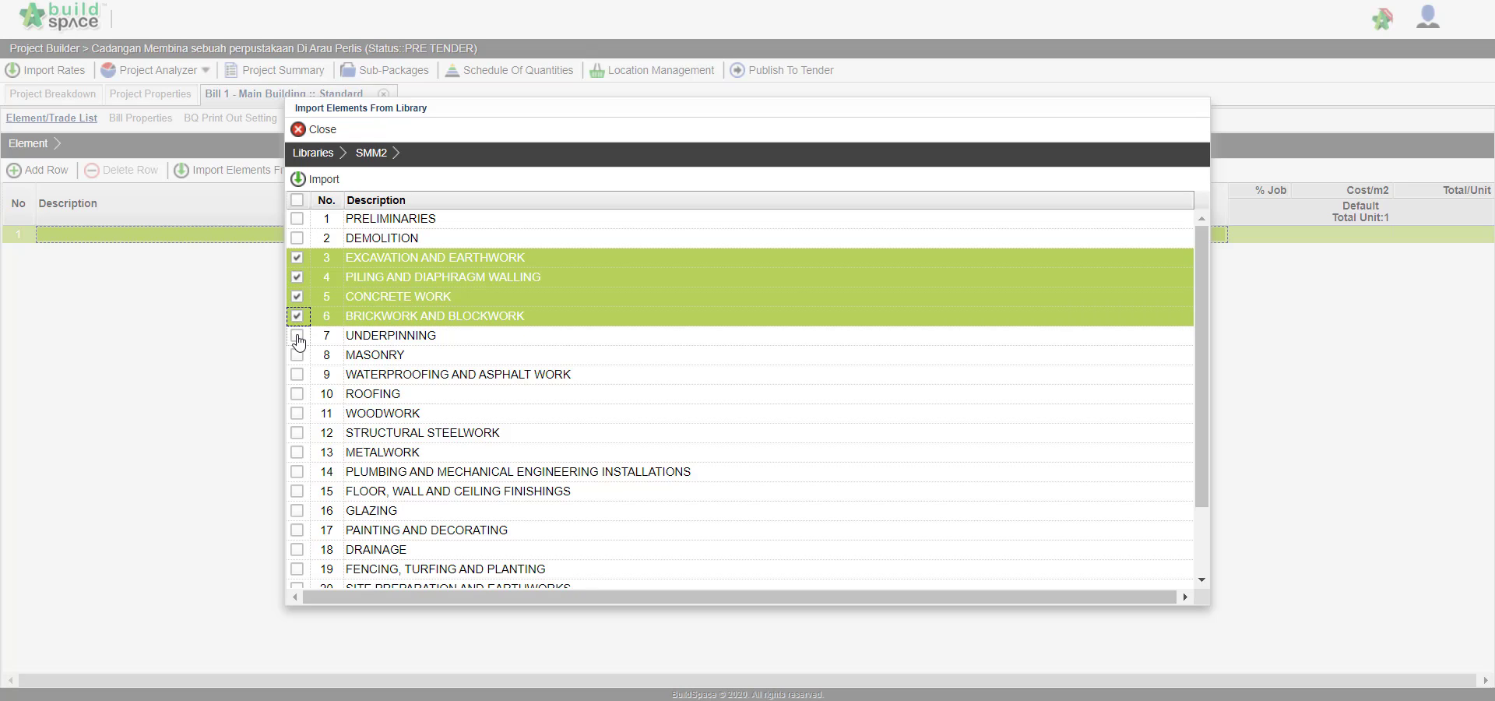
Mark the SMM2 elements from Waterproofing and Asphalt Work through Floor, Wall and Ceiling Finishings, leaving Underpinning and Masonry out of the selection
{"action": "double_click", "coordinate": [297, 337]}
{"action": "left_click", "coordinate": [297, 375]}
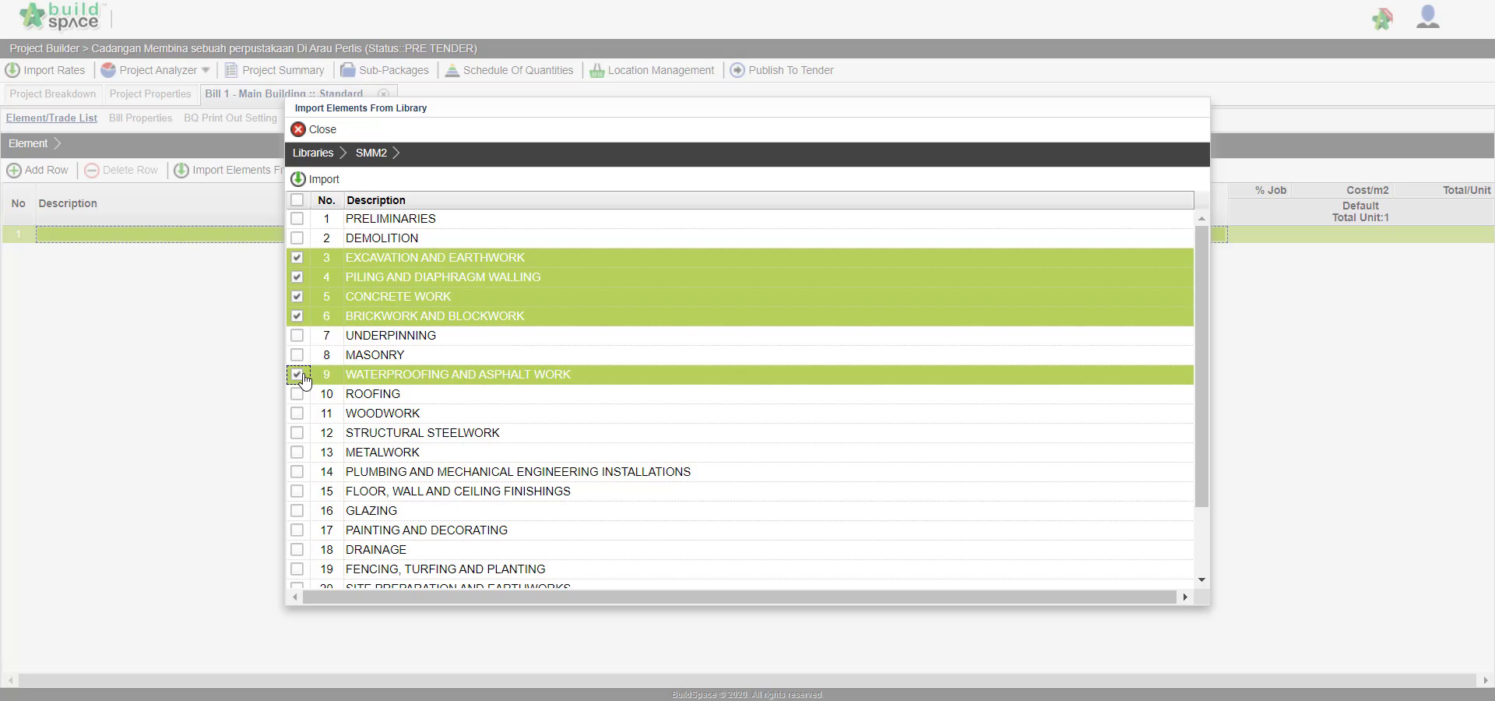
{"action": "left_click", "coordinate": [297, 395]}
{"action": "left_click", "coordinate": [297, 413]}
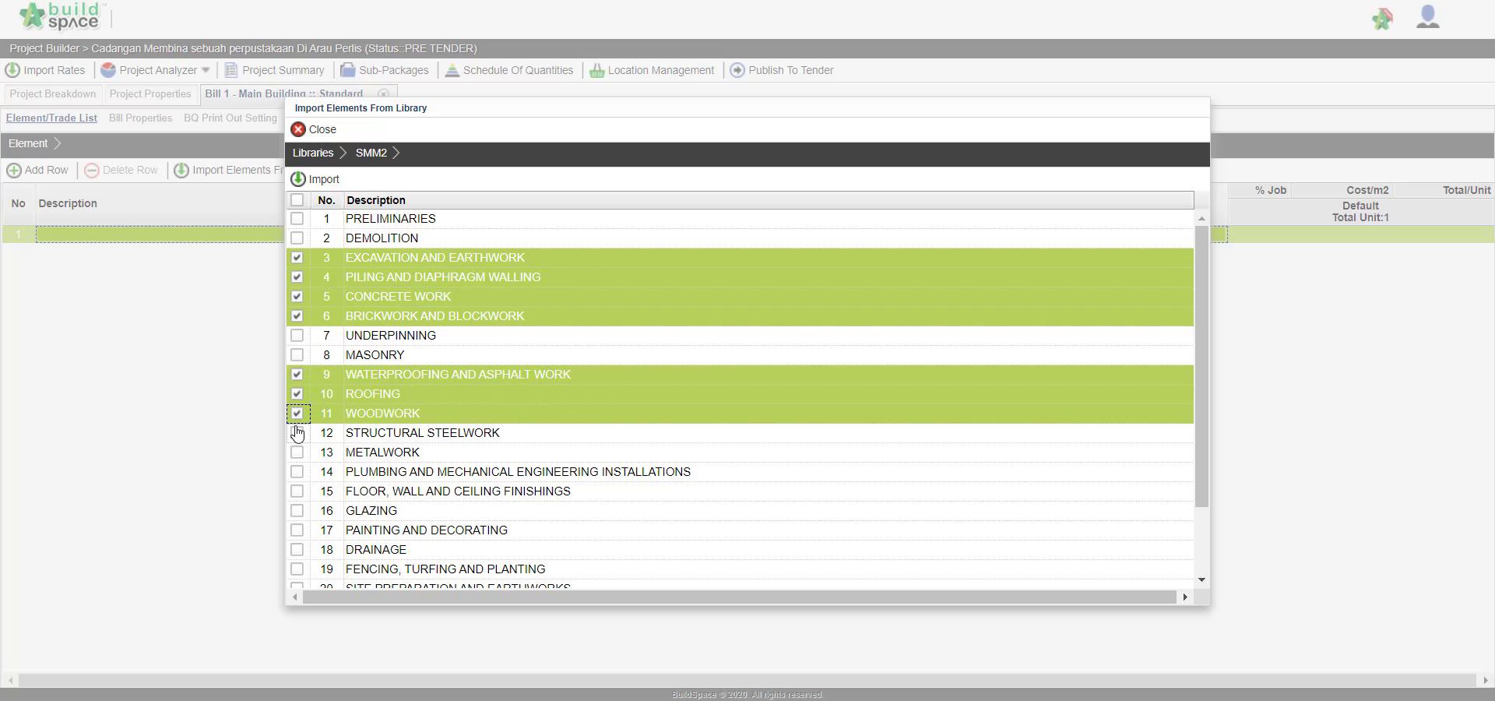
{"action": "left_click", "coordinate": [297, 433]}
{"action": "left_click", "coordinate": [296, 452]}
{"action": "left_click", "coordinate": [296, 472]}
{"action": "left_click", "coordinate": [296, 492]}
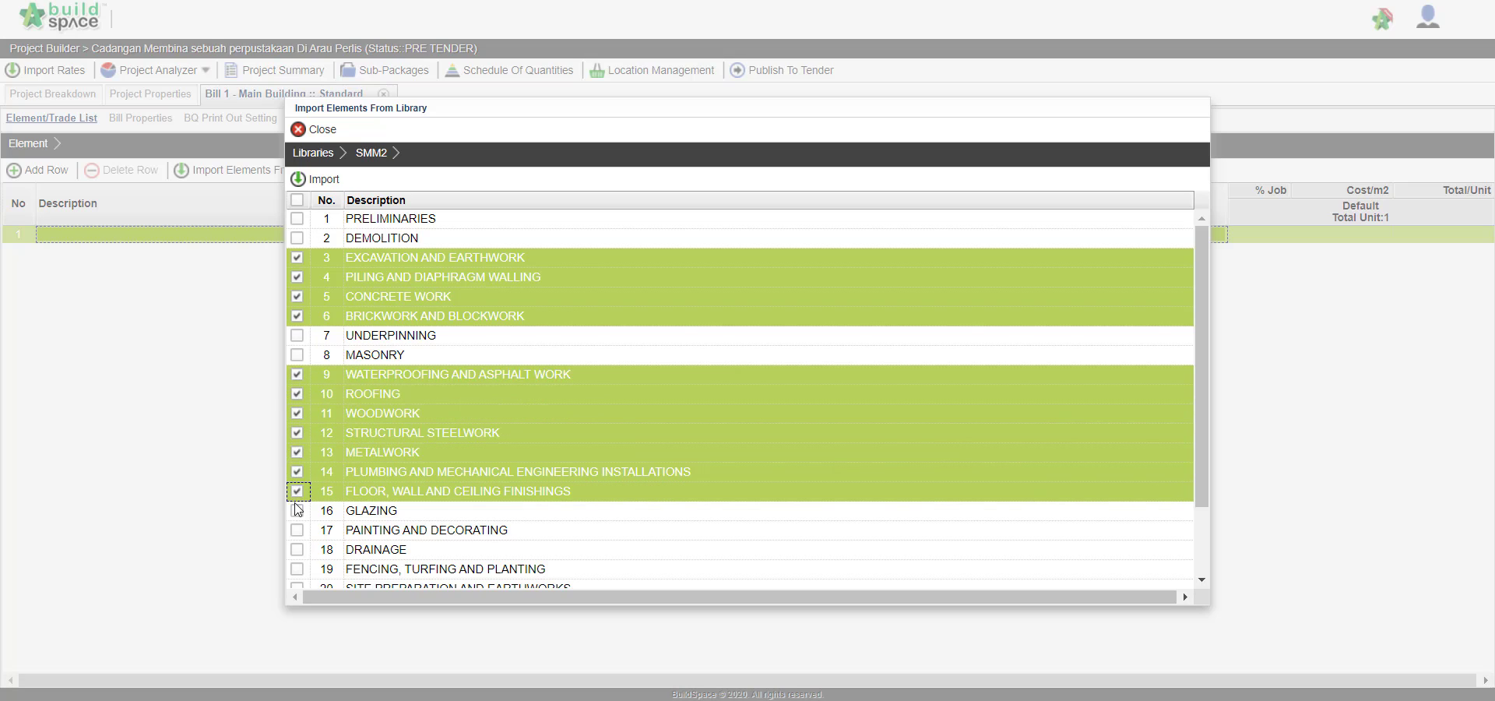
Mark the remaining SMM2 elements from Glazing through Provisional Sum and import all marked elements into the bill
{"action": "left_click", "coordinate": [296, 511]}
{"action": "left_click", "coordinate": [297, 530]}
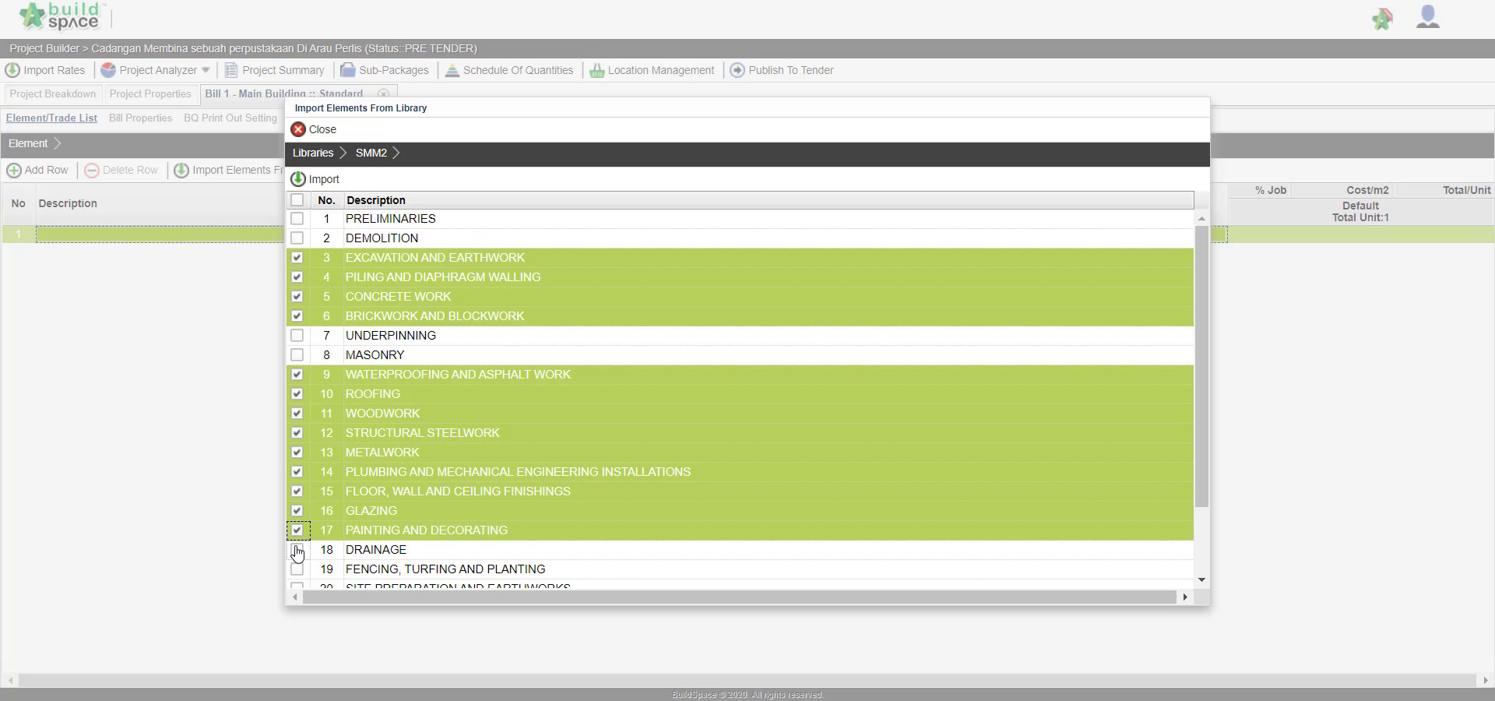
{"action": "left_click", "coordinate": [297, 550]}
{"action": "left_click", "coordinate": [297, 569]}
{"action": "scroll", "coordinate": [341, 539], "scroll_direction": "down", "scroll_amount": 2}
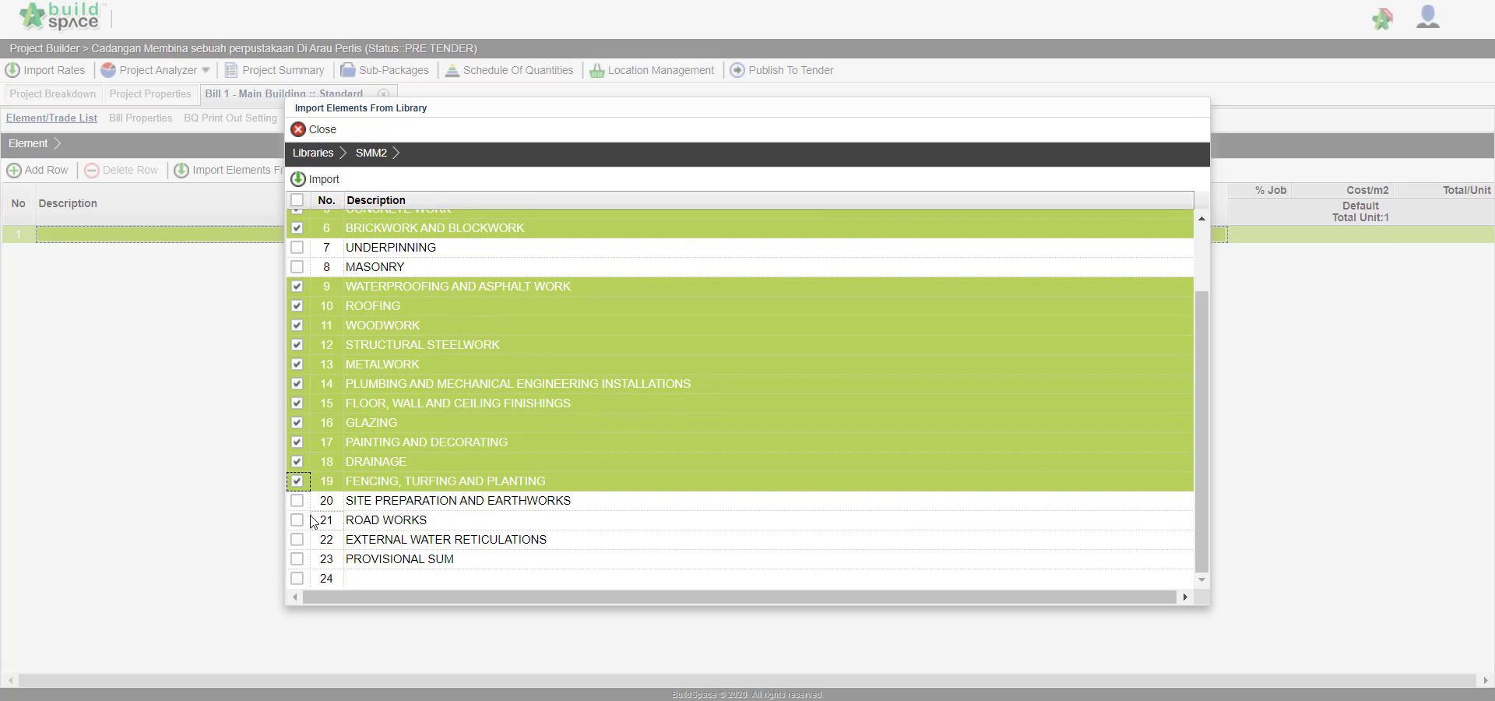
{"action": "left_click", "coordinate": [297, 502]}
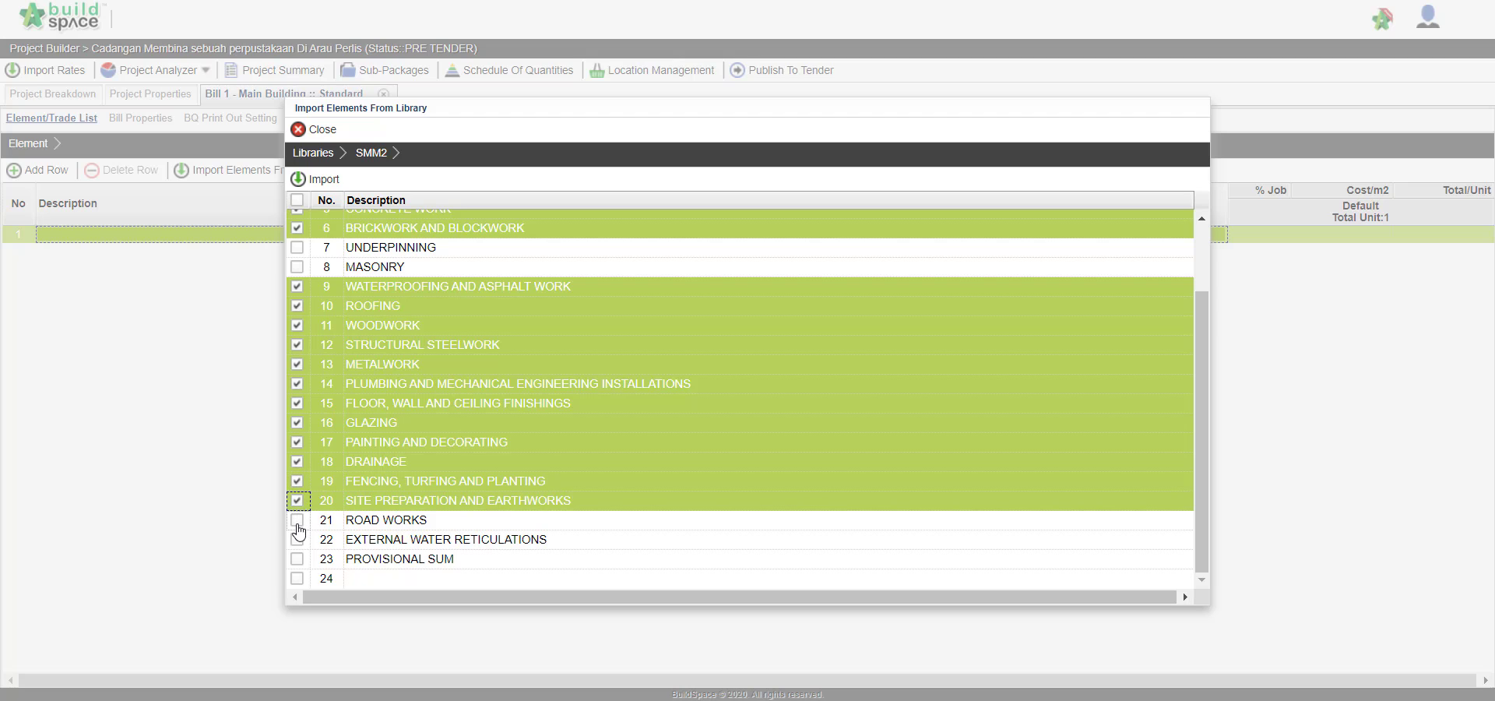
{"action": "left_click", "coordinate": [297, 522]}
{"action": "left_click", "coordinate": [296, 540]}
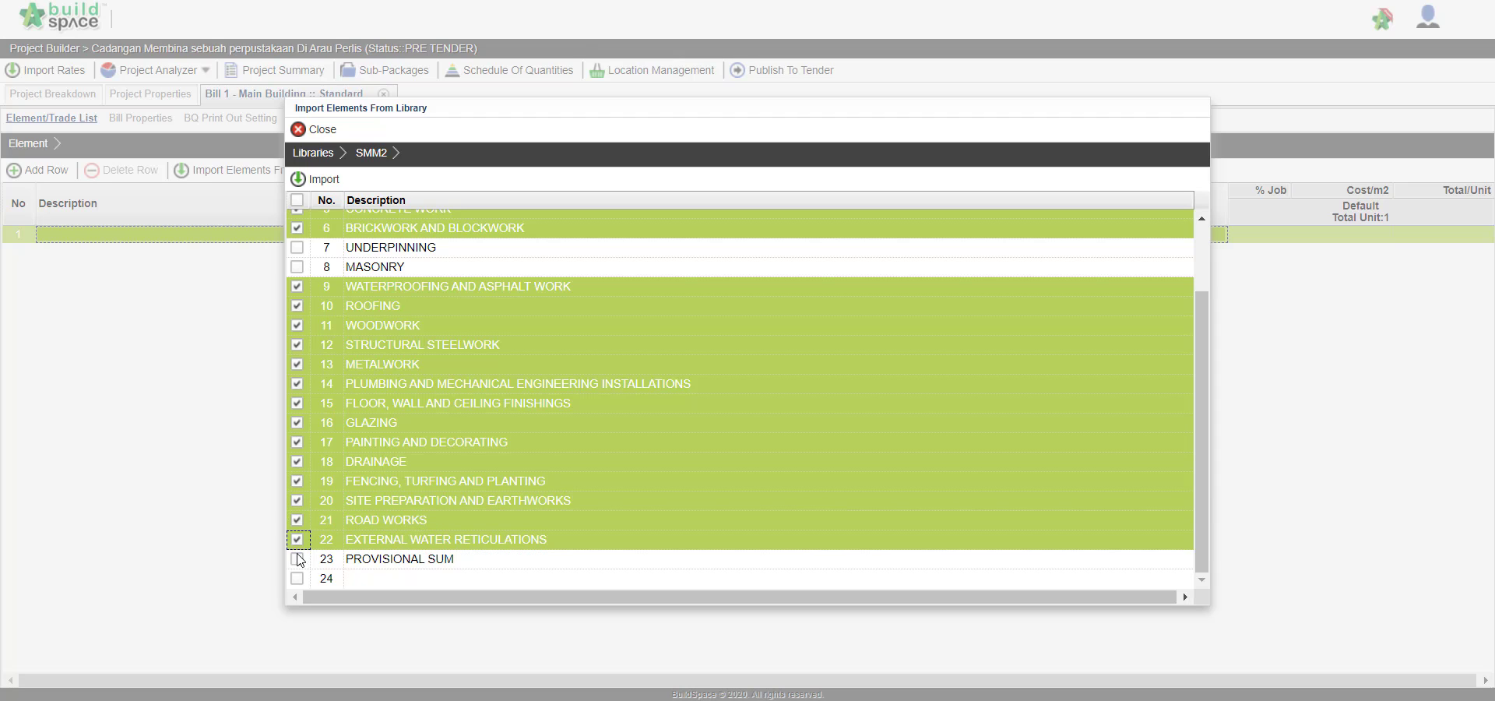
{"action": "left_click", "coordinate": [297, 560]}
{"action": "left_click", "coordinate": [302, 180]}
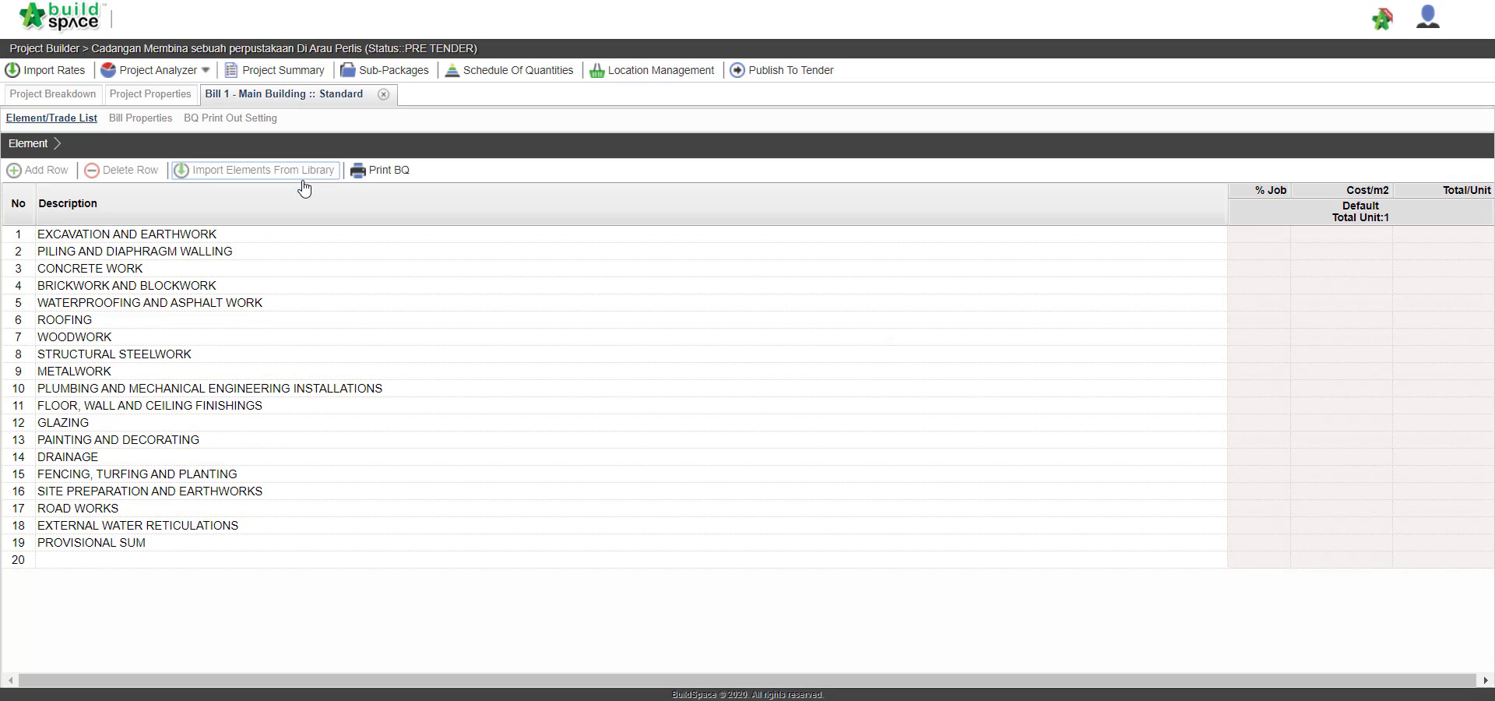
Open the bill's CONCRETE WORK element and bring up the SMM2 Concrete Work items for import from the library
{"action": "left_click", "coordinate": [133, 265]}
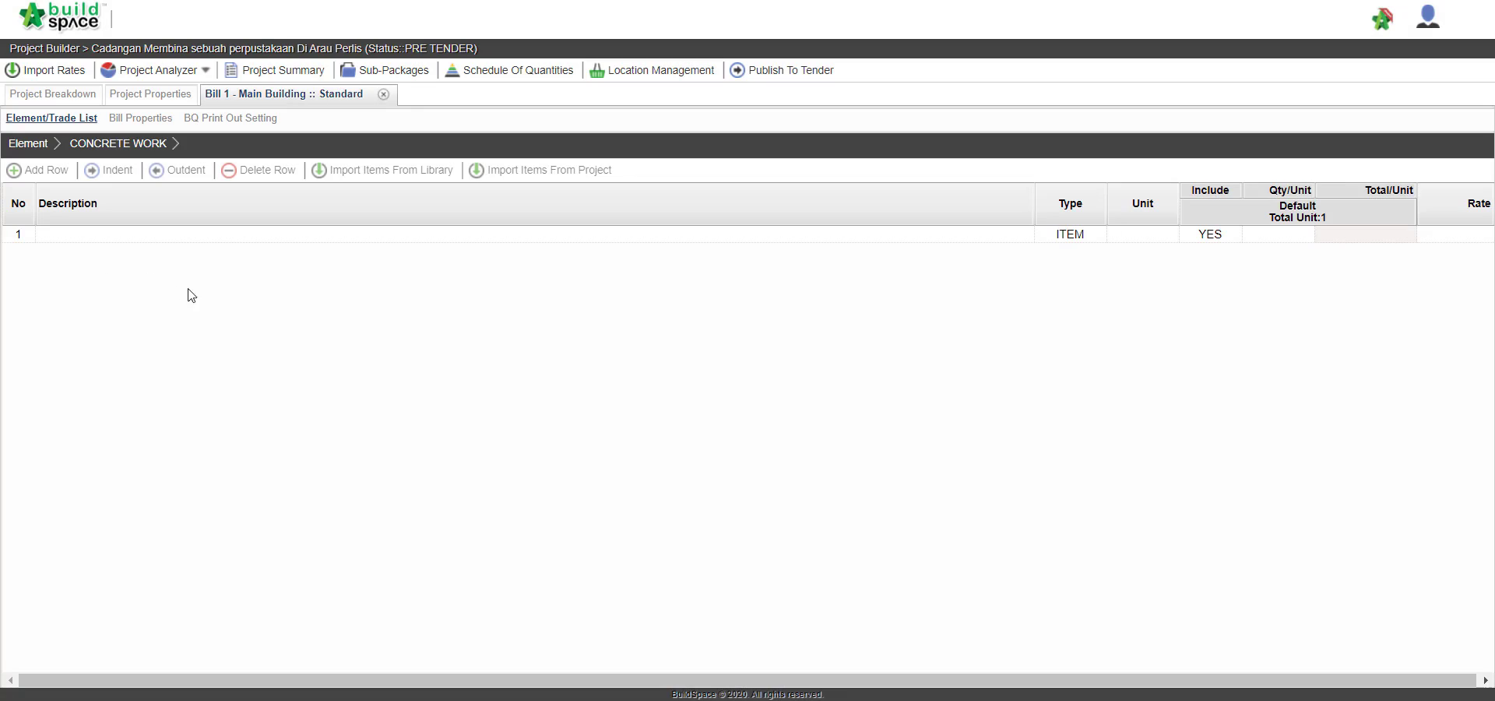
{"action": "left_click", "coordinate": [366, 234]}
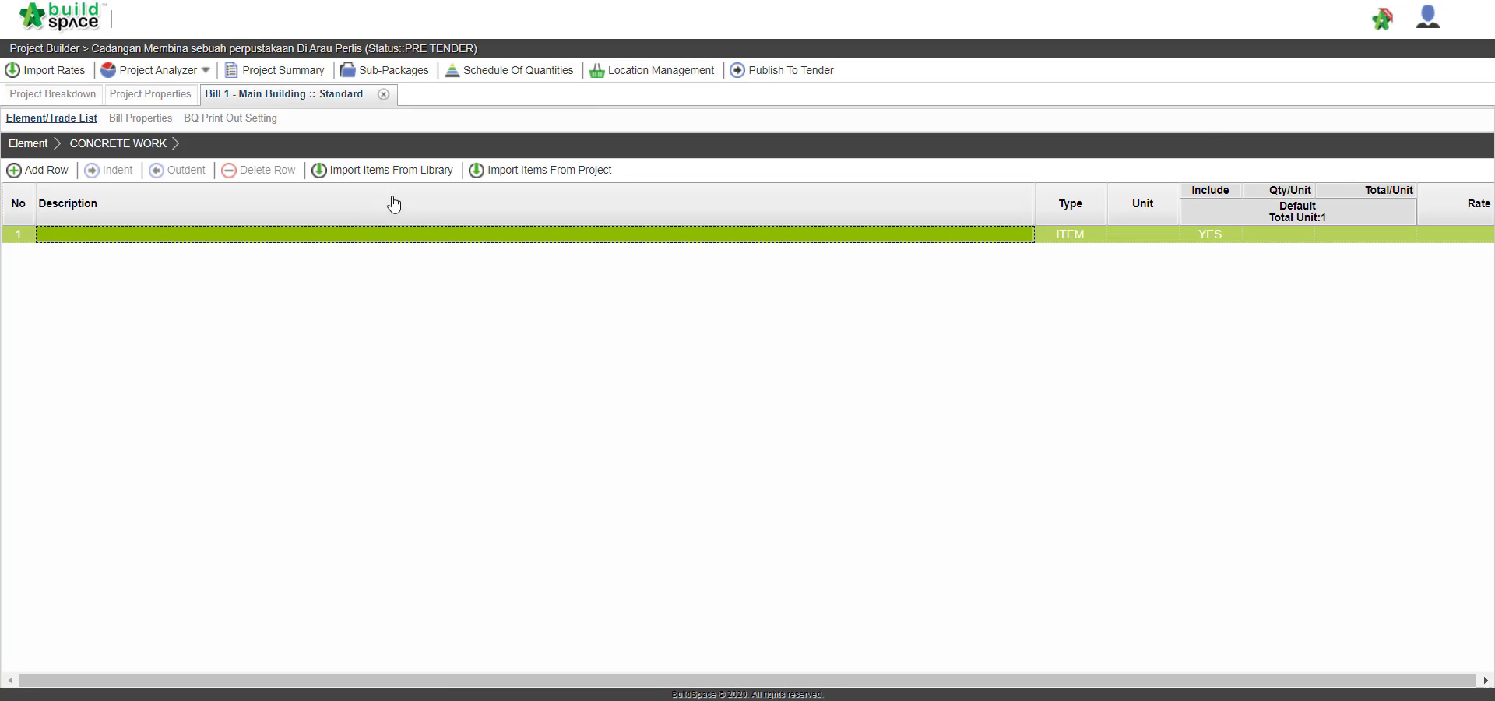
{"action": "left_click", "coordinate": [400, 176]}
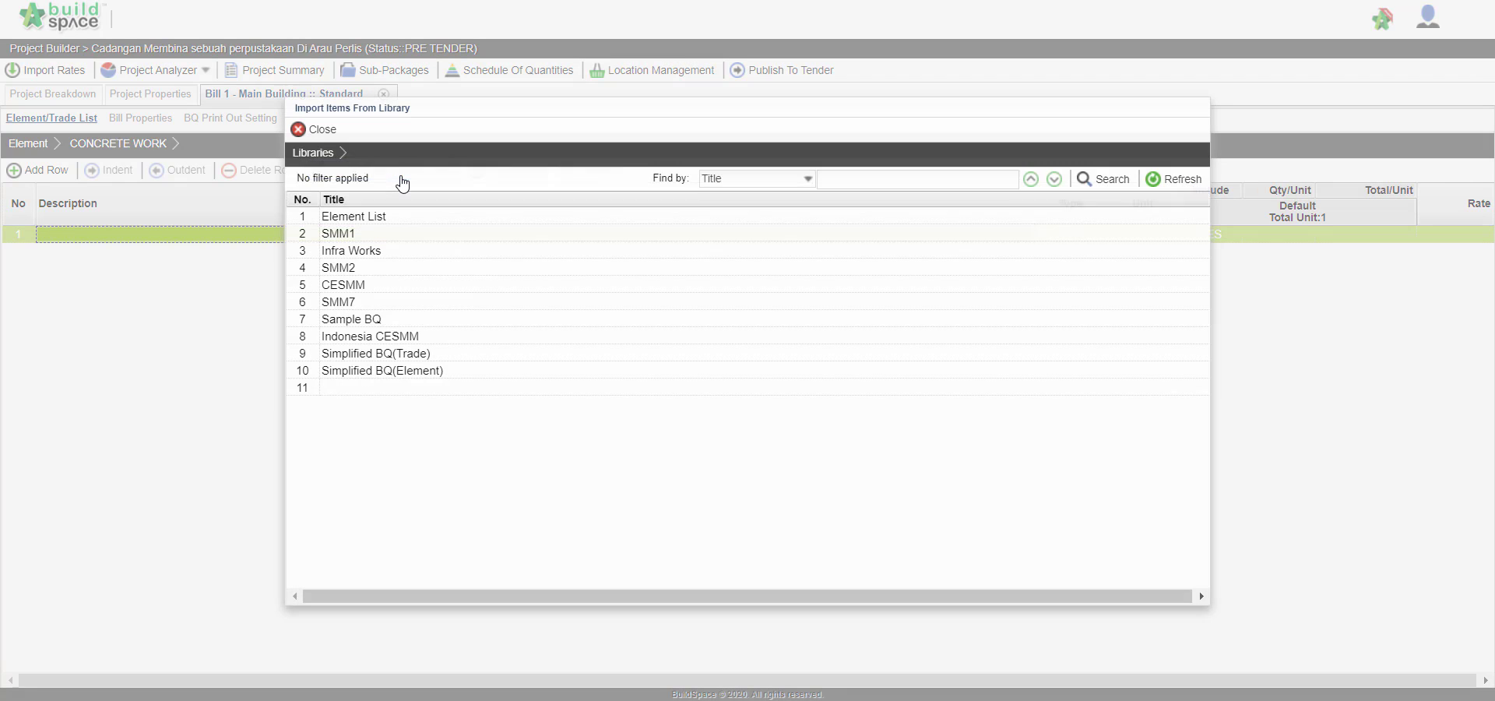
{"action": "double_click", "coordinate": [374, 268]}
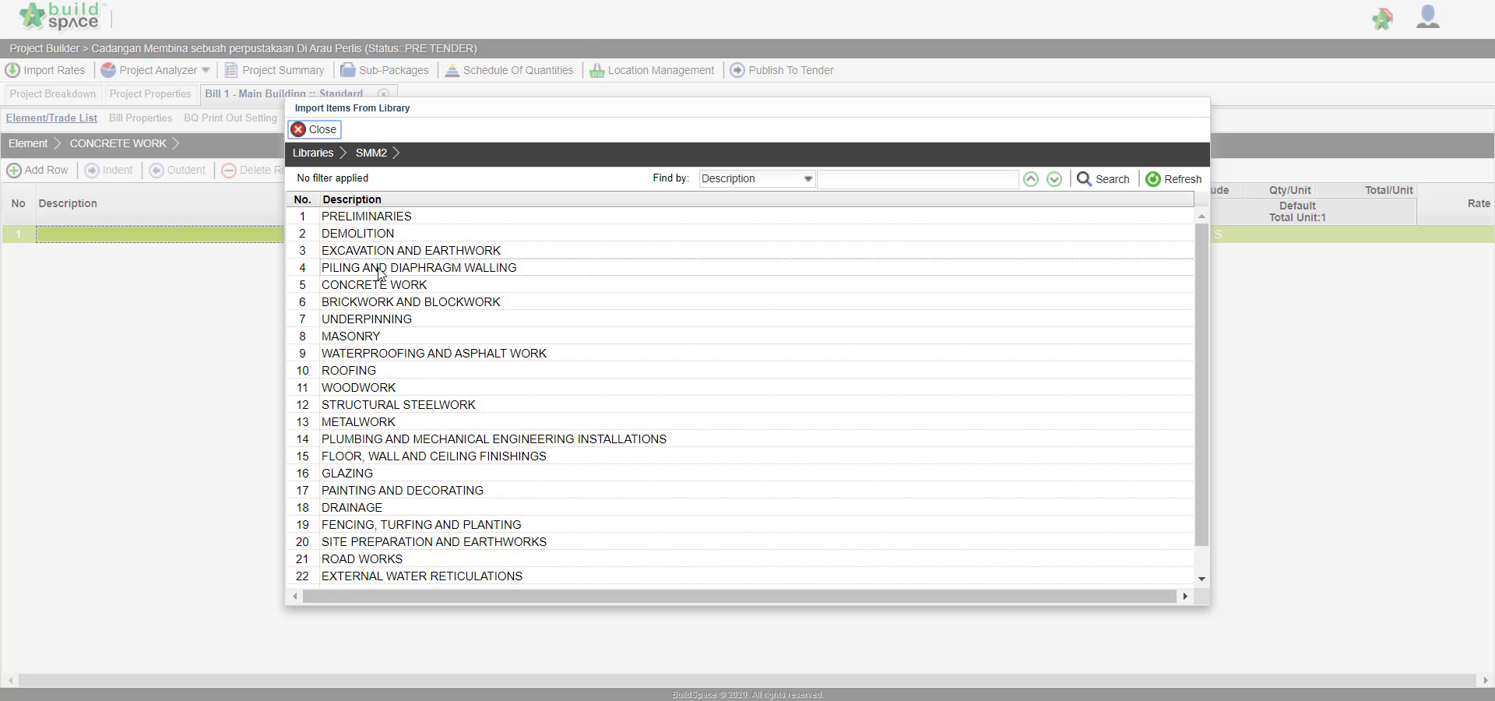
{"action": "double_click", "coordinate": [383, 285]}
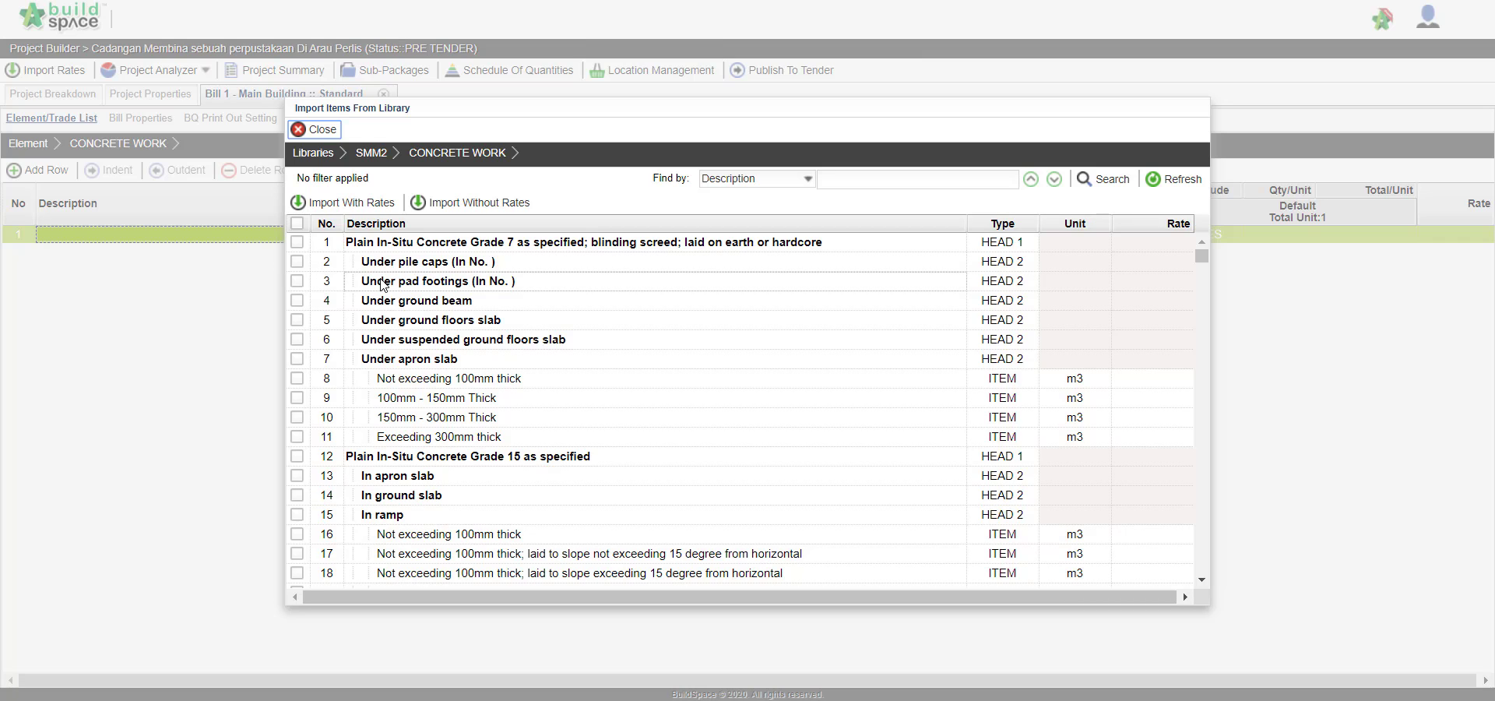
Mark the Plain In-Situ Concrete Grade 15 heading, its In apron slab subheading, and the three "Not exceeding 100mm thick" items
{"action": "scroll", "coordinate": [353, 294], "scroll_direction": "down", "scroll_amount": 1}
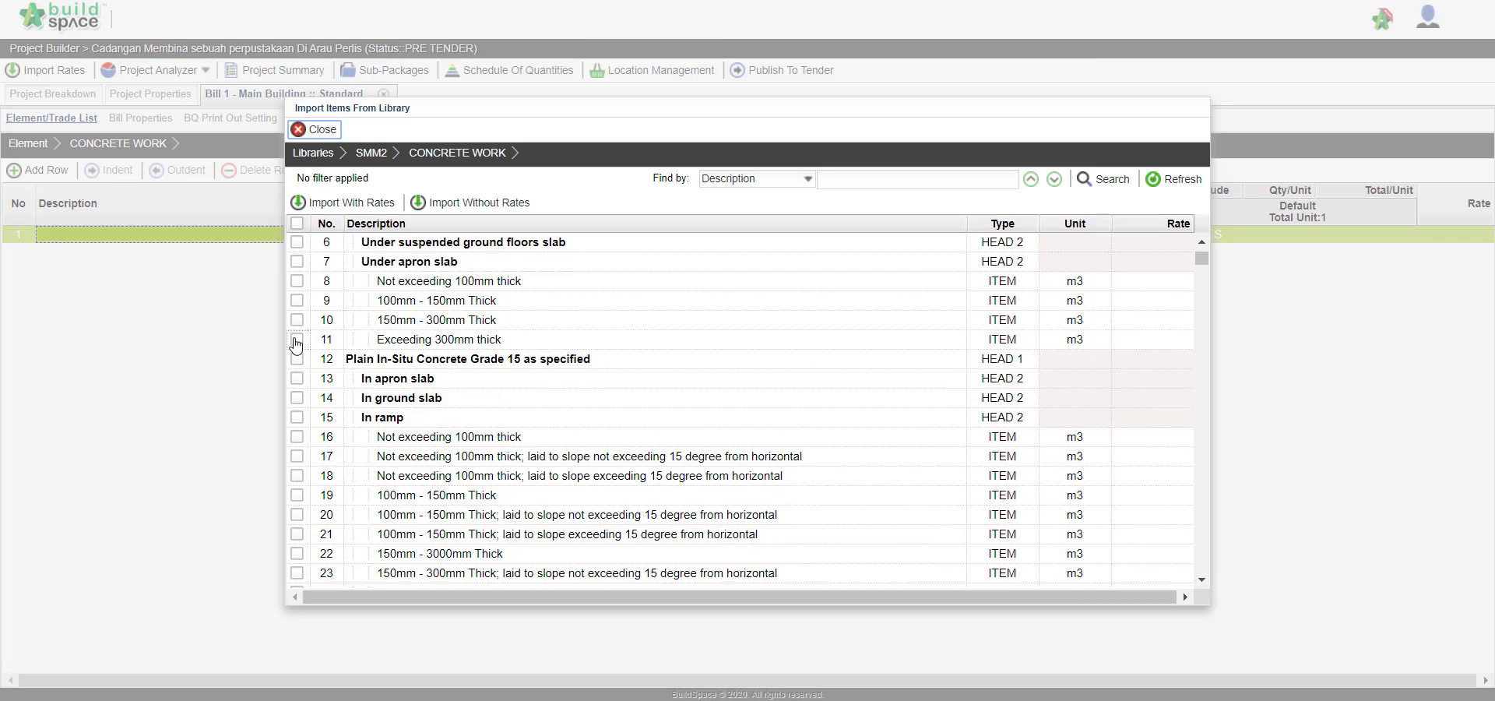
{"action": "left_click", "coordinate": [297, 359]}
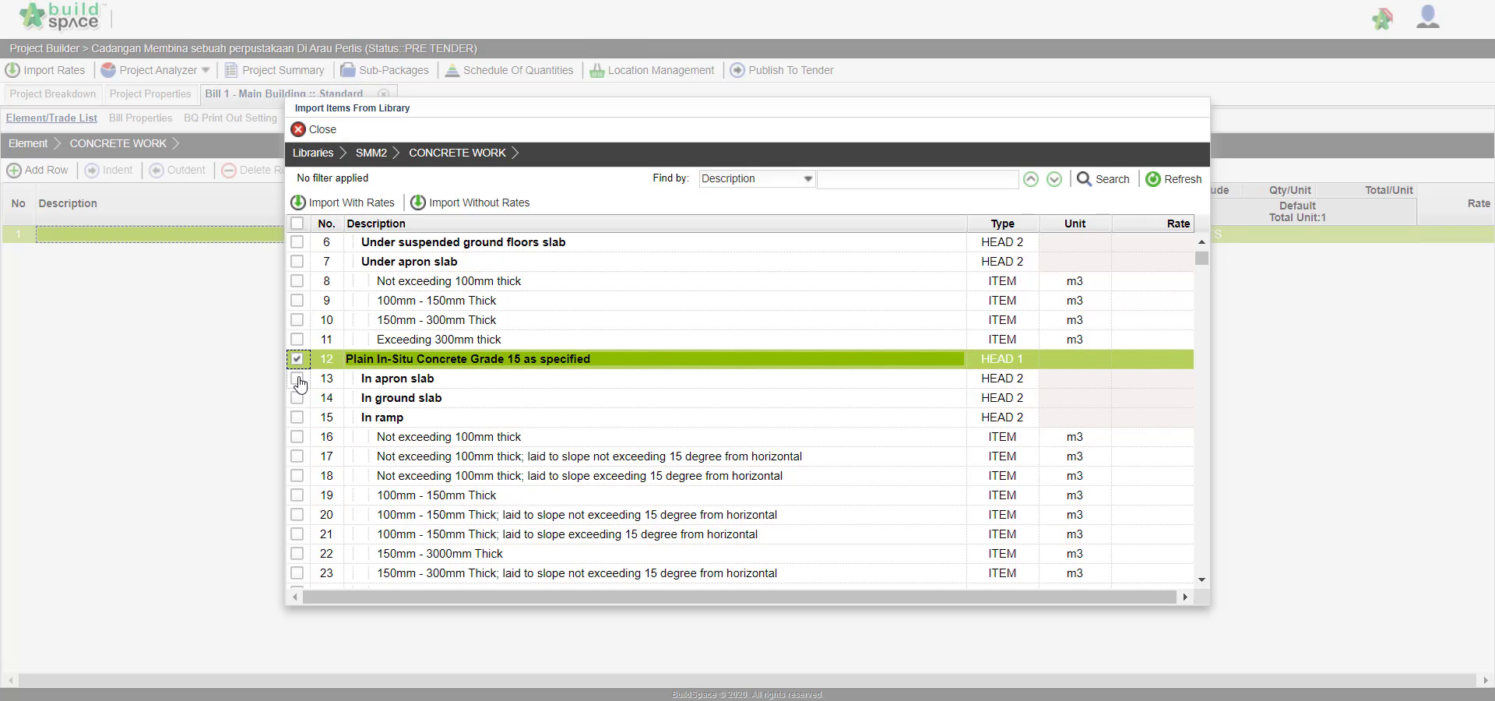
{"action": "left_click", "coordinate": [297, 379]}
{"action": "left_click", "coordinate": [297, 398]}
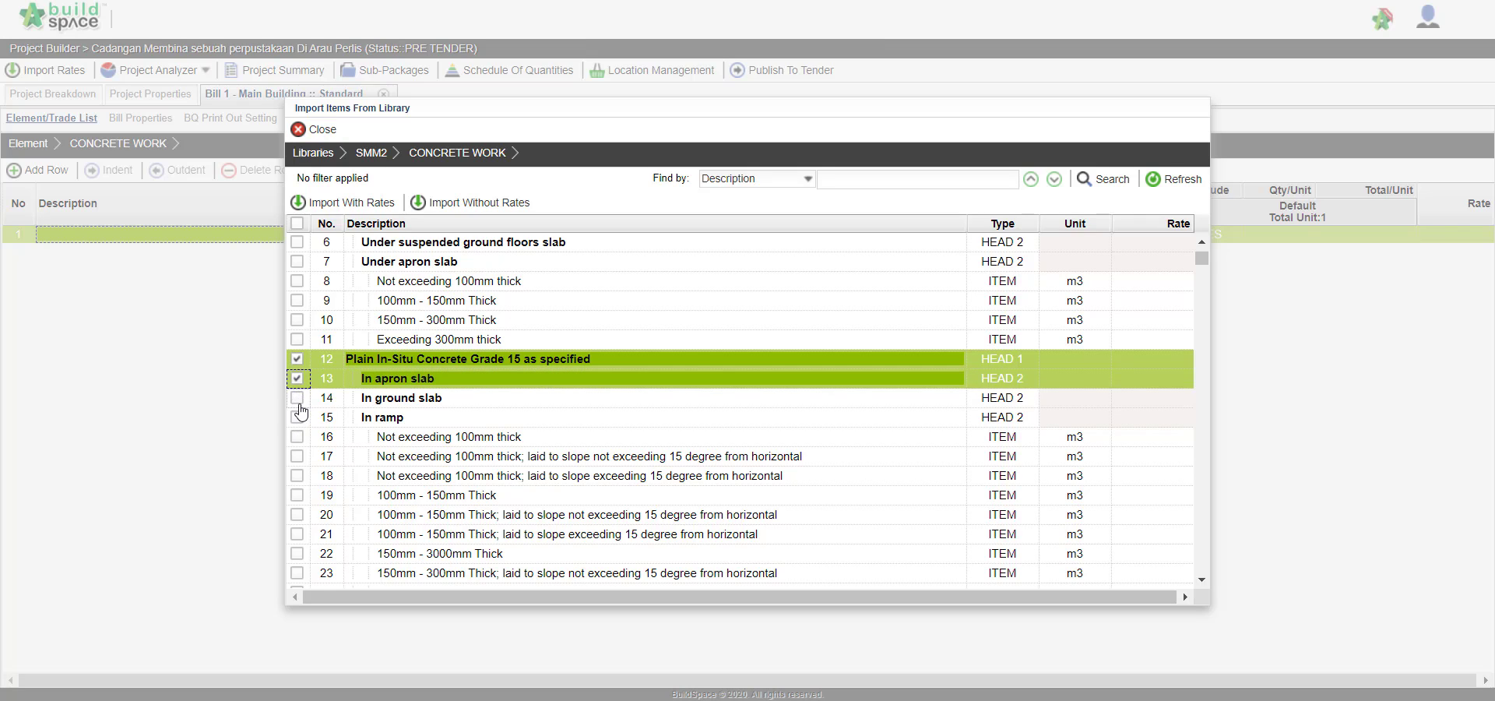
{"action": "left_click", "coordinate": [297, 418]}
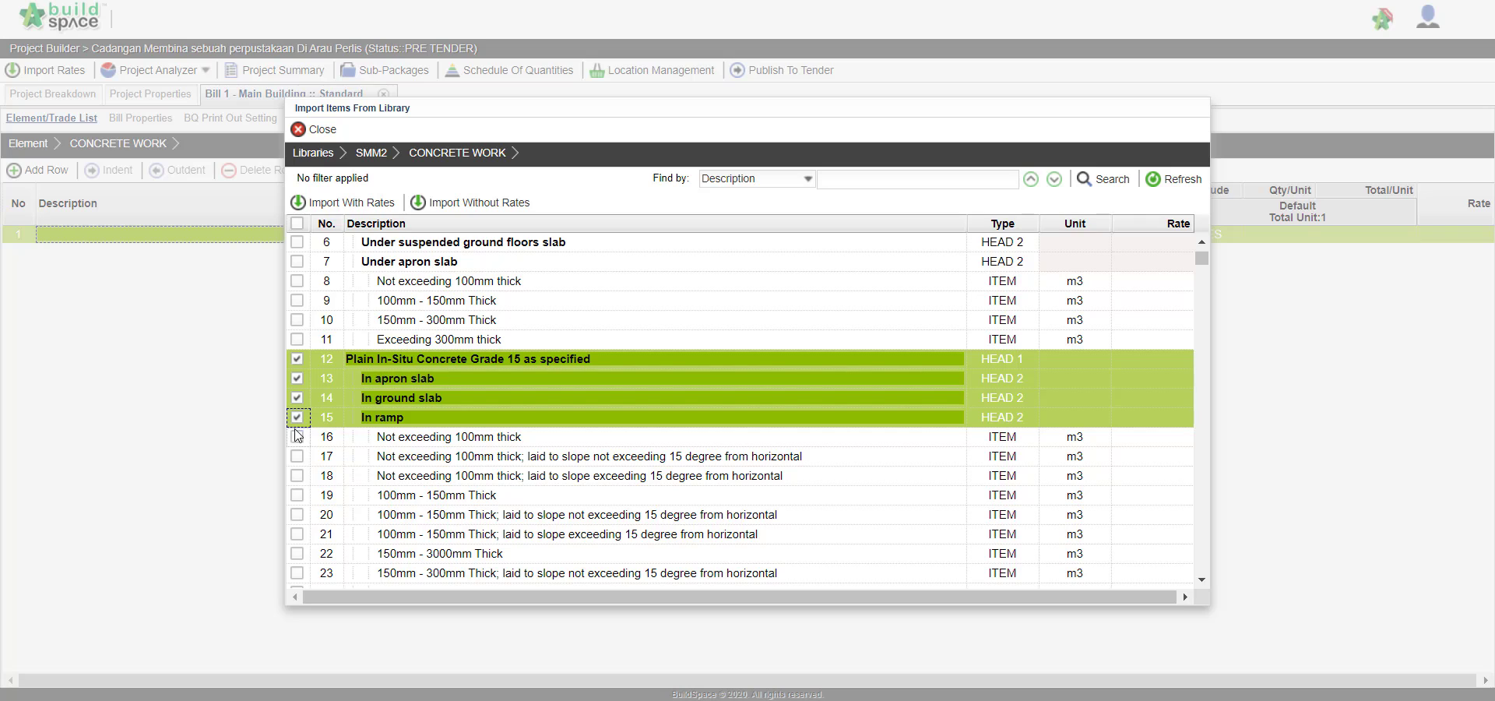
{"action": "left_click", "coordinate": [297, 400]}
{"action": "left_click", "coordinate": [297, 419]}
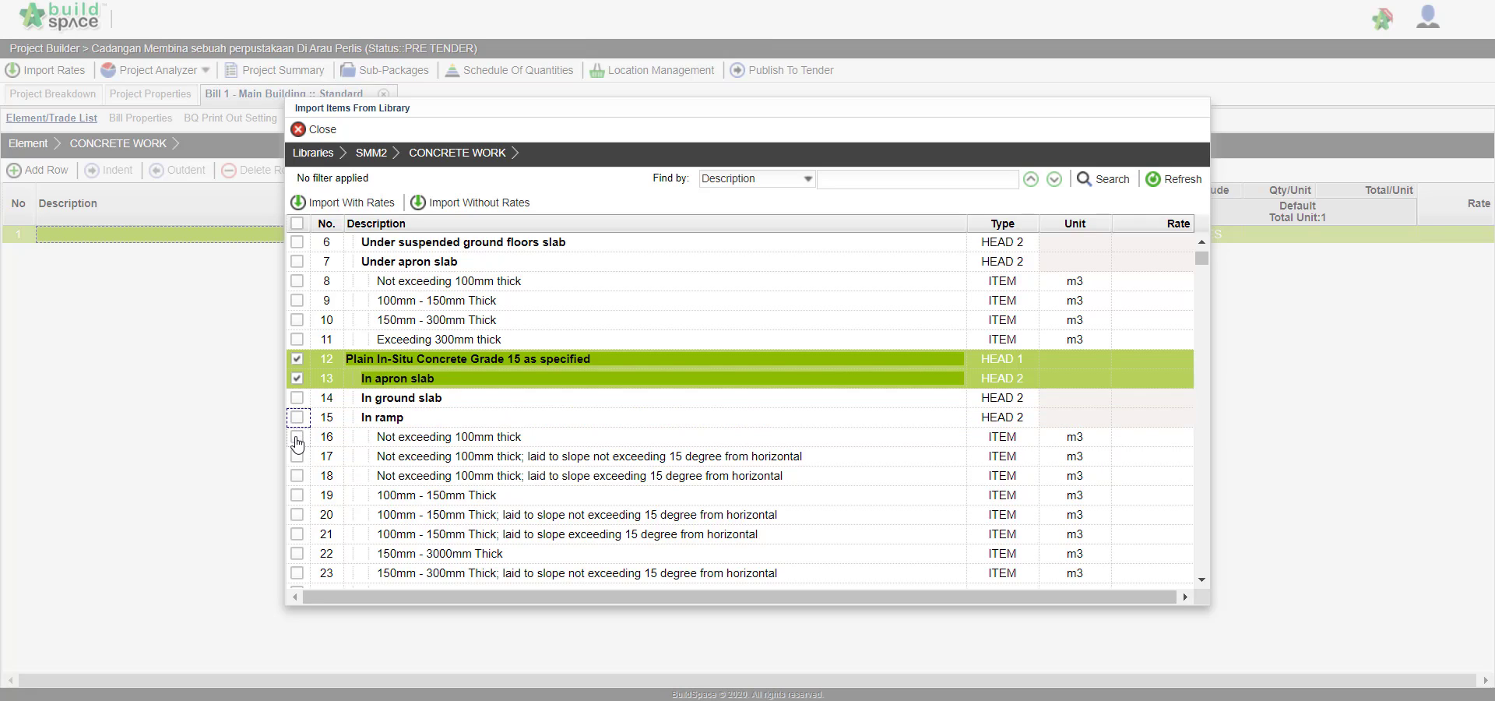
{"action": "left_click", "coordinate": [297, 438]}
{"action": "left_click", "coordinate": [297, 458]}
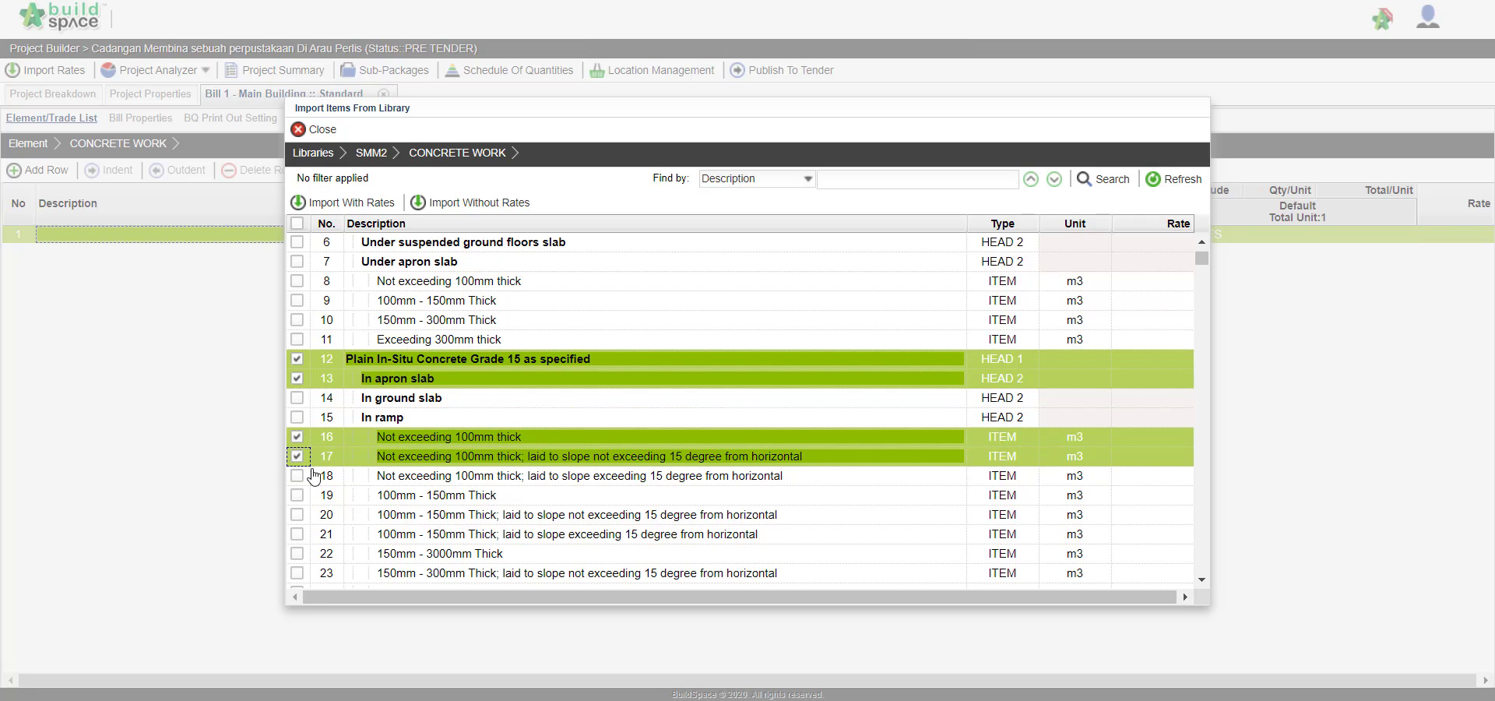
{"action": "left_click", "coordinate": [296, 476]}
{"action": "scroll", "coordinate": [350, 485], "scroll_direction": "down", "scroll_amount": 3}
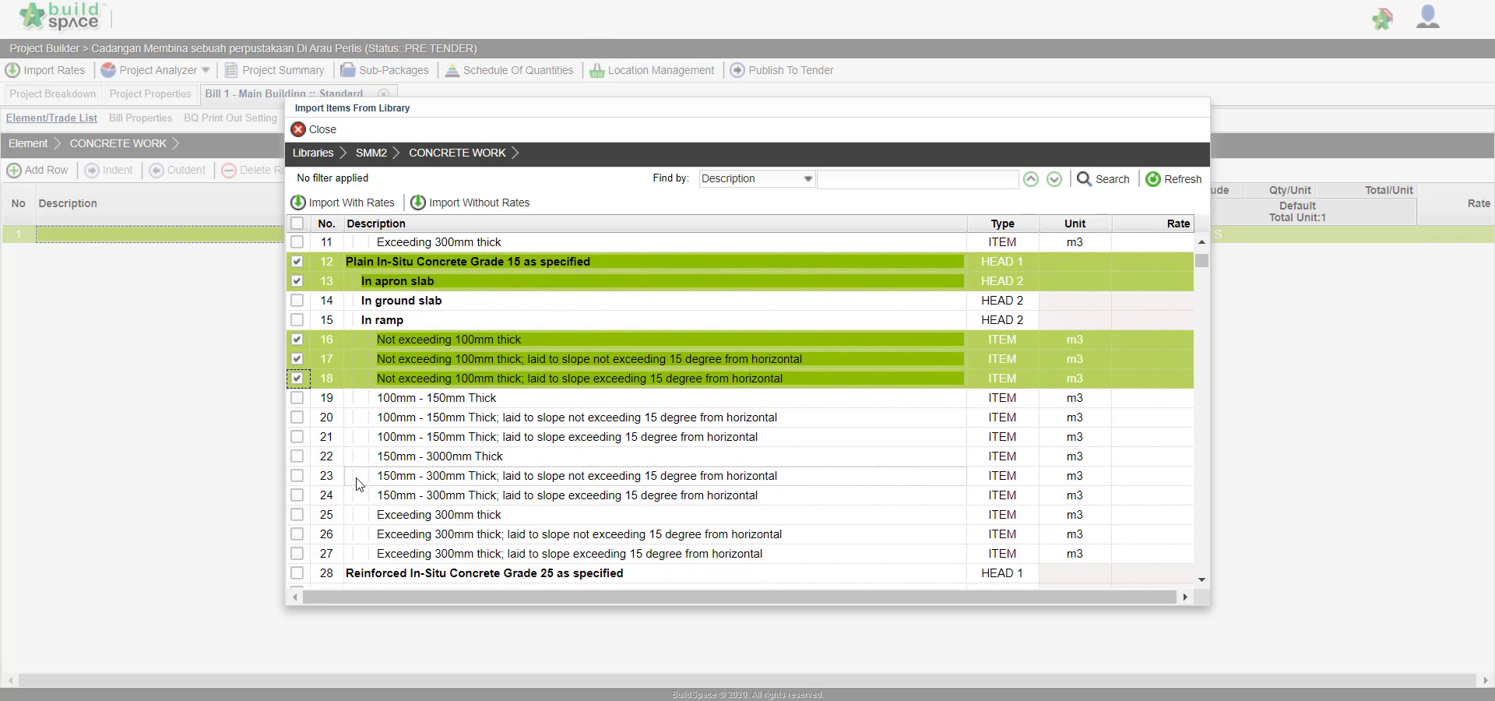
{"action": "scroll", "coordinate": [358, 485], "scroll_direction": "up", "scroll_amount": 3}
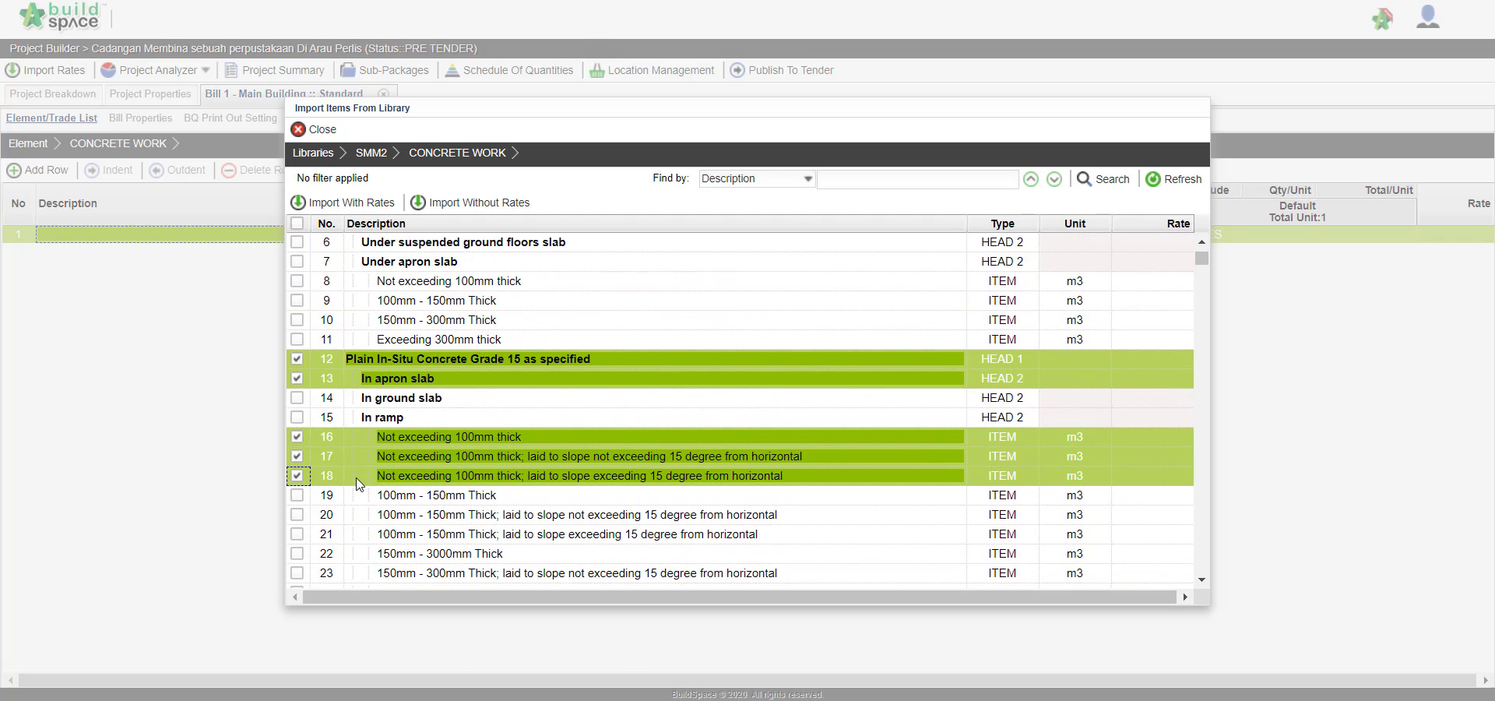
Mark the Reinforced In-Situ Concrete Grade 30 heading and its items from foundations in trenches through suspended ground beams, skipping the dotted placeholder
{"action": "scroll", "coordinate": [360, 484], "scroll_direction": "down", "scroll_amount": 5}
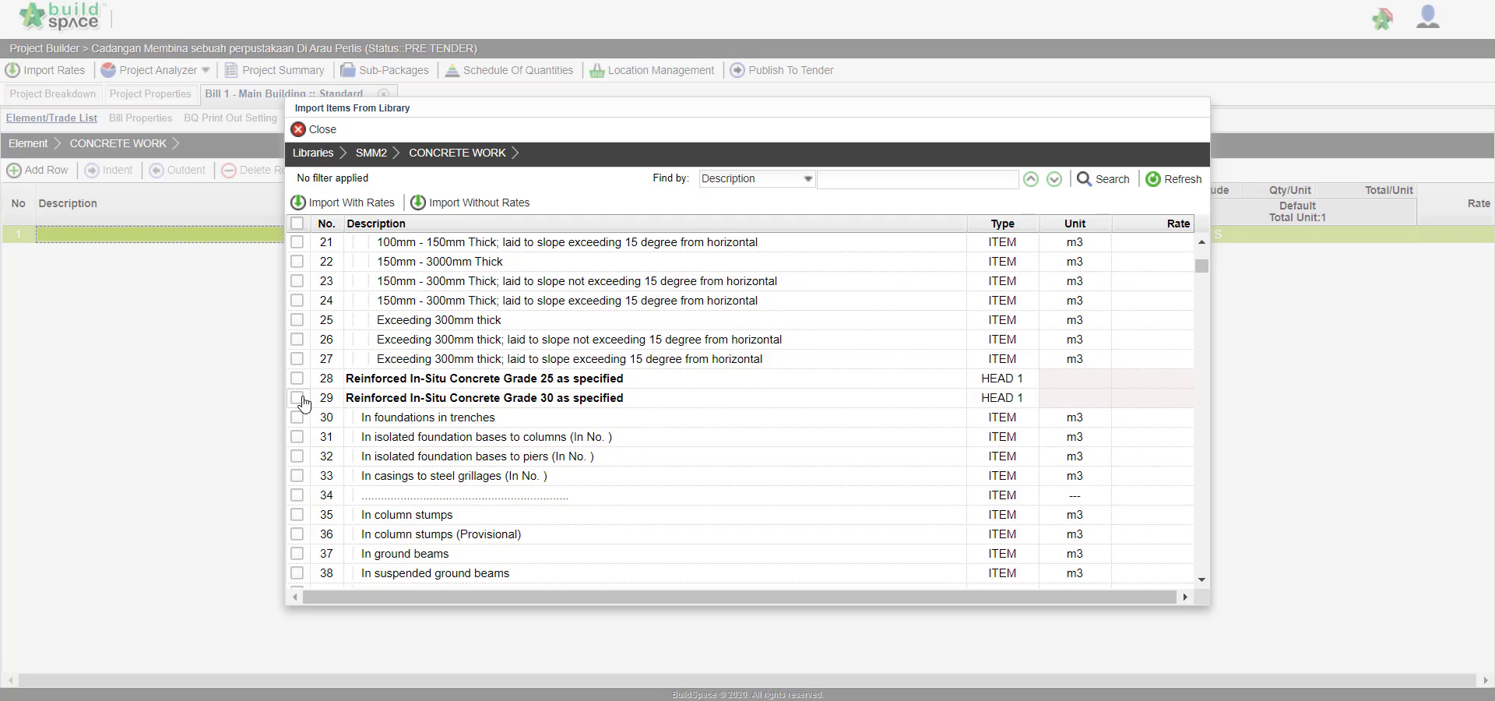
{"action": "left_click", "coordinate": [301, 398]}
{"action": "left_click", "coordinate": [296, 417]}
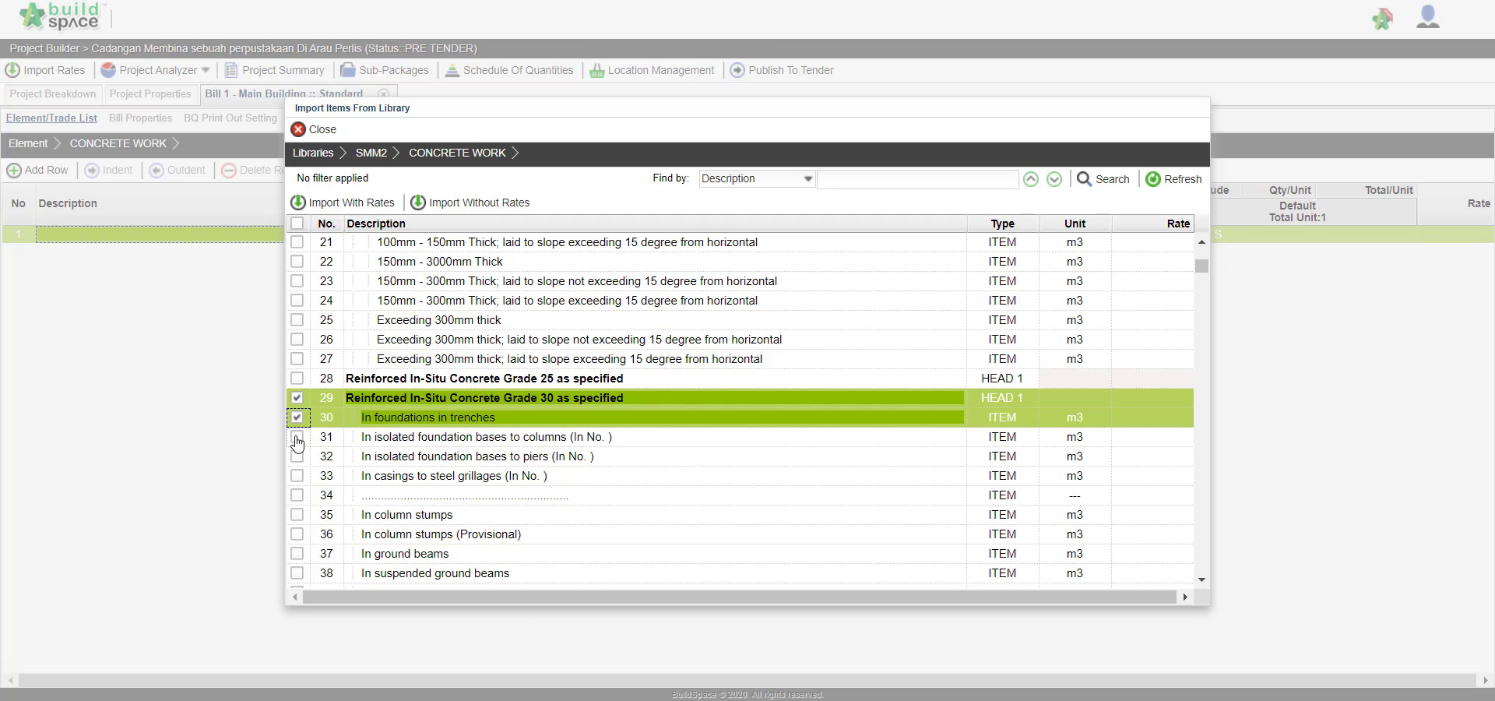
{"action": "left_click", "coordinate": [297, 437]}
{"action": "left_click", "coordinate": [297, 457]}
{"action": "left_click", "coordinate": [297, 475]}
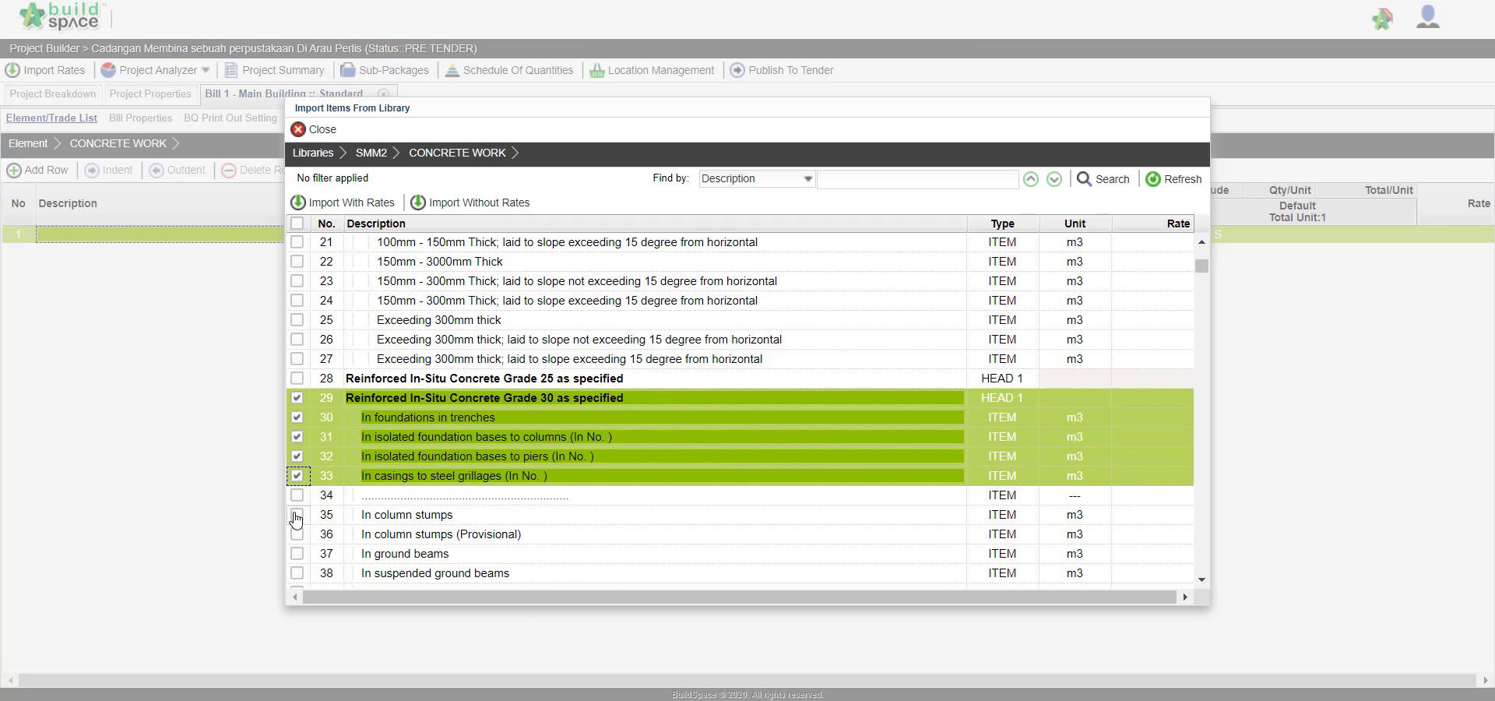
{"action": "left_click", "coordinate": [297, 515]}
{"action": "left_click", "coordinate": [297, 535]}
{"action": "left_click", "coordinate": [297, 554]}
{"action": "left_click", "coordinate": [297, 573]}
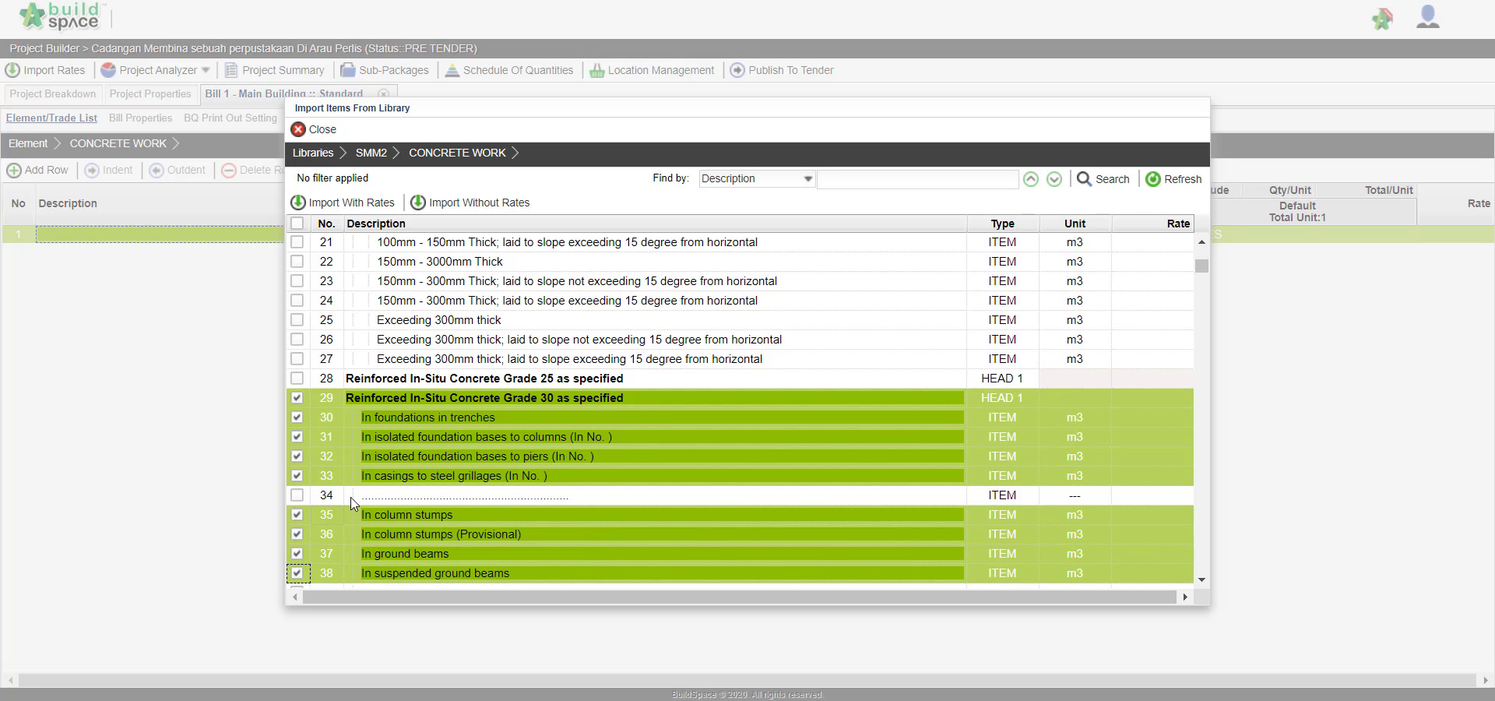
Mark the casings to steel ground beams, pile caps and pad footings items, and import all marked items with rates
{"action": "scroll", "coordinate": [352, 503], "scroll_direction": "down", "scroll_amount": 5}
{"action": "left_click", "coordinate": [297, 398]}
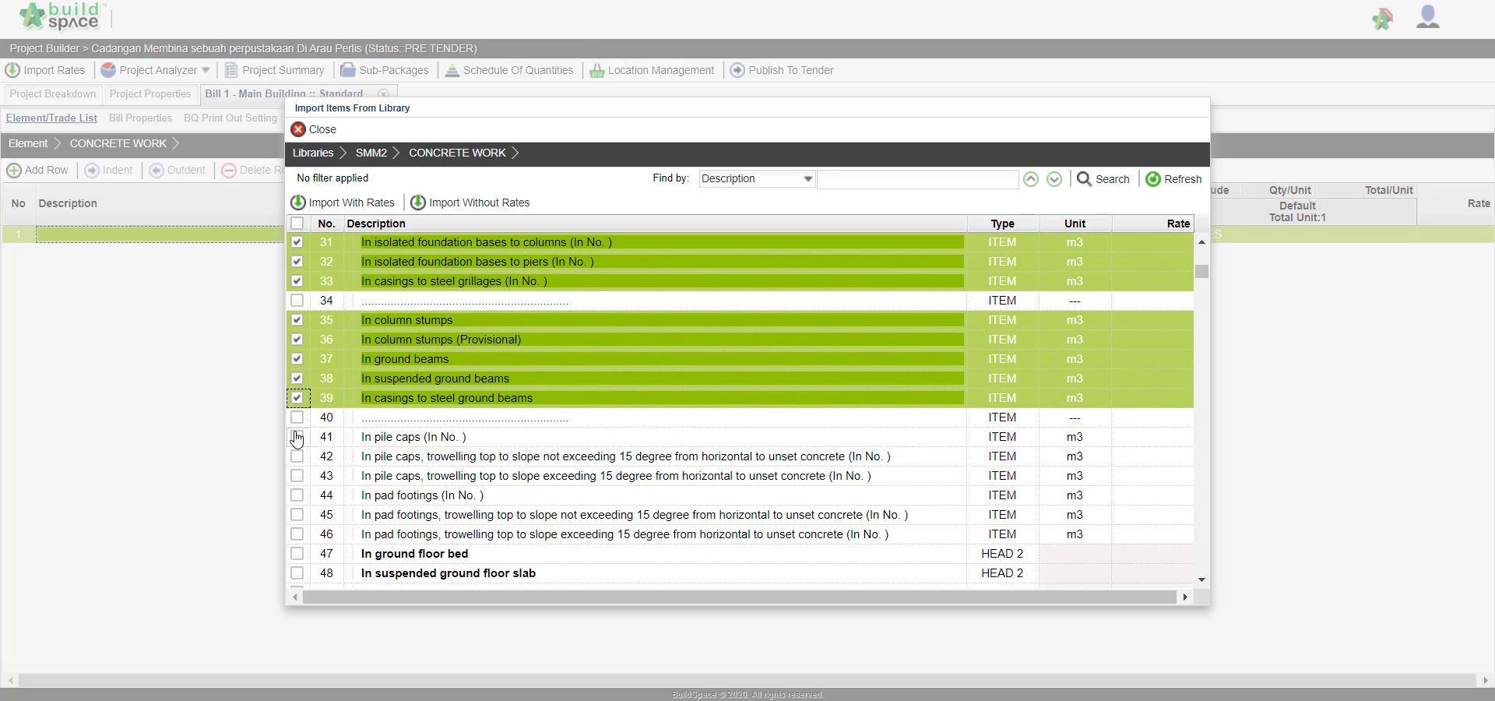
{"action": "left_click", "coordinate": [297, 437]}
{"action": "left_click", "coordinate": [296, 456]}
{"action": "left_click", "coordinate": [296, 476]}
{"action": "left_click", "coordinate": [297, 495]}
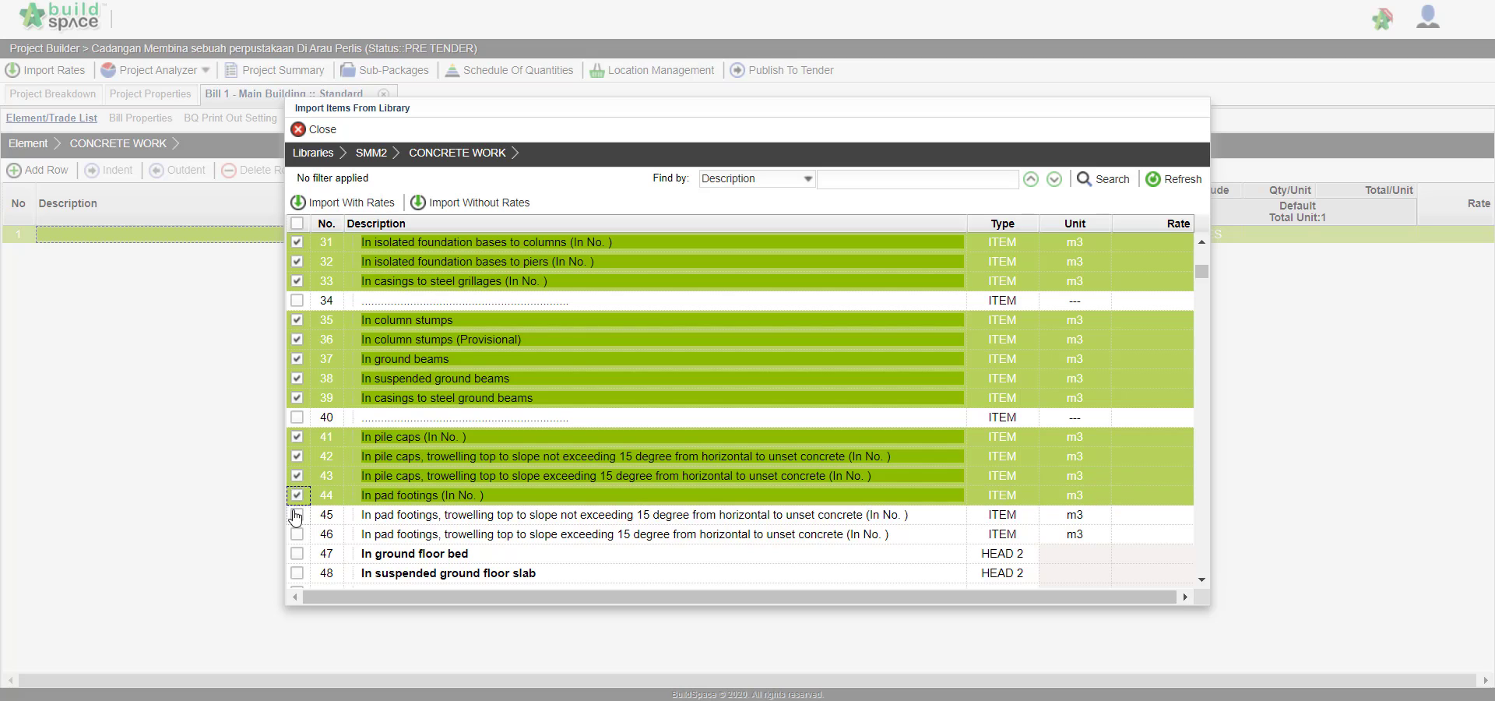
{"action": "left_click", "coordinate": [297, 515]}
{"action": "left_click", "coordinate": [297, 535]}
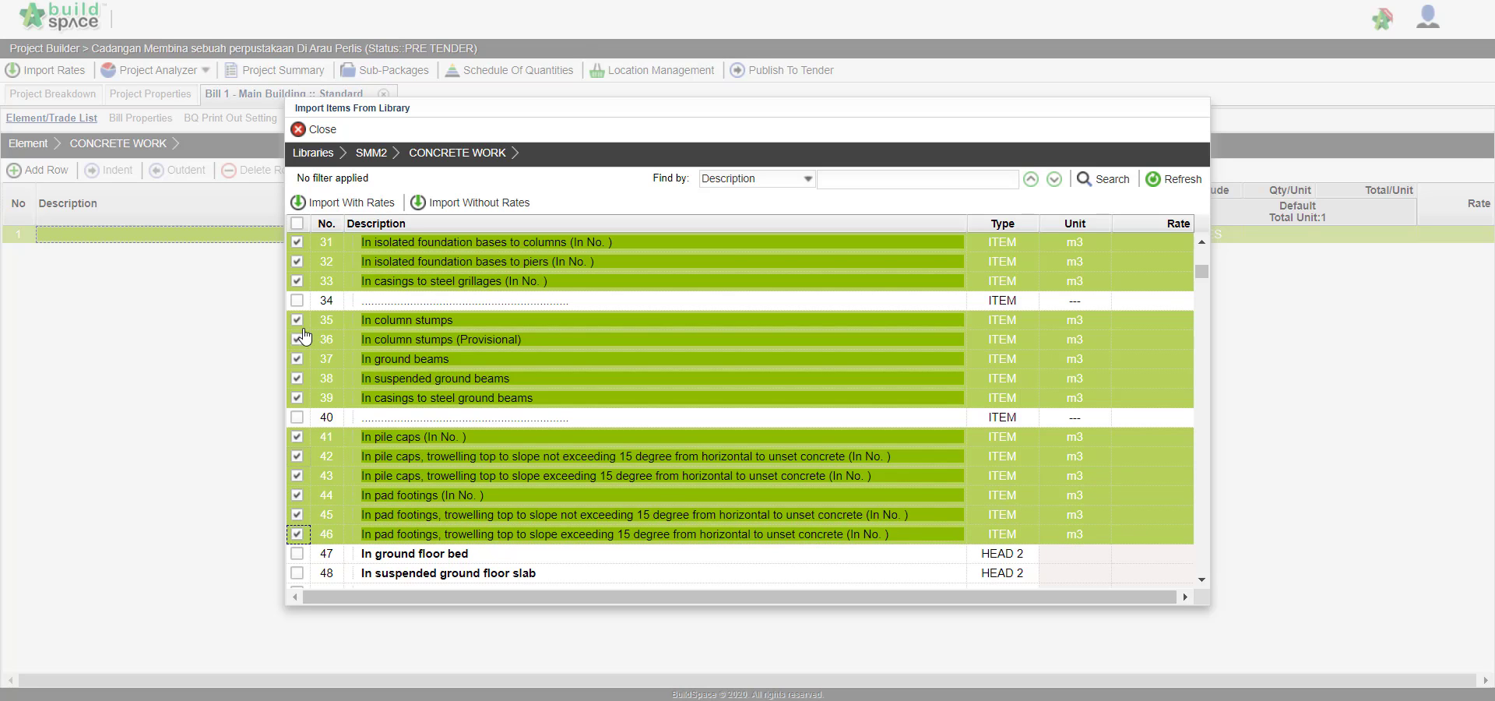
{"action": "left_click", "coordinate": [327, 208]}
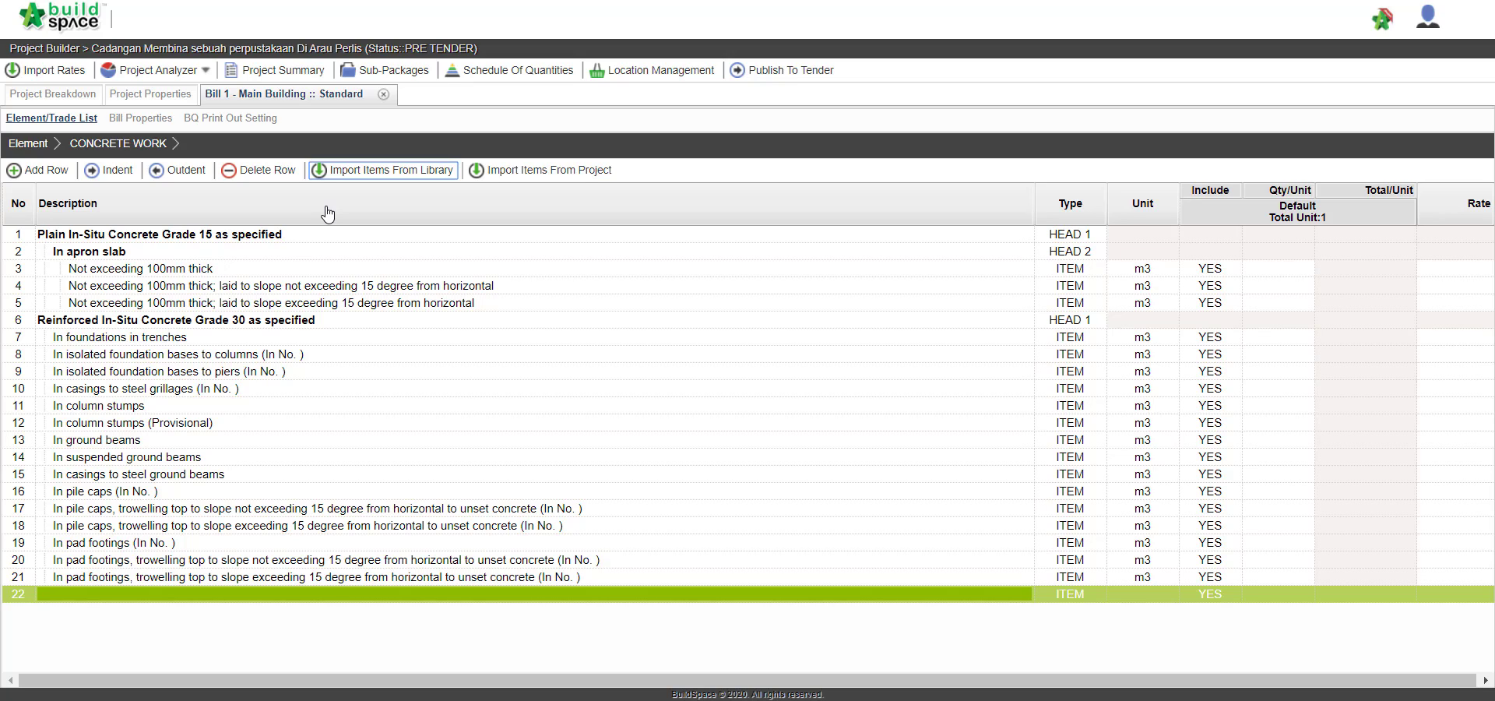
Select the "In isolated foundation bases to columns (In No. )" item in the Concrete Work list
{"action": "left_click", "coordinate": [266, 394]}
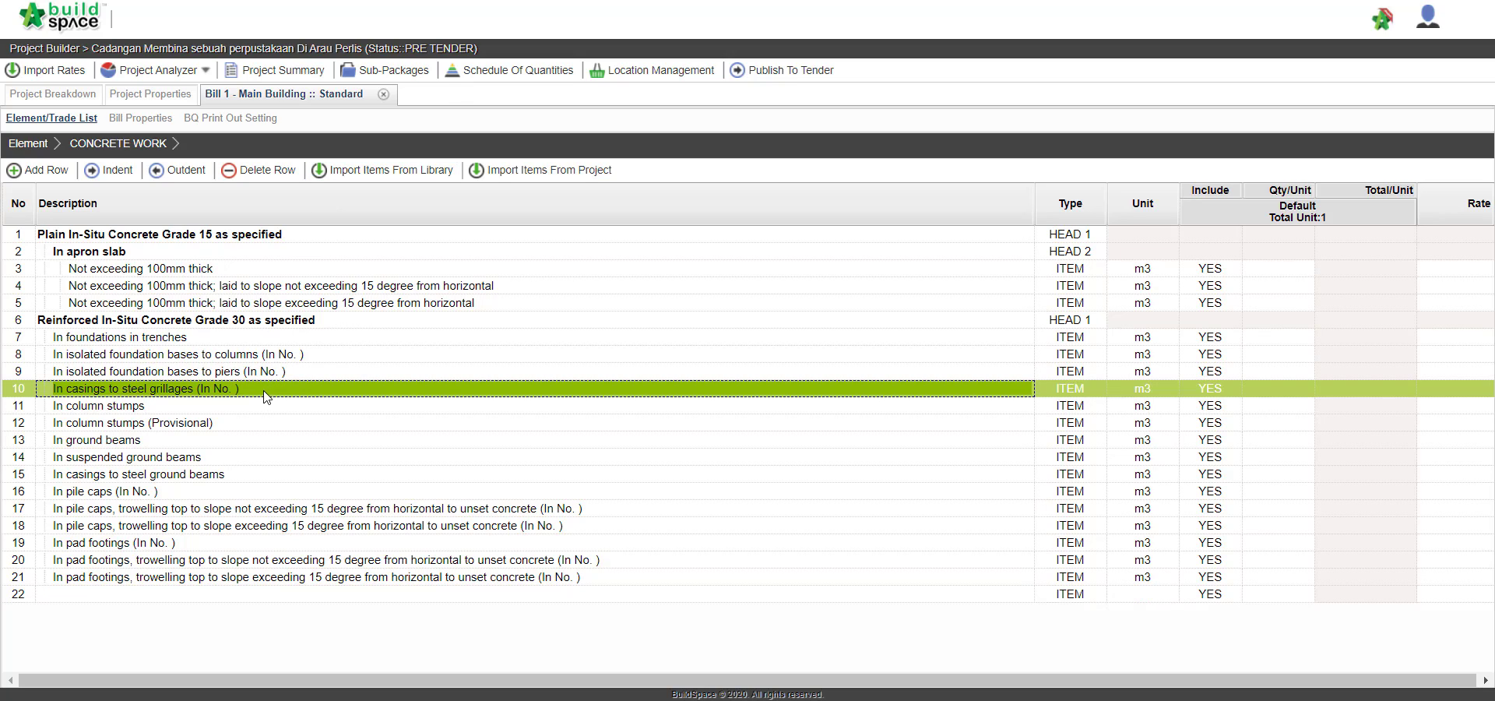
{"action": "left_click", "coordinate": [282, 374]}
{"action": "left_click", "coordinate": [311, 358]}
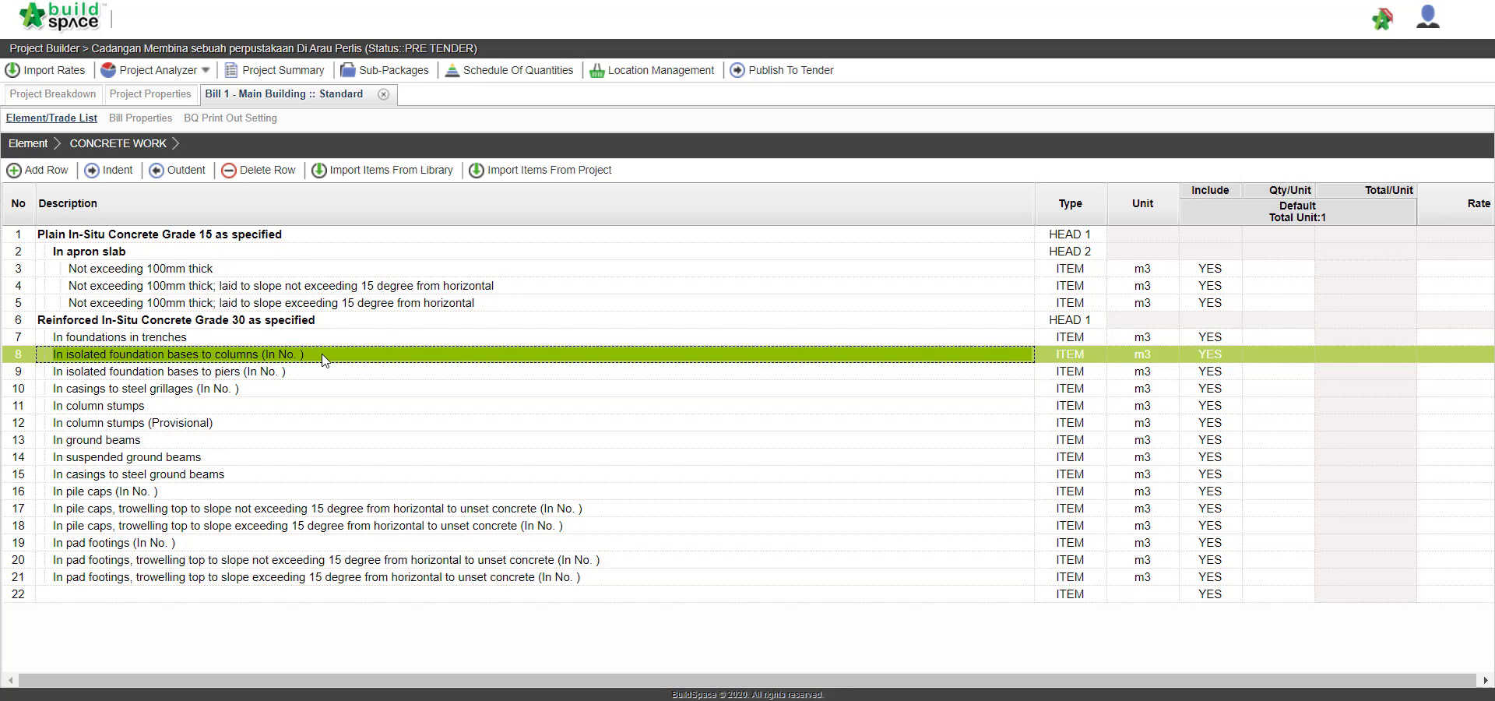
Fill in the number 5 in the descriptions of the isolated foundation bases to columns and to piers, making each "(In No.5)"
{"action": "left_click", "coordinate": [324, 356]}
{"action": "left_click", "coordinate": [381, 362]}
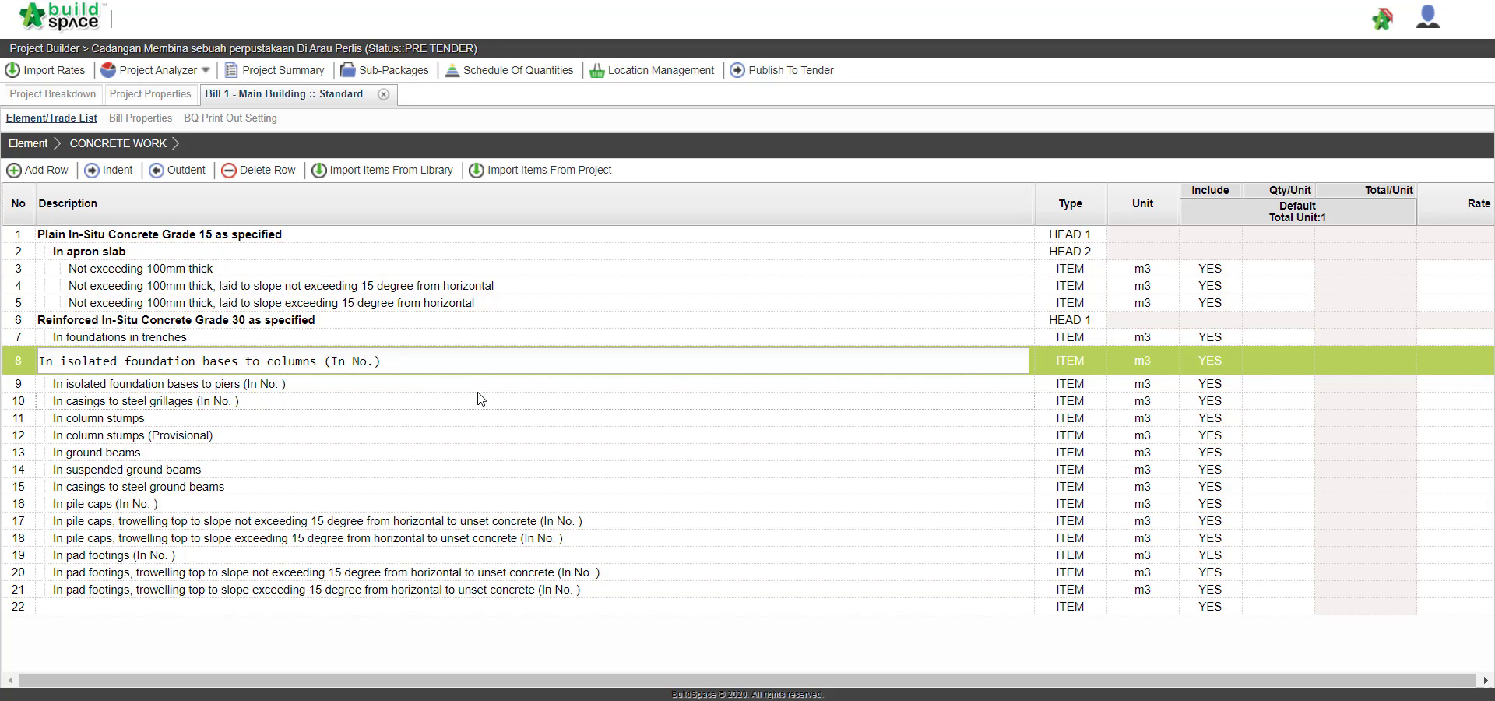
{"action": "key", "text": "Return"}
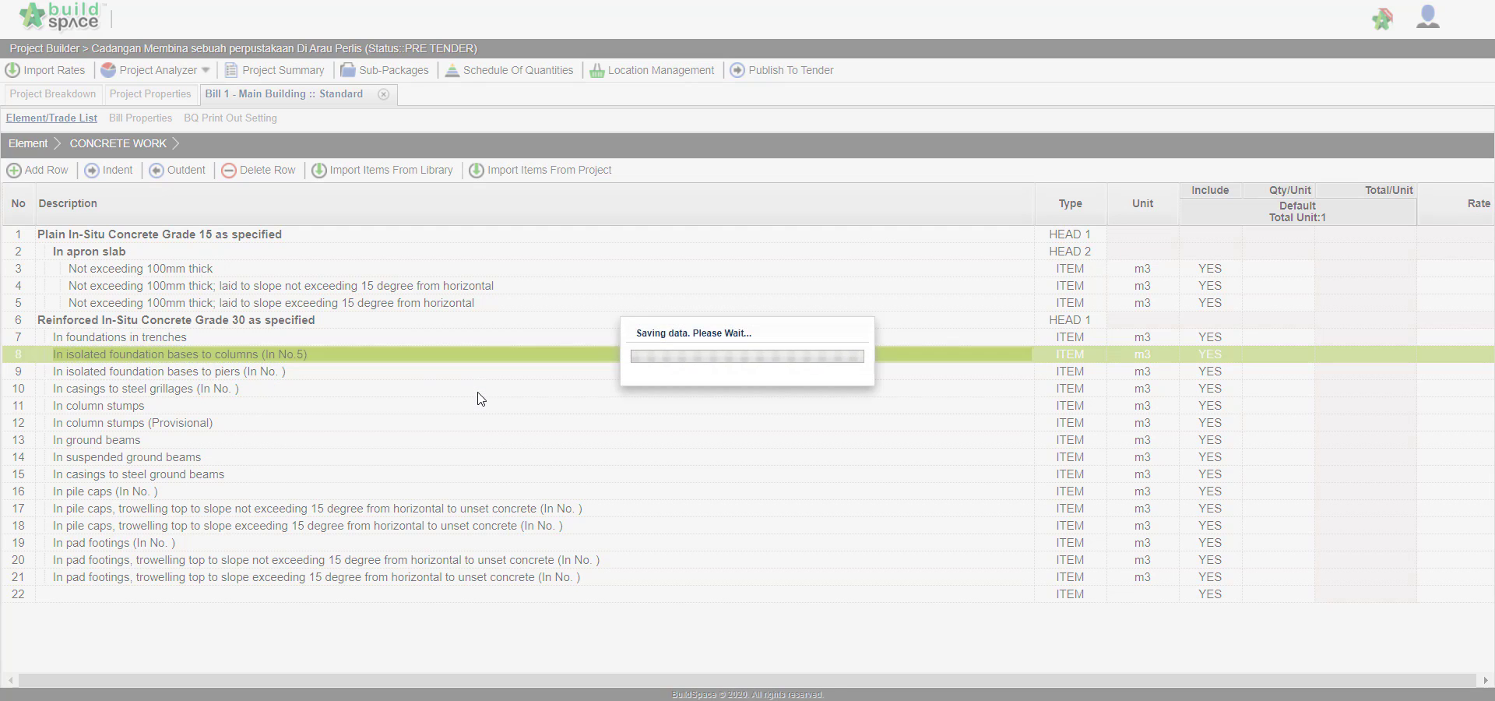
{"action": "key", "text": "Return"}
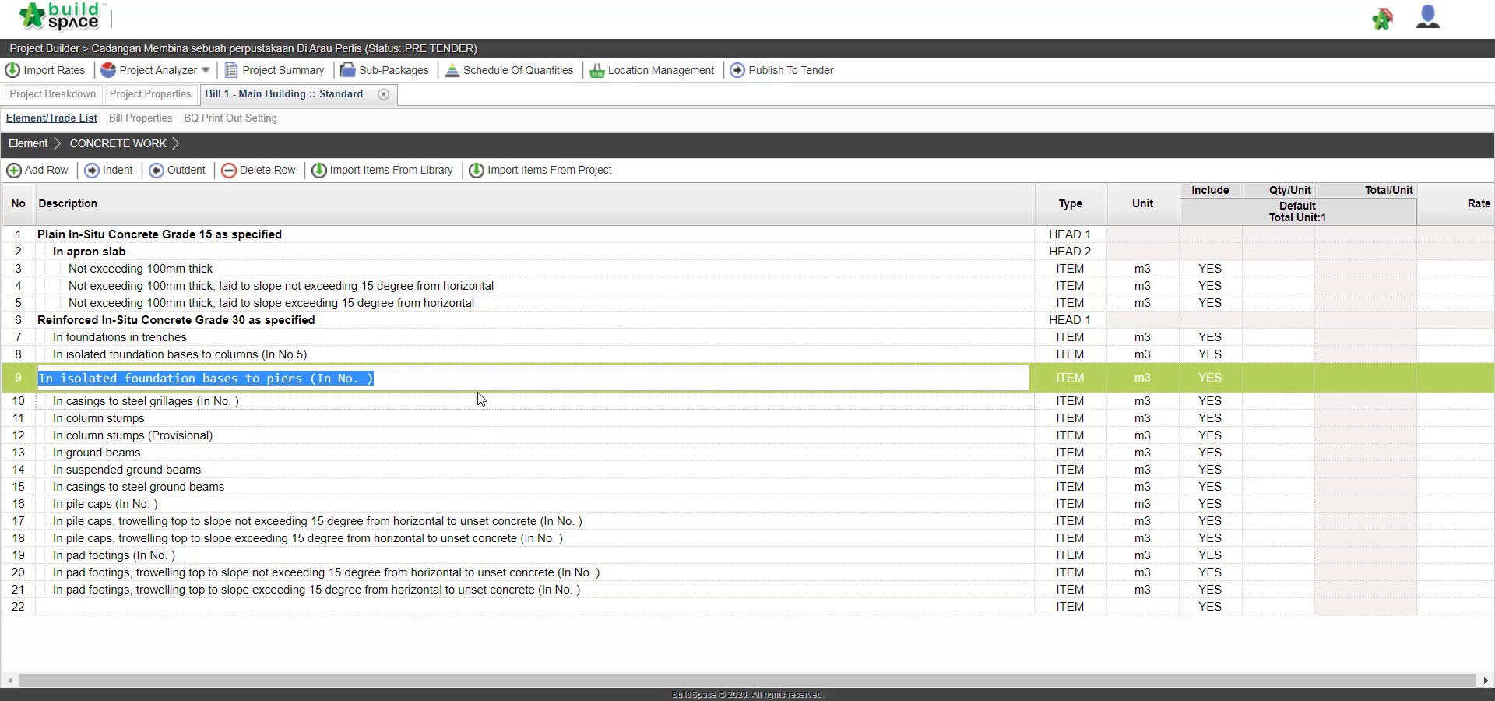
{"action": "left_click", "coordinate": [370, 379]}
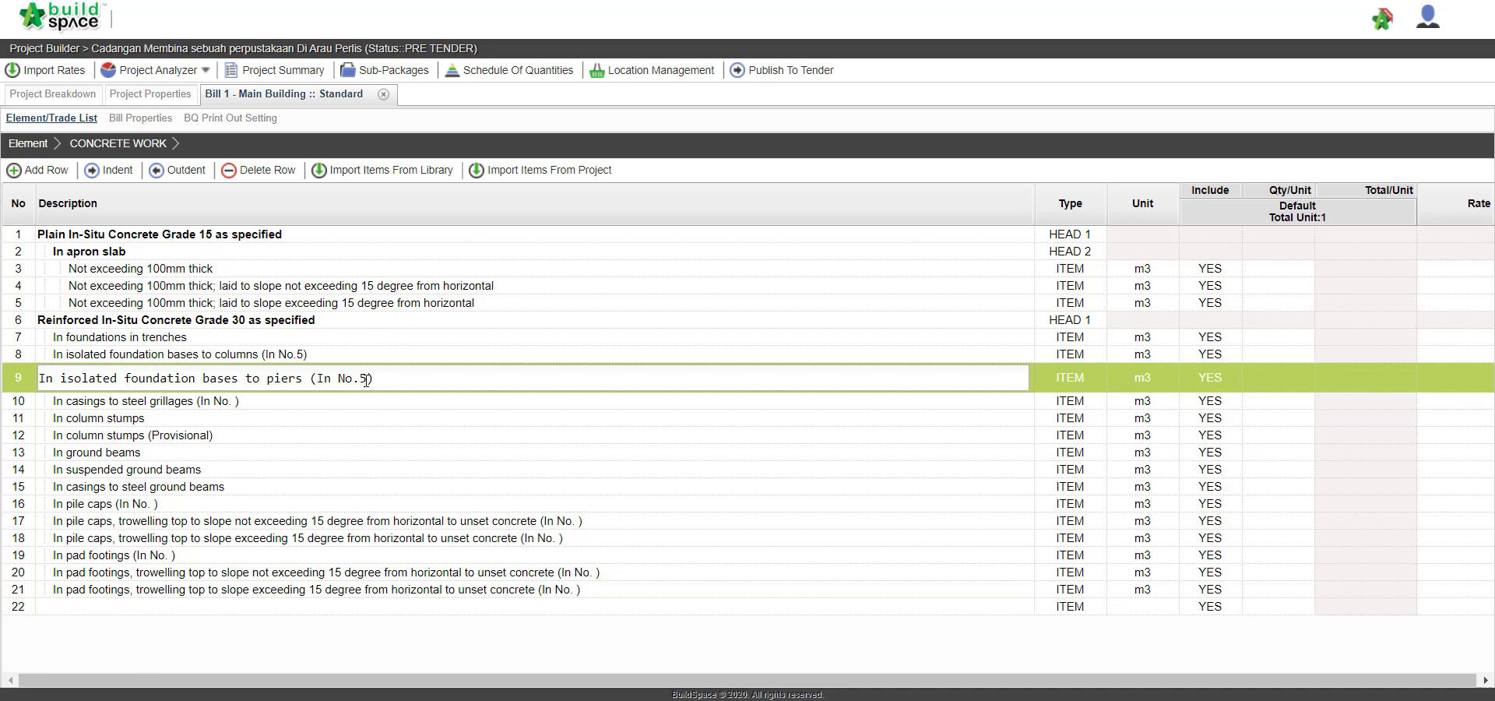
{"action": "type", "text": "5"}
{"action": "key", "text": "Return"}
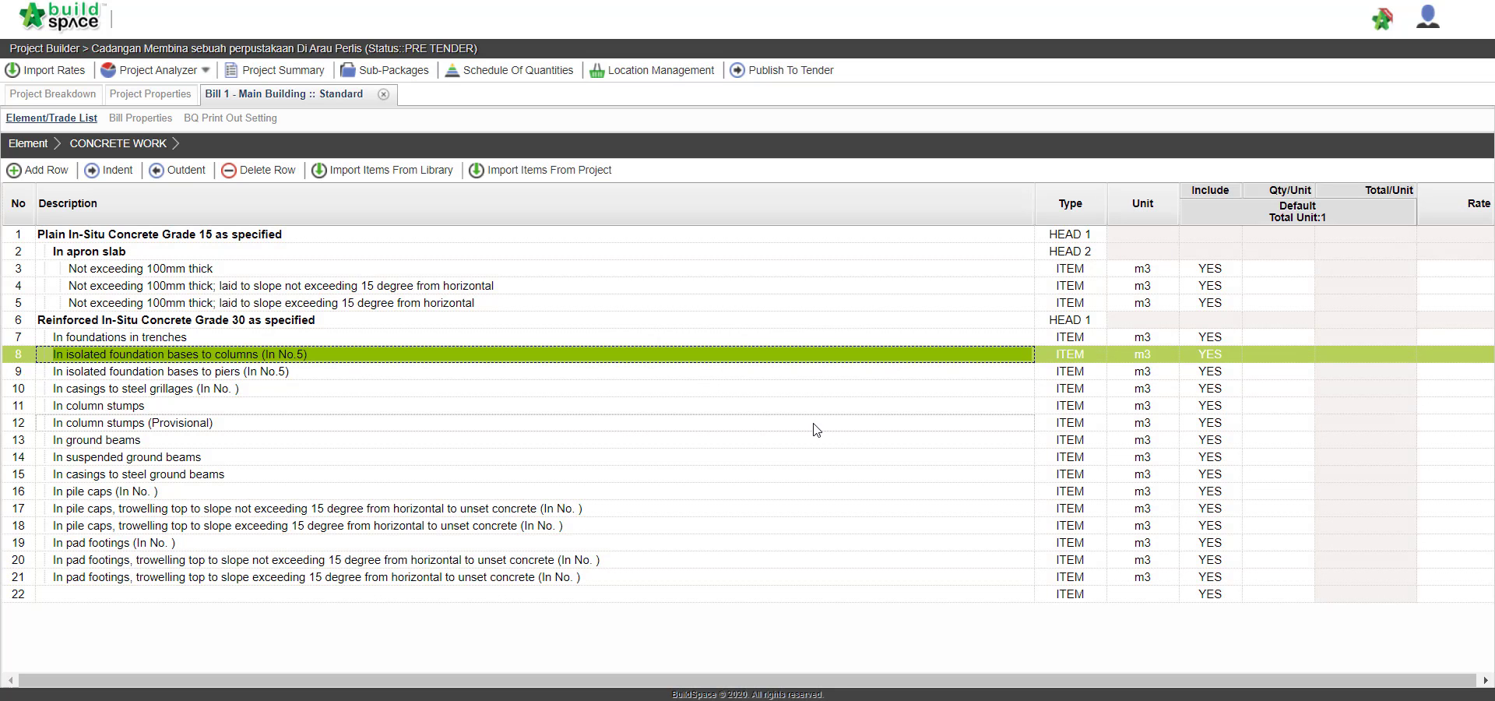
Open the quantity build-up for isolated foundation bases to columns and describe its first row as "Pad footing A1"
{"action": "double_click", "coordinate": [1274, 359]}
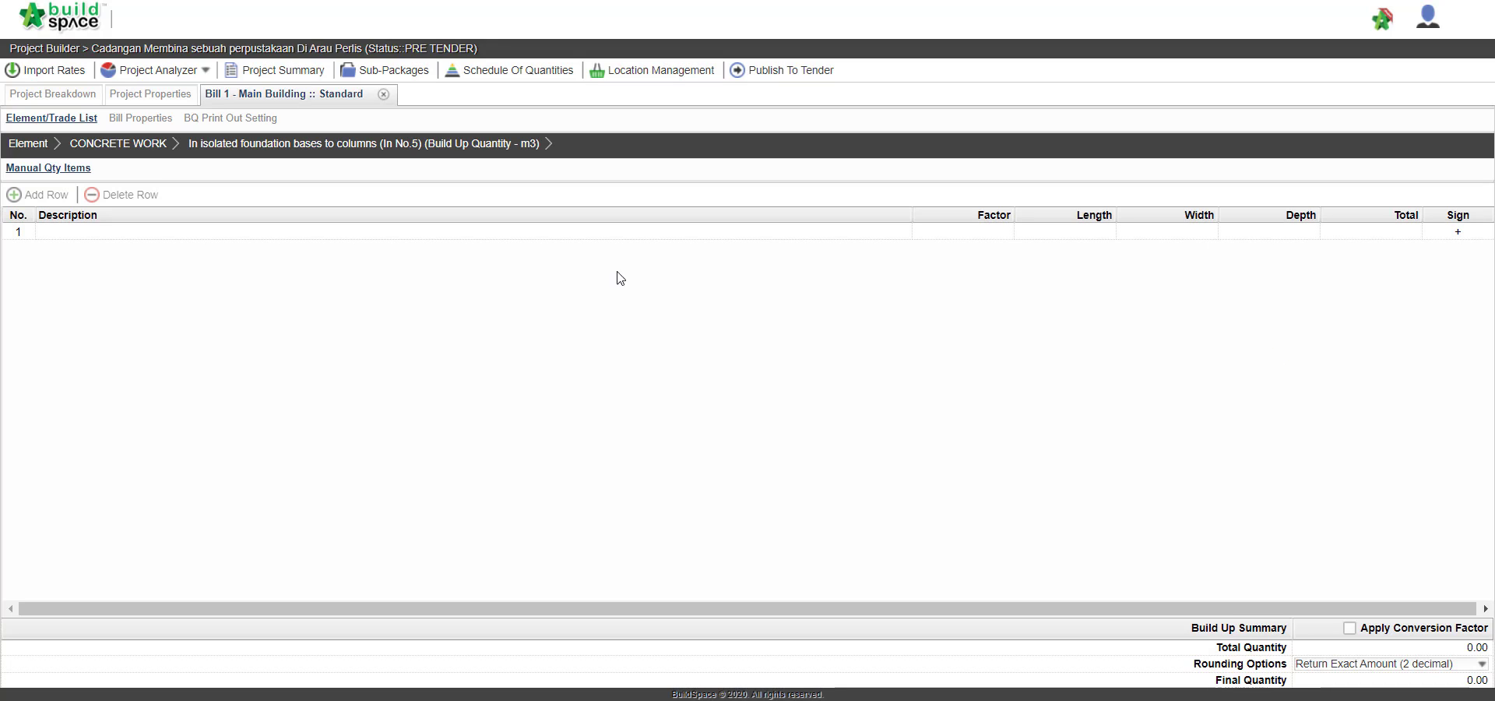
{"action": "left_click", "coordinate": [580, 236]}
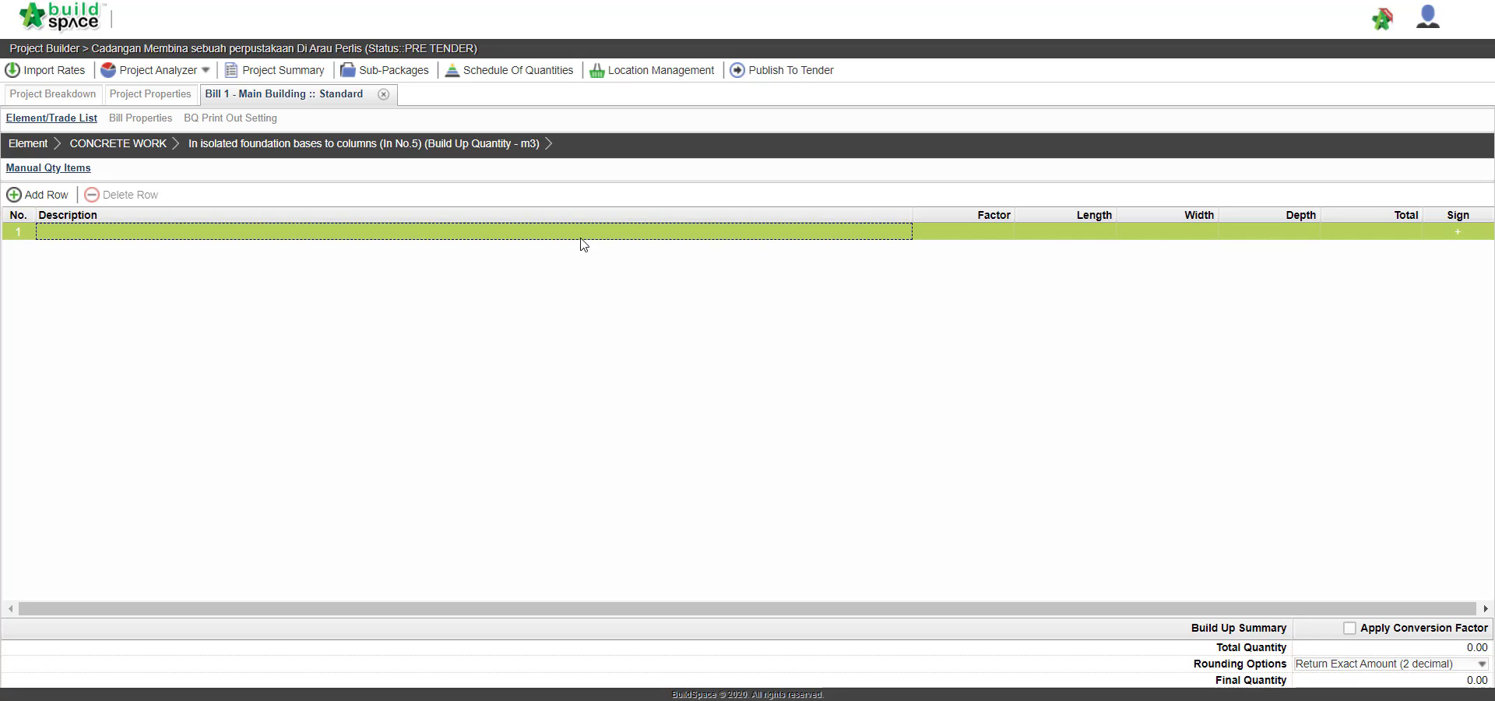
{"action": "left_click", "coordinate": [546, 238]}
{"action": "type", "text": "Pad footin"}
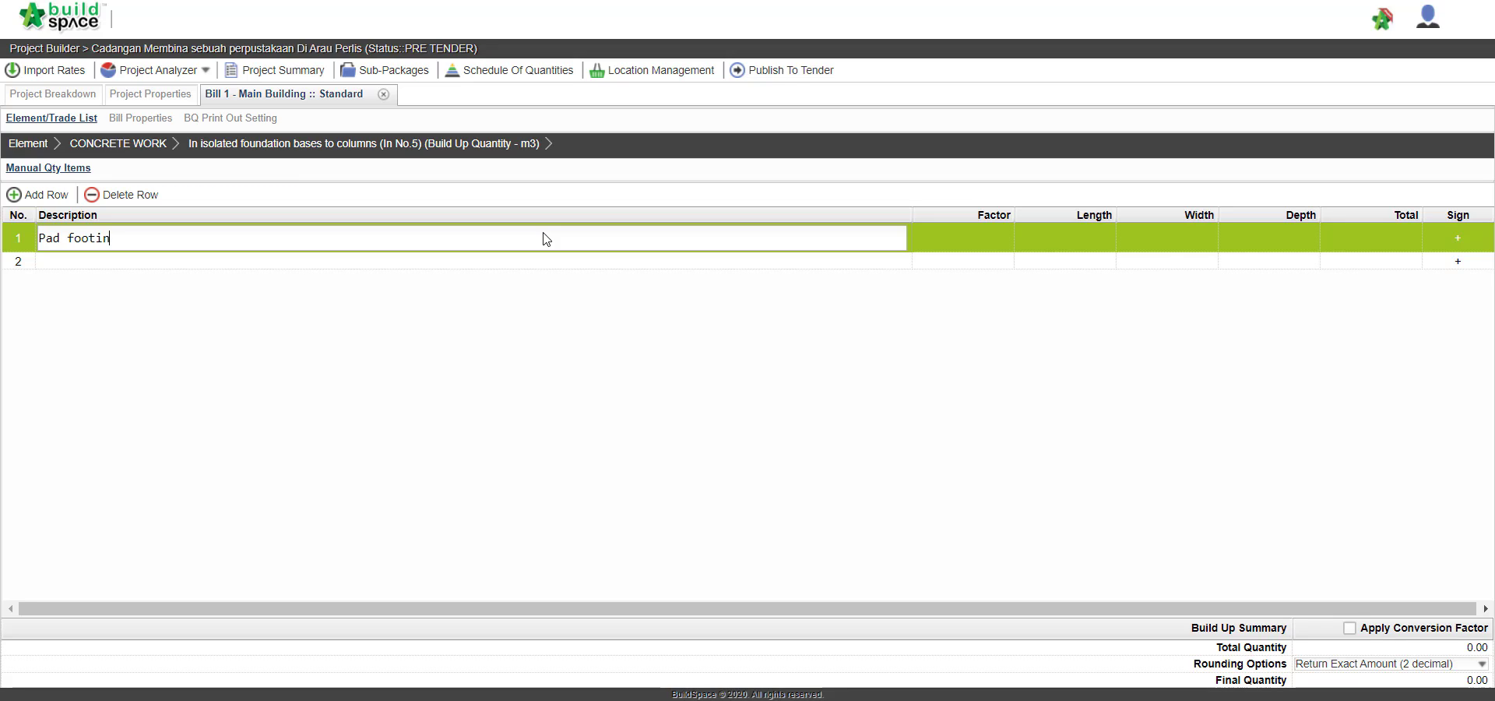
{"action": "type", "text": "g A1"}
{"action": "left_click", "coordinate": [792, 359]}
{"action": "key", "text": "Return"}
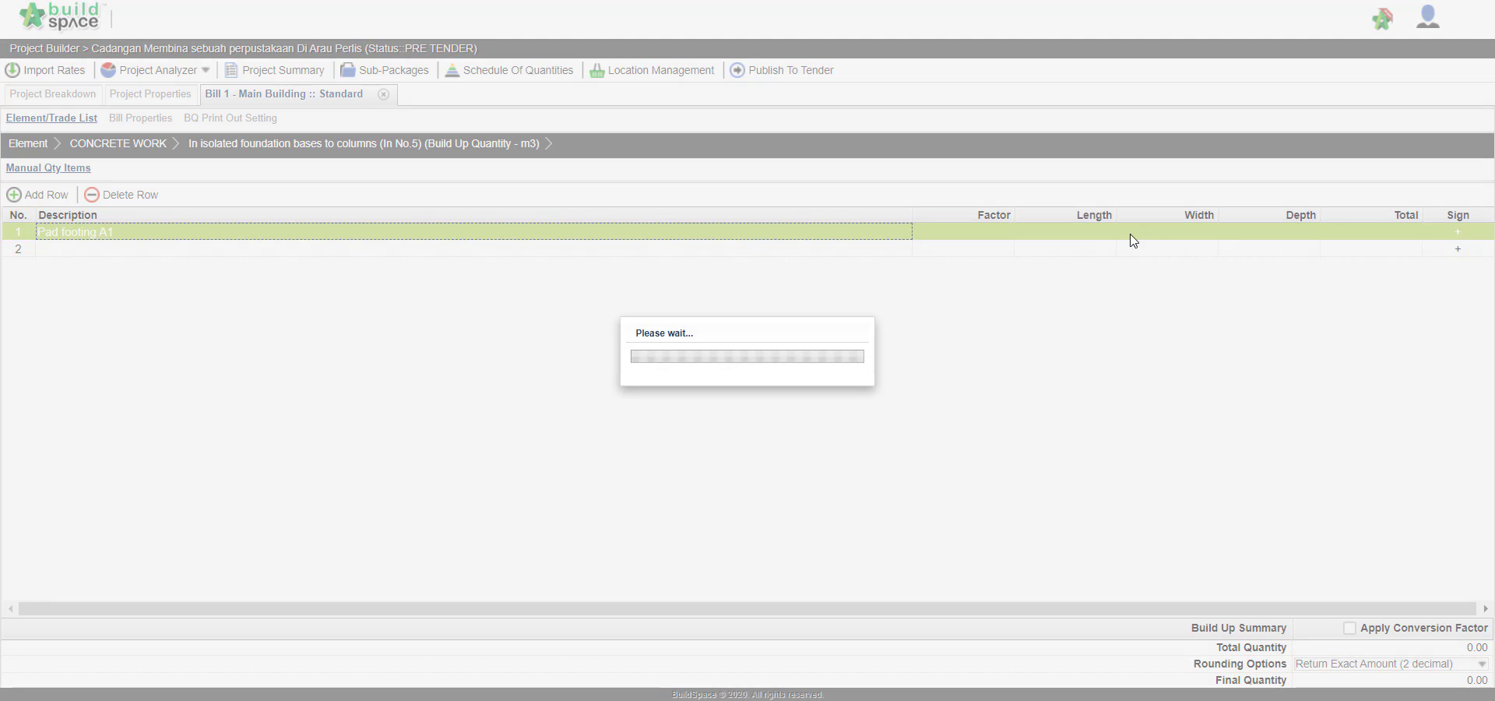
Set the length, width and depth of Pad footing A1 to 0.3 each, keeping the plus sign
{"action": "left_click", "coordinate": [1102, 240]}
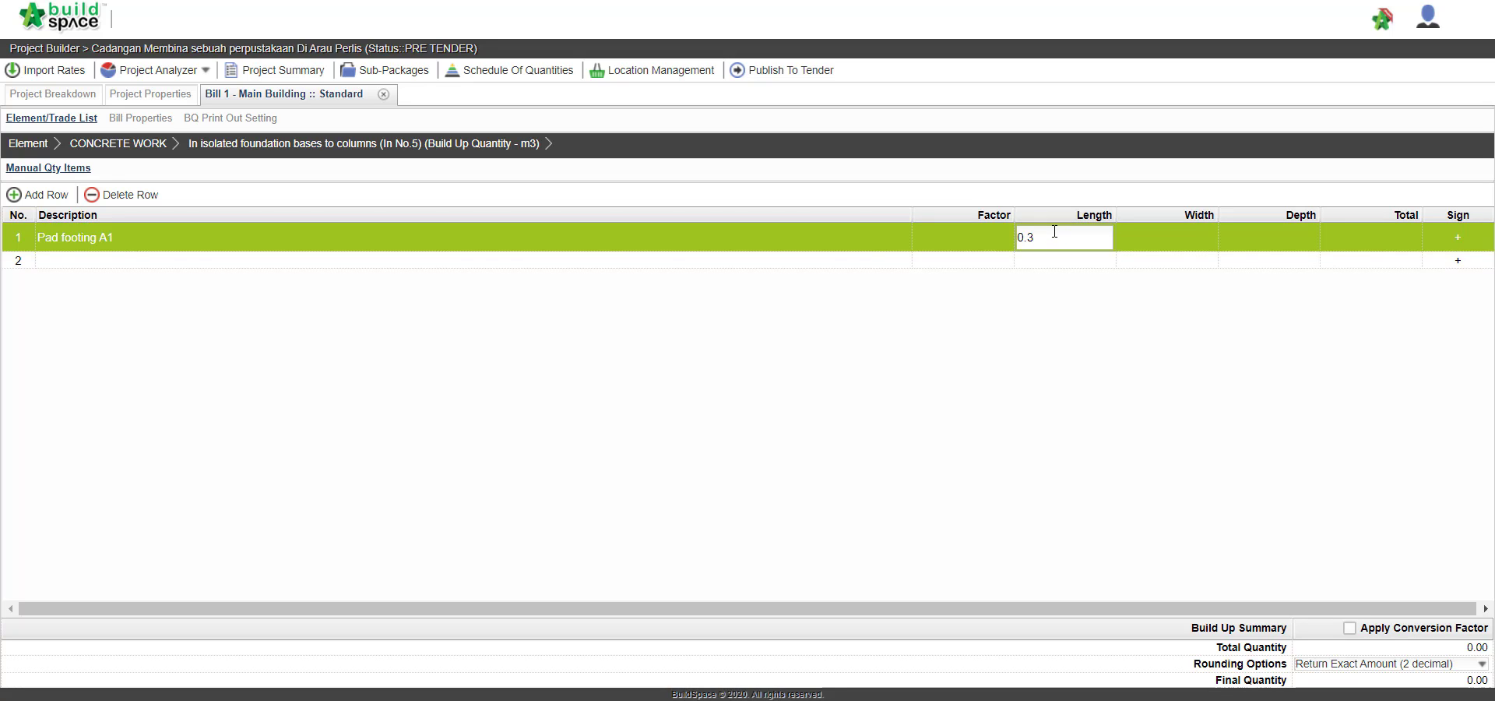
{"action": "type", "text": "0.3"}
{"action": "key", "text": "Return"}
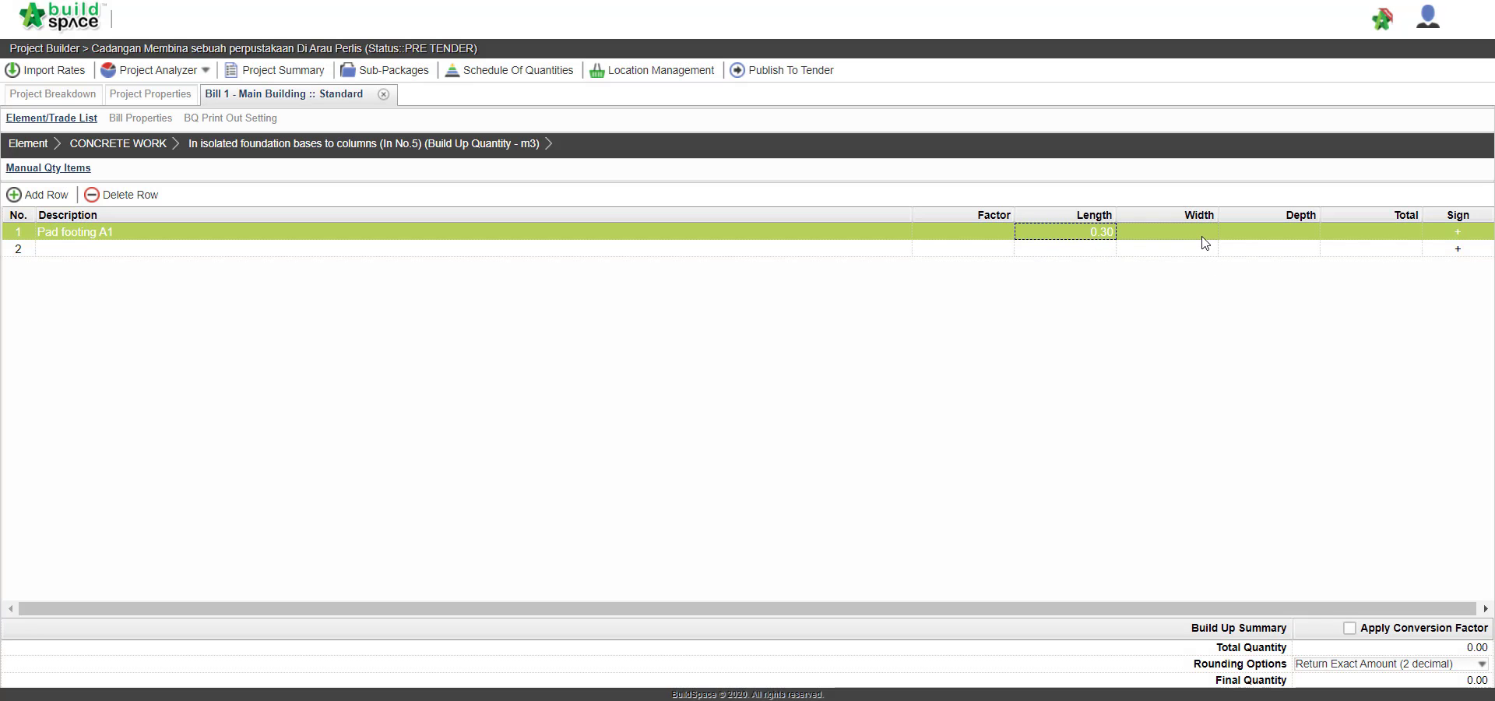
{"action": "left_click", "coordinate": [1205, 238]}
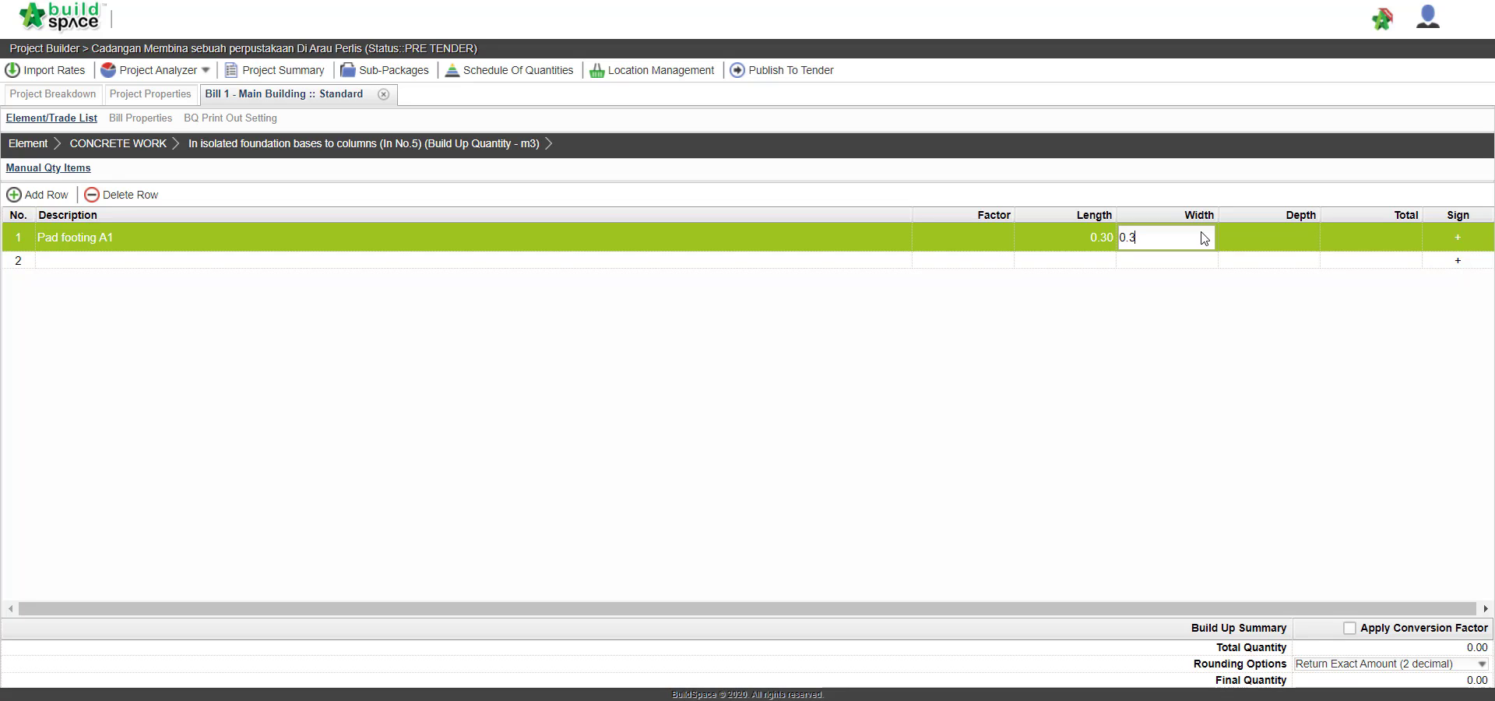
{"action": "key", "text": "Return"}
{"action": "left_click", "coordinate": [1259, 237]}
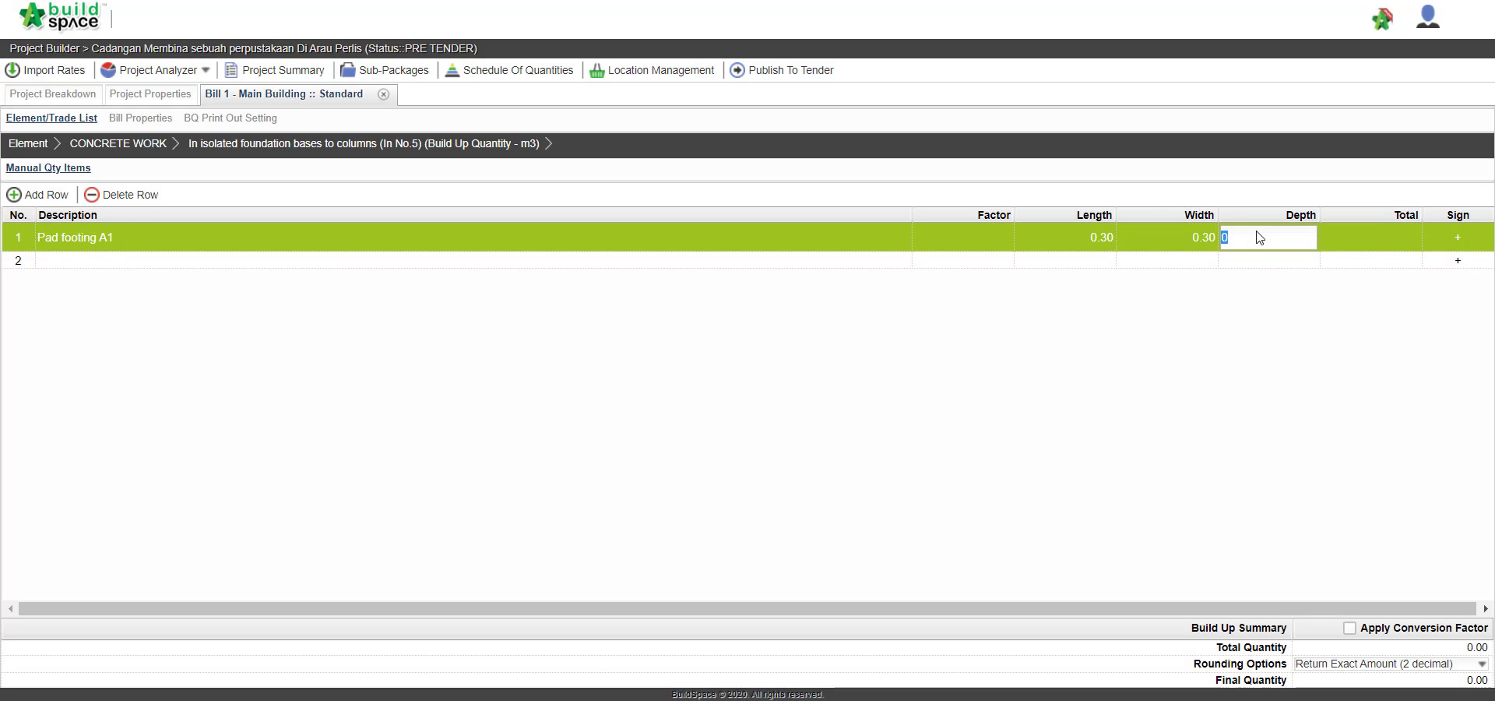
{"action": "key", "text": "Return"}
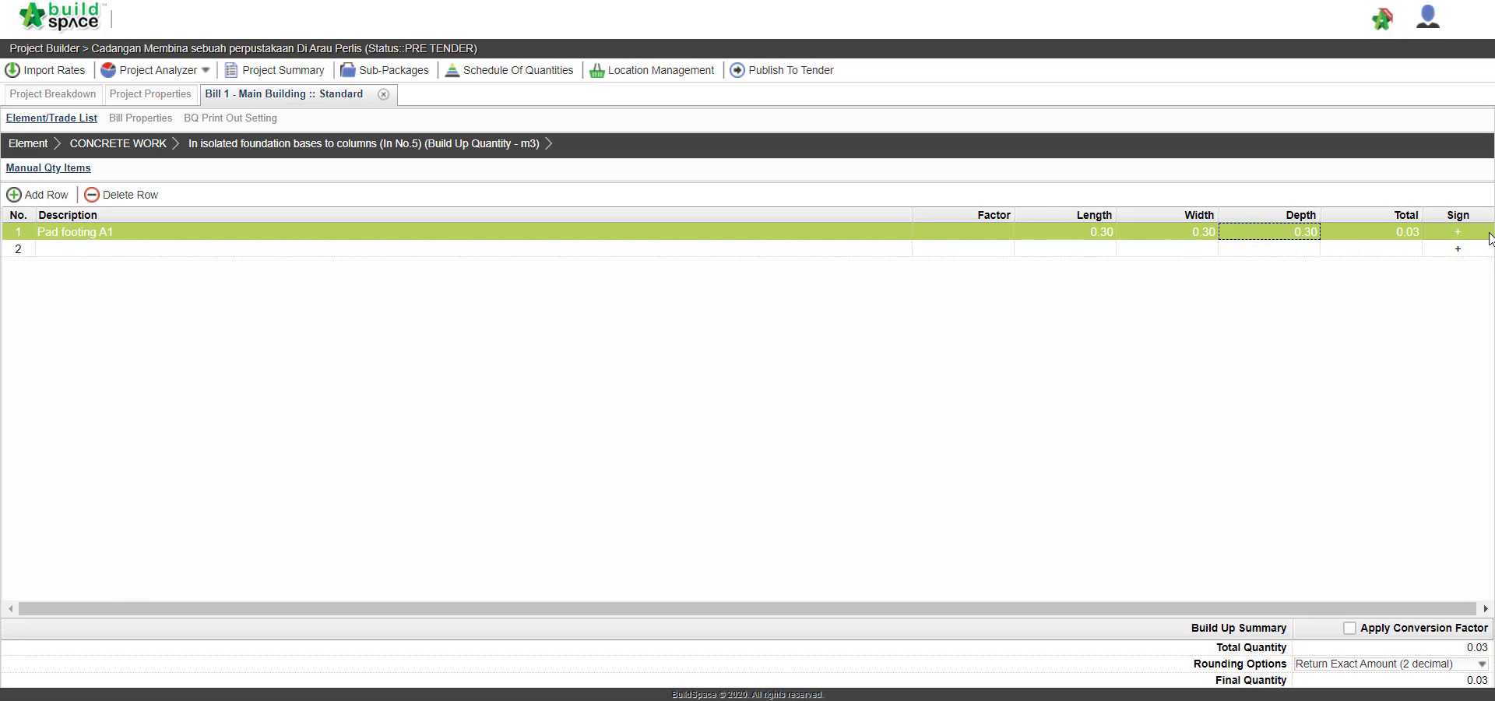
{"action": "left_click", "coordinate": [1463, 235]}
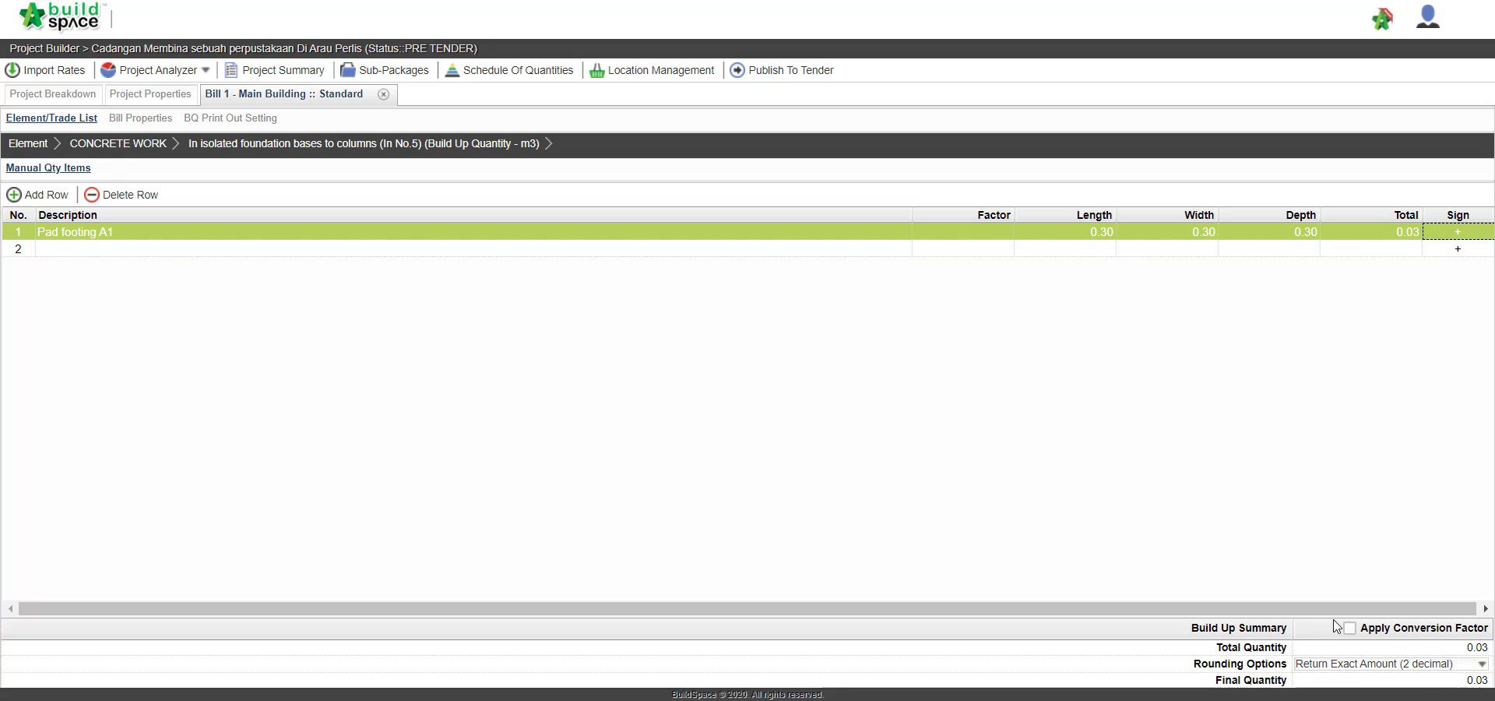
Describe the second row of the quantity build-up as "Pad footing A2"
{"action": "left_click", "coordinate": [221, 250]}
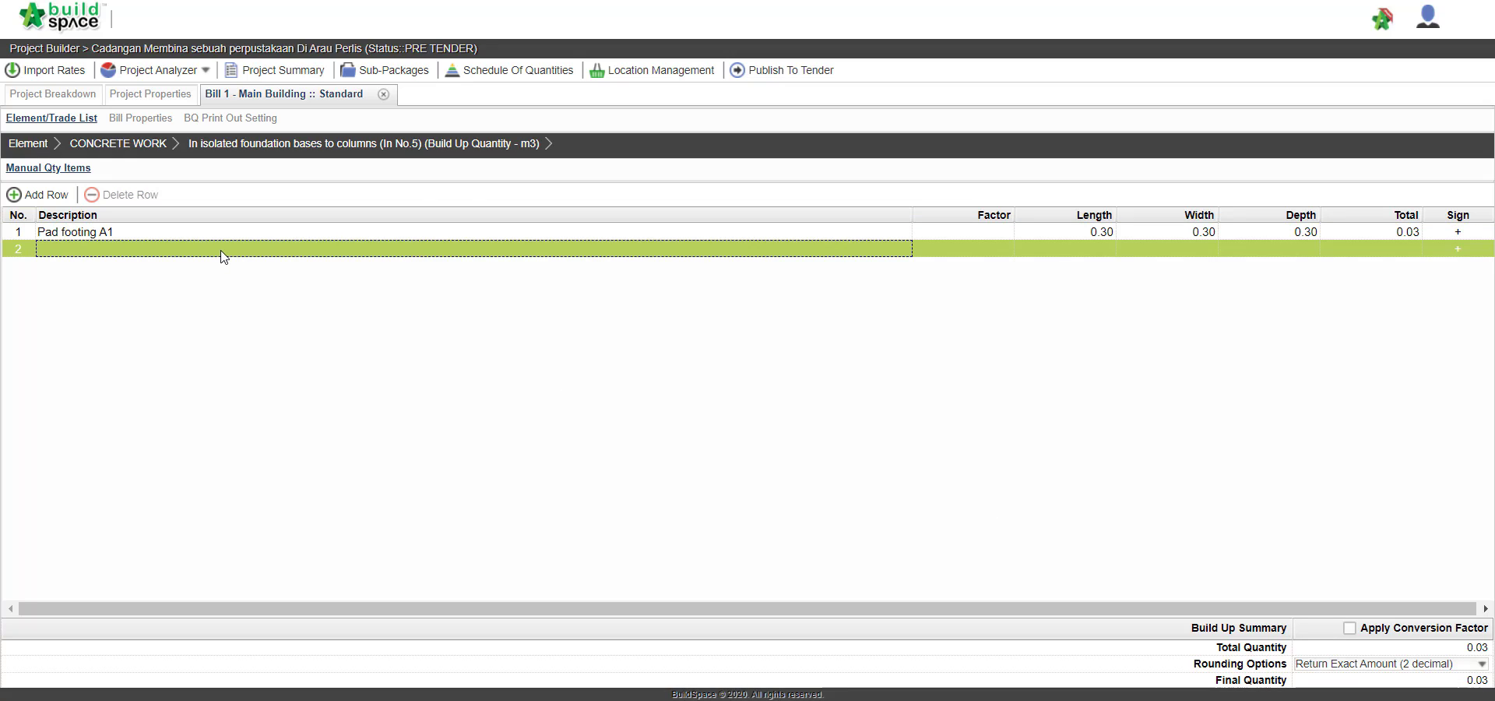
{"action": "double_click", "coordinate": [220, 251]}
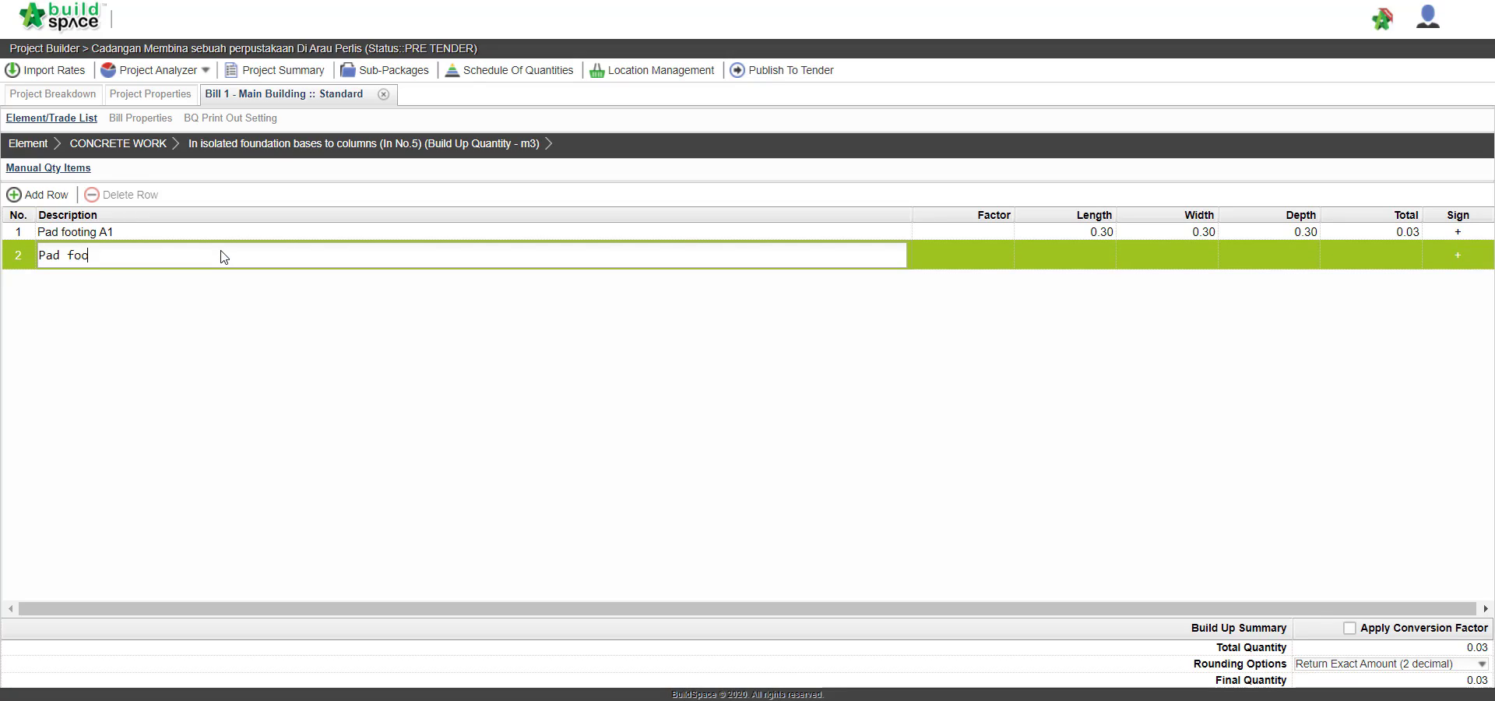
{"action": "type", "text": "Pad footing A2"}
{"action": "key", "text": "Return"}
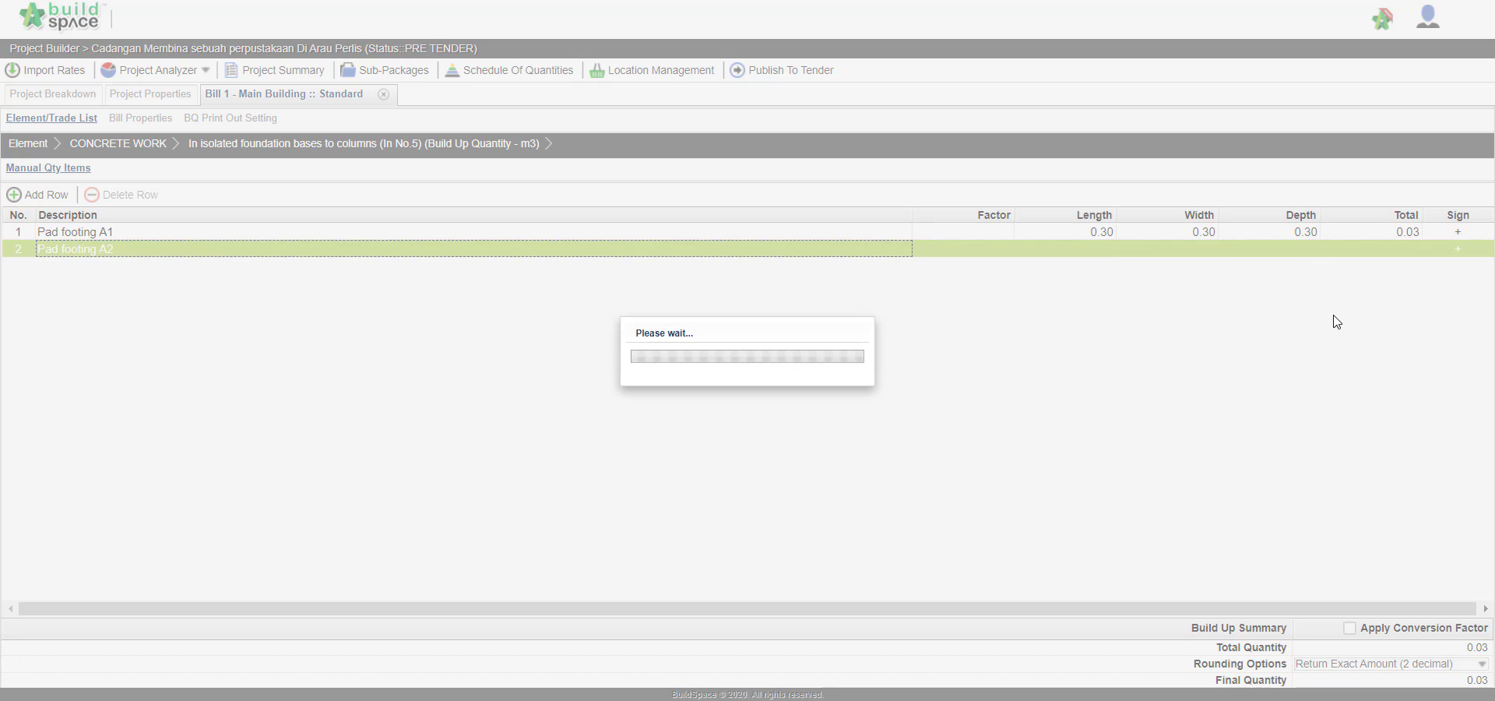
Set Pad footing A2's length to 0.4, width to 0.3 and depth to 0.3
{"action": "left_click", "coordinate": [1104, 252]}
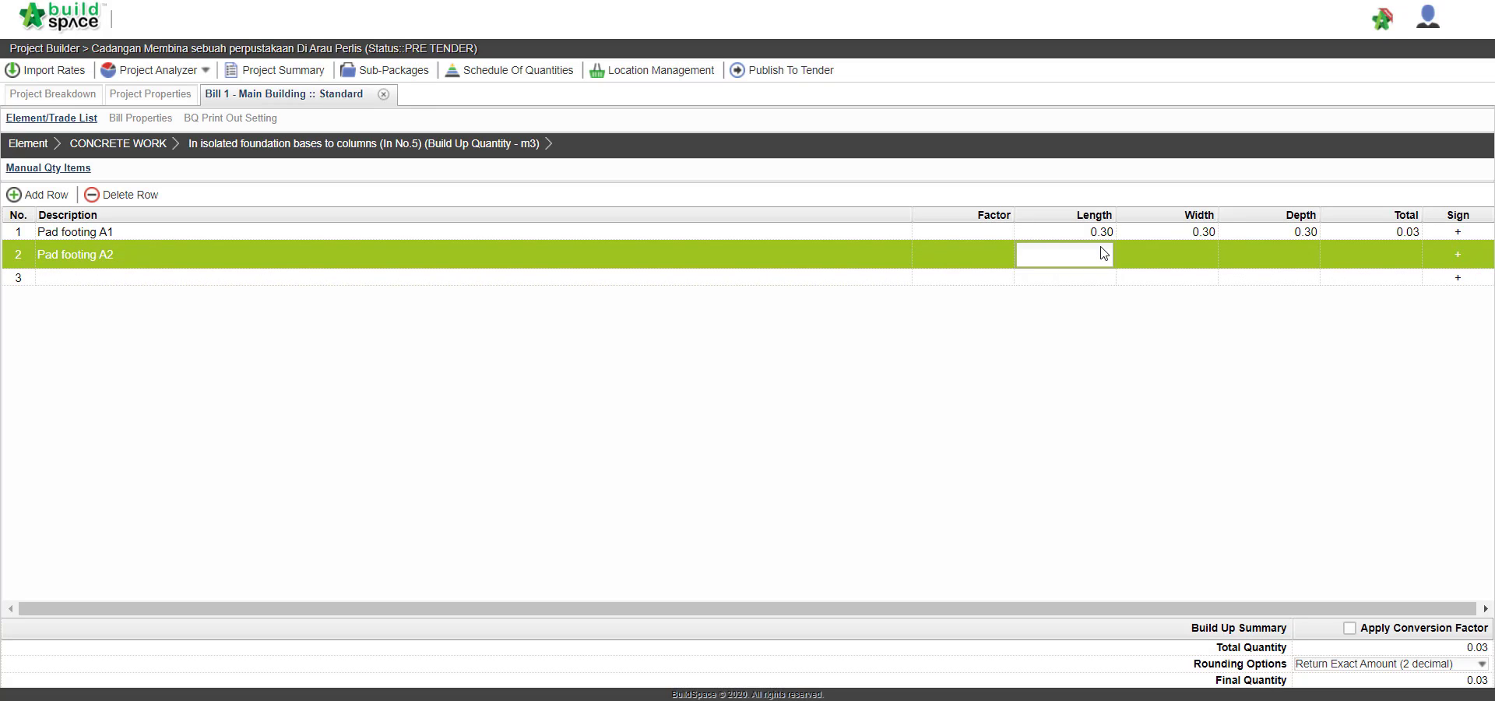
{"action": "type", "text": "0.4"}
{"action": "key", "text": "Return"}
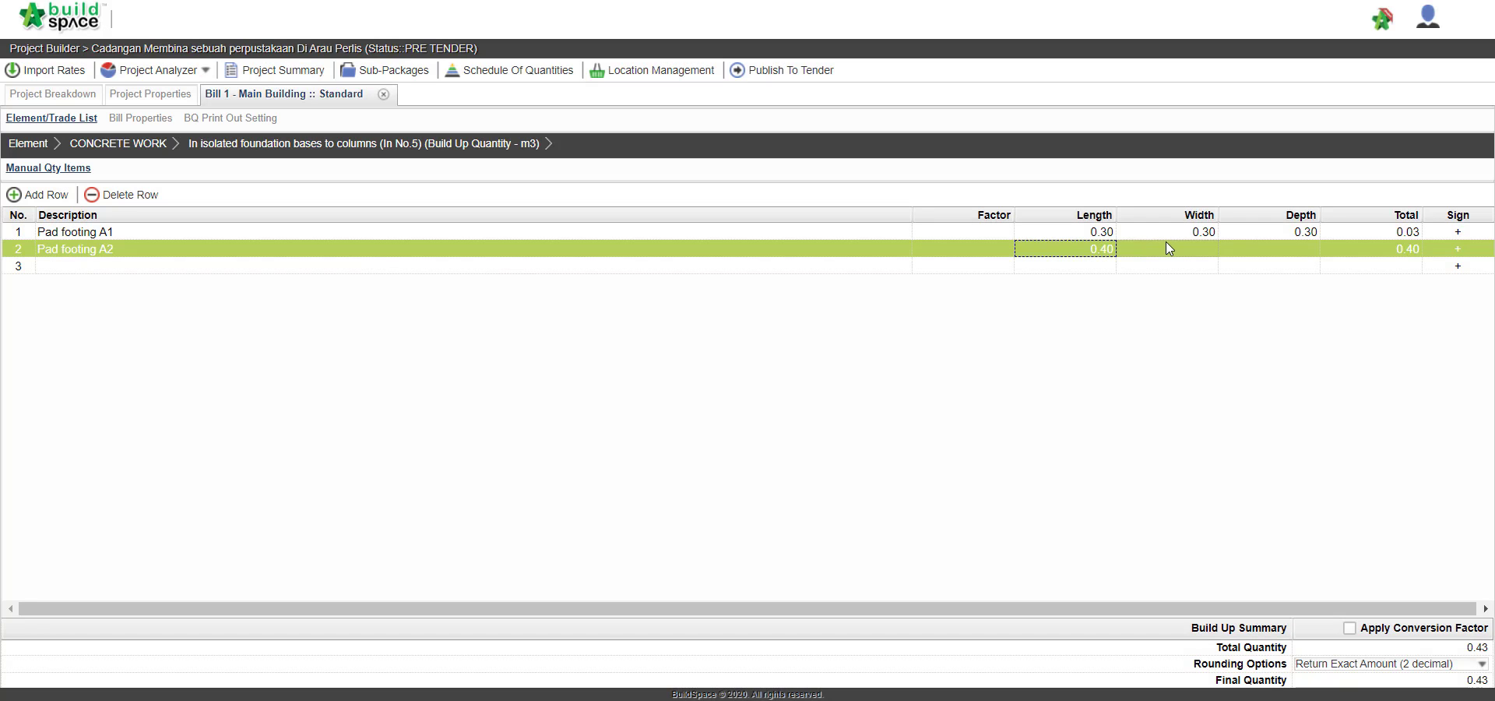
{"action": "left_click", "coordinate": [1170, 248]}
{"action": "type", "text": "0.3"}
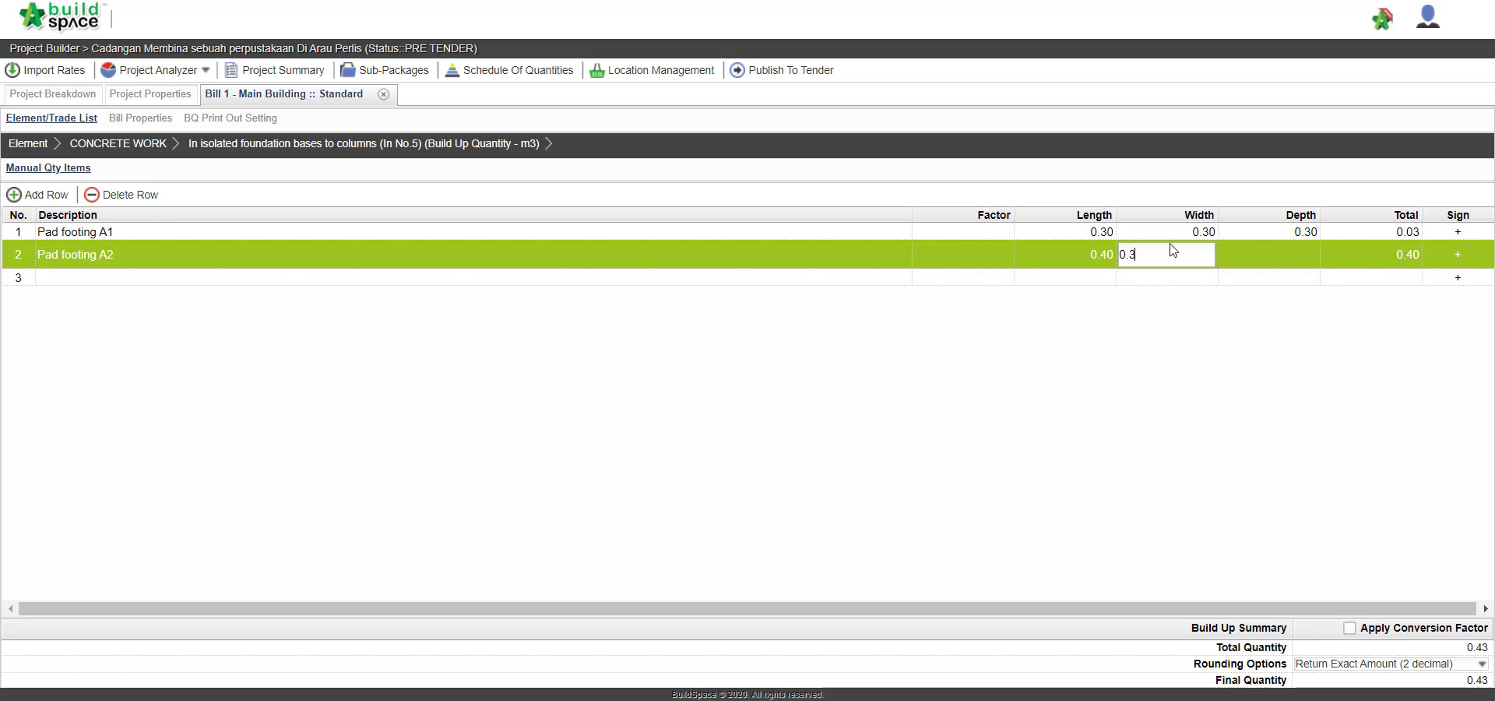
{"action": "key", "text": "Return"}
{"action": "left_click", "coordinate": [1254, 252]}
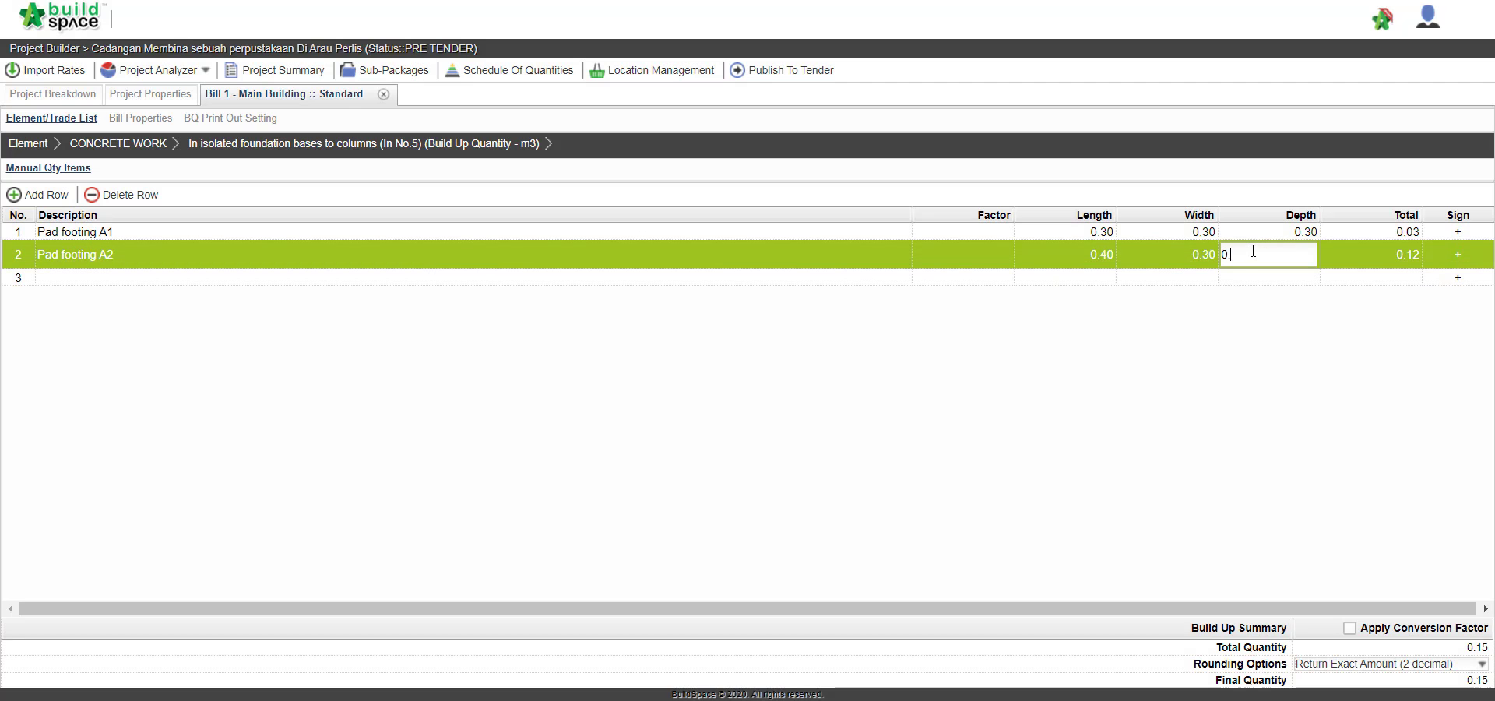
{"action": "key", "text": "Return"}
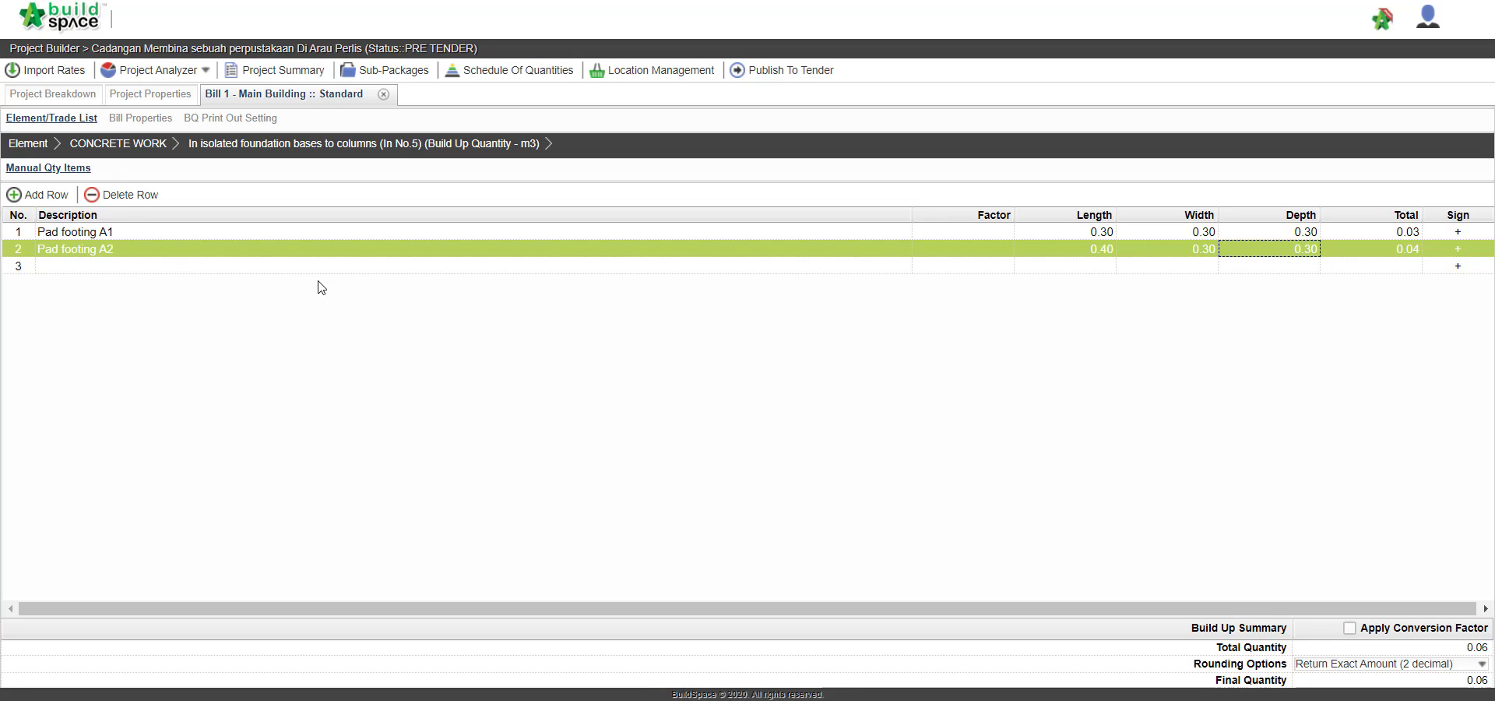
Return to the project breakdown and add a normal bill named "Bill 2 - Ancillary Building" with the Standard bill type
{"action": "left_click", "coordinate": [148, 144]}
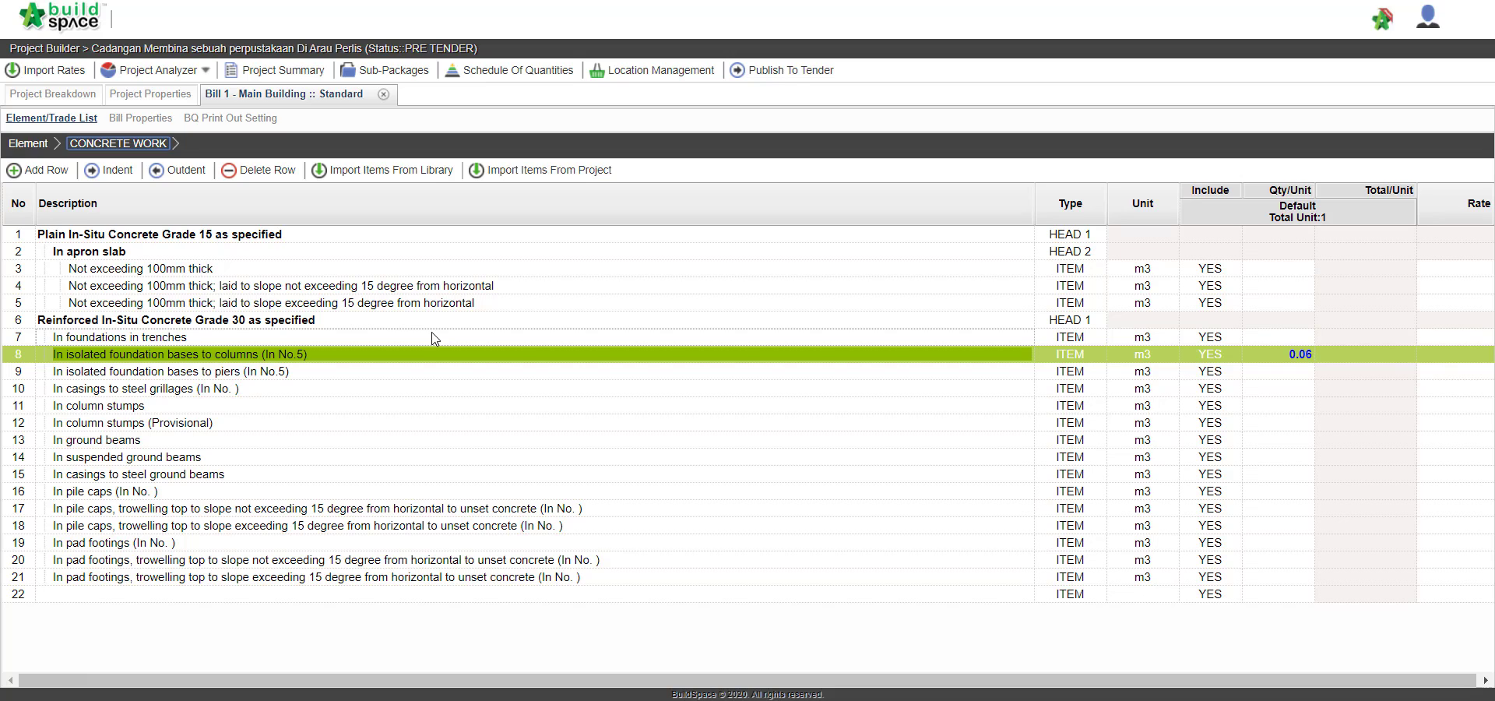
{"action": "left_click", "coordinate": [25, 145]}
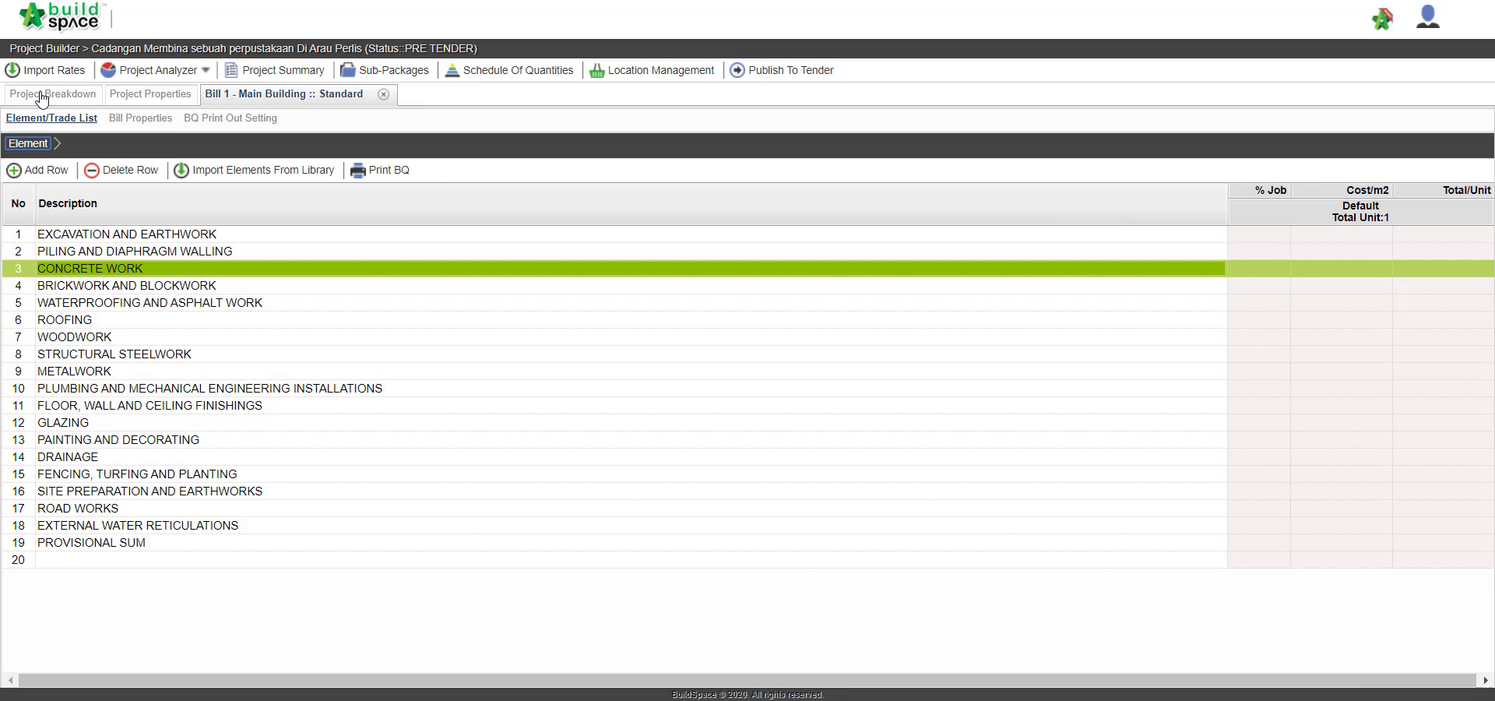
{"action": "left_click", "coordinate": [43, 98]}
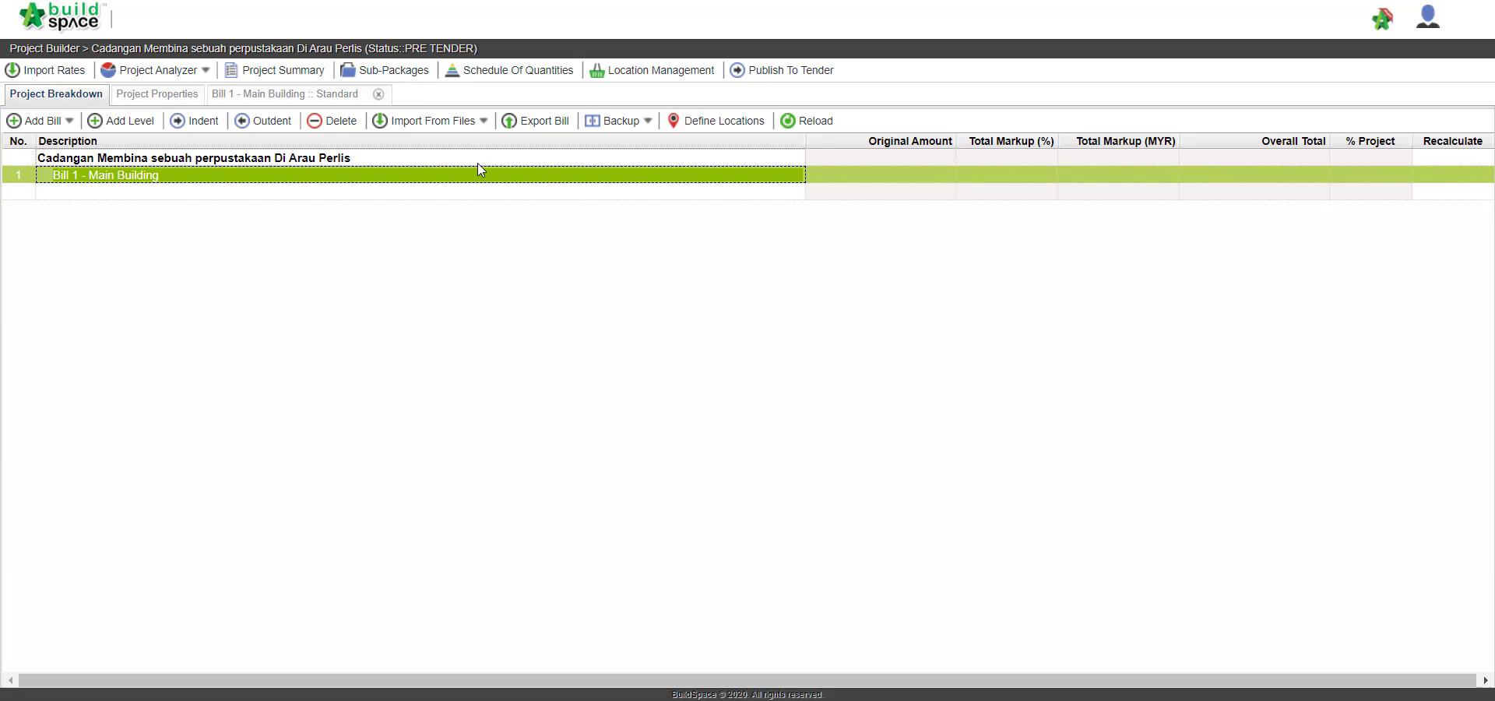
{"action": "left_click", "coordinate": [62, 120]}
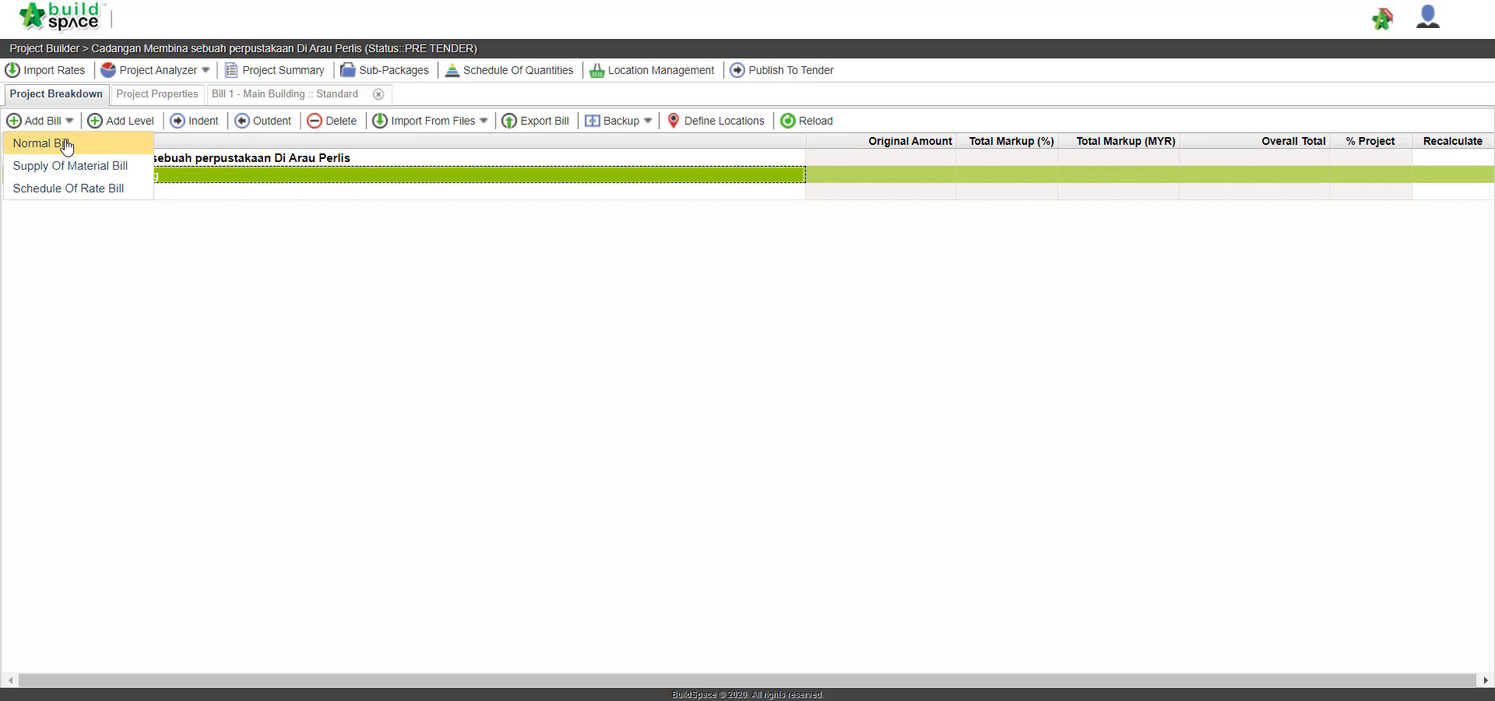
{"action": "left_click", "coordinate": [62, 141]}
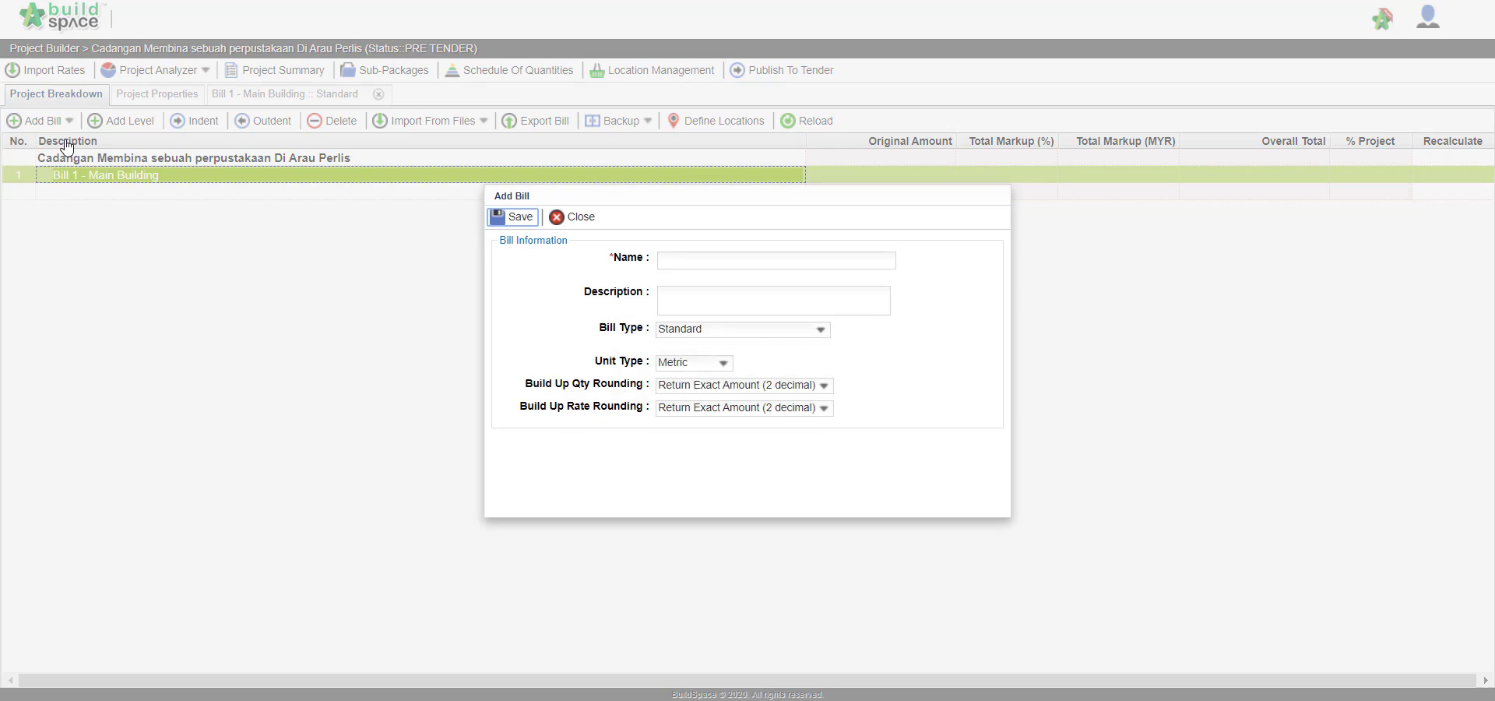
{"action": "left_click", "coordinate": [714, 266]}
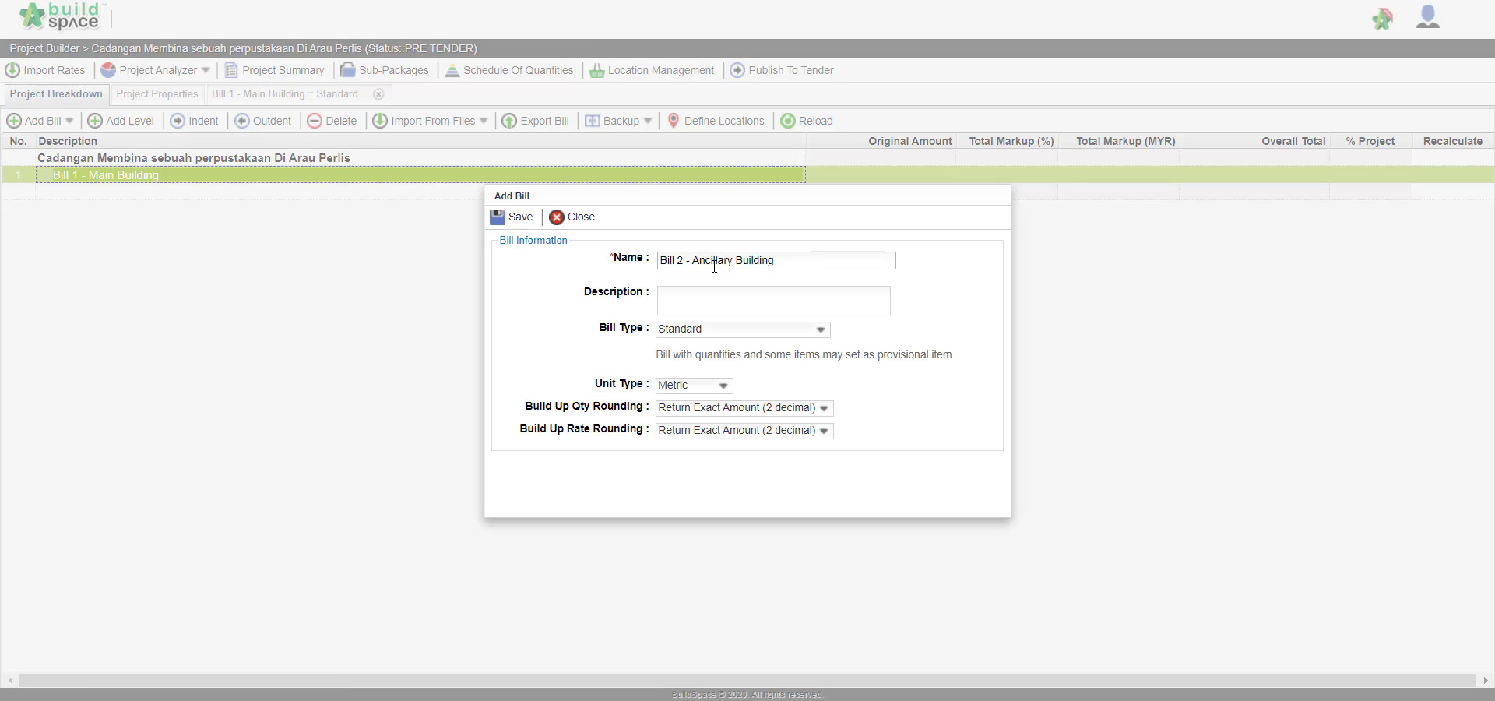
{"action": "left_click", "coordinate": [514, 219]}
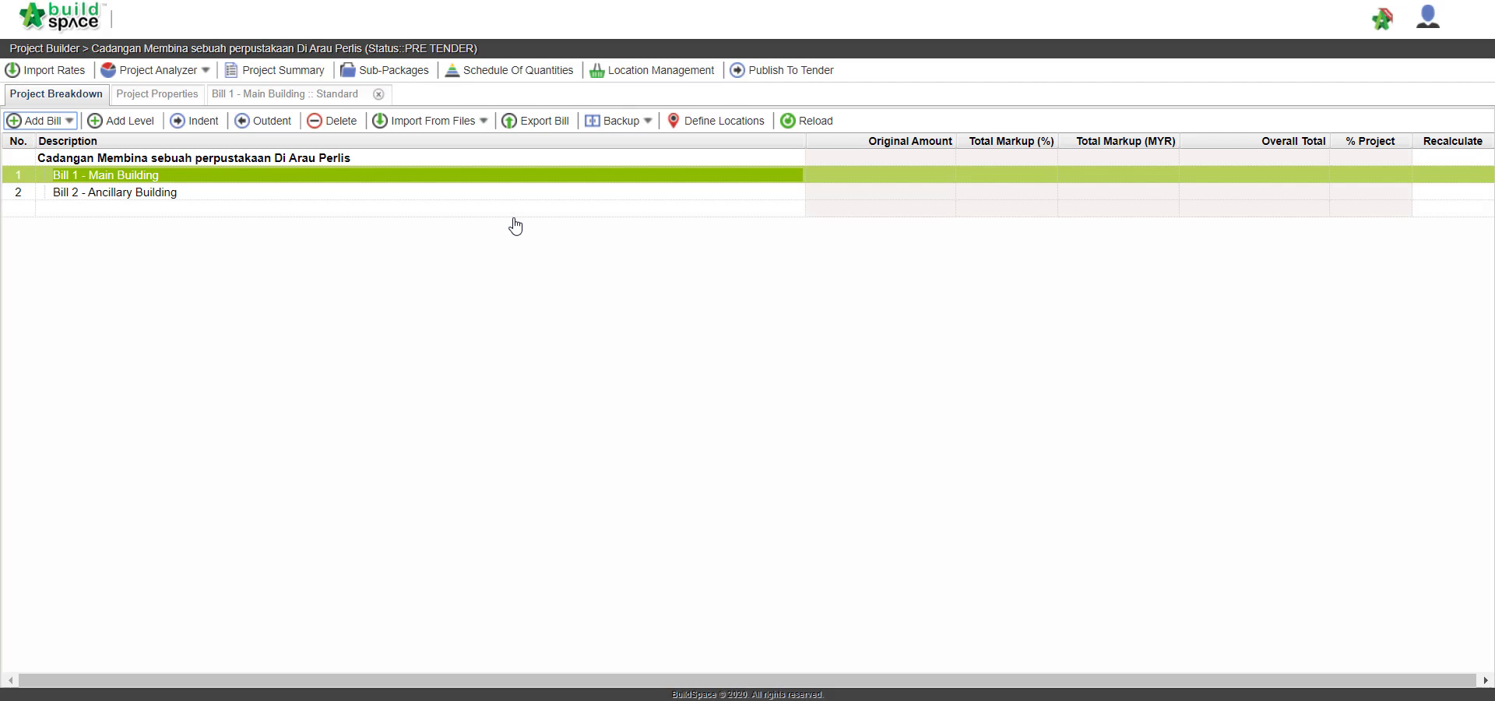
Switch to the Excel bill workbook and delete header rows 1 to 8 above "WORK BELOW GROUND FLOOR LEVEL" on sheet 3.1
{"action": "left_click", "coordinate": [152, 195]}
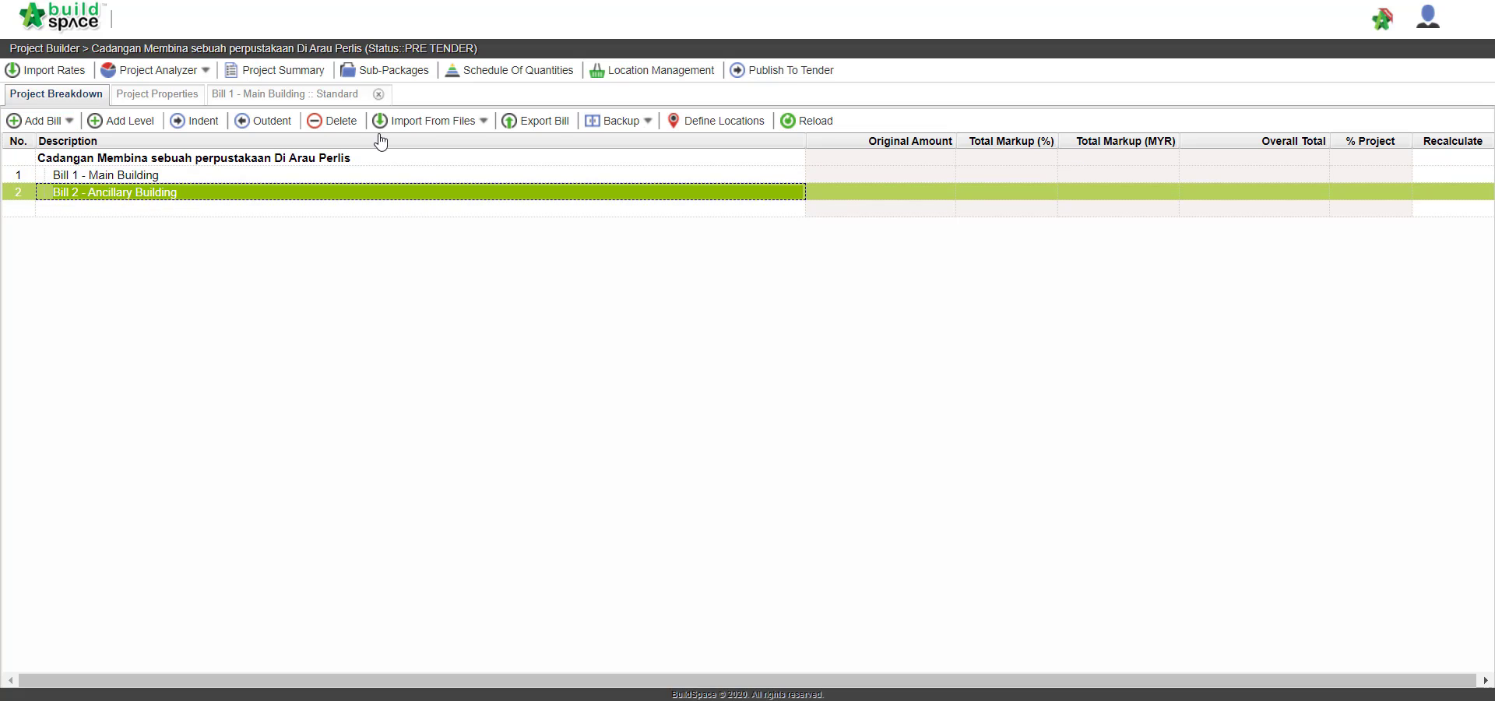
{"action": "left_click", "coordinate": [404, 122]}
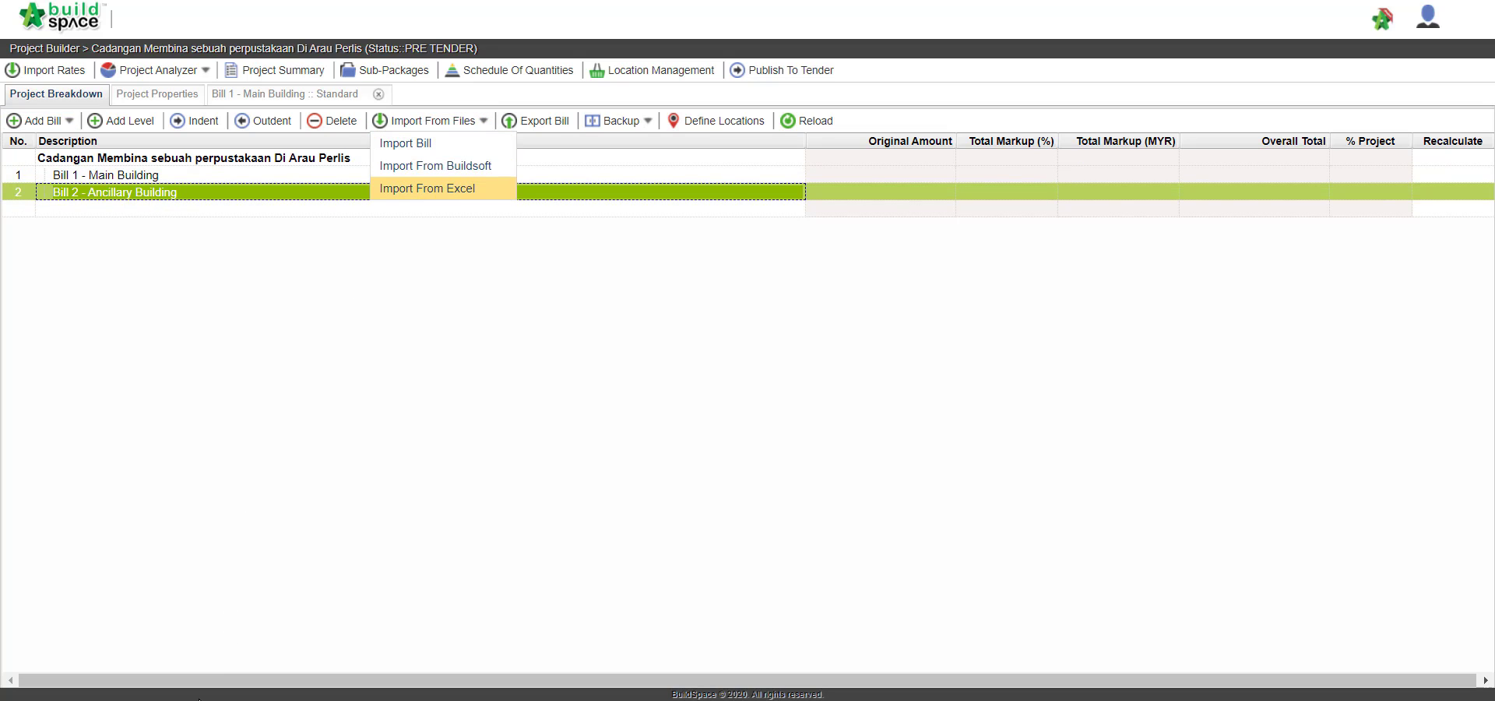
{"action": "left_click", "coordinate": [201, 700]}
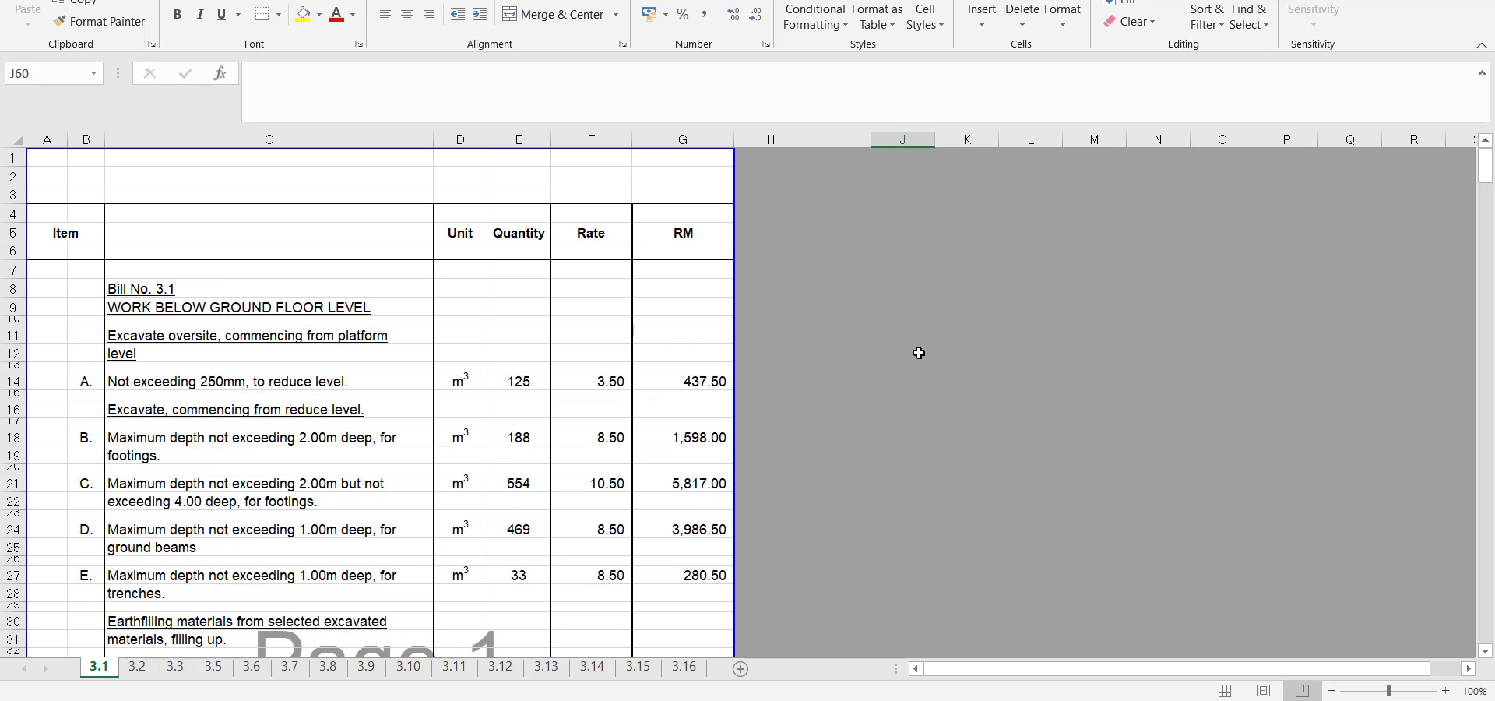
{"action": "scroll", "coordinate": [919, 353], "scroll_direction": "down", "scroll_amount": 7}
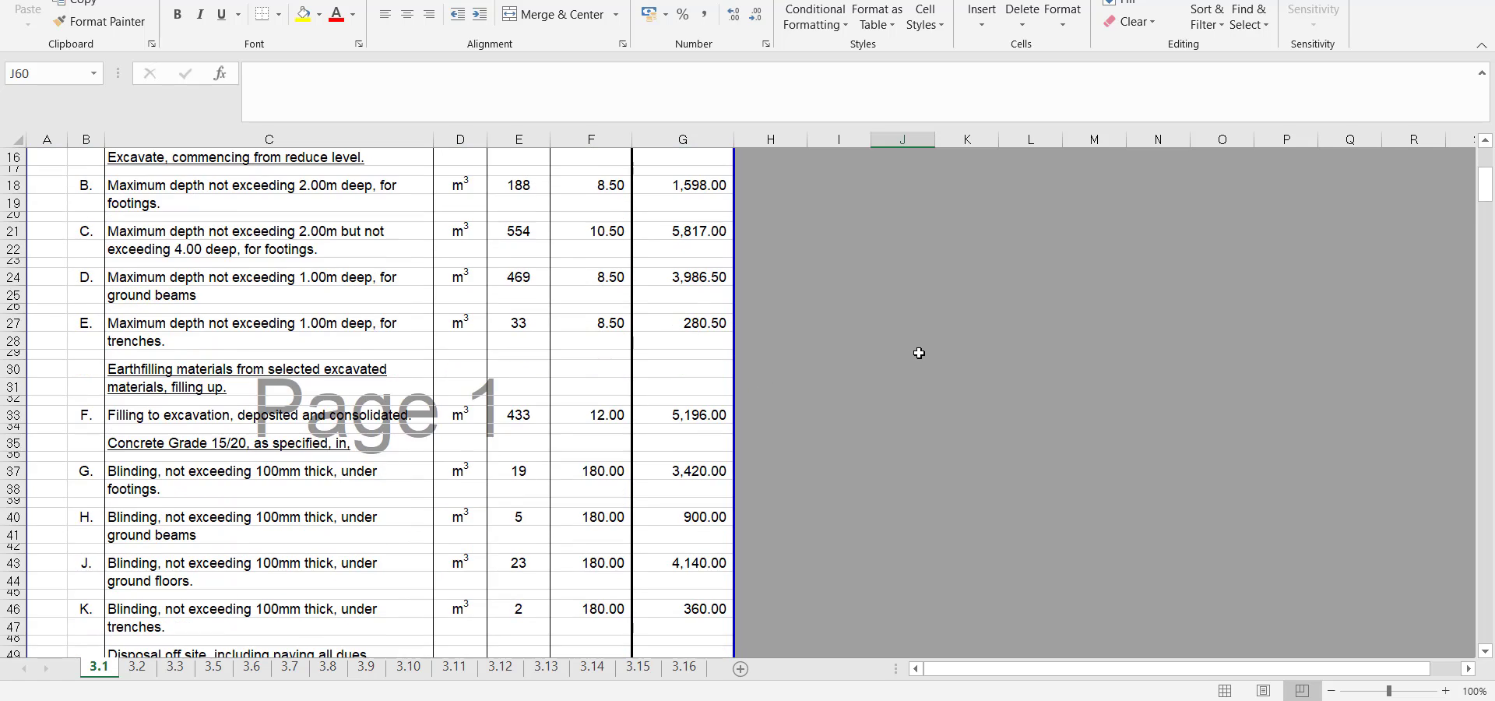
{"action": "scroll", "coordinate": [919, 353], "scroll_direction": "down", "scroll_amount": 12}
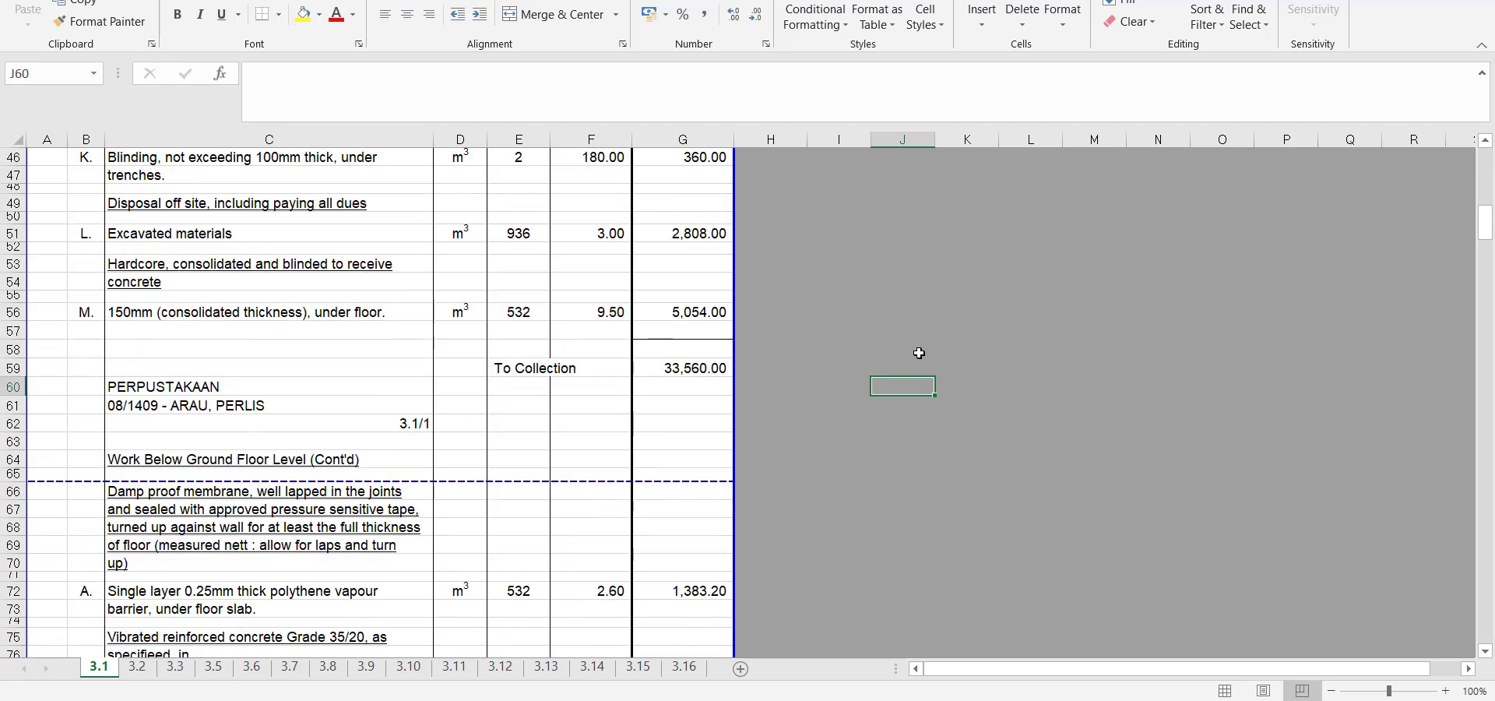
{"action": "scroll", "coordinate": [919, 353], "scroll_direction": "up", "scroll_amount": 18}
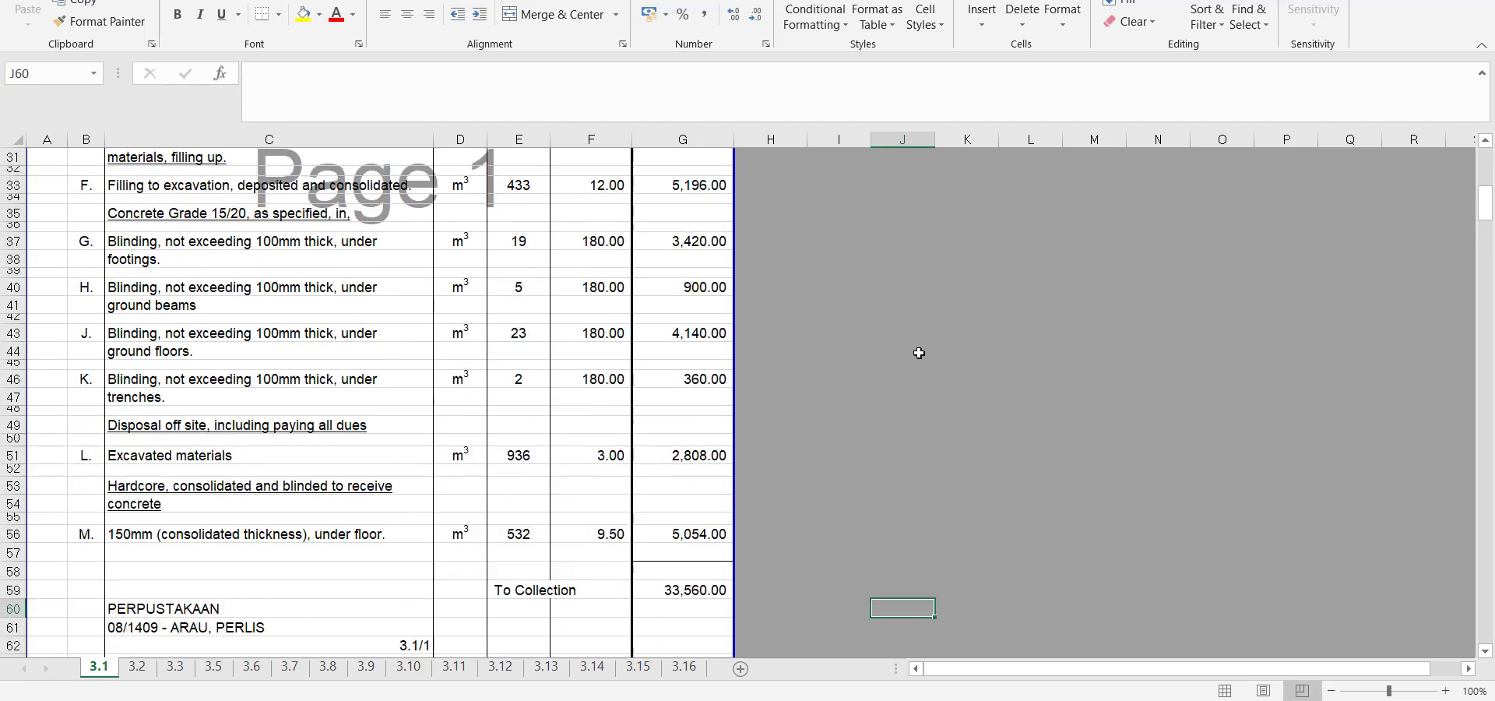
{"action": "scroll", "coordinate": [919, 353], "scroll_direction": "up", "scroll_amount": 2}
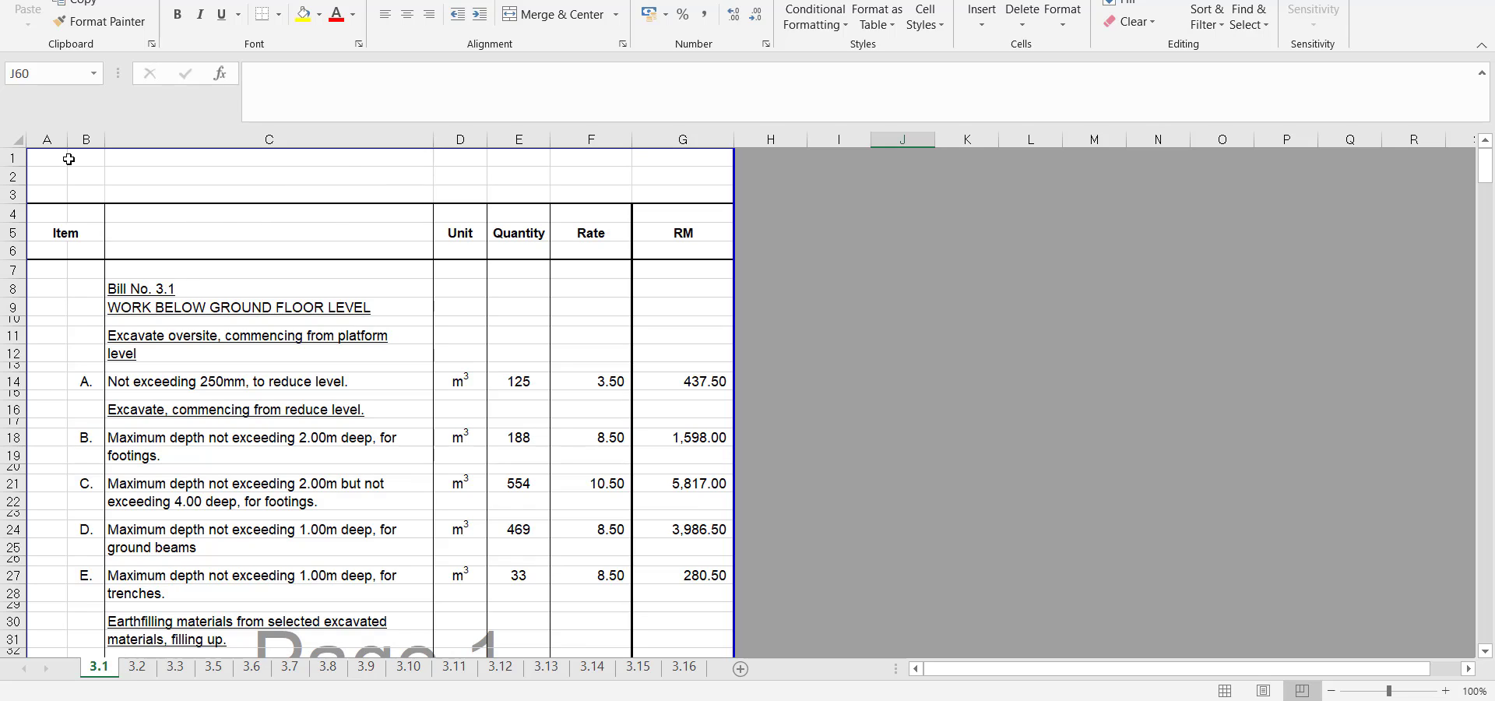
{"action": "left_click_drag", "start_coordinate": [12, 158], "coordinate": [3, 295]}
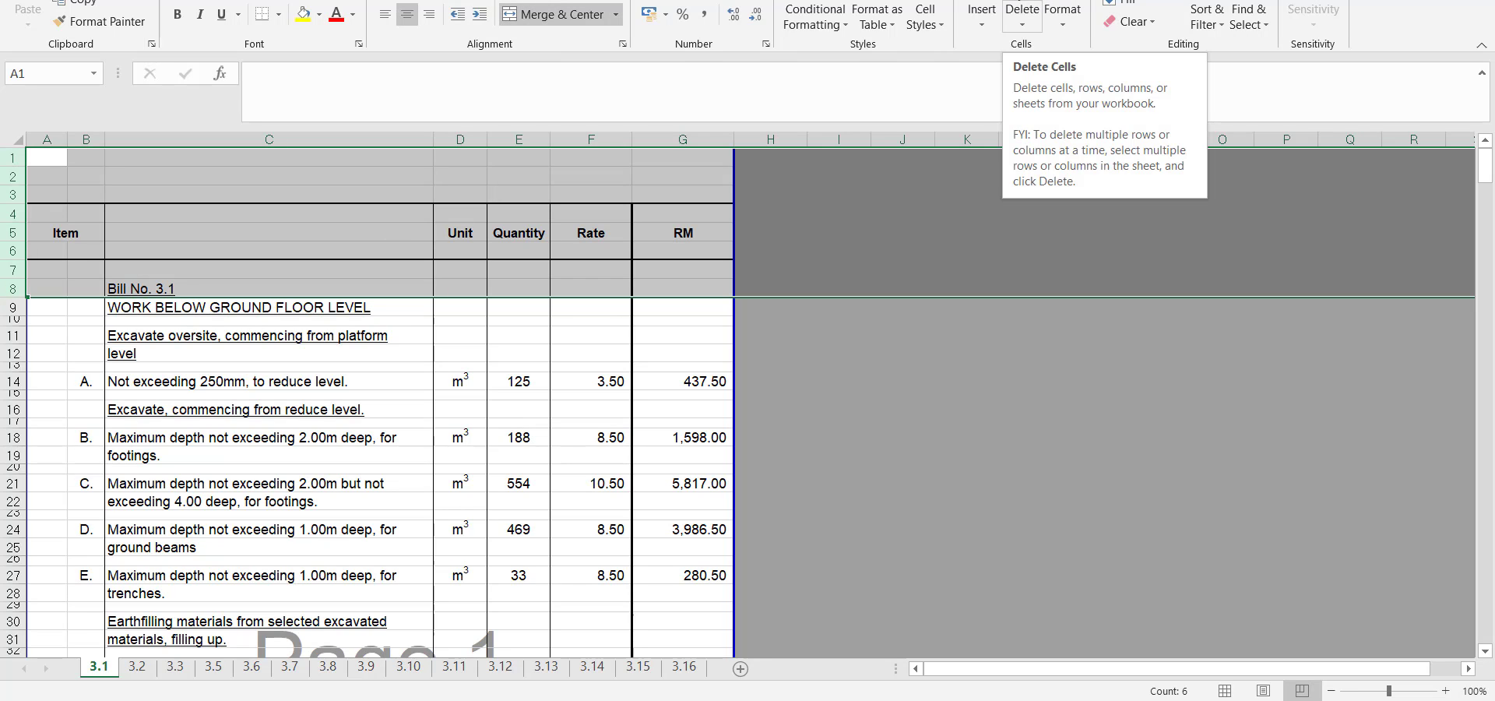
{"action": "left_click", "coordinate": [1023, 14]}
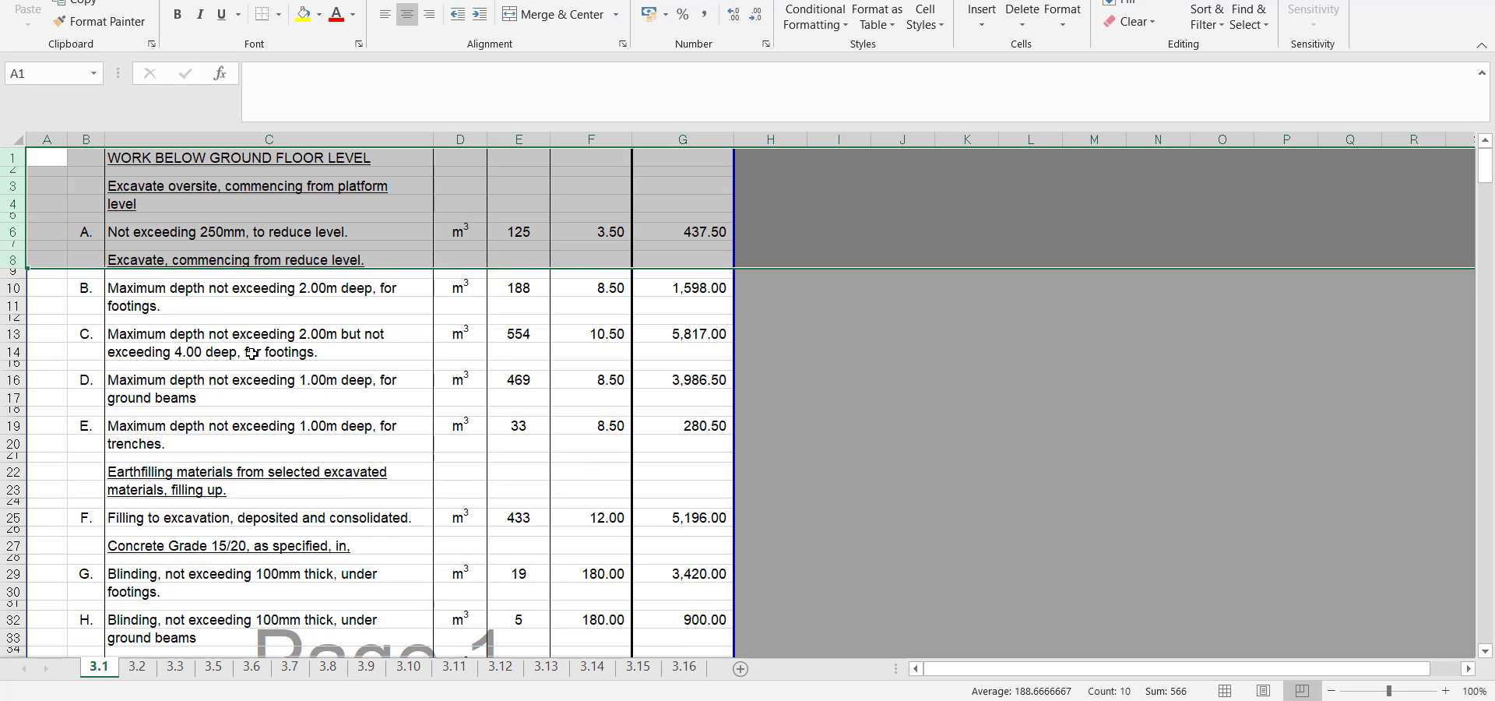
Delete rows 49 to 56 holding the "To Collection" line, page footer and "Work Below Ground Floor Level (Cont'd)" heading
{"action": "scroll", "coordinate": [252, 355], "scroll_direction": "down", "scroll_amount": 10}
{"action": "scroll", "coordinate": [251, 355], "scroll_direction": "down", "scroll_amount": 3}
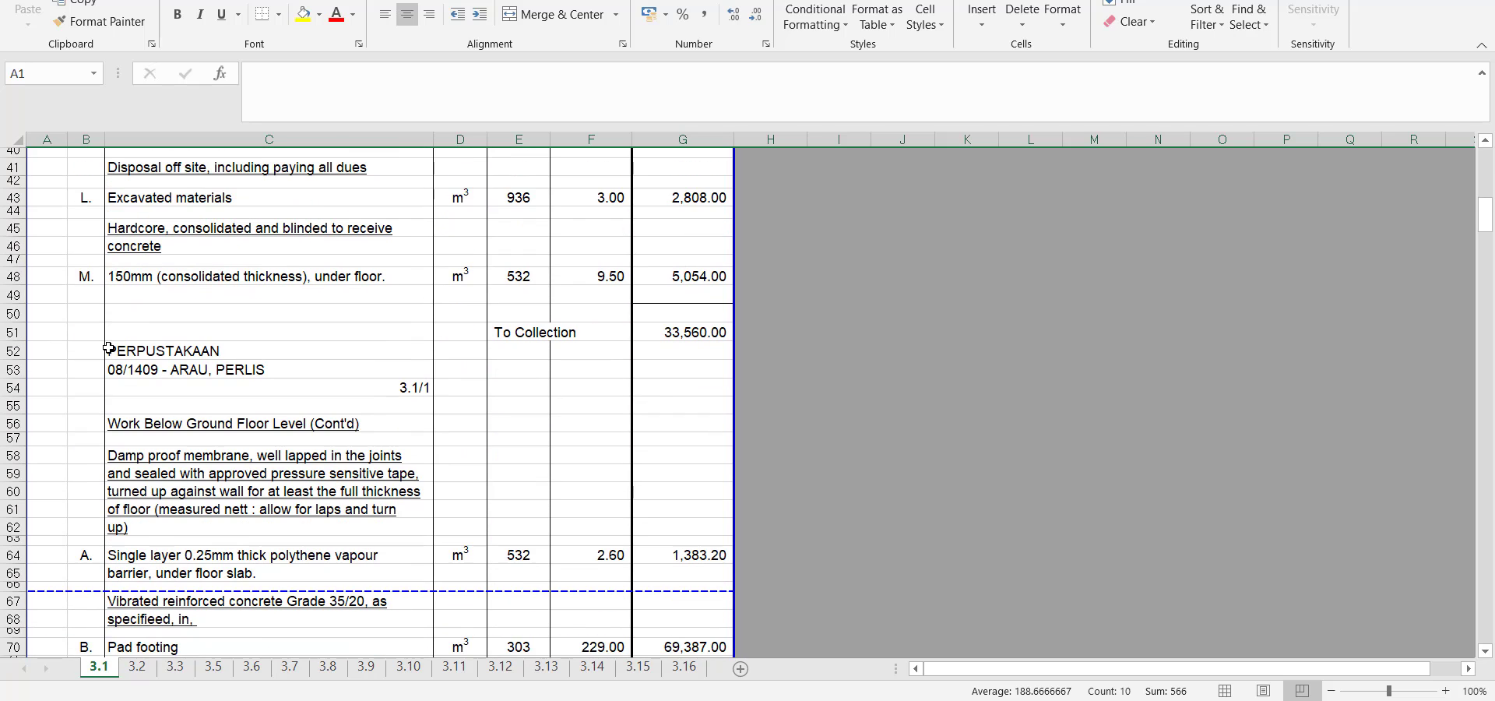
{"action": "left_click_drag", "start_coordinate": [9, 300], "coordinate": [4, 422]}
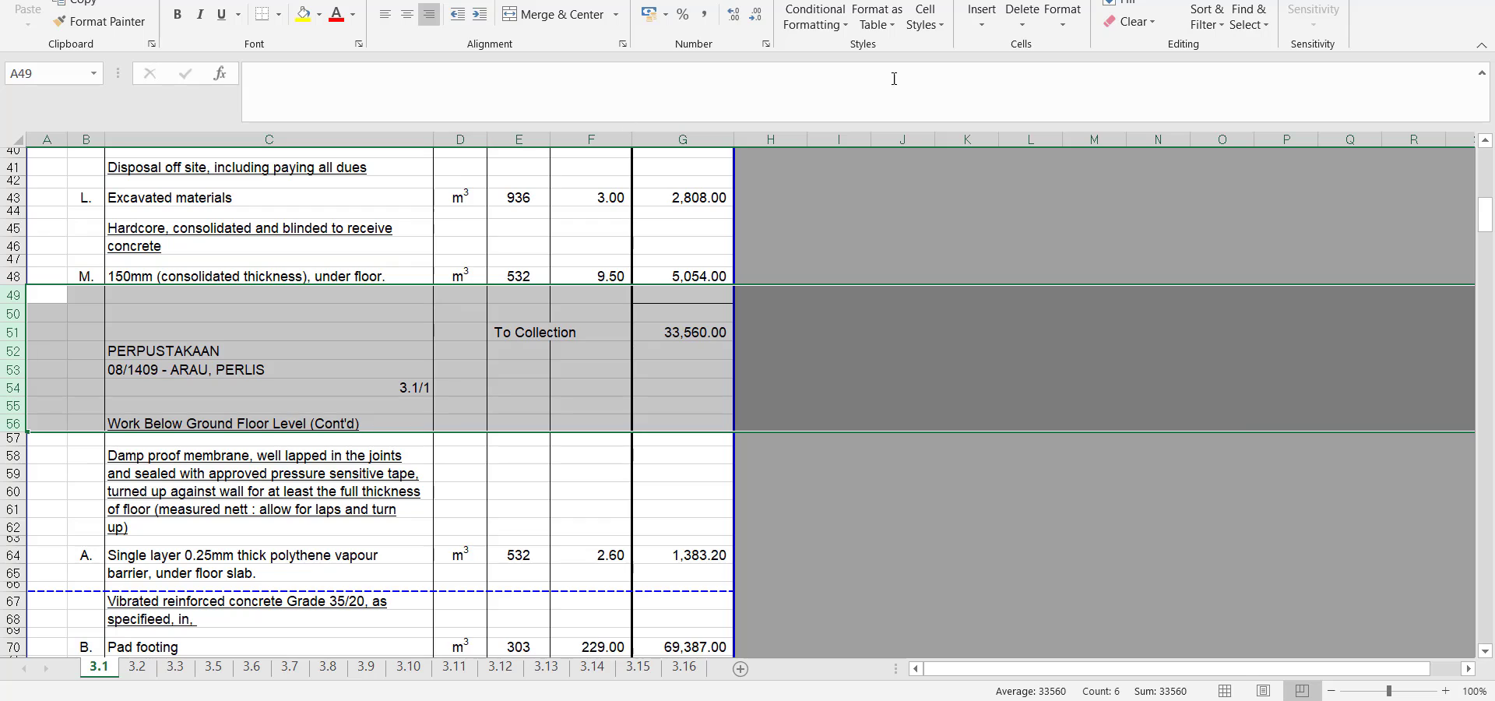
{"action": "left_click", "coordinate": [1021, 14]}
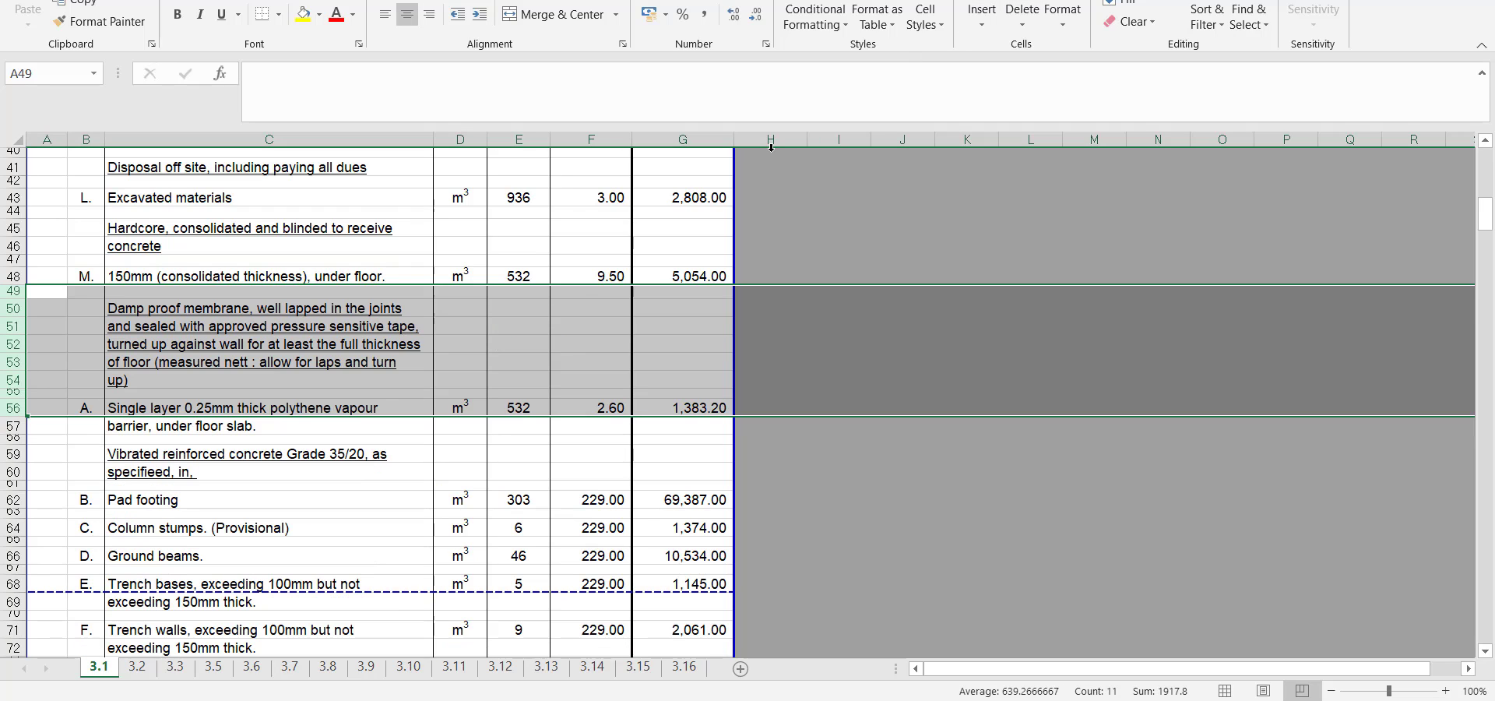
{"action": "left_click", "coordinate": [818, 499]}
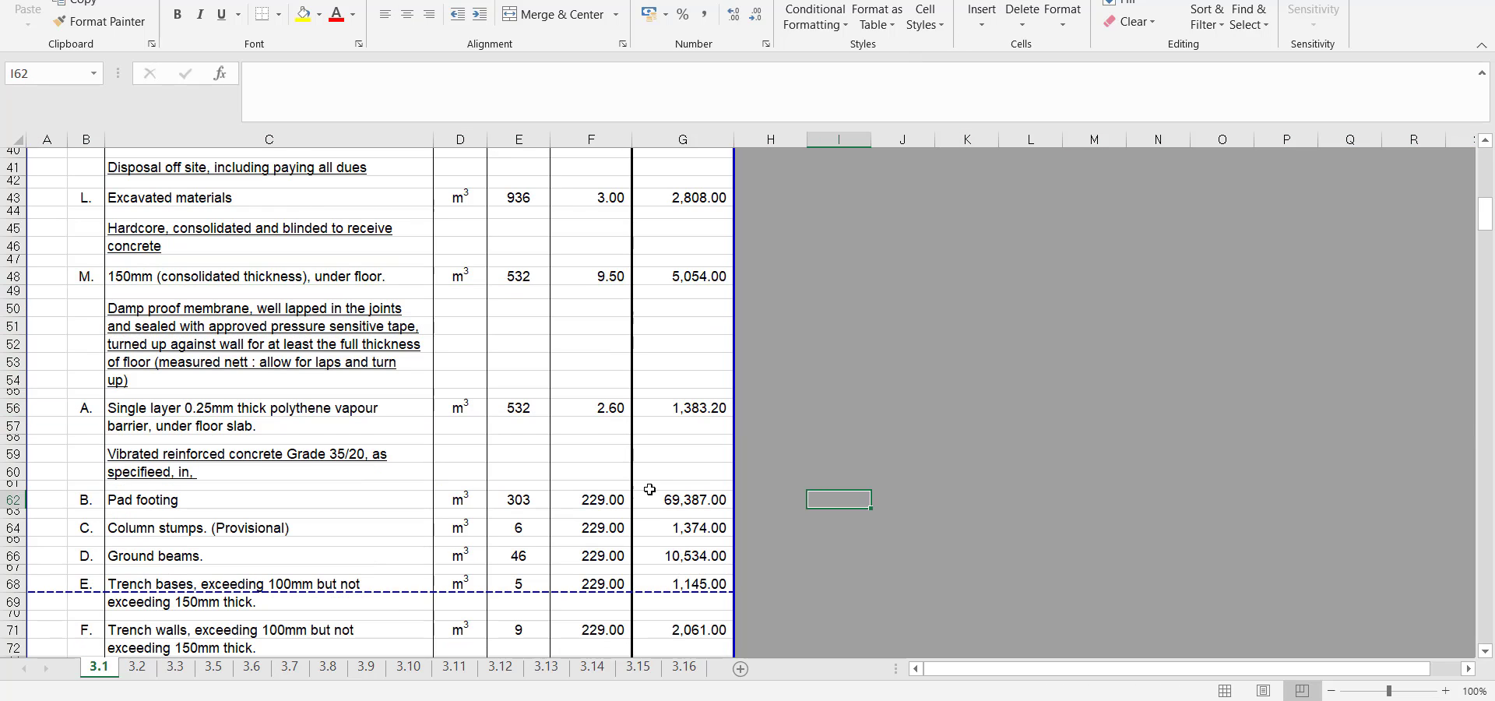
Delete the final collection page from row 323 down on sheet 3.1, including the leftover PERPUSTAKAAN footer rows
{"action": "left_click", "coordinate": [15, 438]}
{"action": "scroll", "coordinate": [16, 438], "scroll_direction": "down", "scroll_amount": 20}
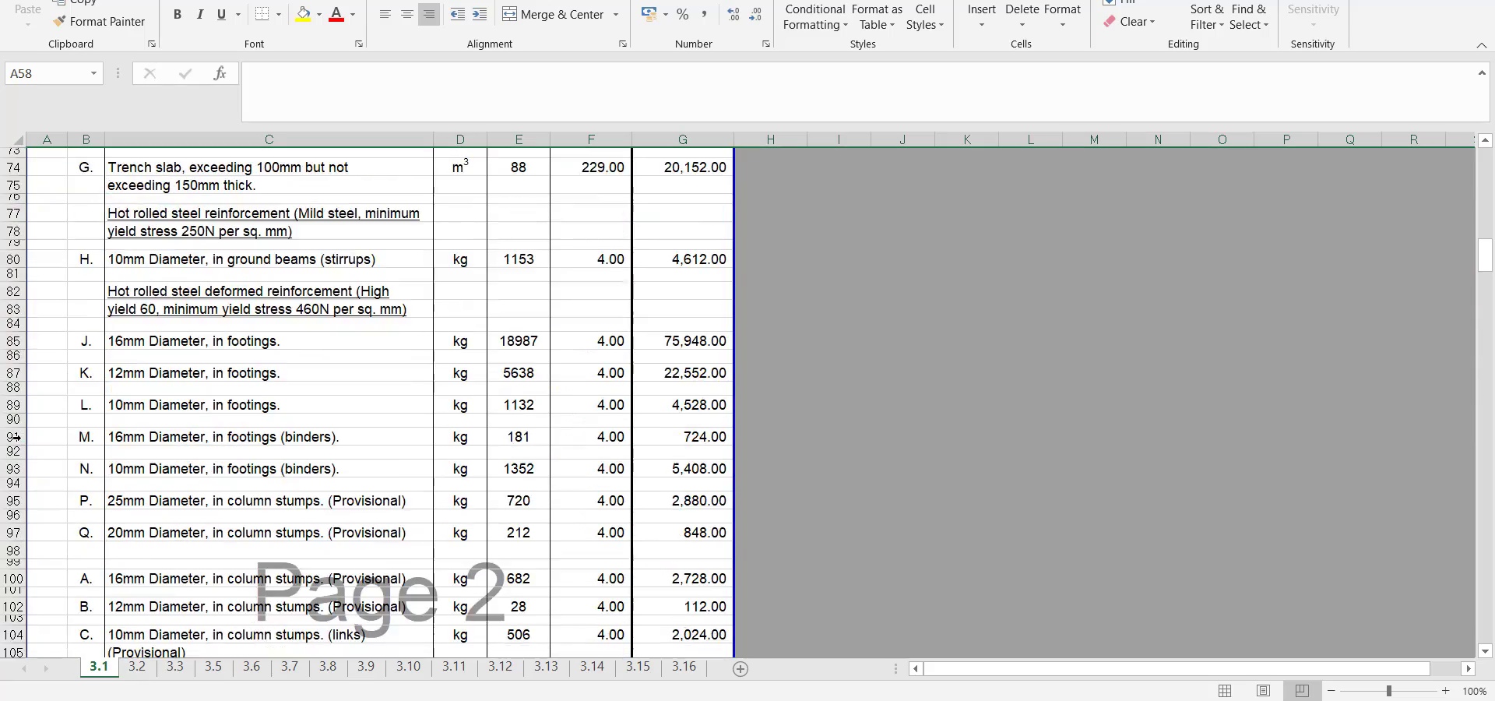
{"action": "scroll", "coordinate": [16, 437], "scroll_direction": "down", "scroll_amount": 18}
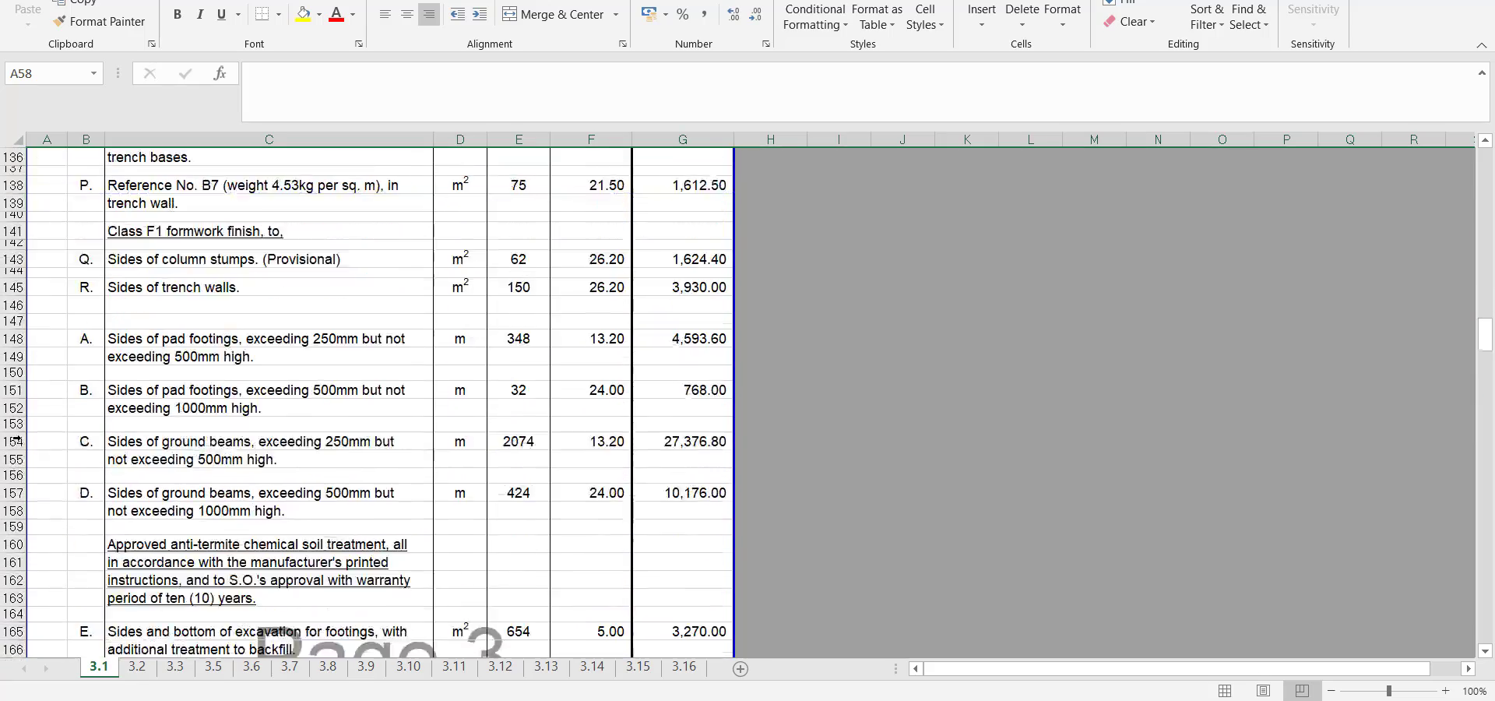
{"action": "scroll", "coordinate": [16, 438], "scroll_direction": "down", "scroll_amount": 20}
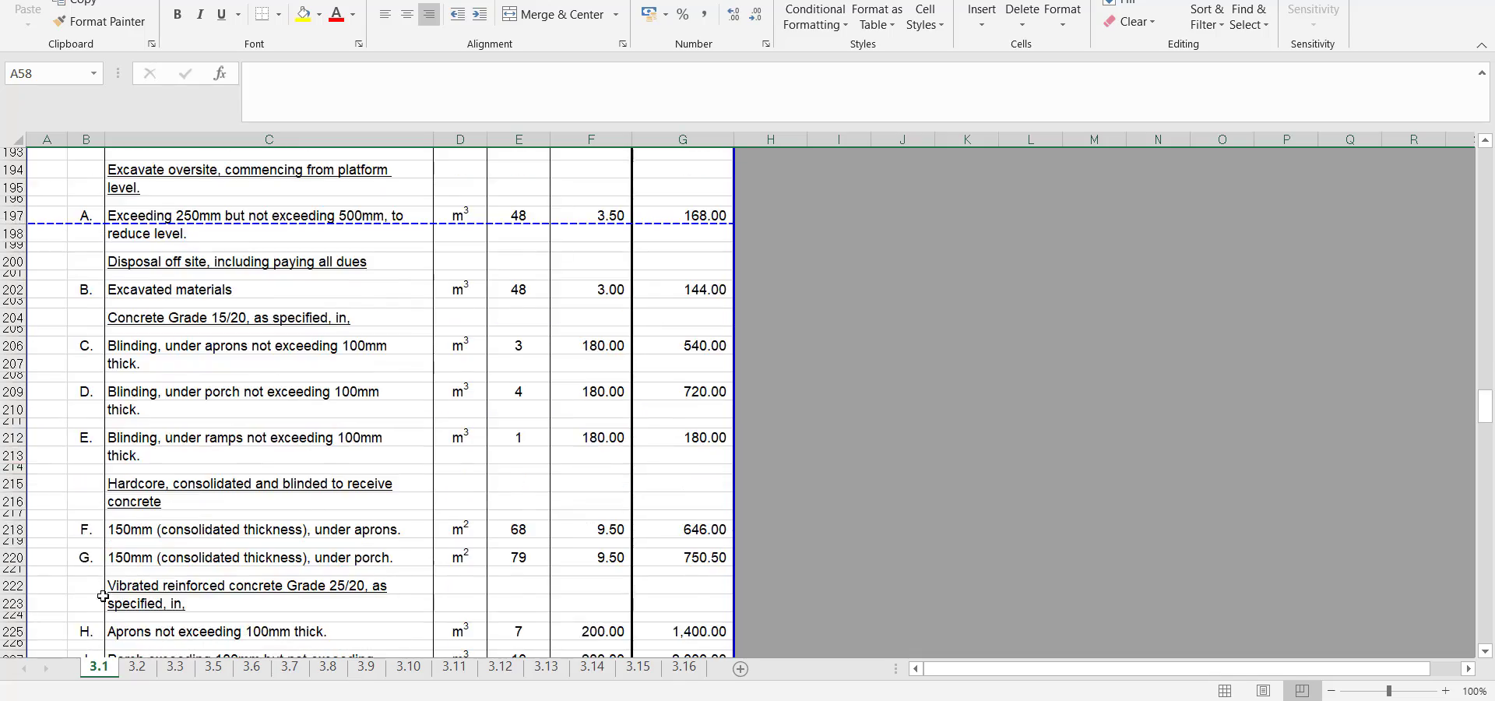
{"action": "scroll", "coordinate": [104, 575], "scroll_direction": "down", "scroll_amount": 20}
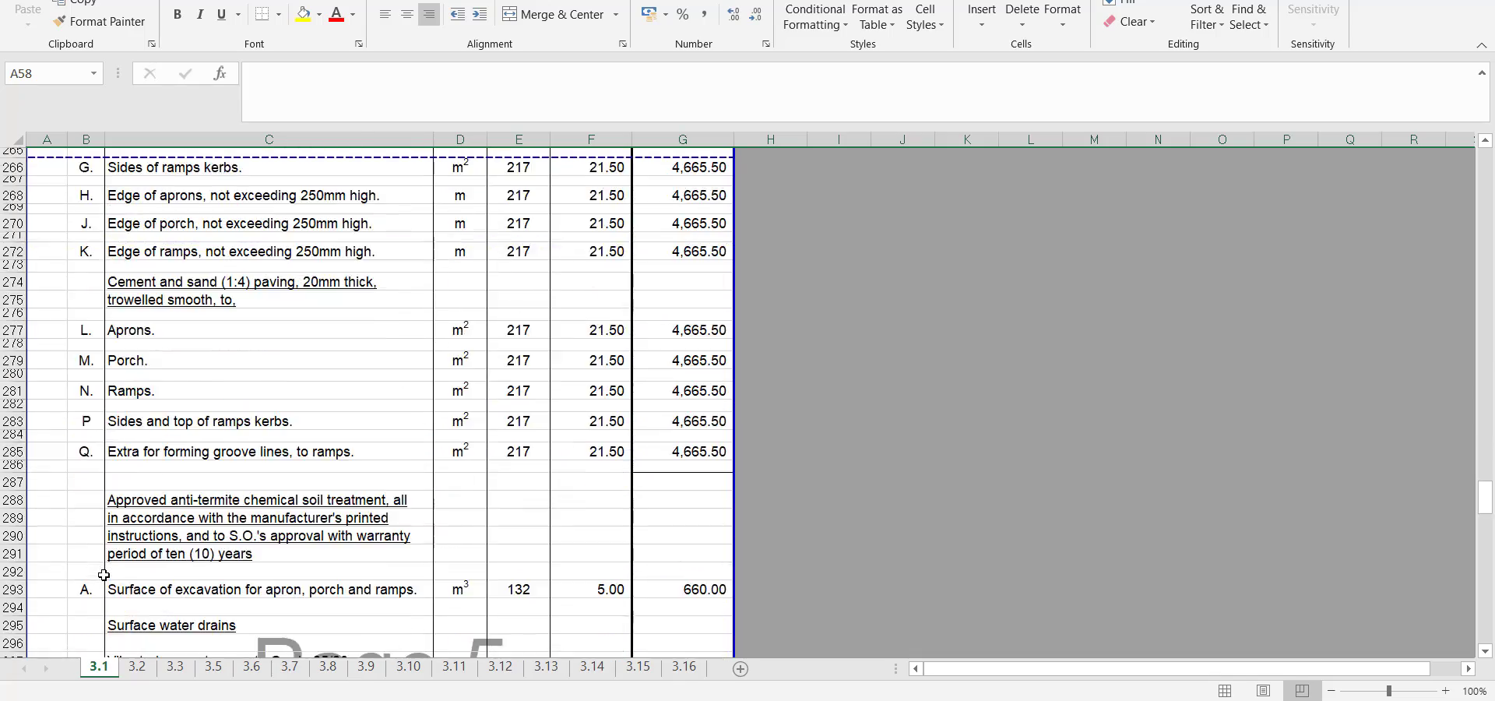
{"action": "scroll", "coordinate": [104, 575], "scroll_direction": "down", "scroll_amount": 6}
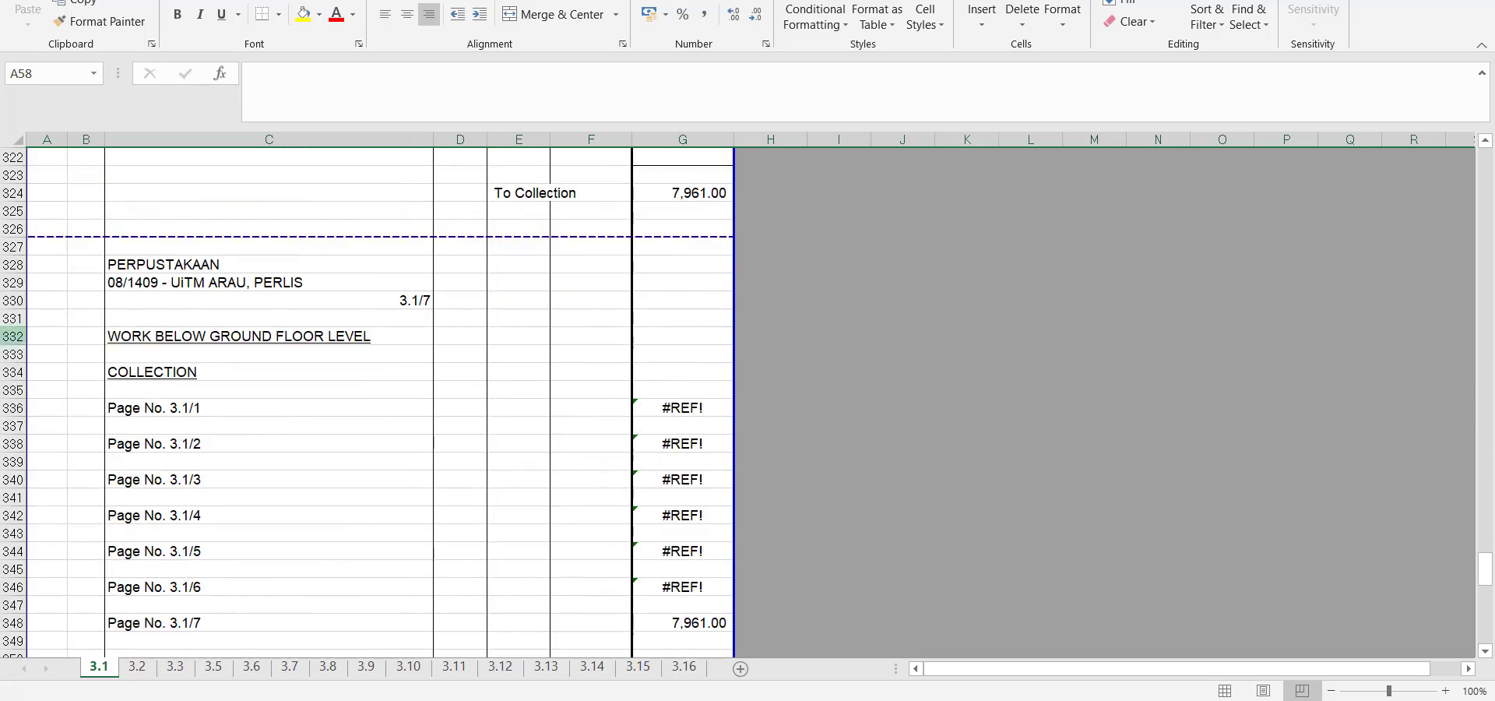
{"action": "left_click_drag", "start_coordinate": [14, 175], "coordinate": [63, 534]}
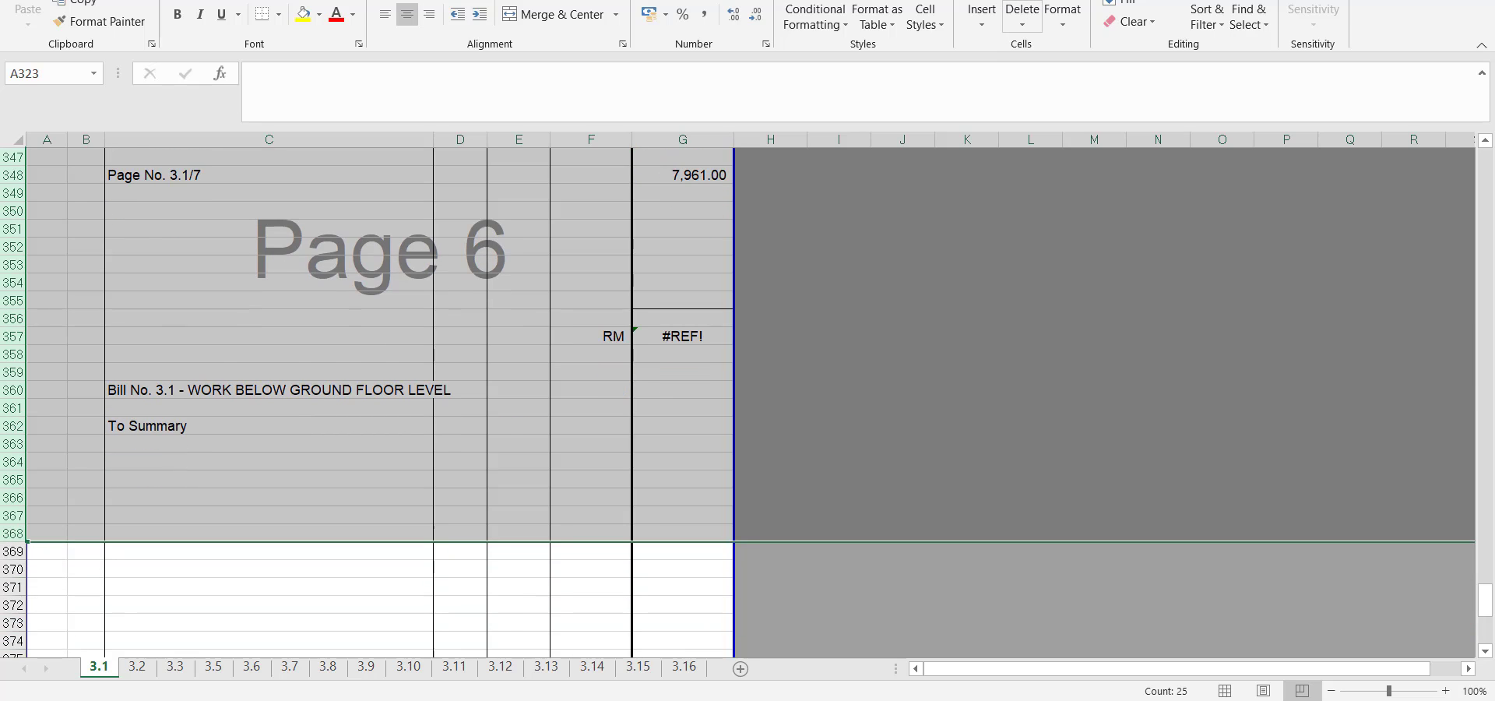
{"action": "left_click", "coordinate": [1022, 12]}
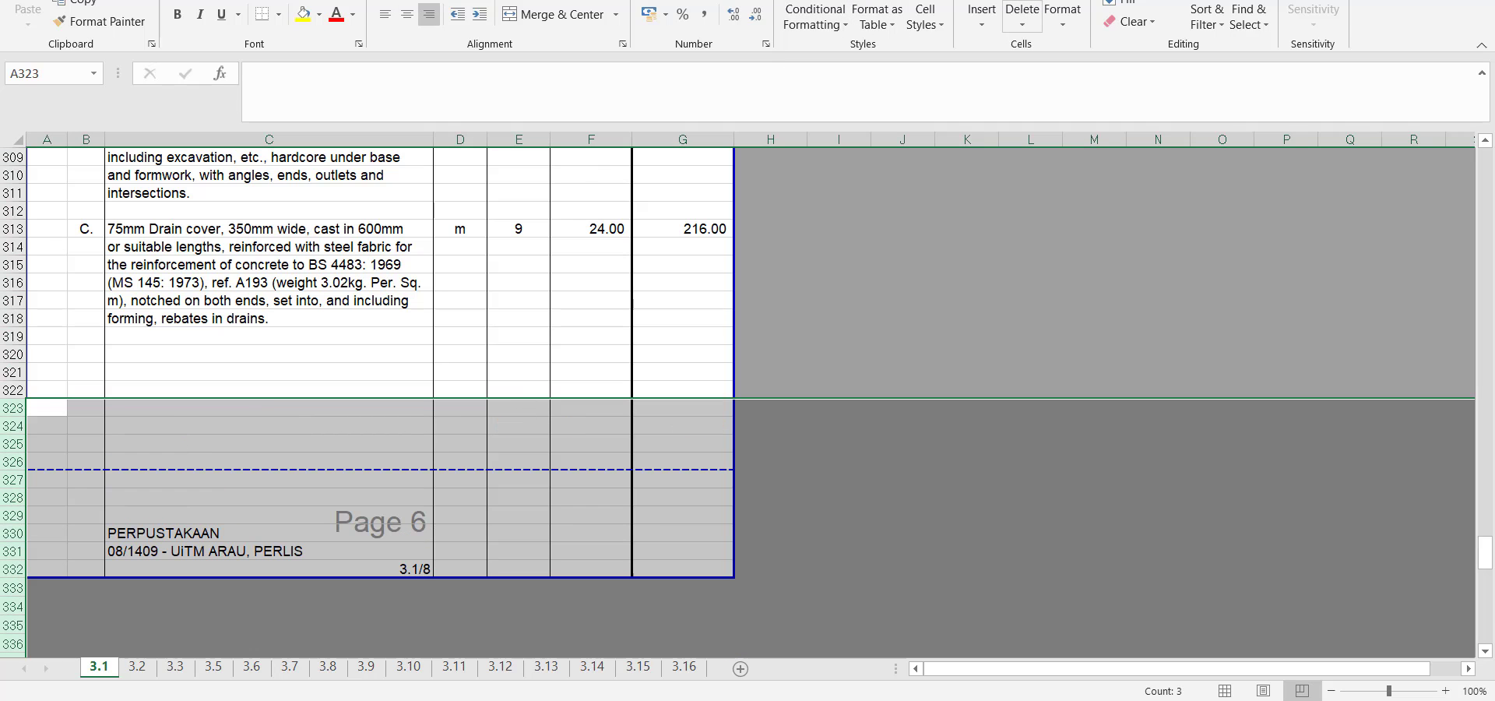
{"action": "left_click", "coordinate": [1023, 11]}
{"action": "left_click", "coordinate": [903, 246]}
{"action": "scroll", "coordinate": [521, 456], "scroll_direction": "up", "scroll_amount": 20}
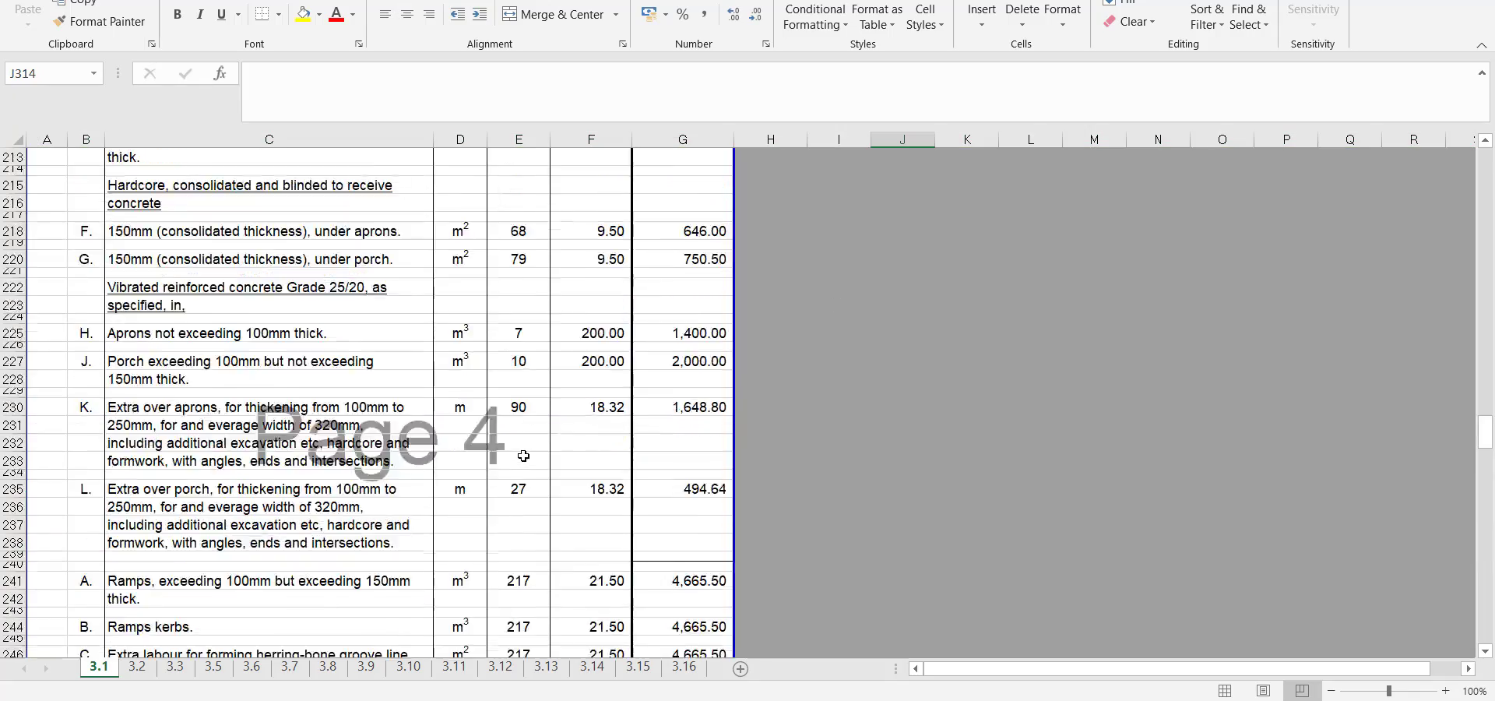
{"action": "scroll", "coordinate": [521, 452], "scroll_direction": "up", "scroll_amount": 20}
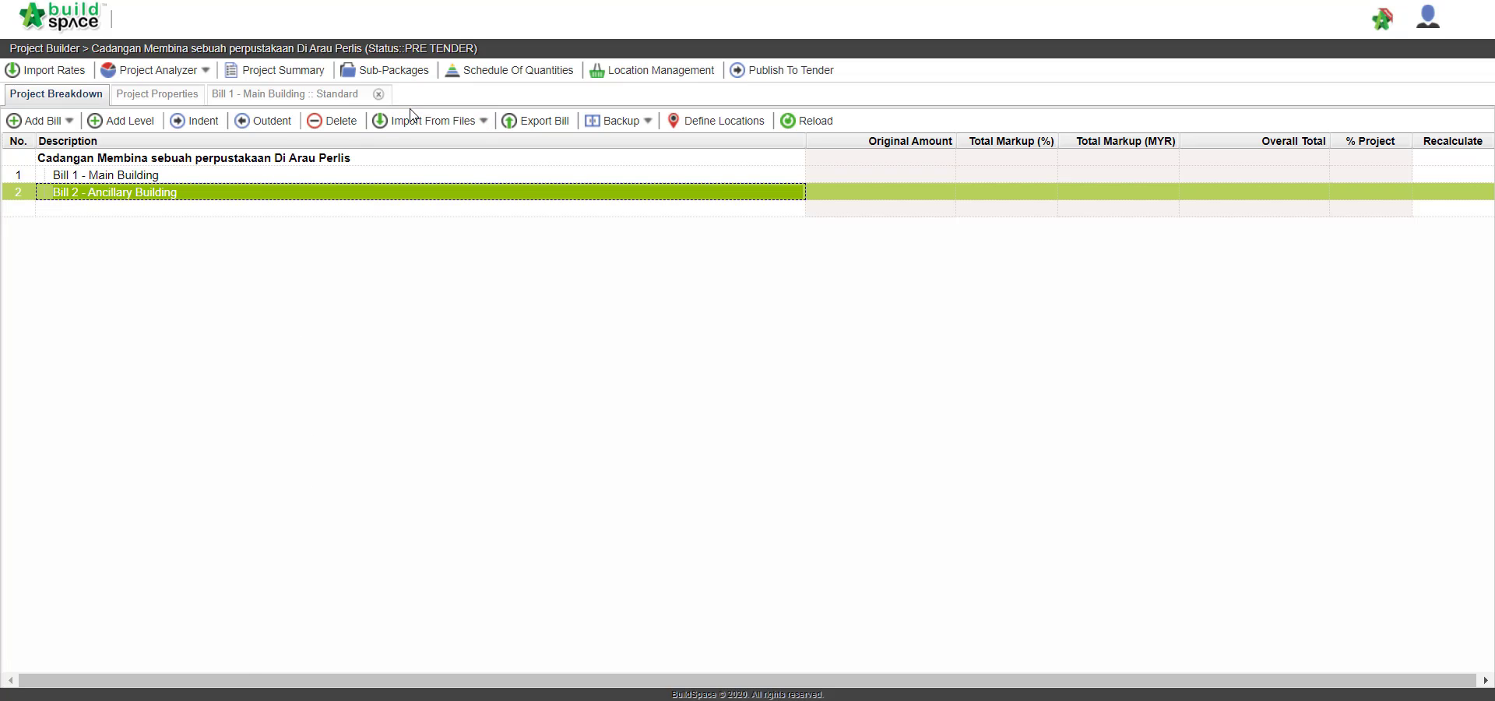
Switch back to BuildSpace and choose "Sample Excel BQ_26102014 edited 1.xls" as the Excel file to import into Bill 2 - Ancillary Building
{"action": "left_click", "coordinate": [412, 121]}
{"action": "left_click", "coordinate": [449, 188]}
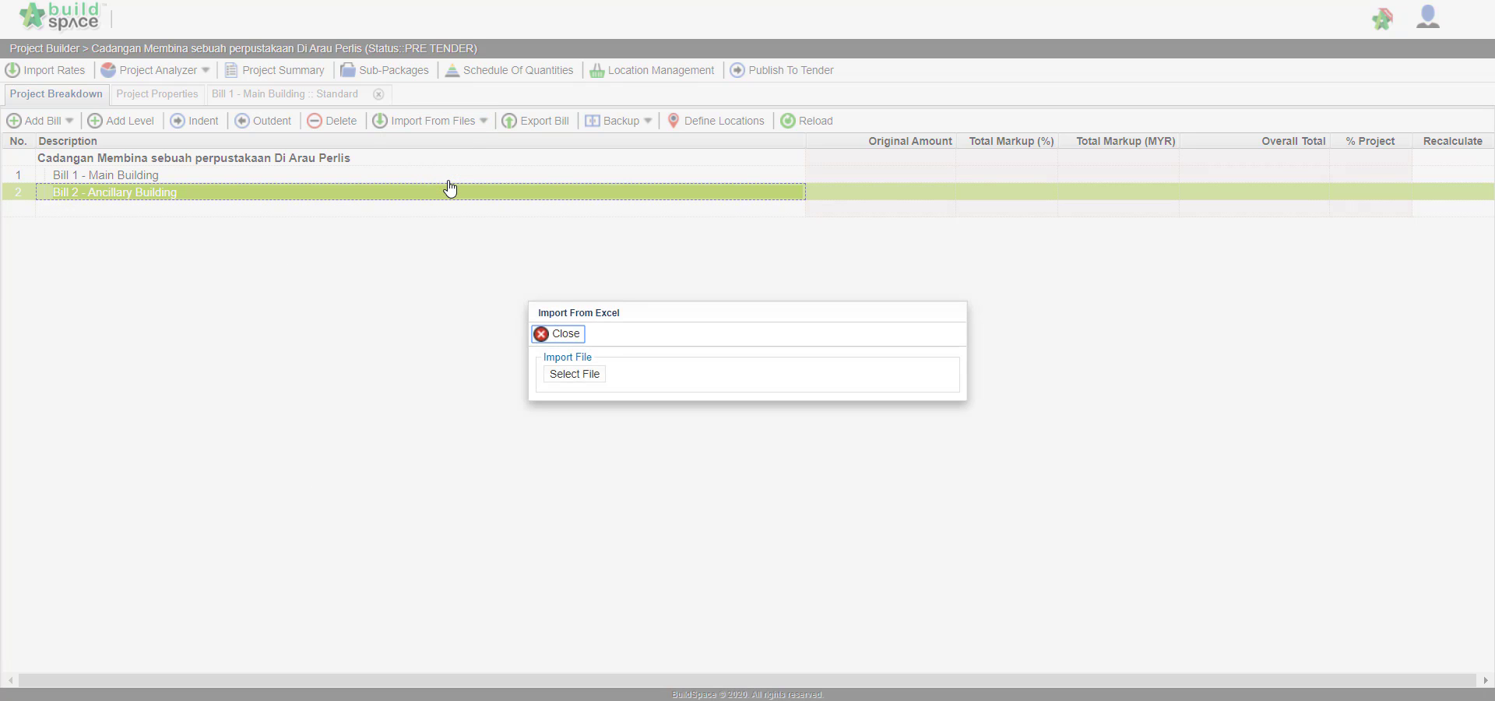
{"action": "left_click", "coordinate": [576, 375]}
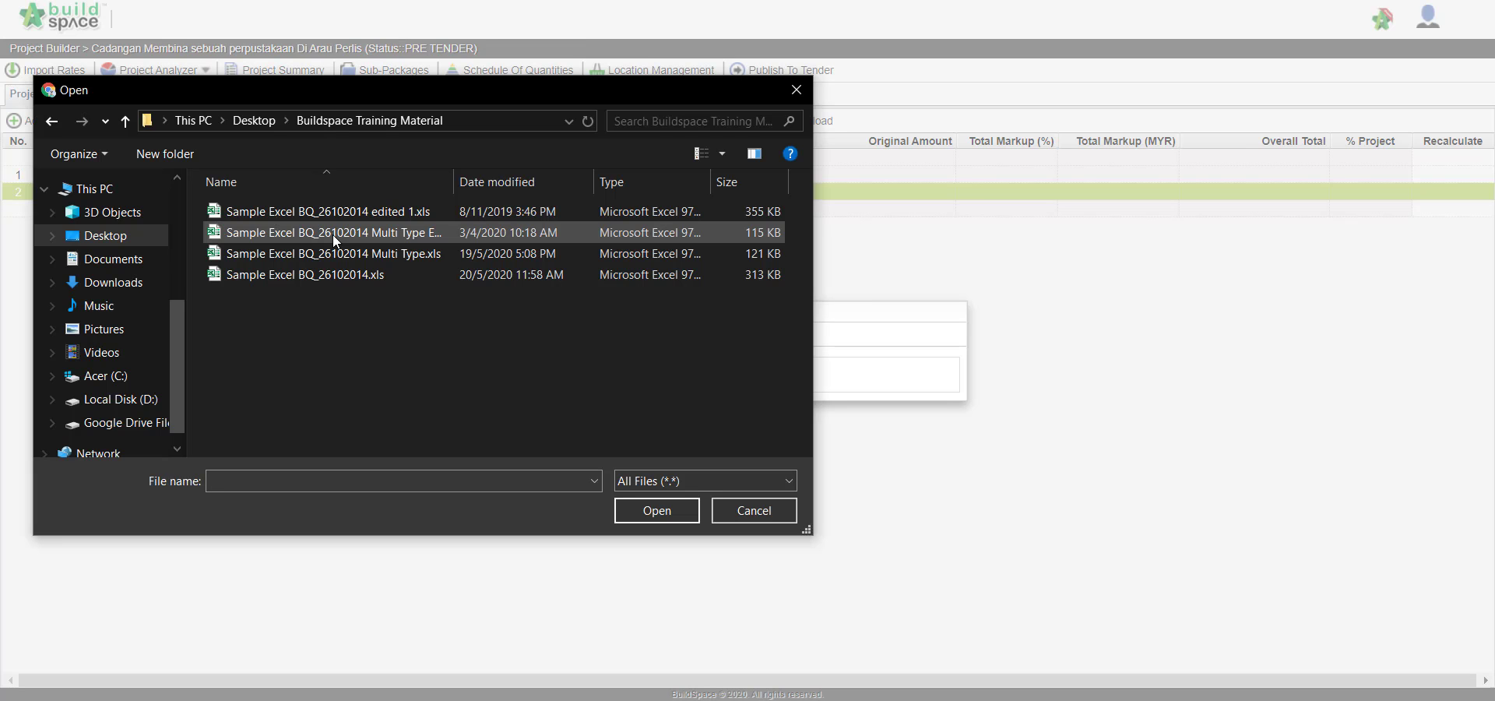
{"action": "double_click", "coordinate": [339, 212]}
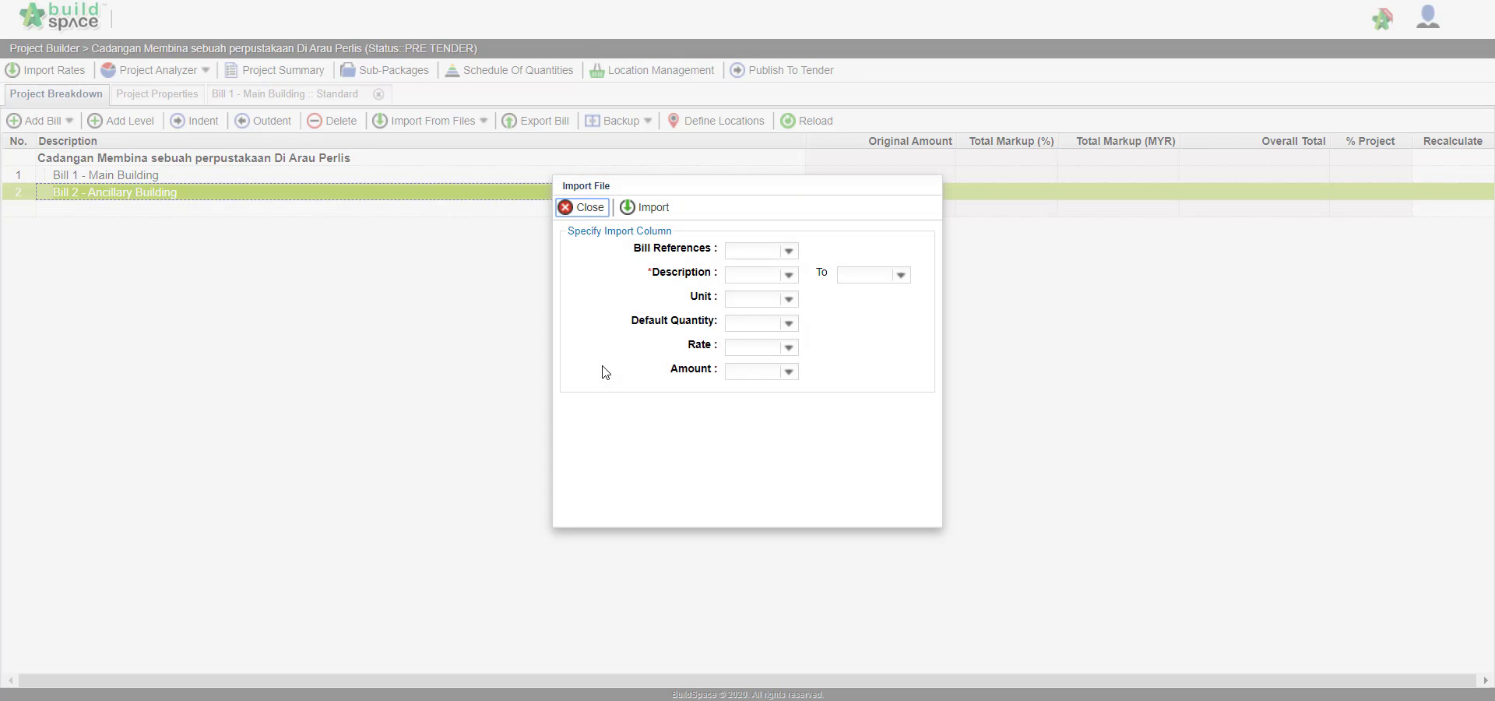
Map the import columns as Description C to C, Unit D, Default Quantity E and Rate F, and load the file's elements
{"action": "left_click", "coordinate": [789, 277]}
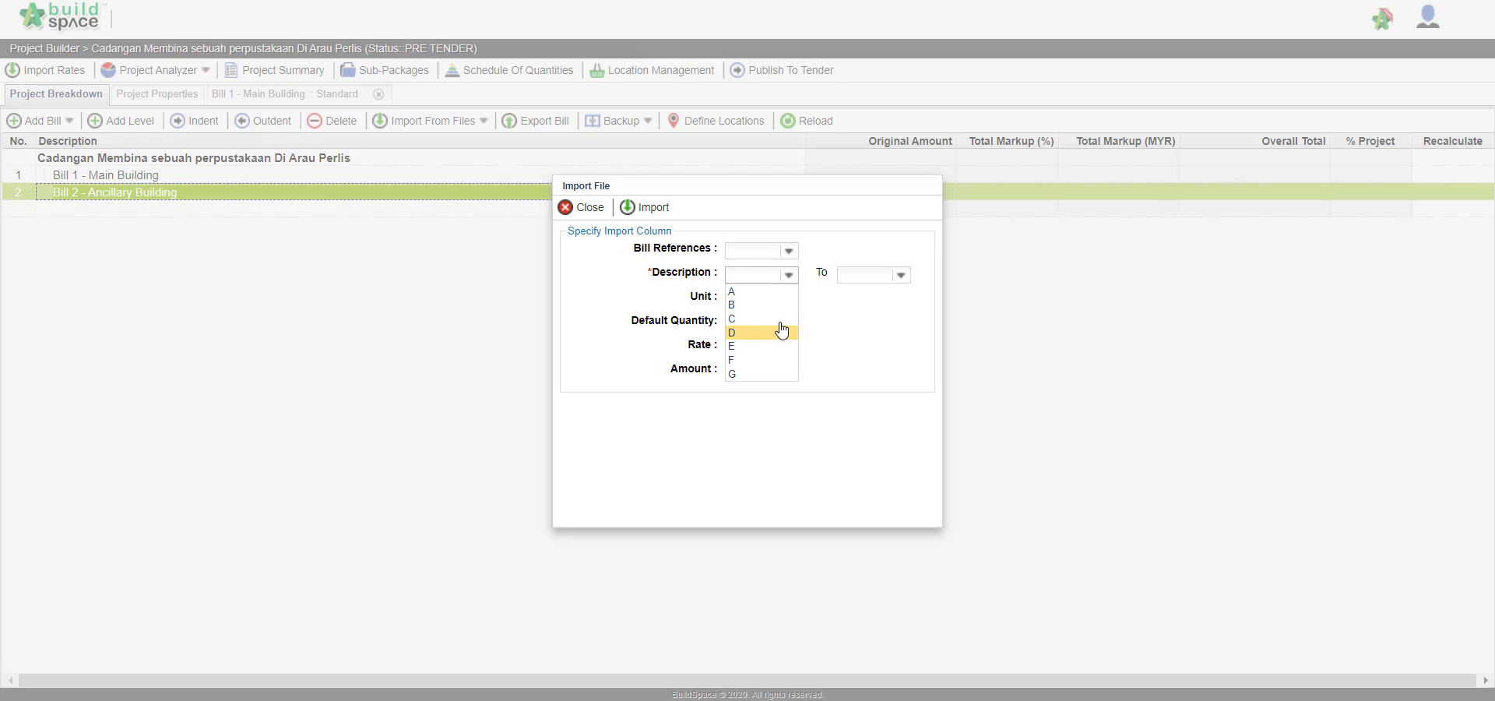
{"action": "left_click", "coordinate": [781, 326]}
{"action": "left_click", "coordinate": [901, 276]}
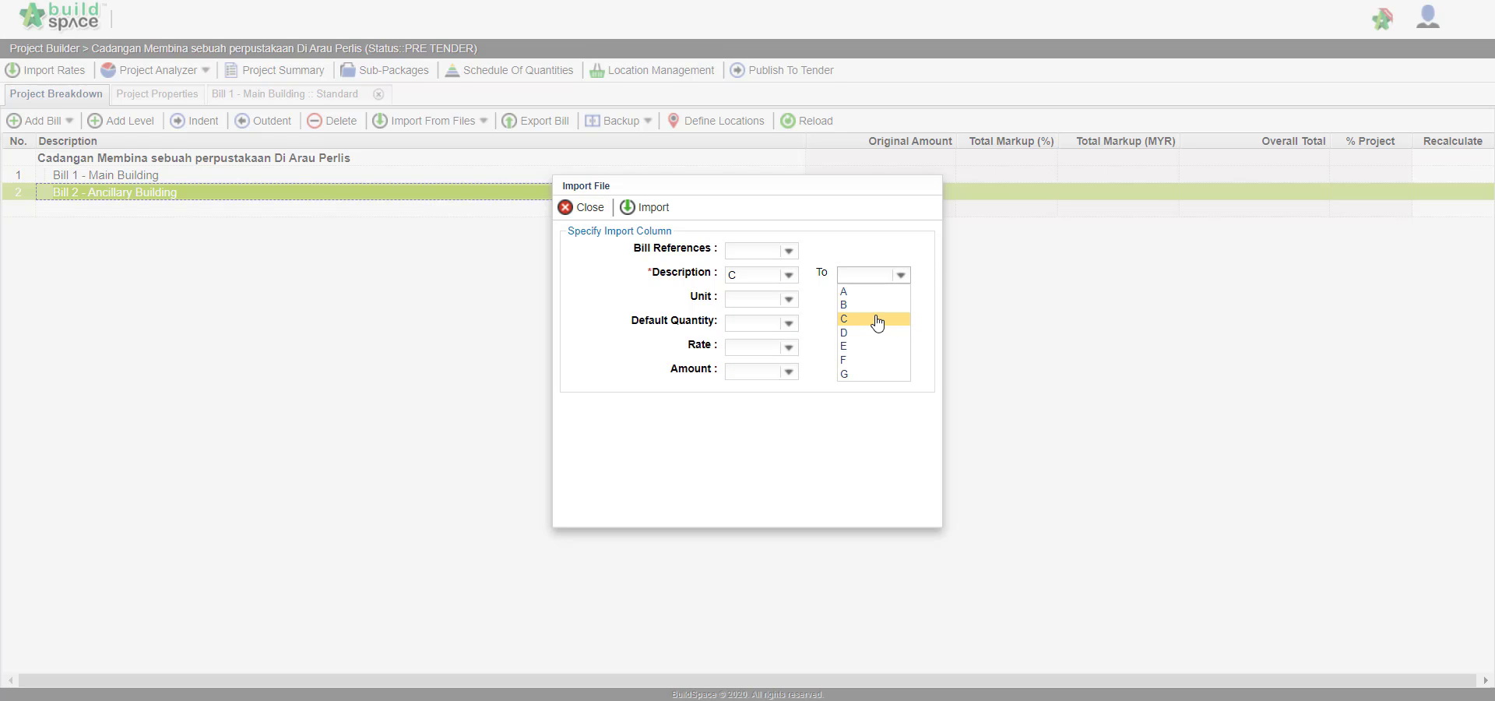
{"action": "left_click", "coordinate": [875, 324]}
{"action": "left_click", "coordinate": [789, 299]}
{"action": "left_click", "coordinate": [774, 358]}
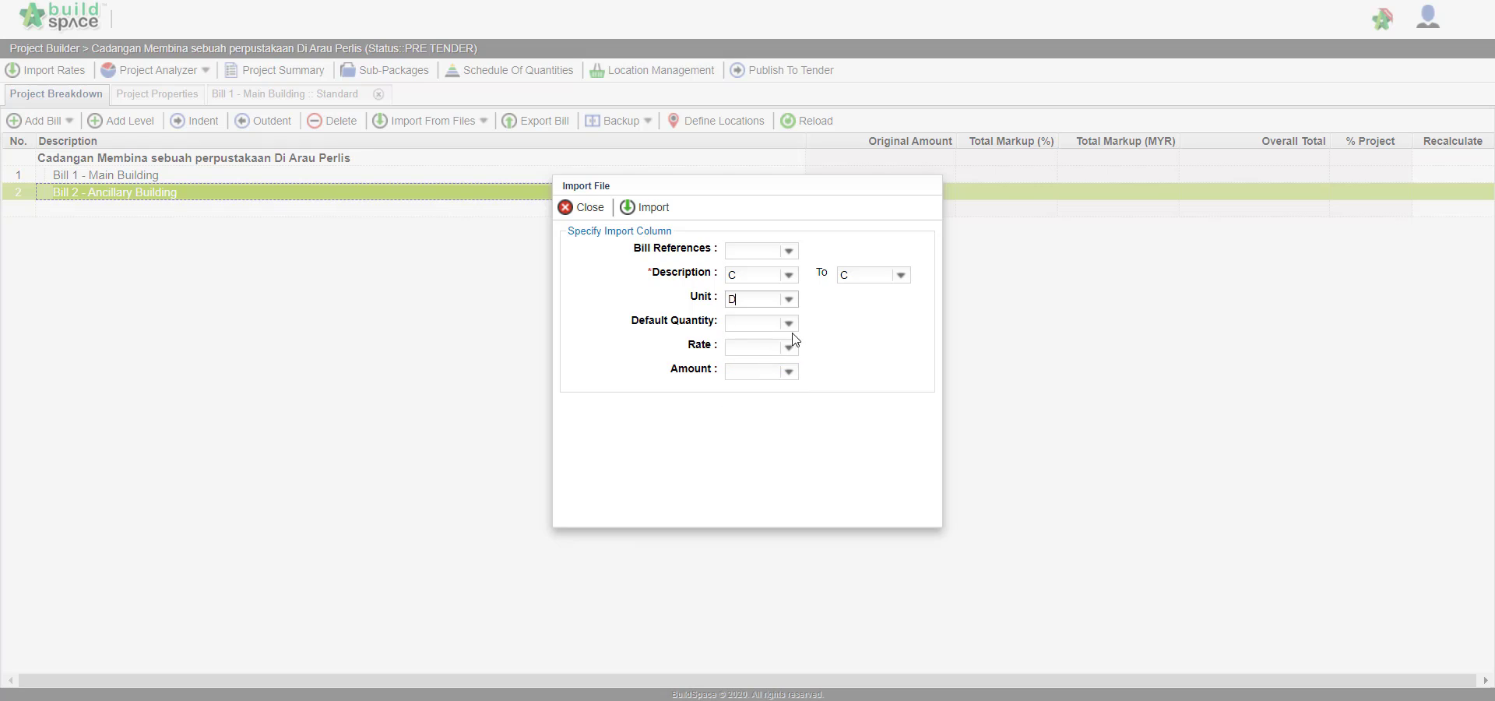
{"action": "left_click", "coordinate": [789, 323]}
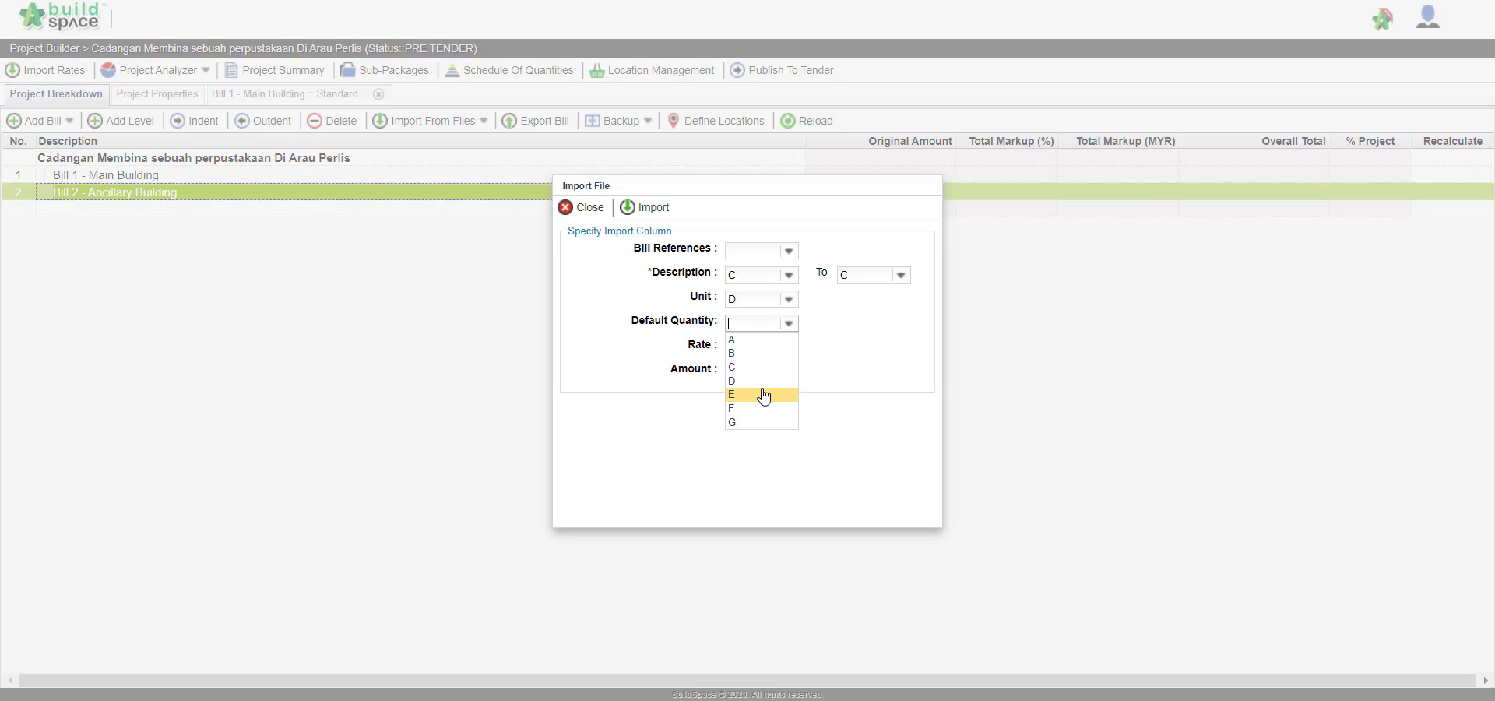
{"action": "left_click", "coordinate": [762, 395]}
{"action": "left_click", "coordinate": [789, 348]}
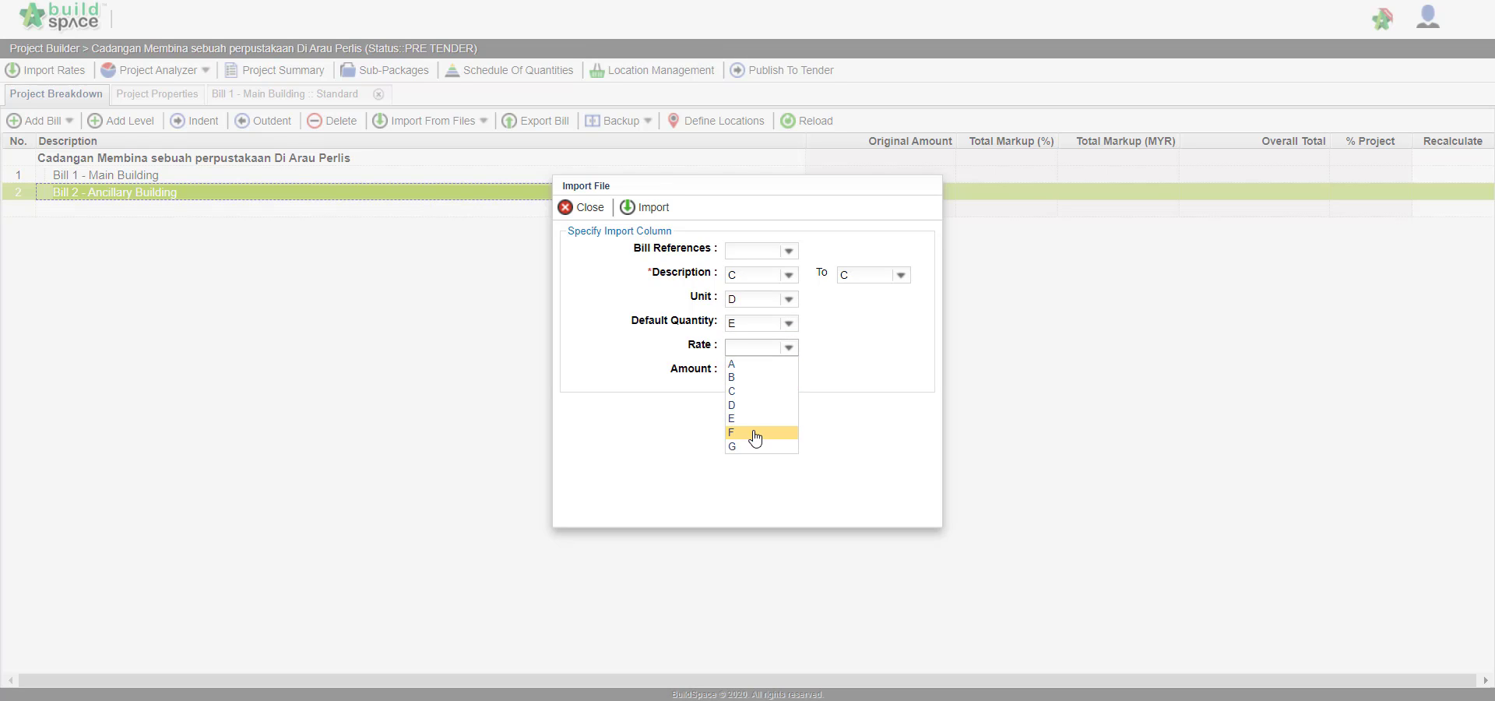
{"action": "left_click", "coordinate": [754, 431]}
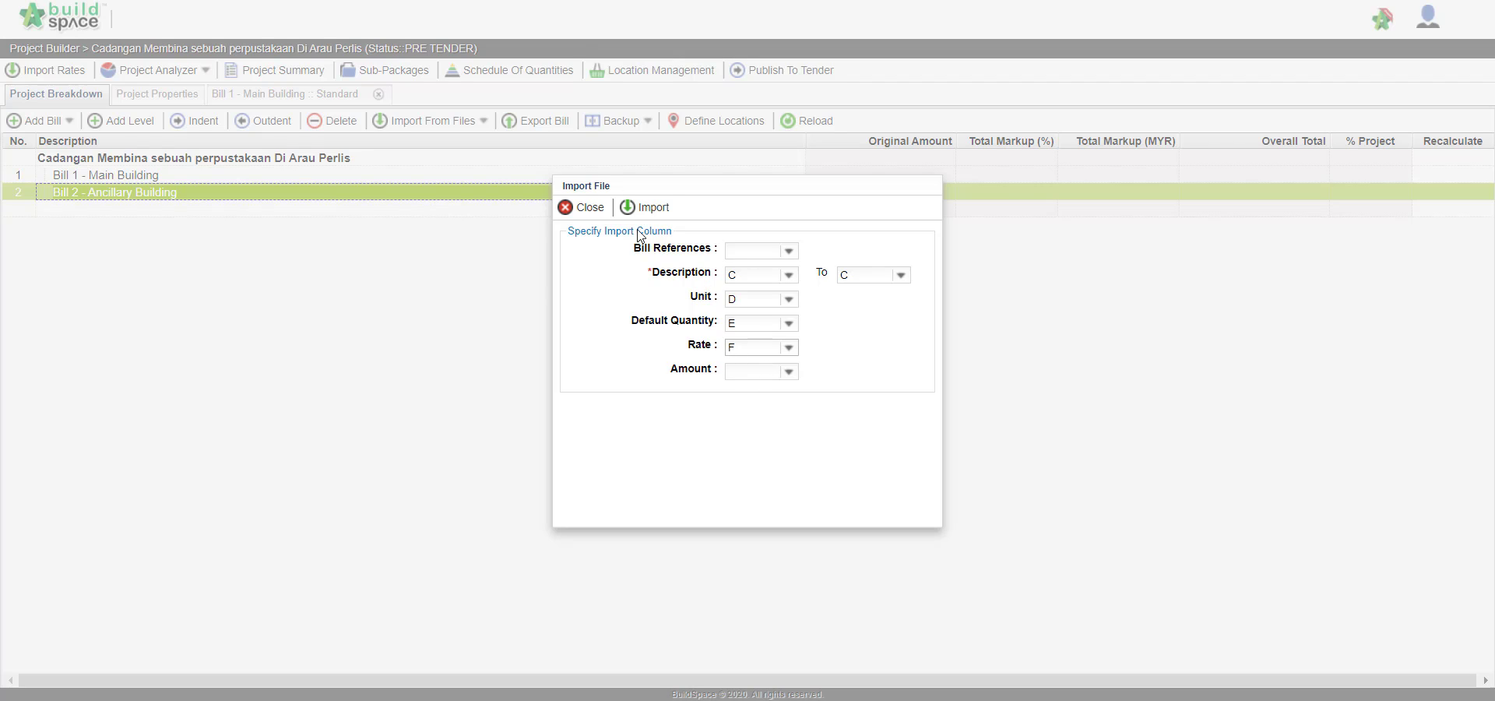
{"action": "left_click", "coordinate": [644, 207]}
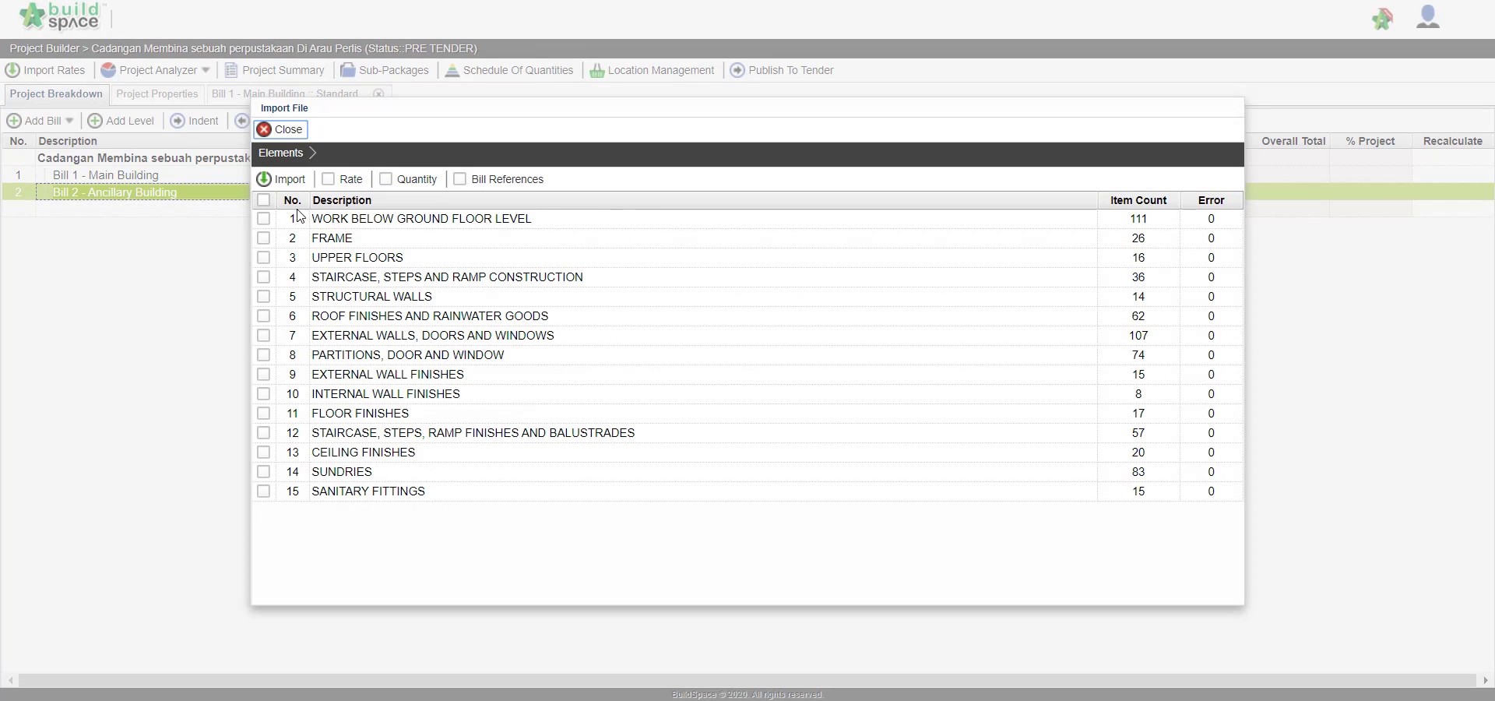
Import all listed elements with their rates and quantities into Bill 2 - Ancillary Building and select that bill
{"action": "left_click", "coordinate": [263, 200]}
{"action": "left_click", "coordinate": [328, 178]}
{"action": "left_click", "coordinate": [385, 179]}
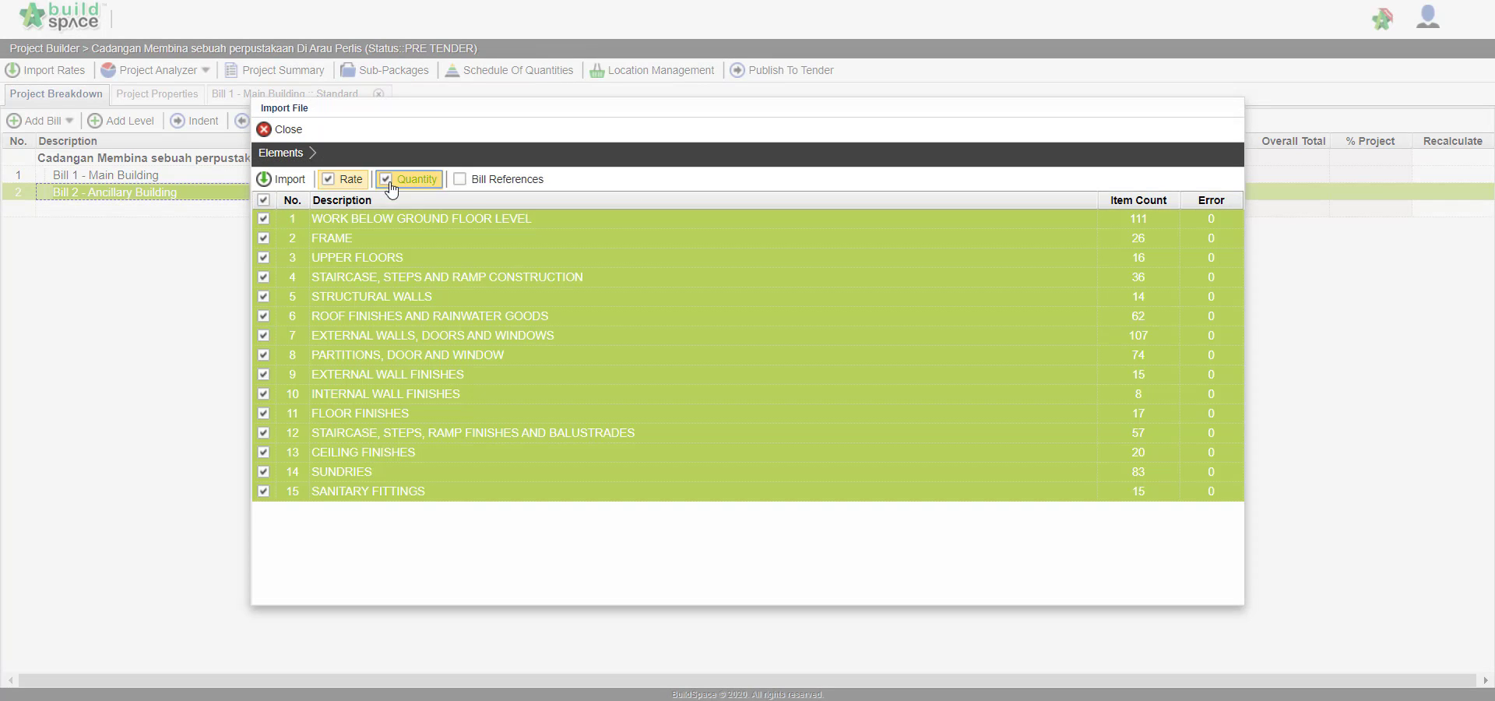
{"action": "left_click", "coordinate": [282, 178]}
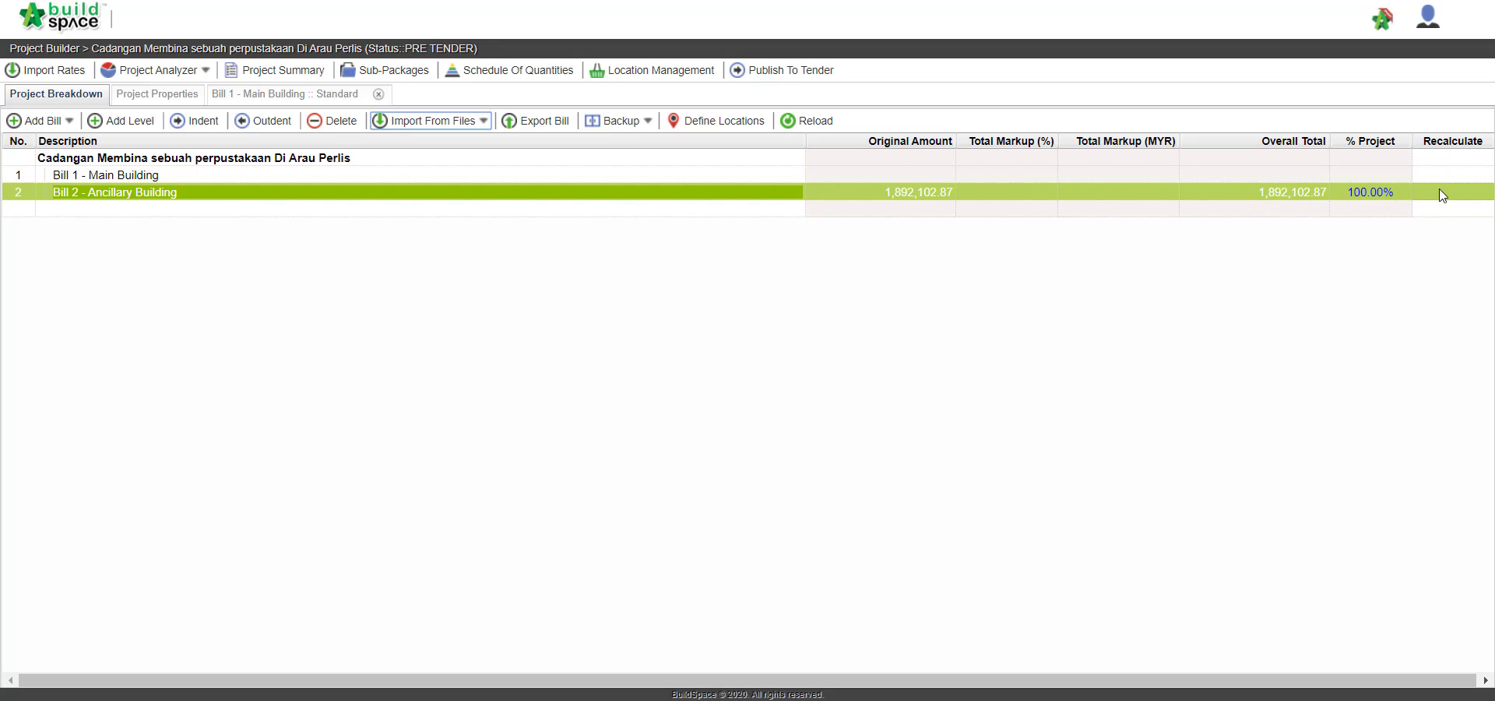
{"action": "left_click", "coordinate": [125, 197]}
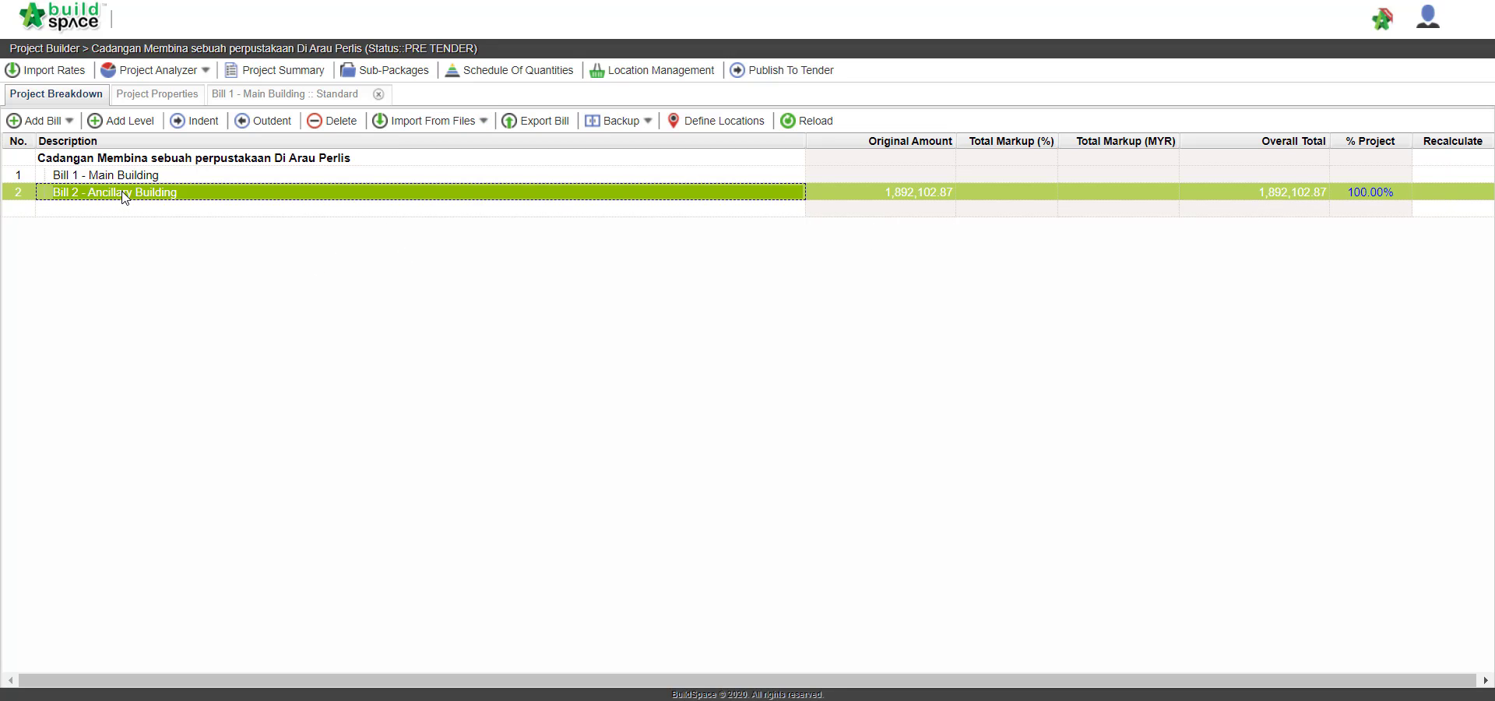
Open Bill 2 - Ancillary Building and view its imported elements and items
{"action": "double_click", "coordinate": [124, 197]}
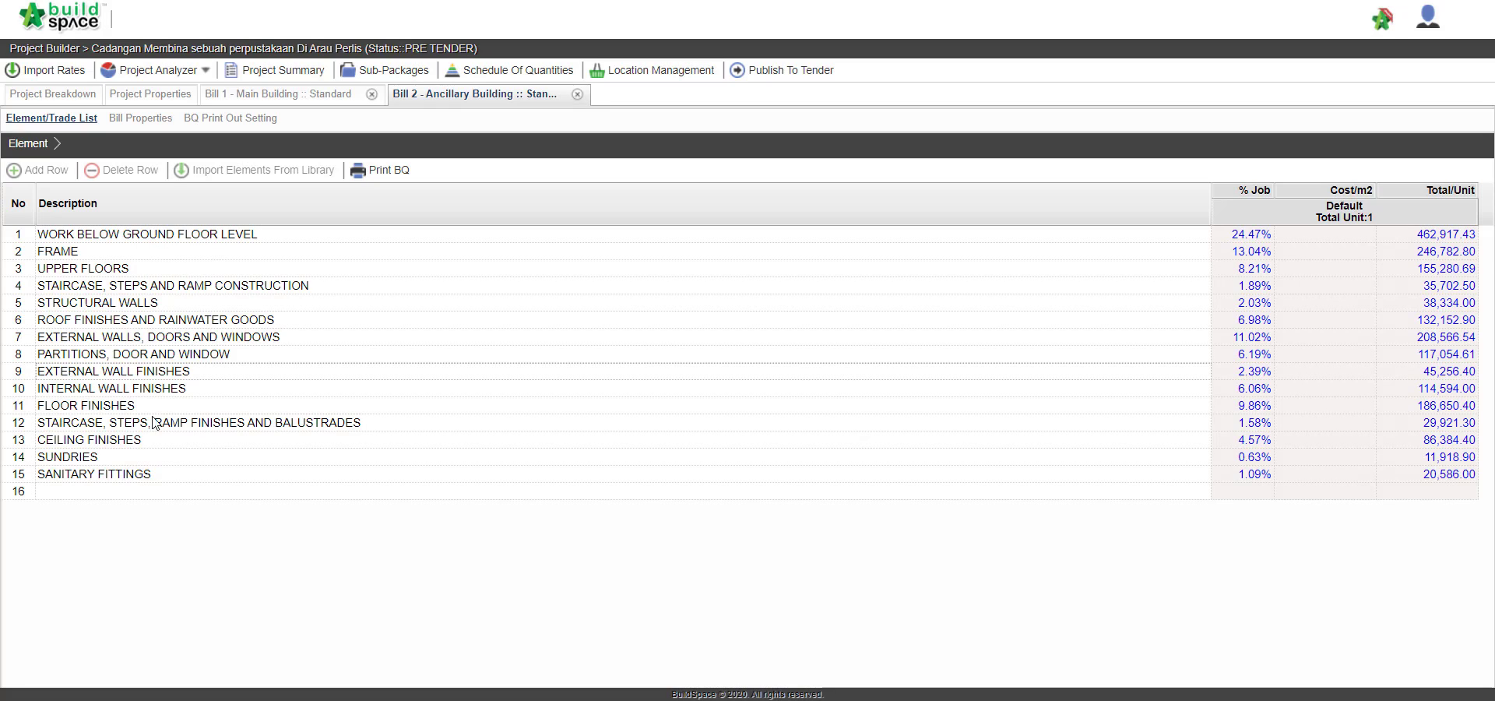
{"action": "double_click", "coordinate": [137, 248]}
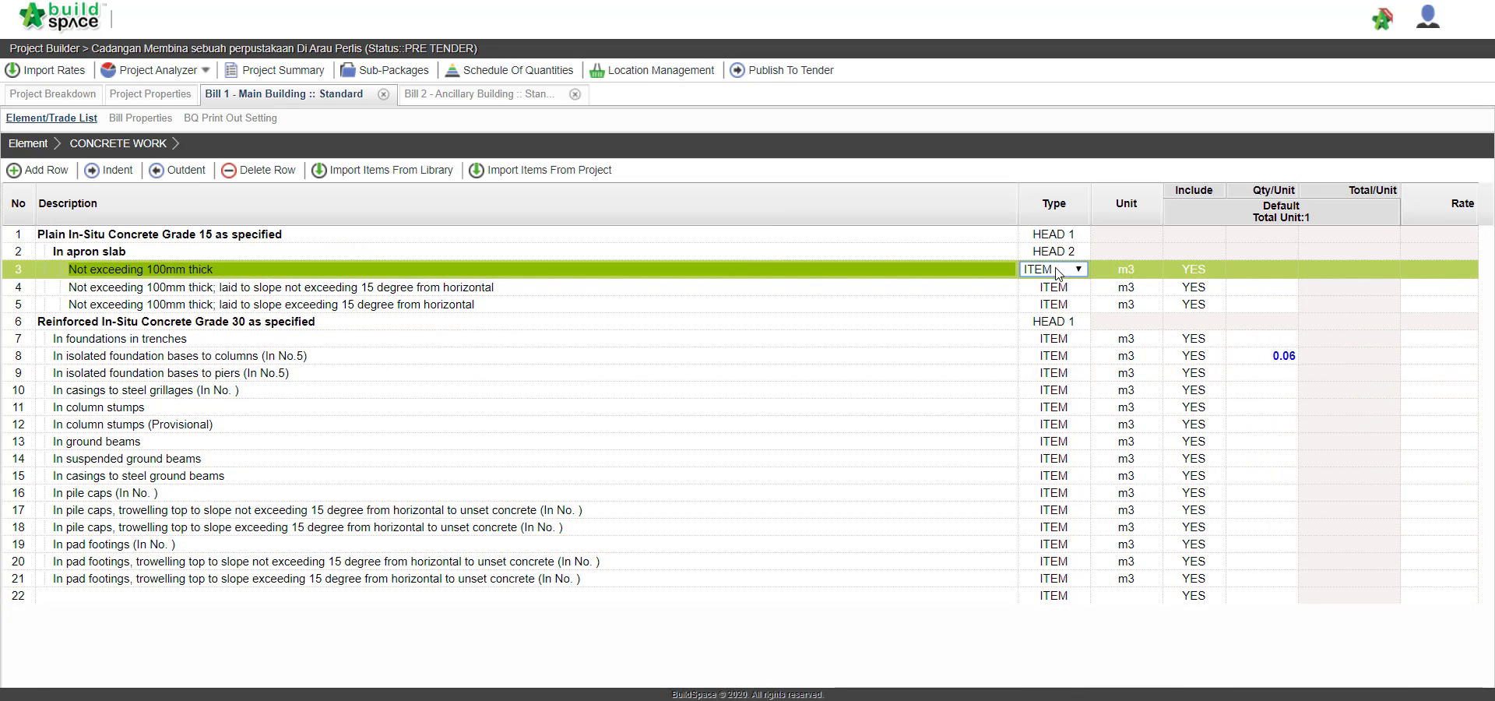
In Bill 1's CONCRETE WORK, change the apron slab item "Not exceeding 100mm thick" to type ITEM-PC and save a prime cost supply rate of MYR 50
{"action": "left_click", "coordinate": [1056, 269]}
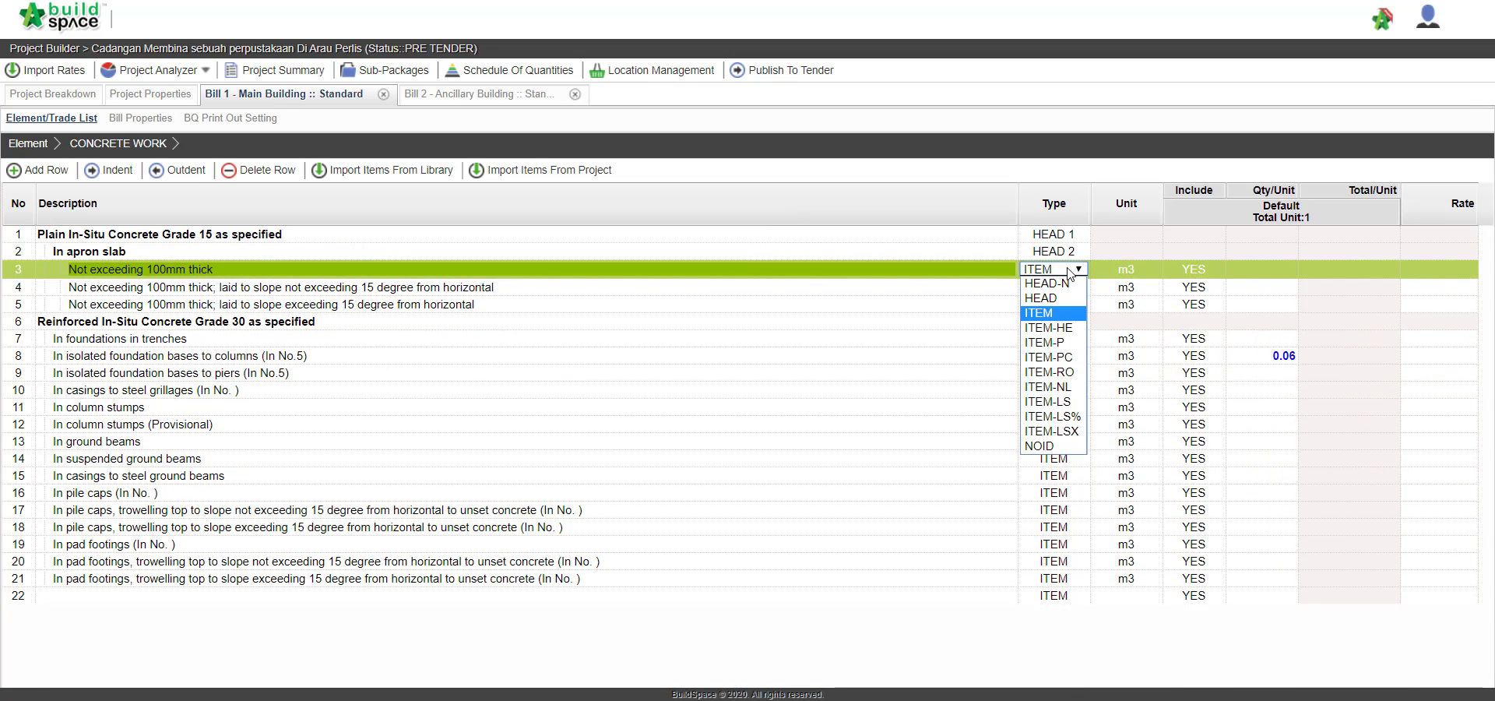
{"action": "left_click", "coordinate": [1077, 363]}
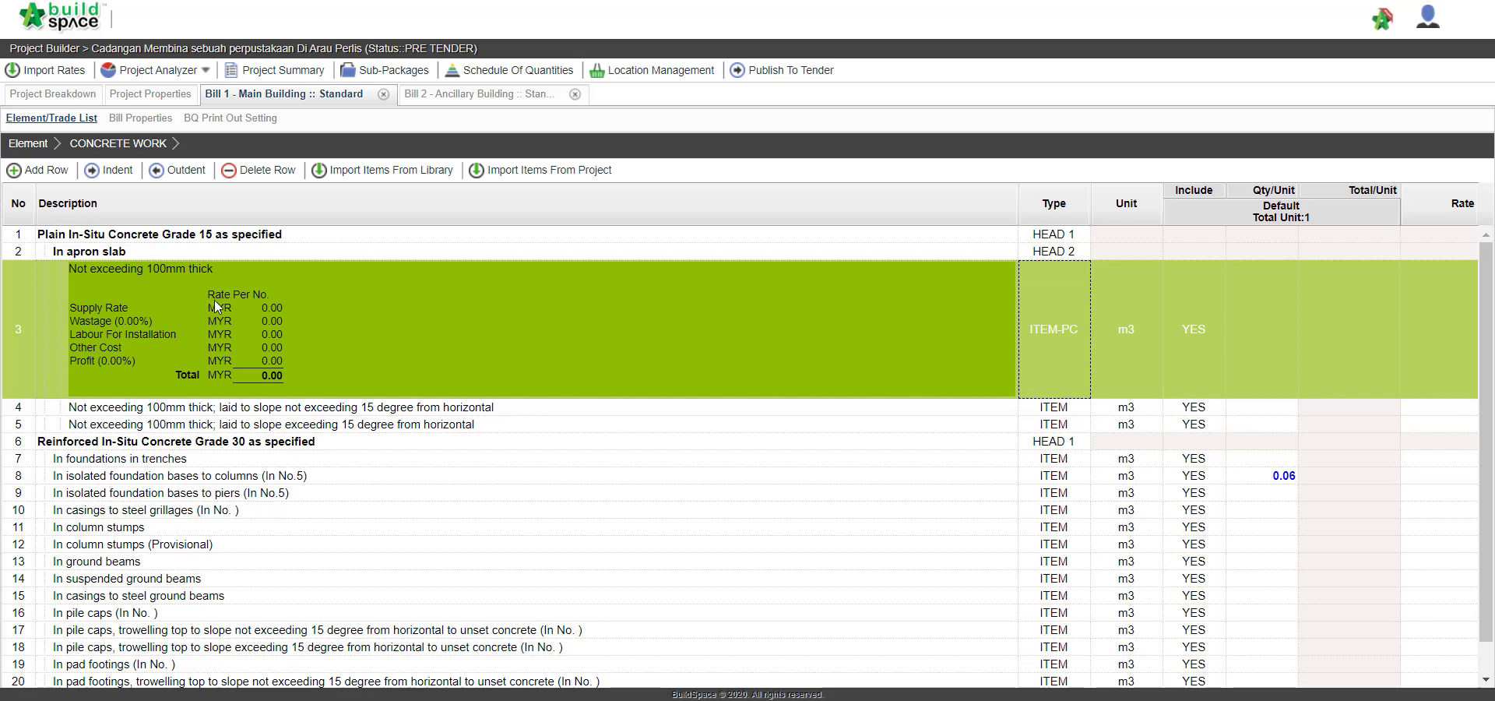
{"action": "double_click", "coordinate": [1450, 325]}
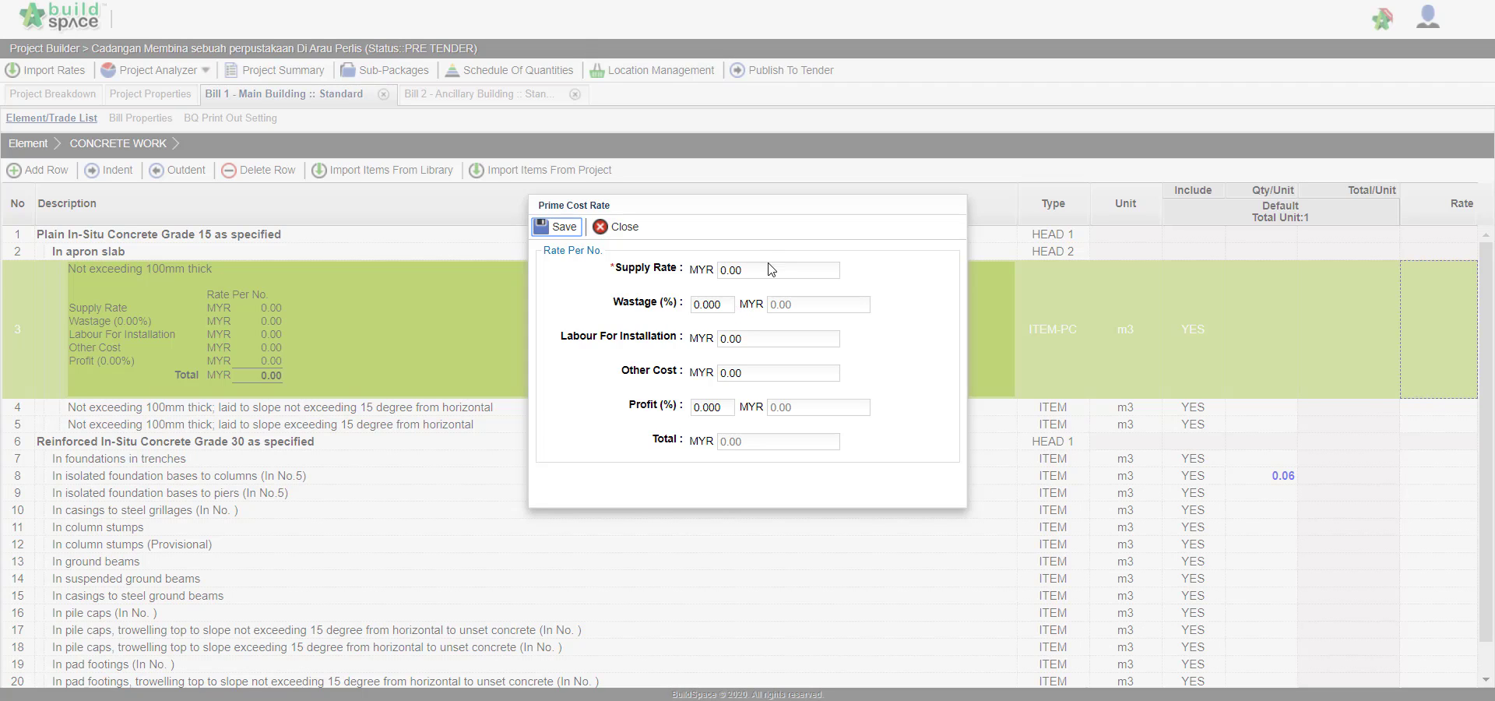
{"action": "left_click", "coordinate": [771, 267]}
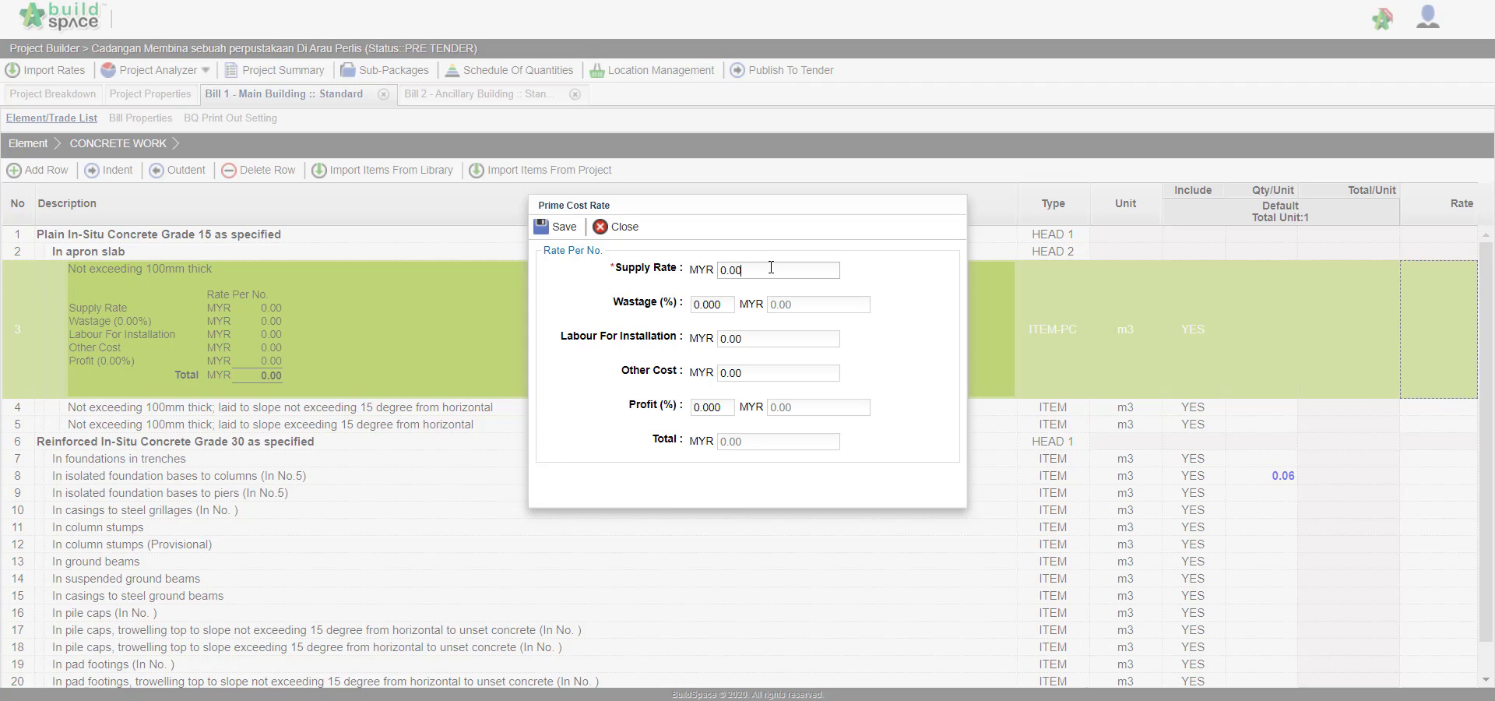
{"action": "double_click", "coordinate": [743, 271]}
{"action": "type", "text": "50"}
{"action": "left_click", "coordinate": [551, 228]}
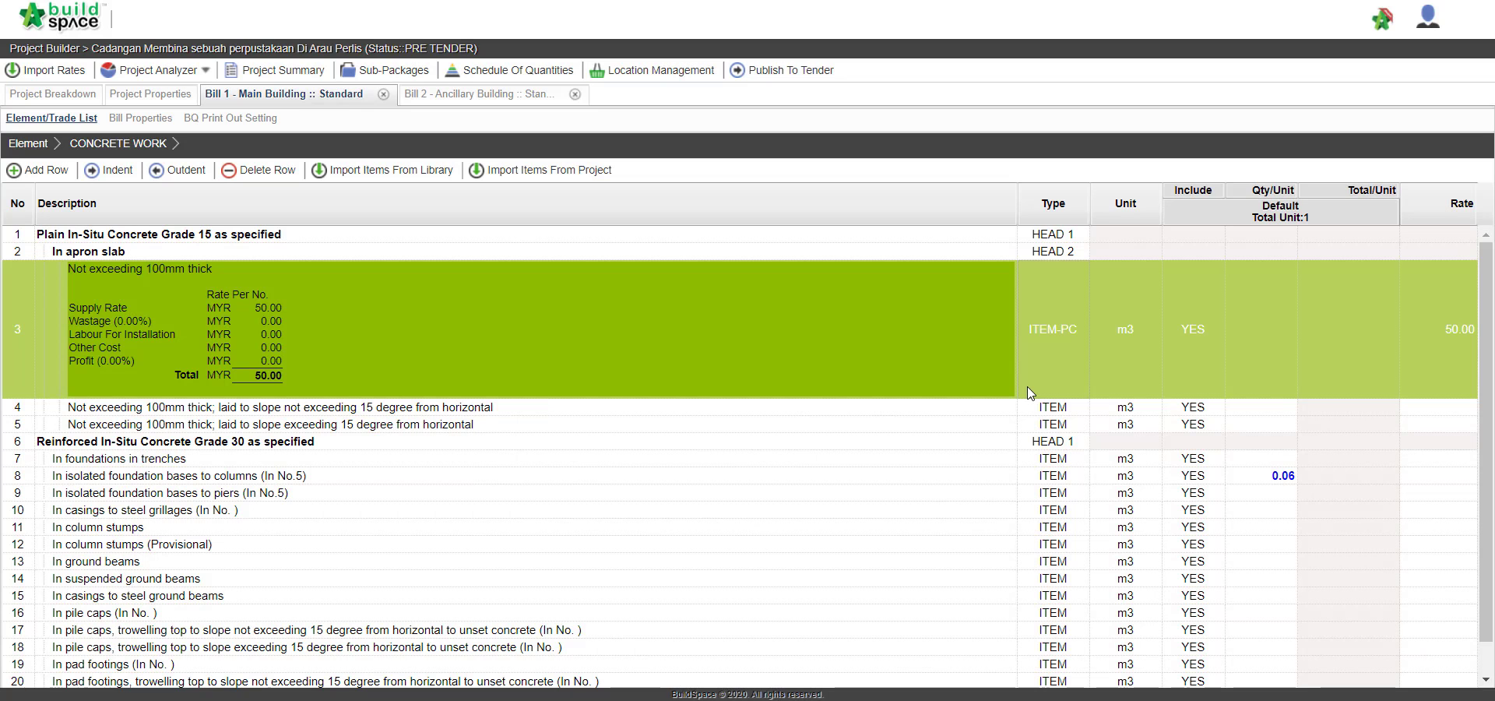
Change the type of the apron slab item "Not exceeding 100mm thick" to NOID
{"action": "left_click", "coordinate": [1066, 411]}
{"action": "left_click", "coordinate": [1063, 340]}
{"action": "left_click", "coordinate": [1064, 331]}
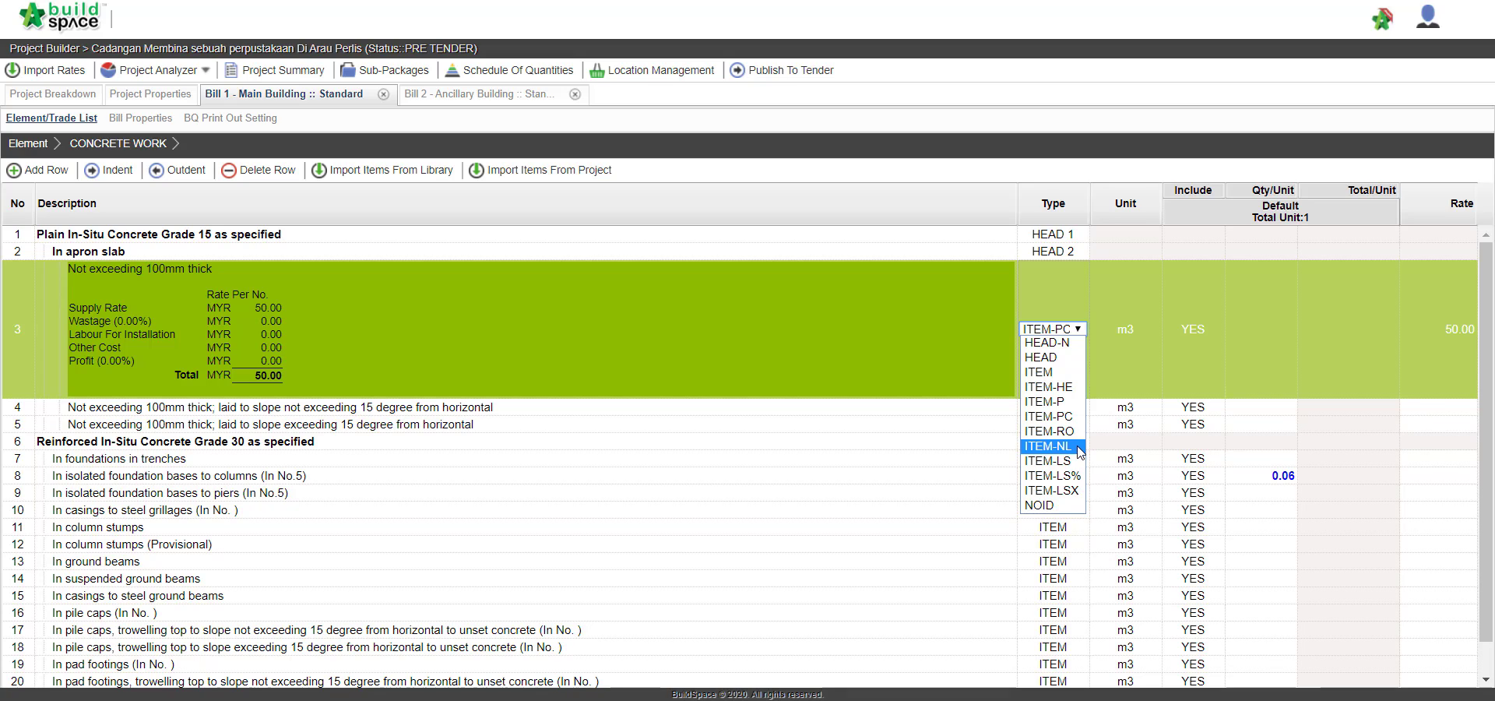
{"action": "left_click", "coordinate": [1078, 506]}
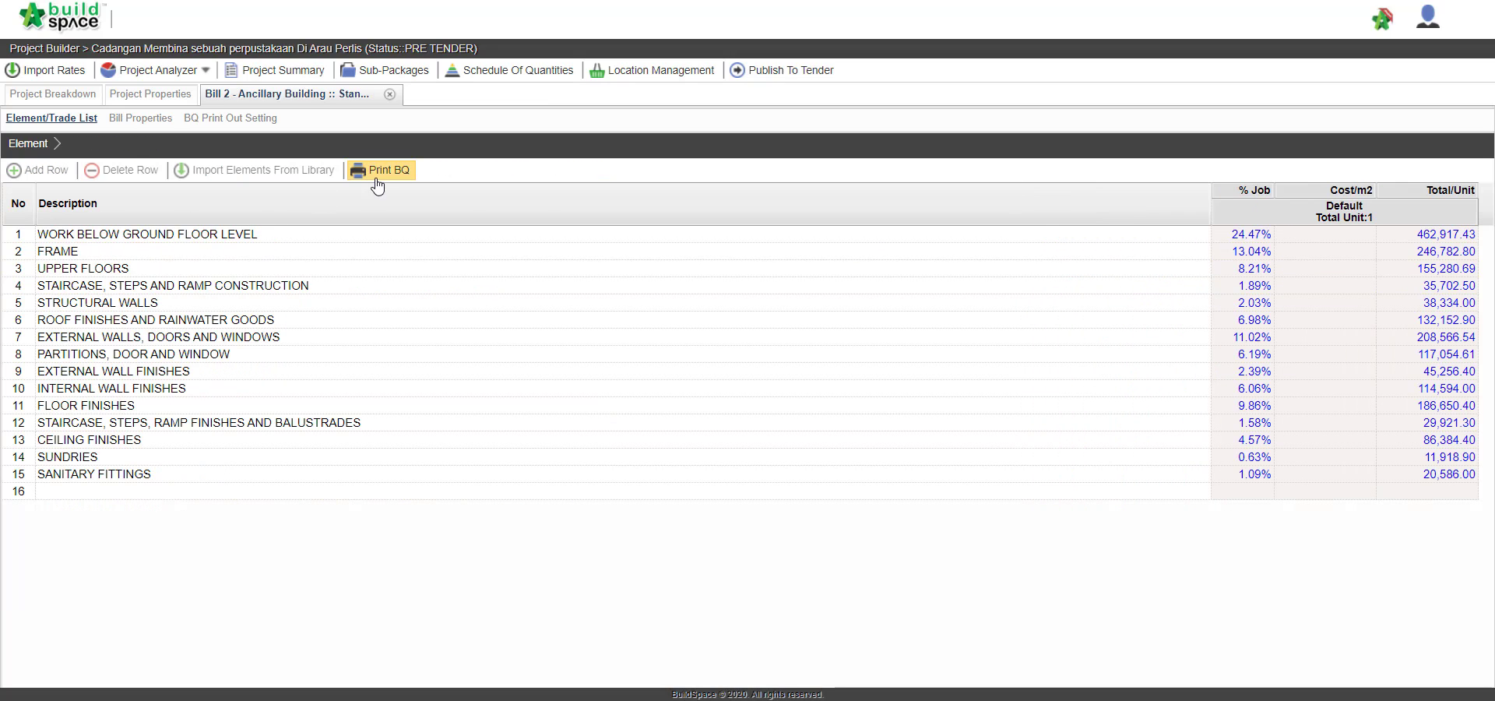
Generate the complete BQ printout of Bill 2 - Ancillary Building, look through its summary and element pages, and close the print dialog
{"action": "left_click", "coordinate": [378, 173]}
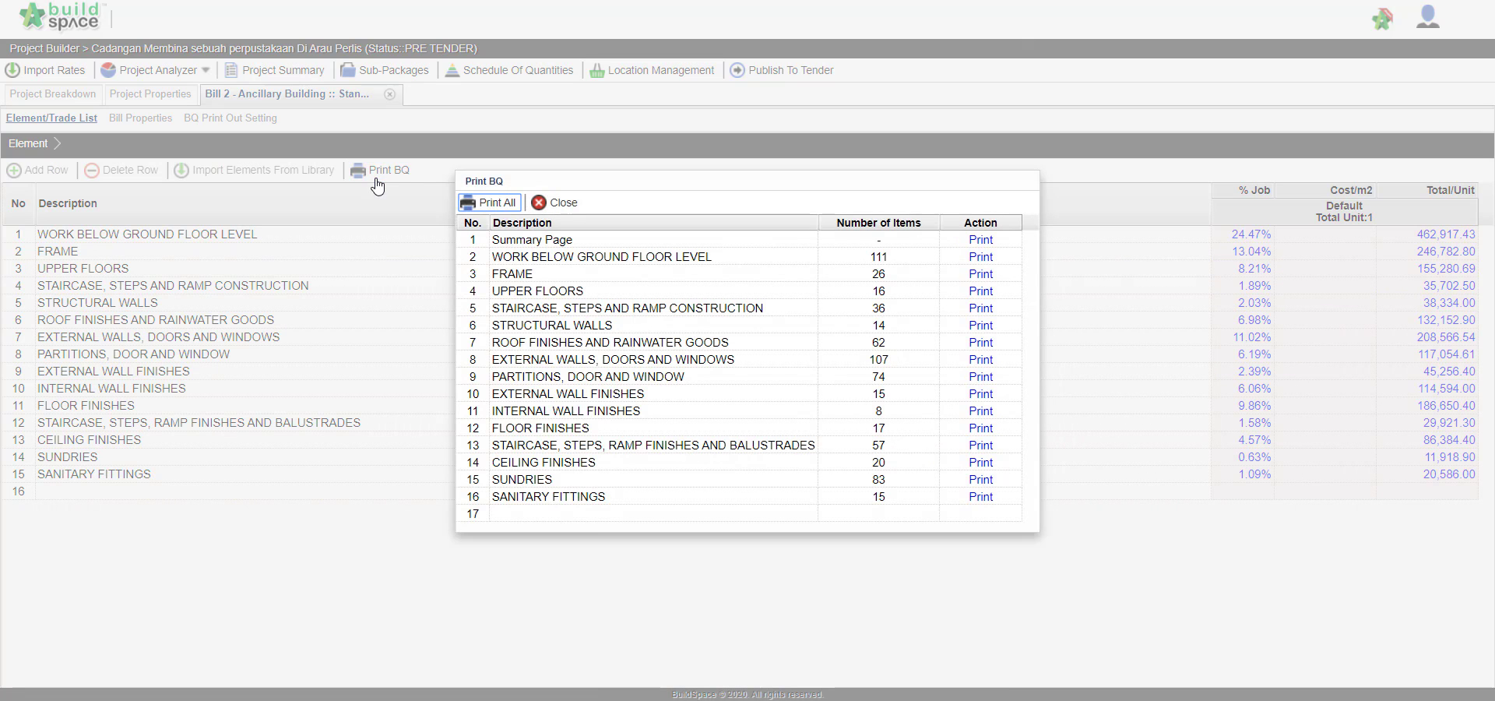
{"action": "left_click", "coordinate": [505, 208]}
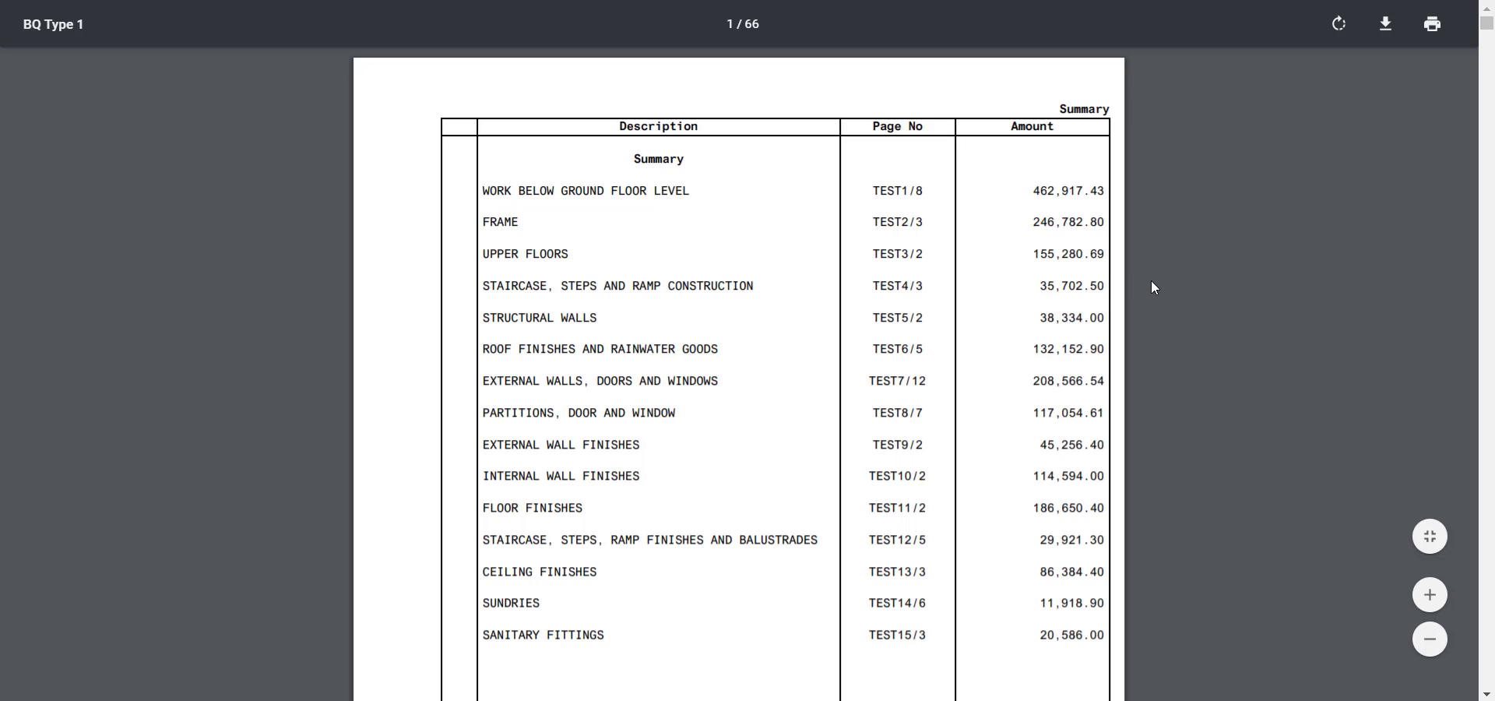
{"action": "scroll", "coordinate": [1151, 282], "scroll_direction": "down", "scroll_amount": 6}
{"action": "scroll", "coordinate": [1154, 288], "scroll_direction": "down", "scroll_amount": 10}
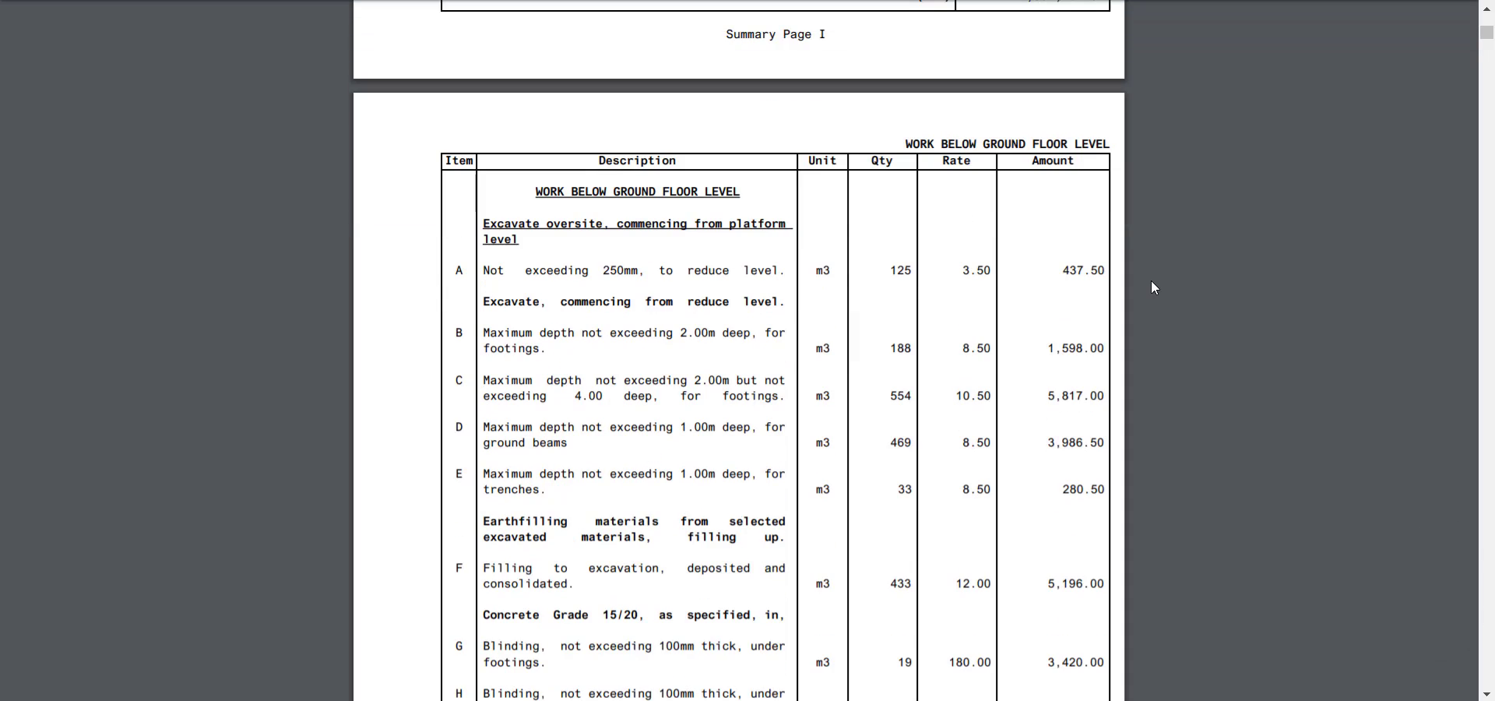
{"action": "scroll", "coordinate": [1154, 288], "scroll_direction": "down", "scroll_amount": 8}
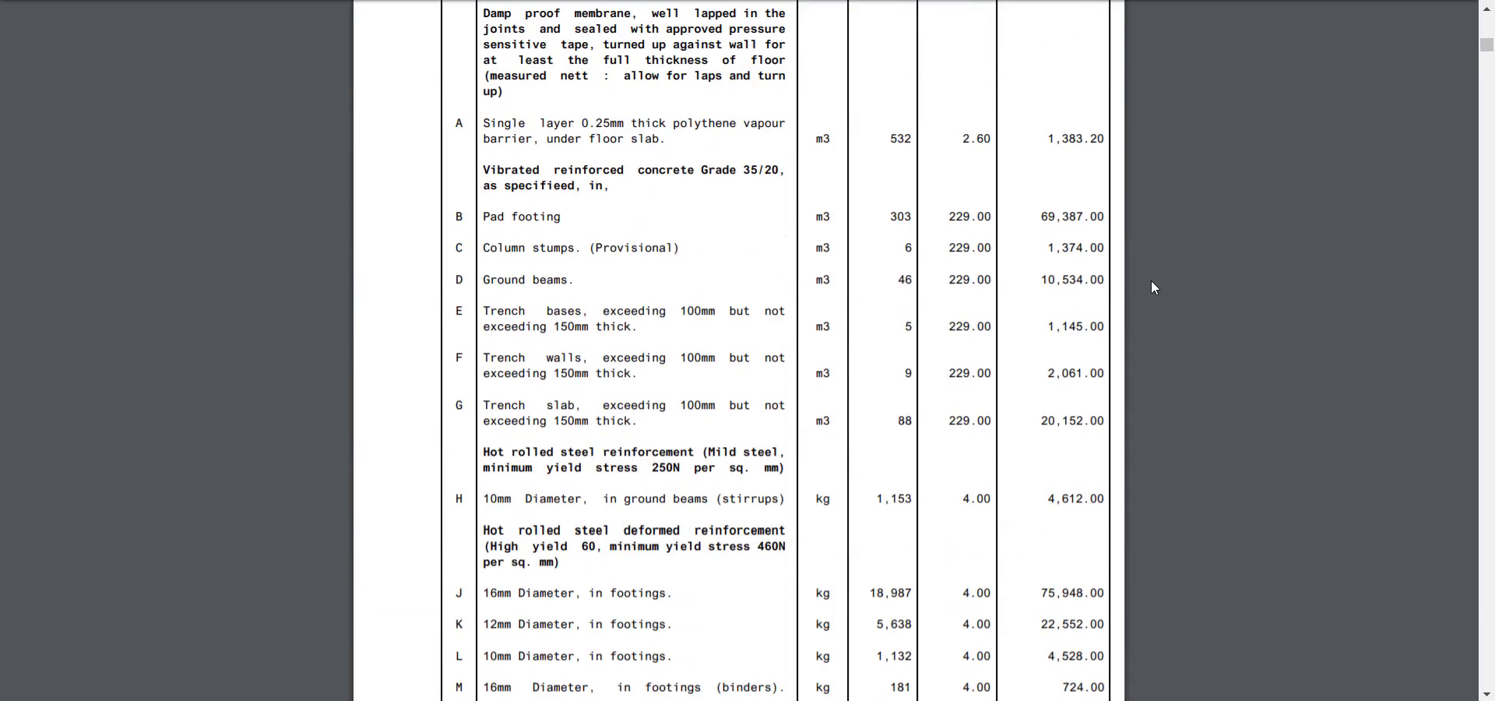
{"action": "scroll", "coordinate": [1154, 288], "scroll_direction": "up", "scroll_amount": 3}
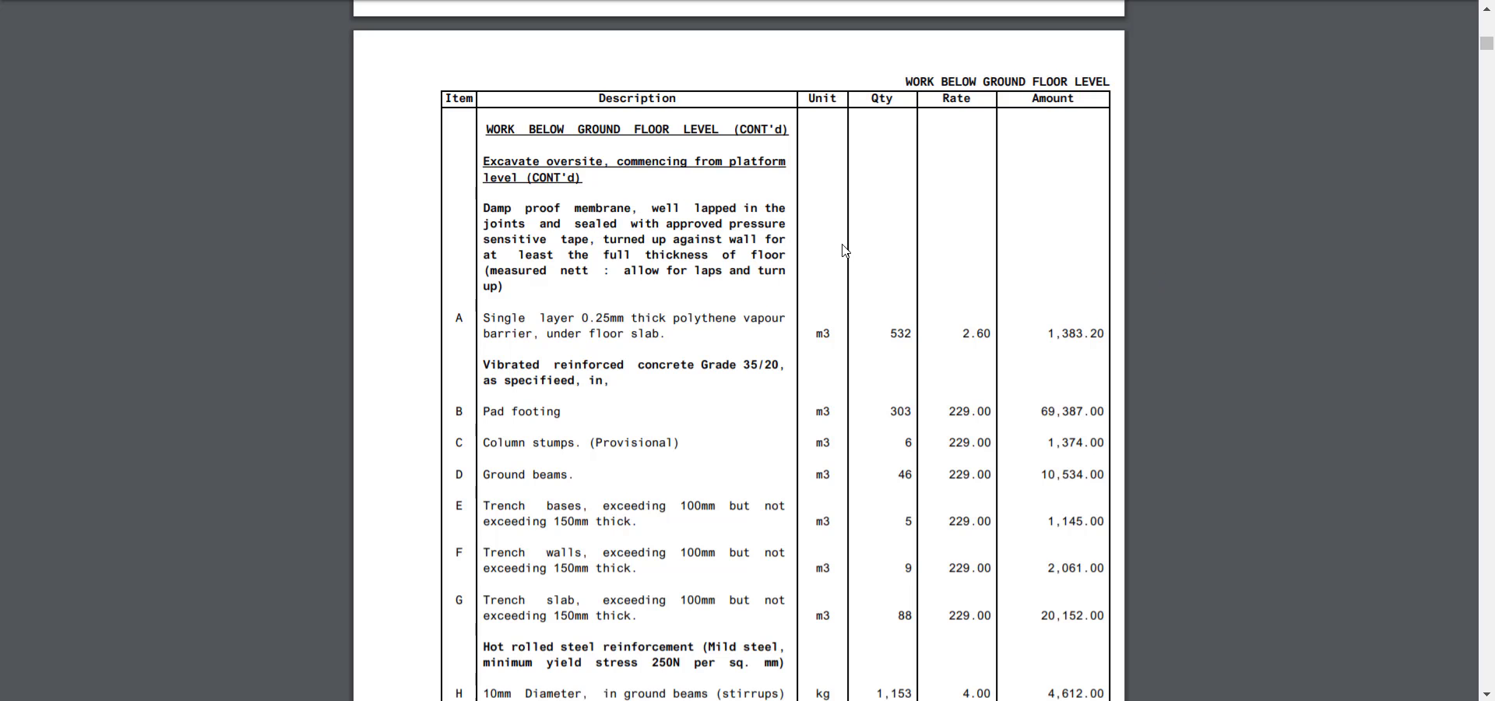
{"action": "scroll", "coordinate": [1238, 295], "scroll_direction": "down", "scroll_amount": 20}
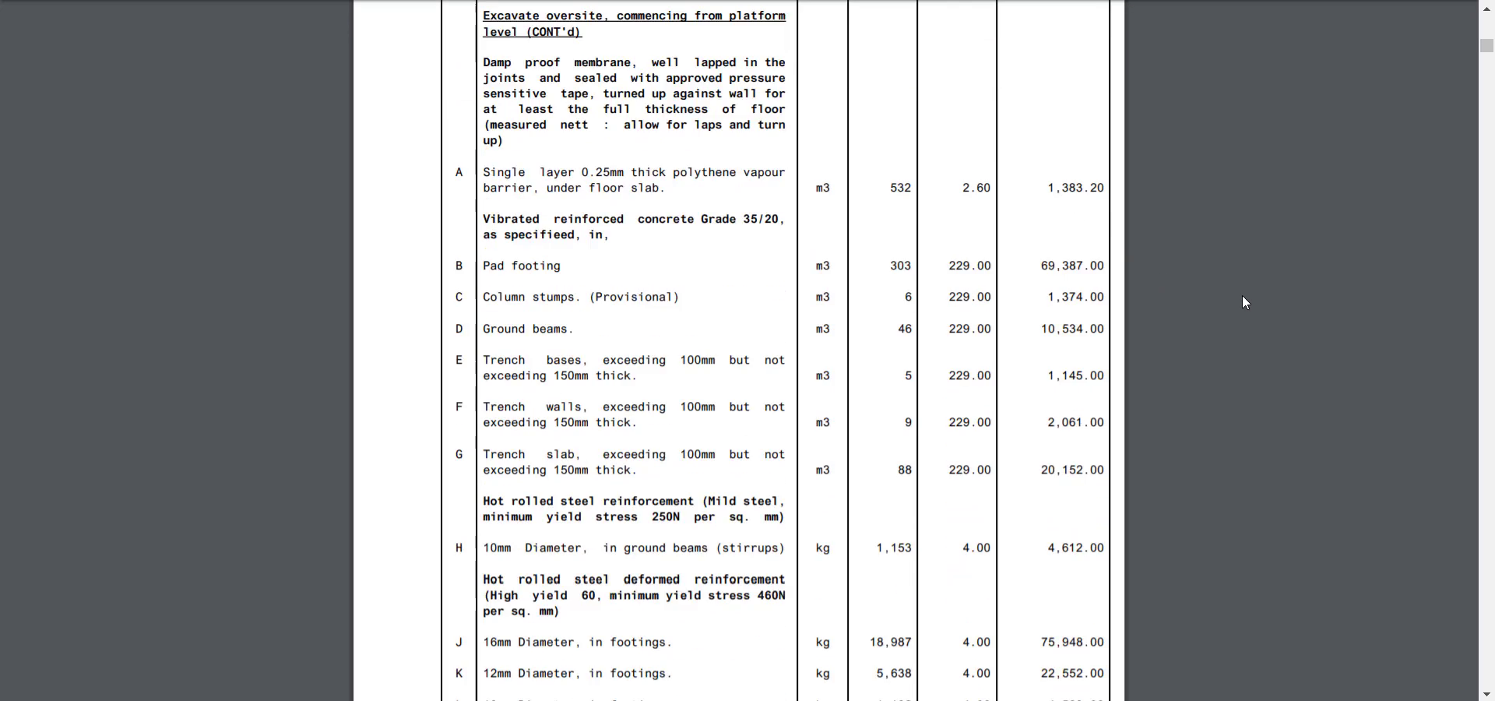
{"action": "scroll", "coordinate": [1244, 295], "scroll_direction": "down", "scroll_amount": 9}
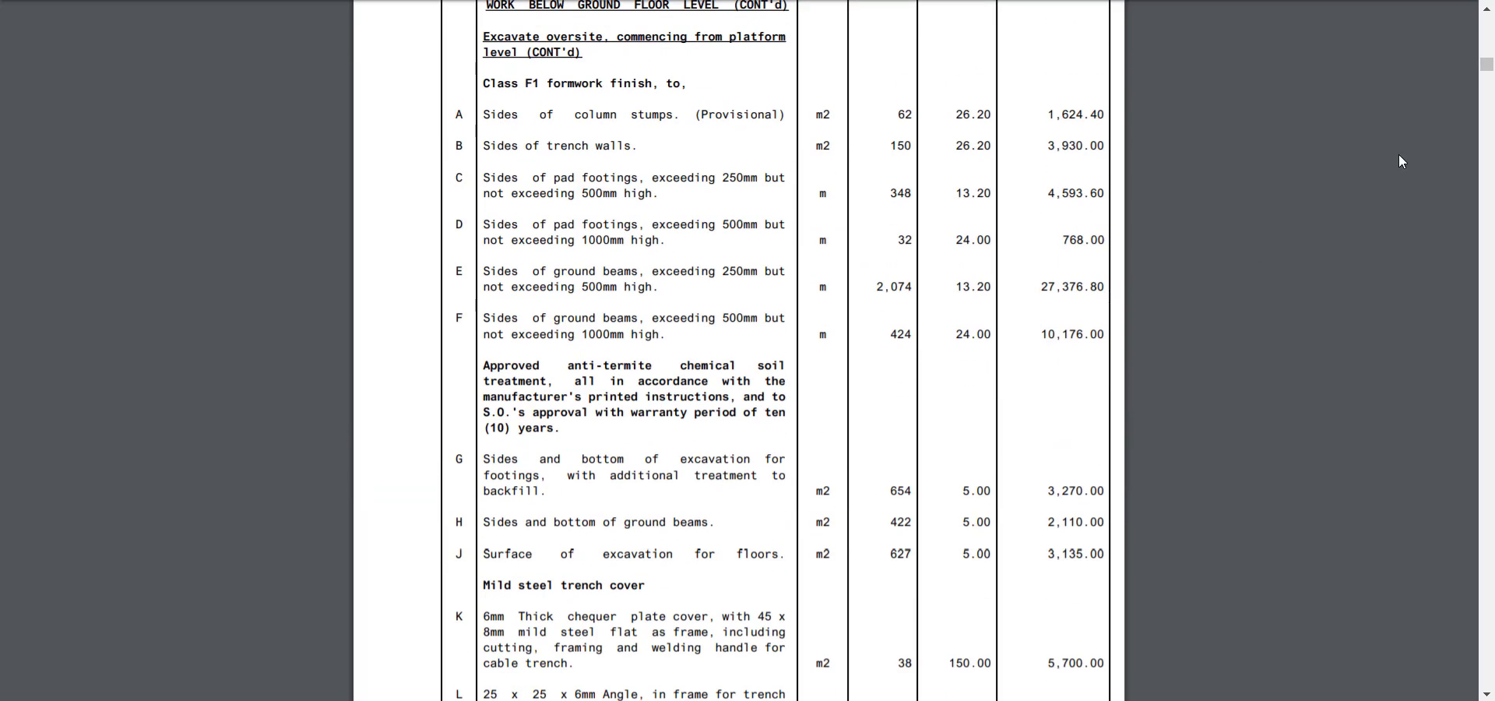
{"action": "left_click_drag", "start_coordinate": [1487, 64], "coordinate": [1487, 229]}
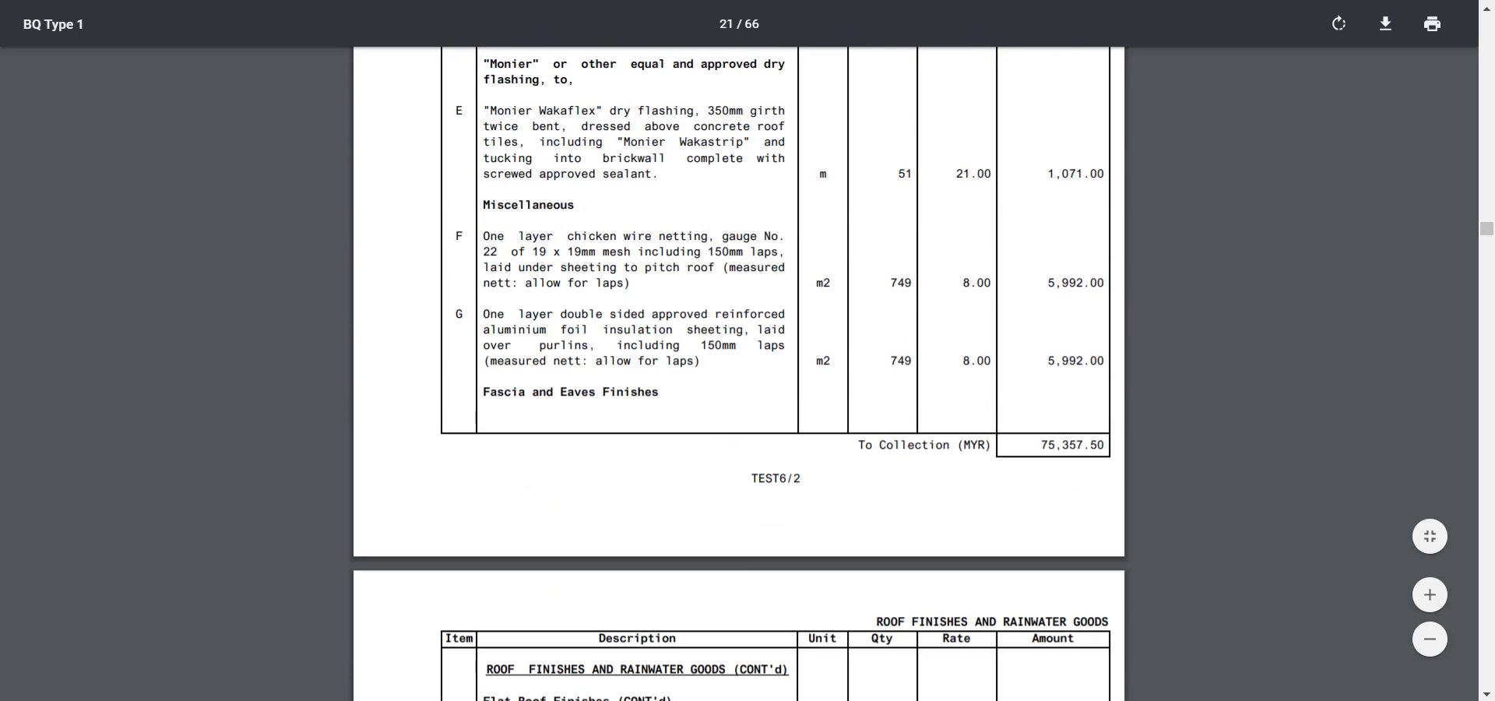
{"action": "left_click", "coordinate": [467, 1]}
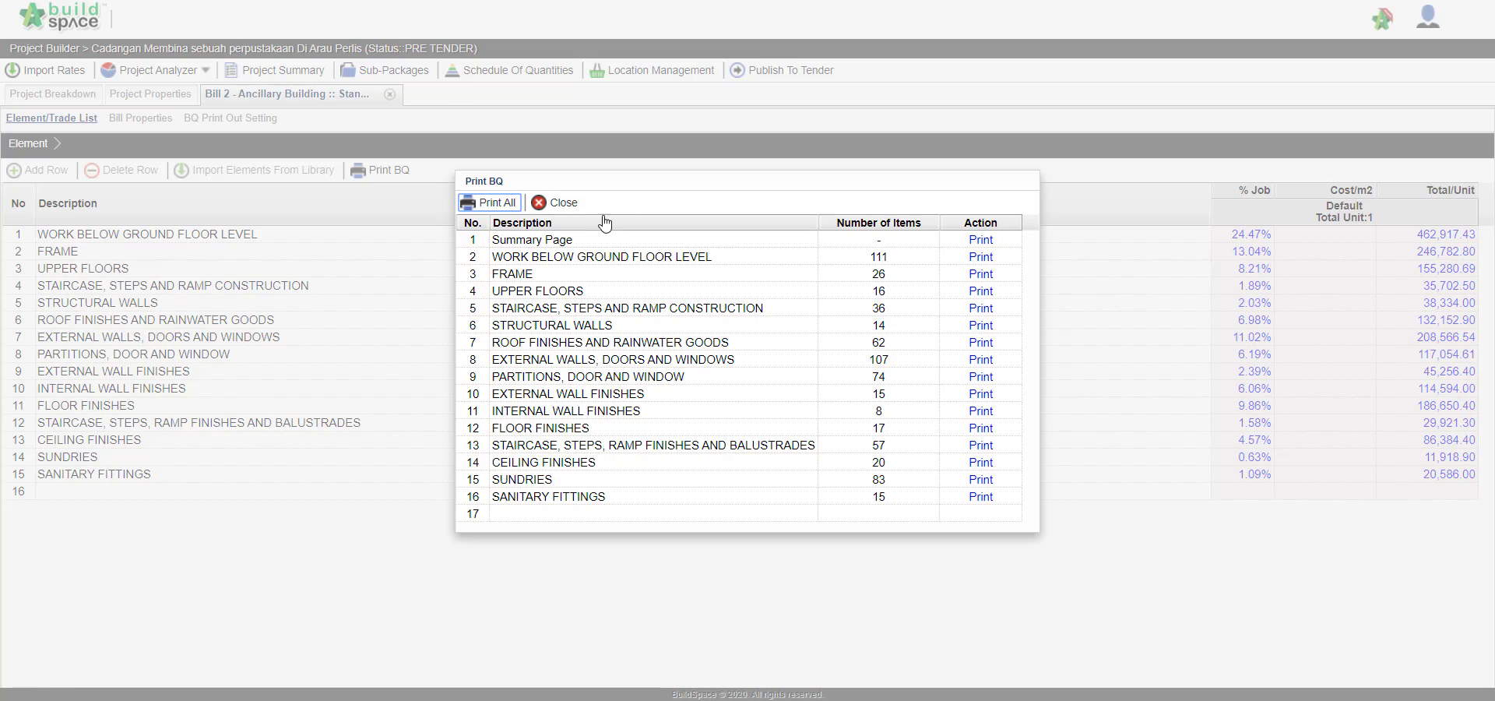
{"action": "left_click", "coordinate": [568, 207]}
Publish the project to tender and confirm the irreversible action
{"action": "left_click", "coordinate": [798, 69]}
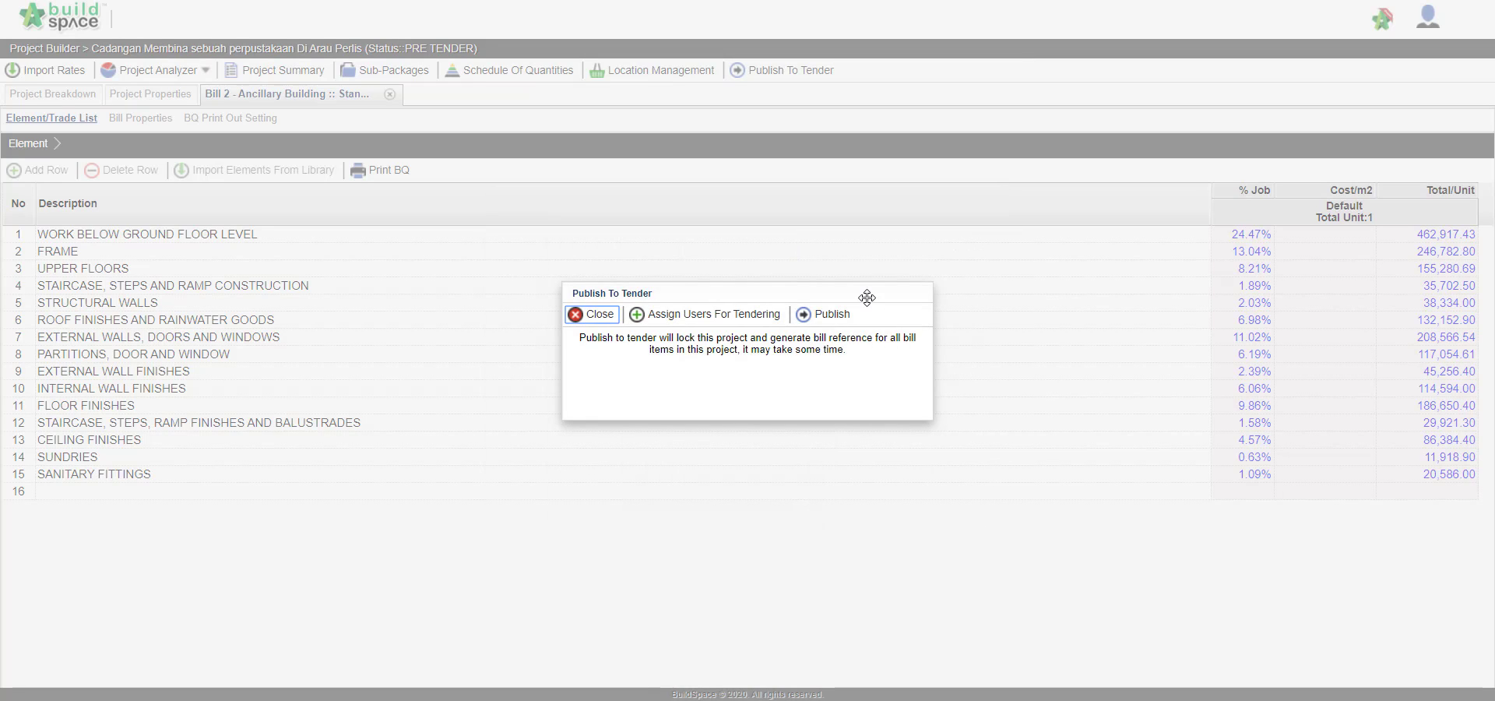
{"action": "left_click", "coordinate": [828, 314]}
{"action": "left_click", "coordinate": [804, 391]}
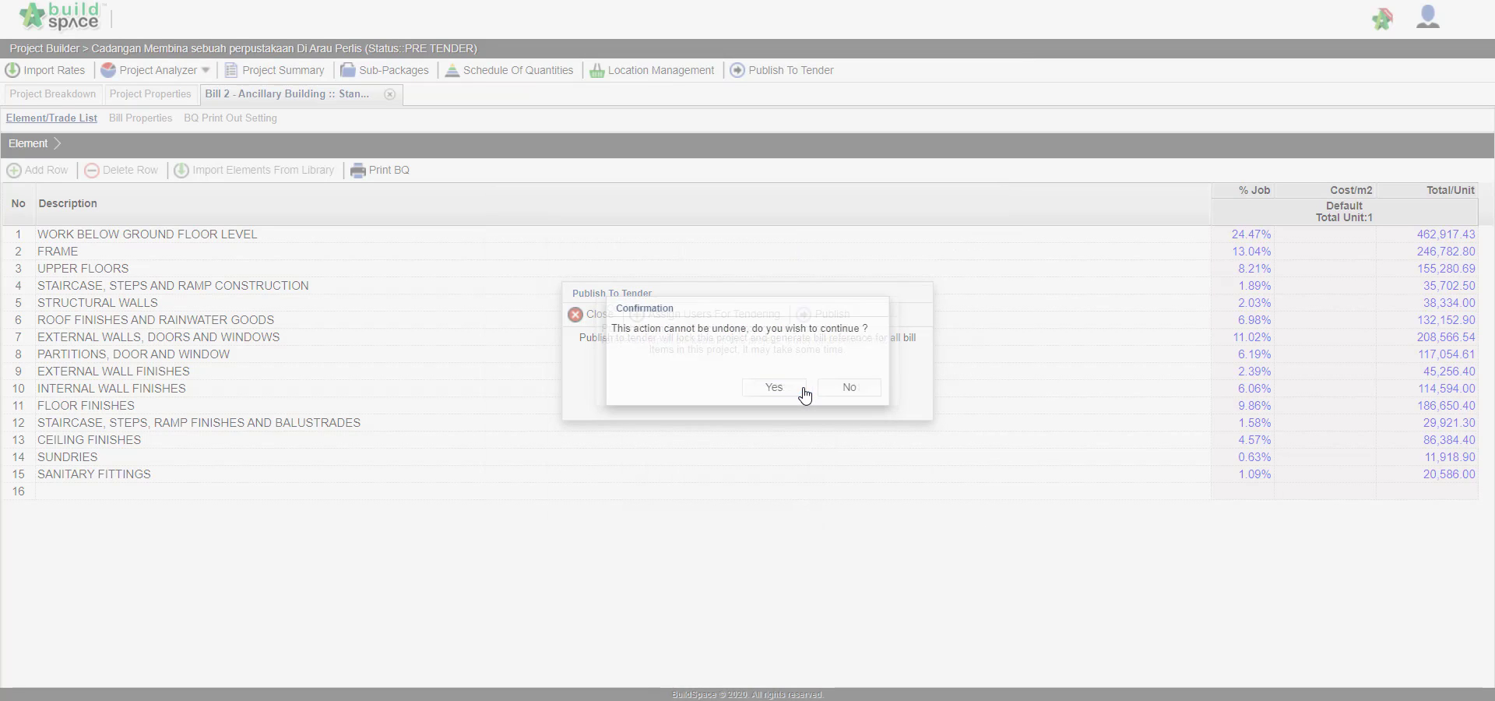
{"action": "left_click", "coordinate": [804, 391]}
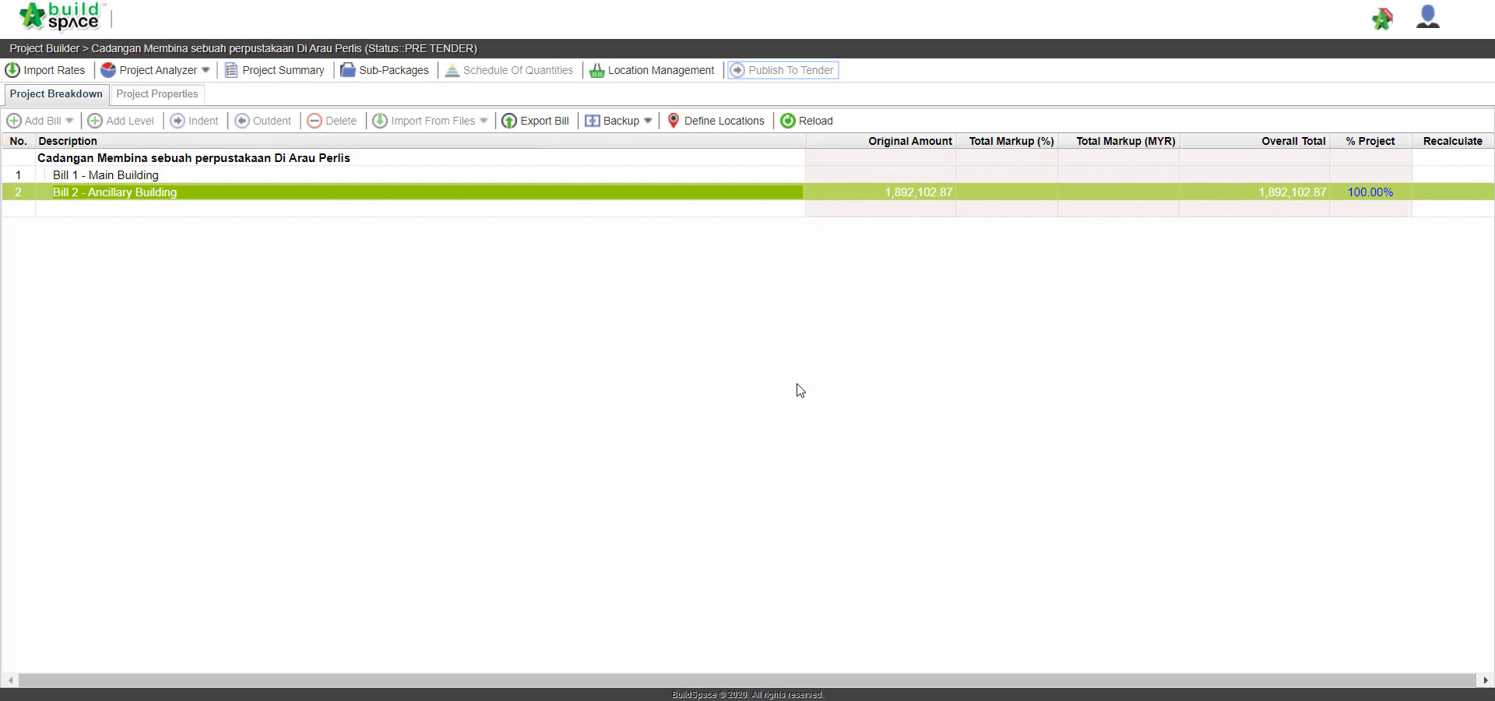
Switch to the project dashboard and expand the project progress checklist
{"action": "left_click", "coordinate": [242, 0]}
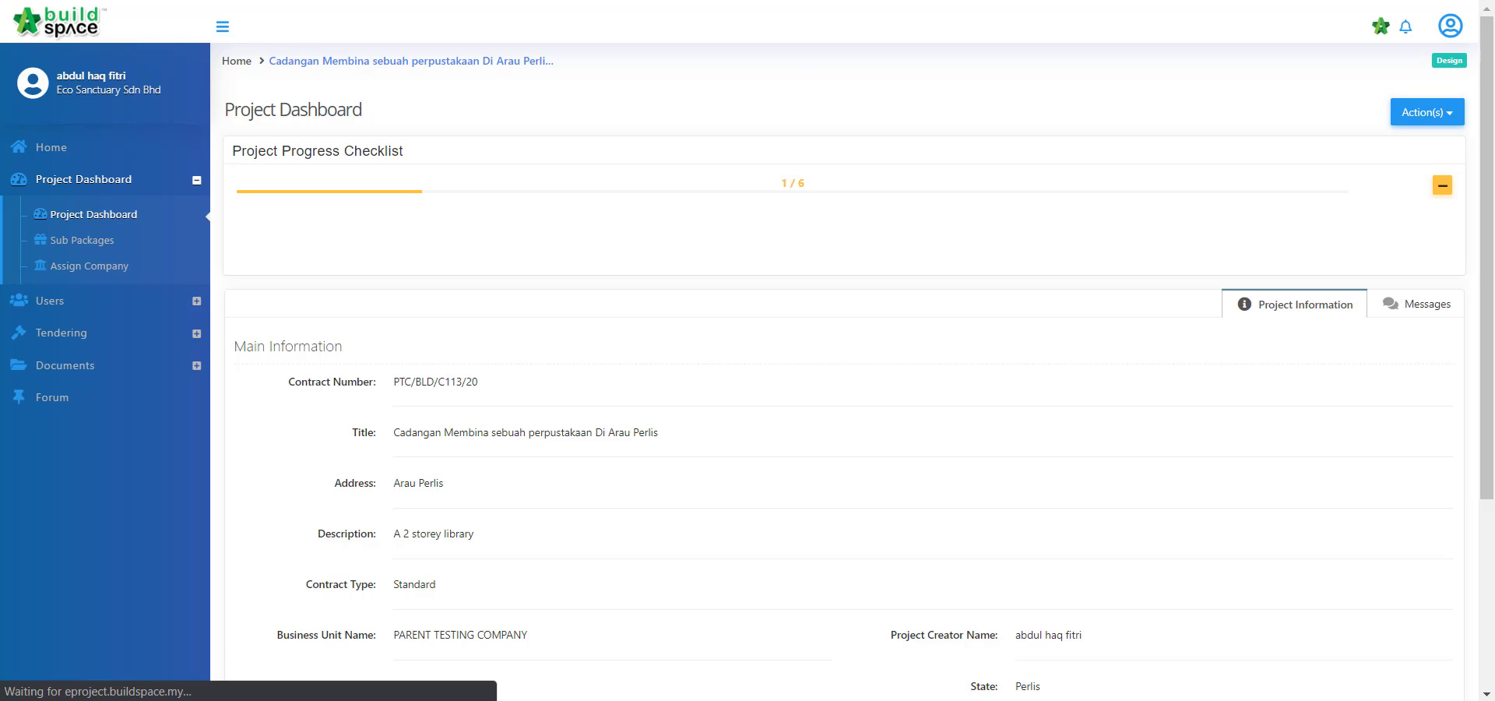
{"action": "left_click", "coordinate": [1440, 187]}
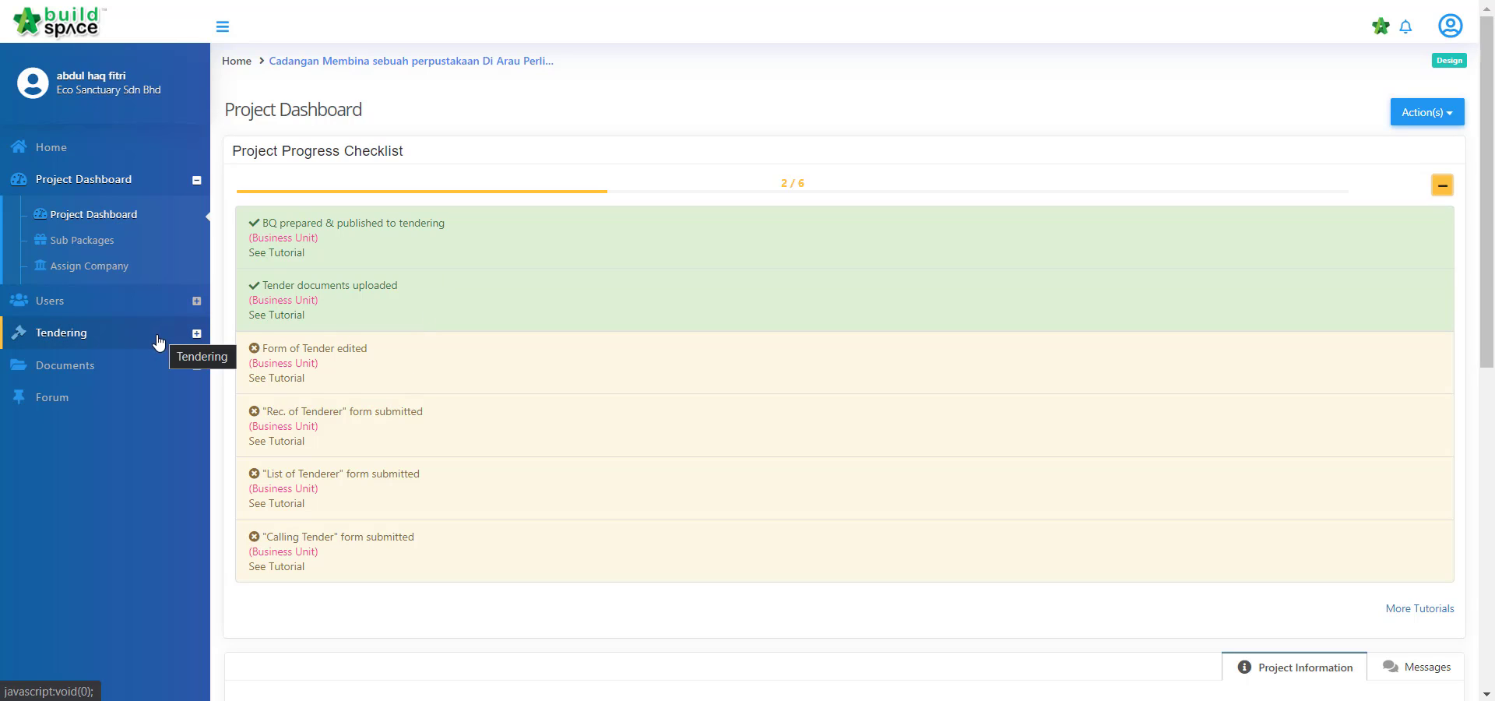
Open the Form of Tender clauses from the project's tender documents and make the text of clause 3 editable
{"action": "left_click", "coordinate": [130, 364]}
{"action": "left_click", "coordinate": [111, 311]}
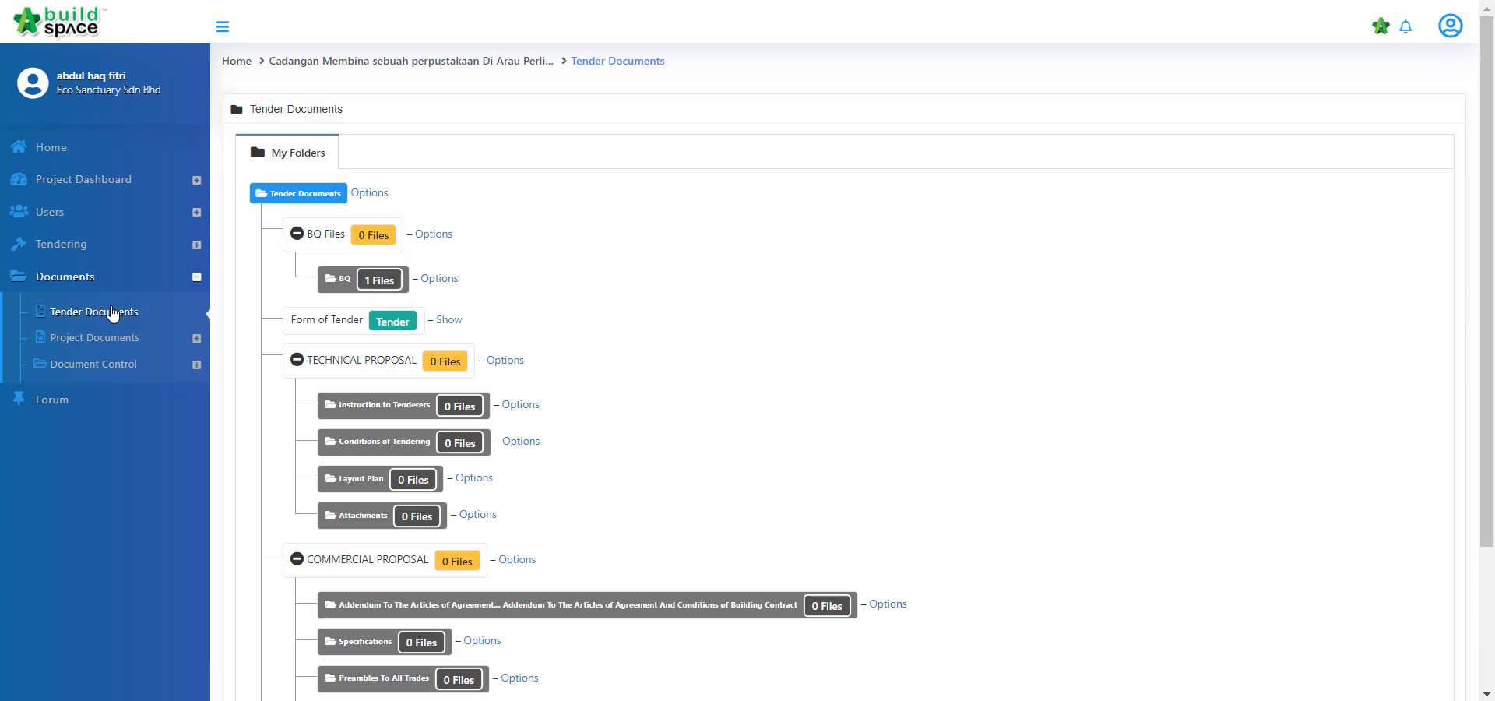
{"action": "left_click", "coordinate": [450, 321]}
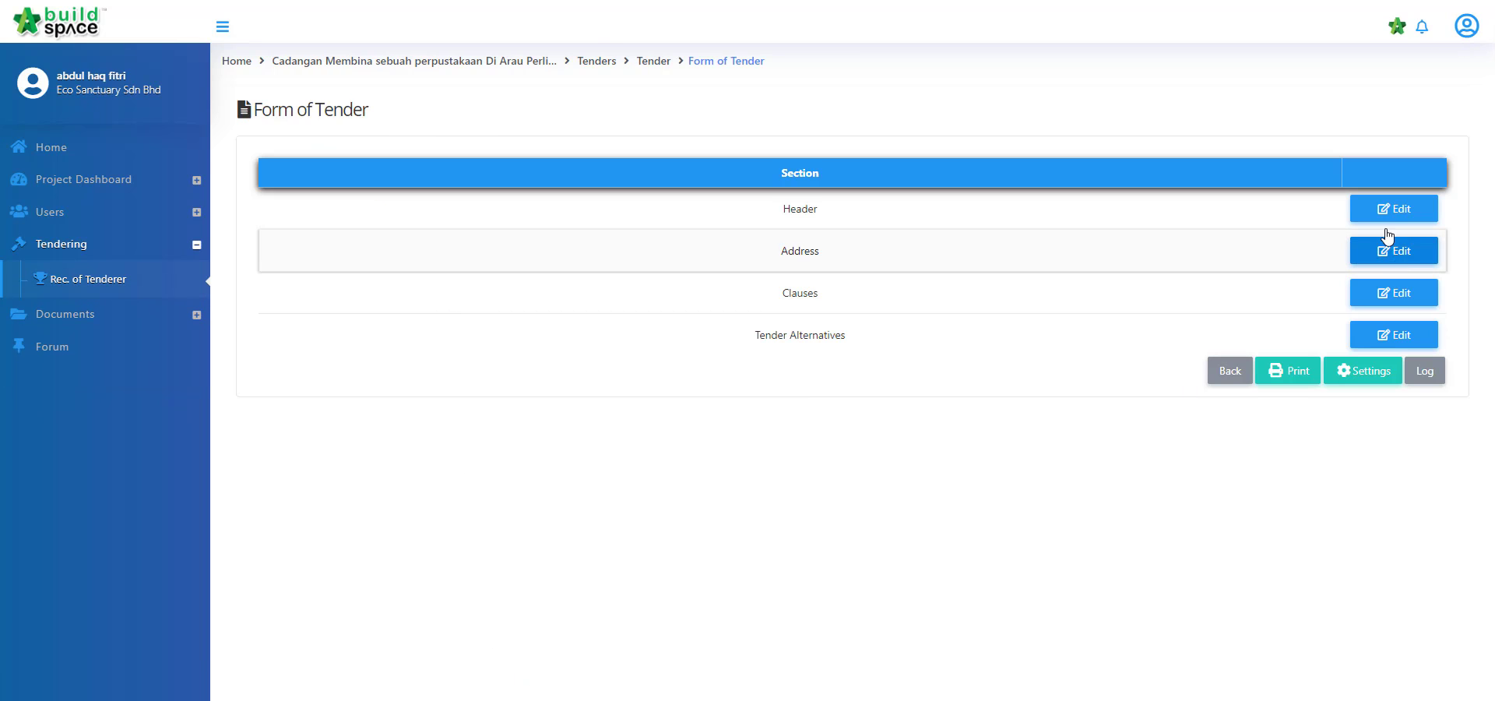
{"action": "left_click", "coordinate": [1411, 301]}
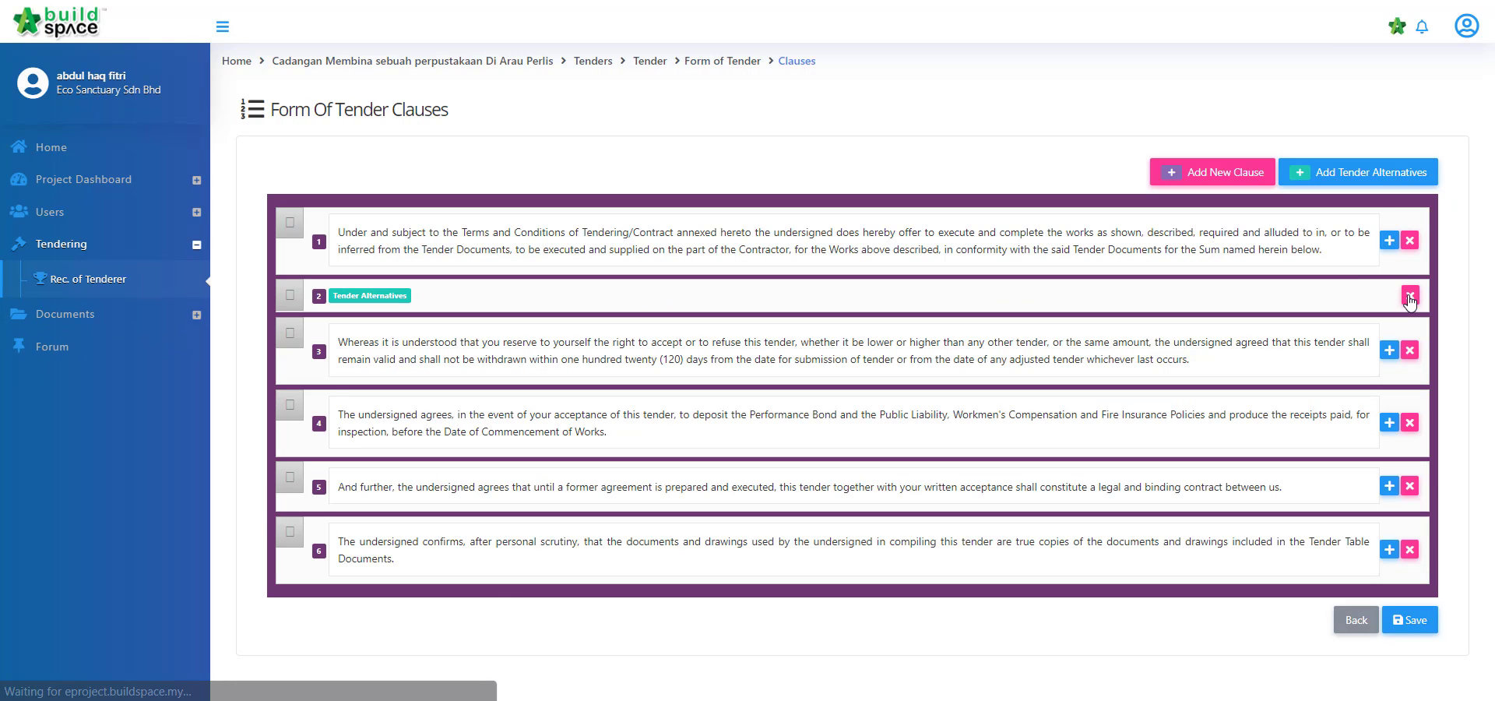
{"action": "left_click", "coordinate": [514, 349]}
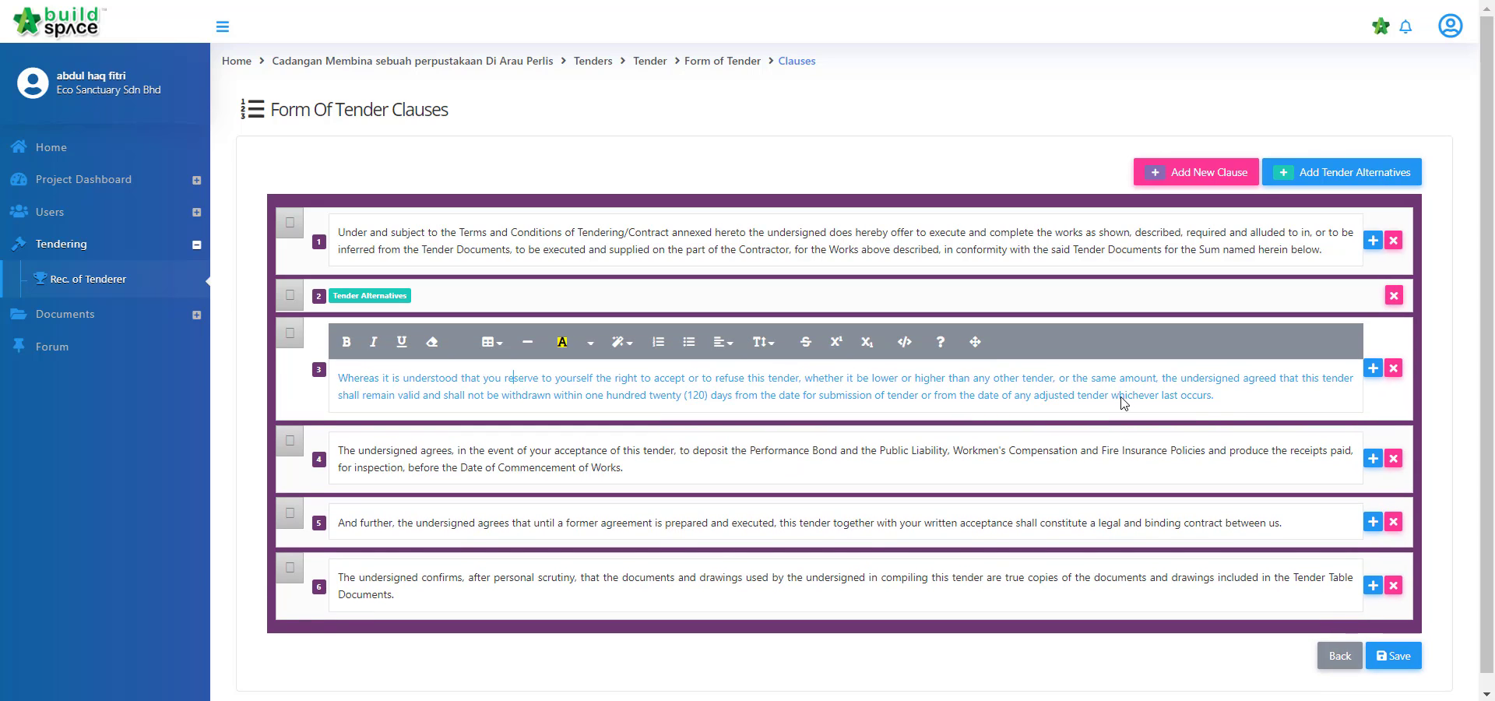
{"action": "left_click", "coordinate": [1227, 402]}
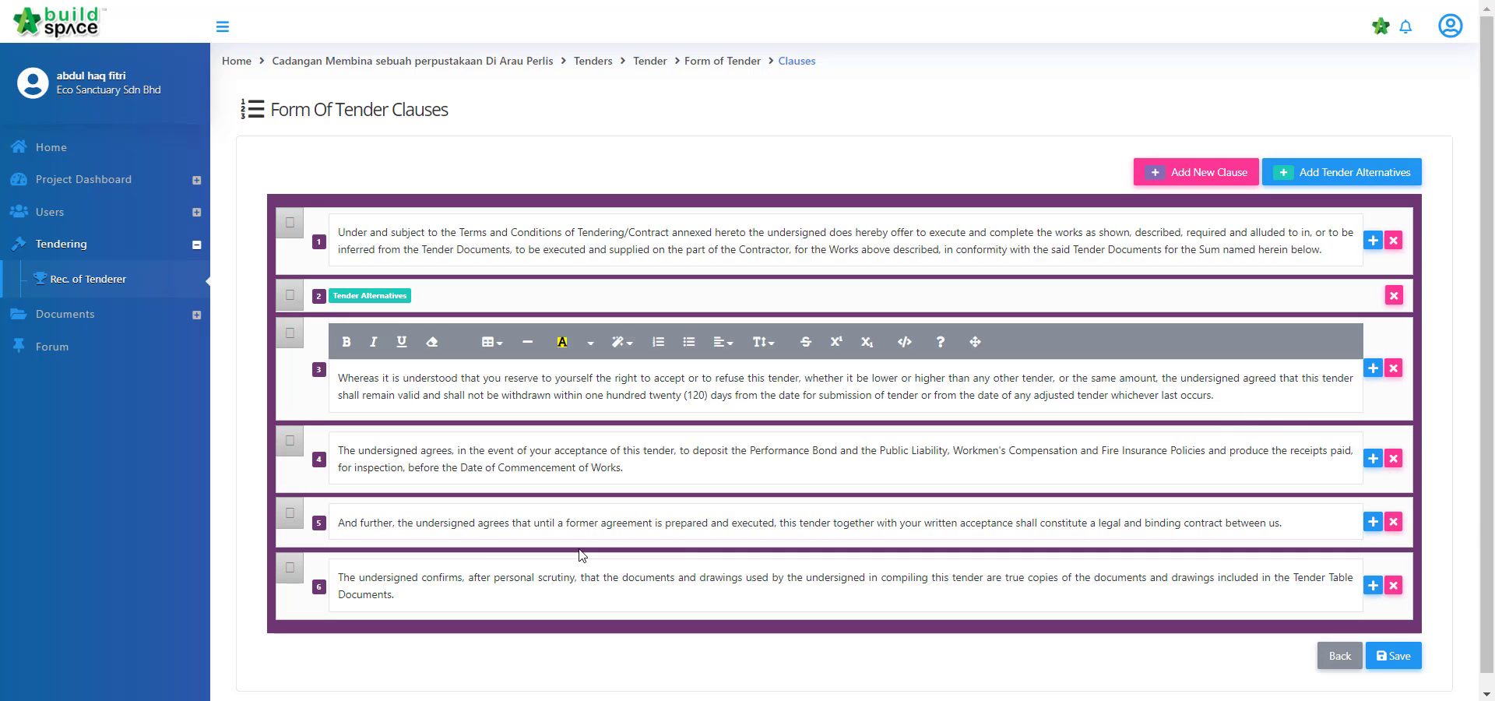
Move the last Form of Tender clause above clause 5, swap the two clauses back, and save the clauses
{"action": "left_click_drag", "start_coordinate": [291, 566], "coordinate": [291, 513]}
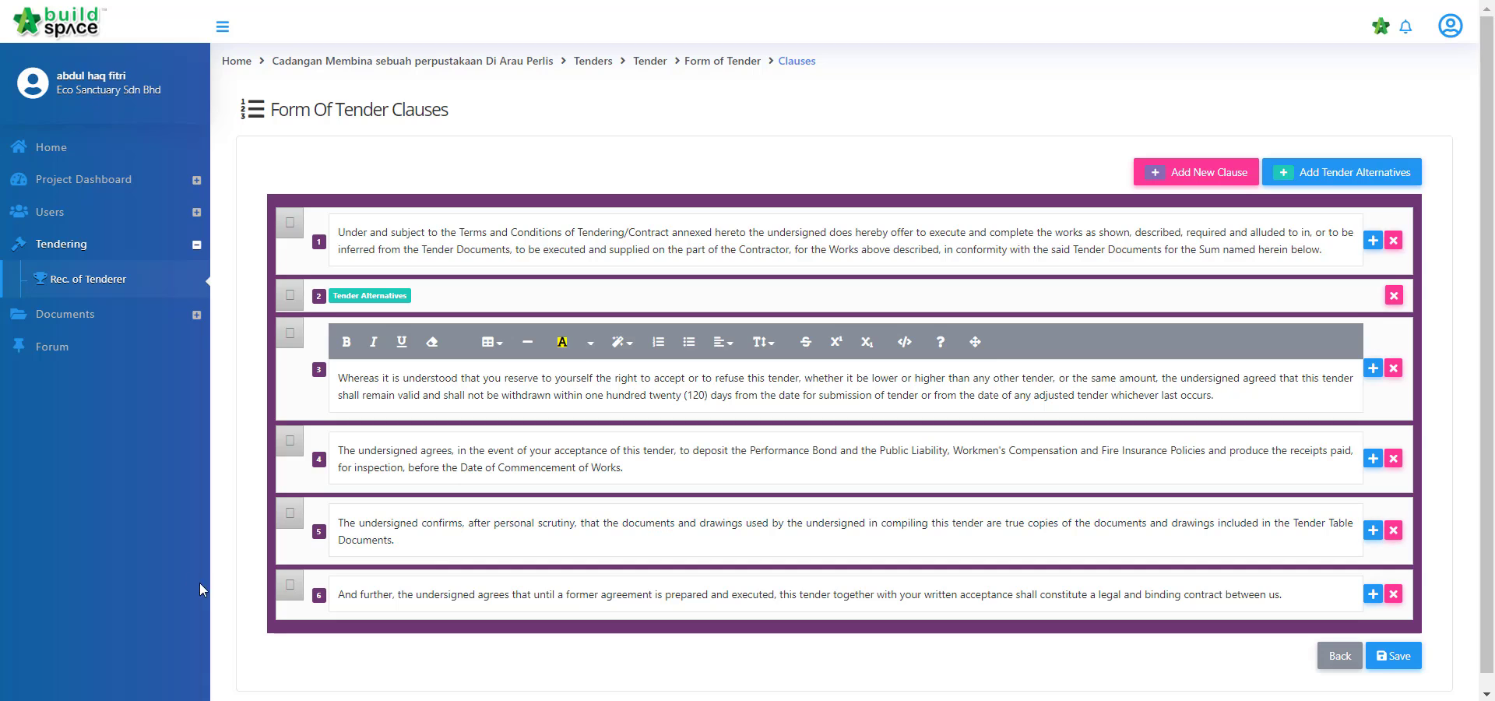
{"action": "left_click_drag", "start_coordinate": [285, 584], "coordinate": [287, 520]}
{"action": "left_click", "coordinate": [1381, 659]}
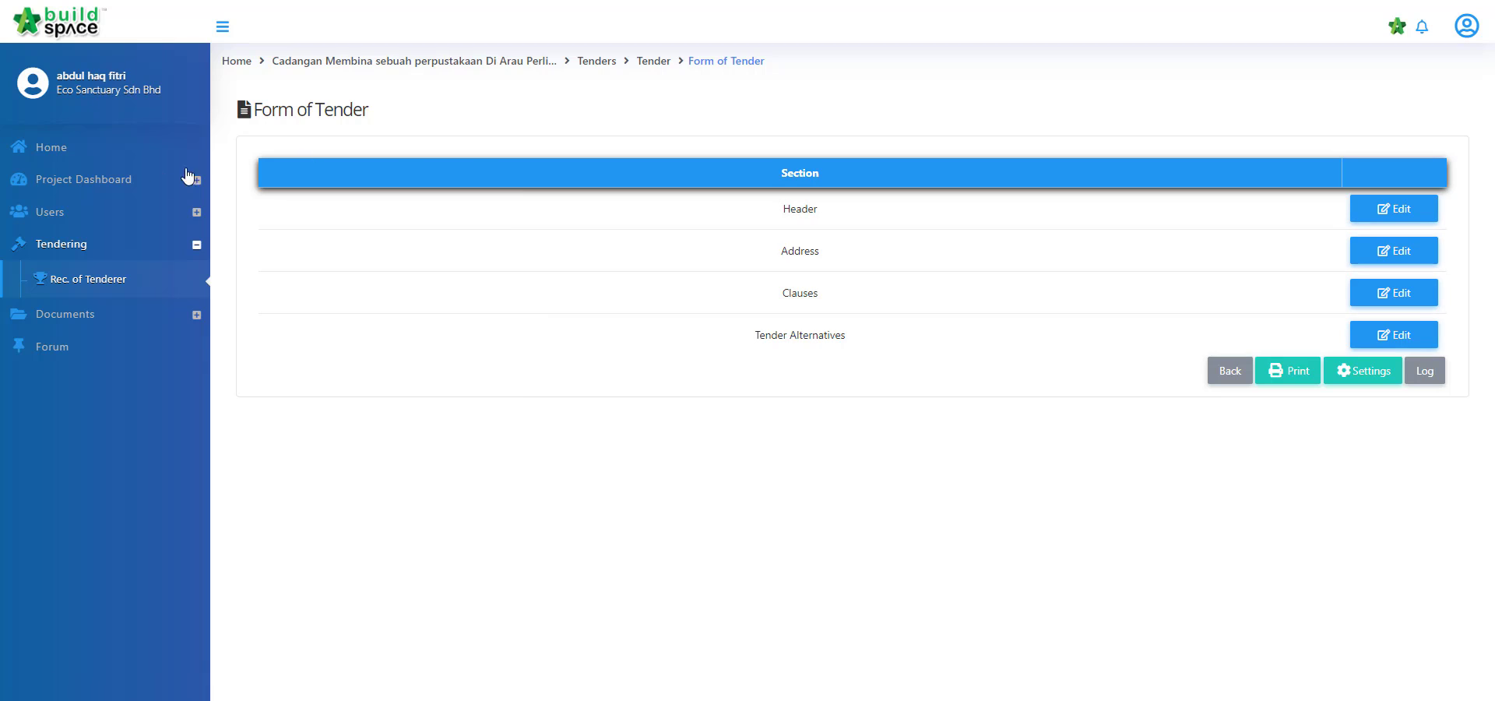
Return from the Form of Tender to the project dashboard and expand the progress checklist to review the remaining tasks
{"action": "left_click", "coordinate": [138, 181]}
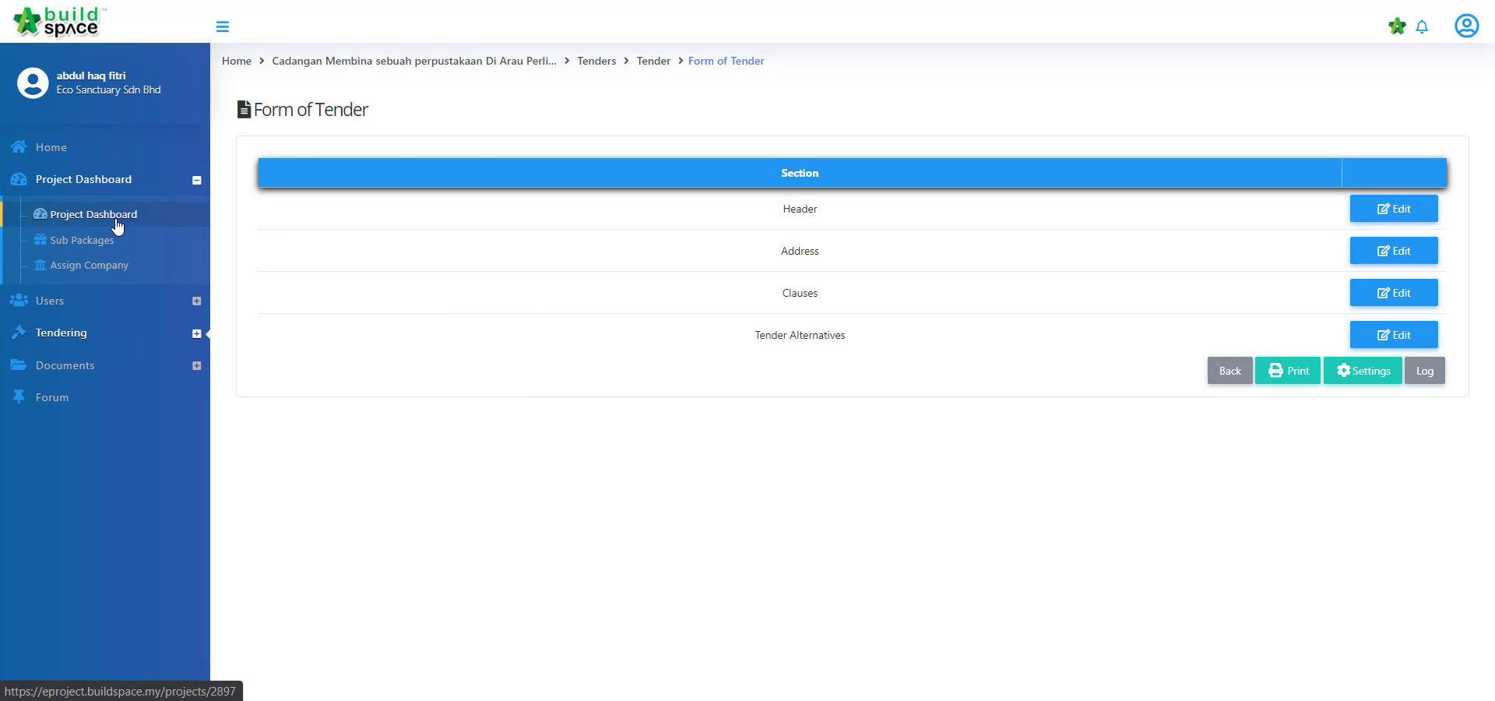
{"action": "left_click", "coordinate": [117, 222]}
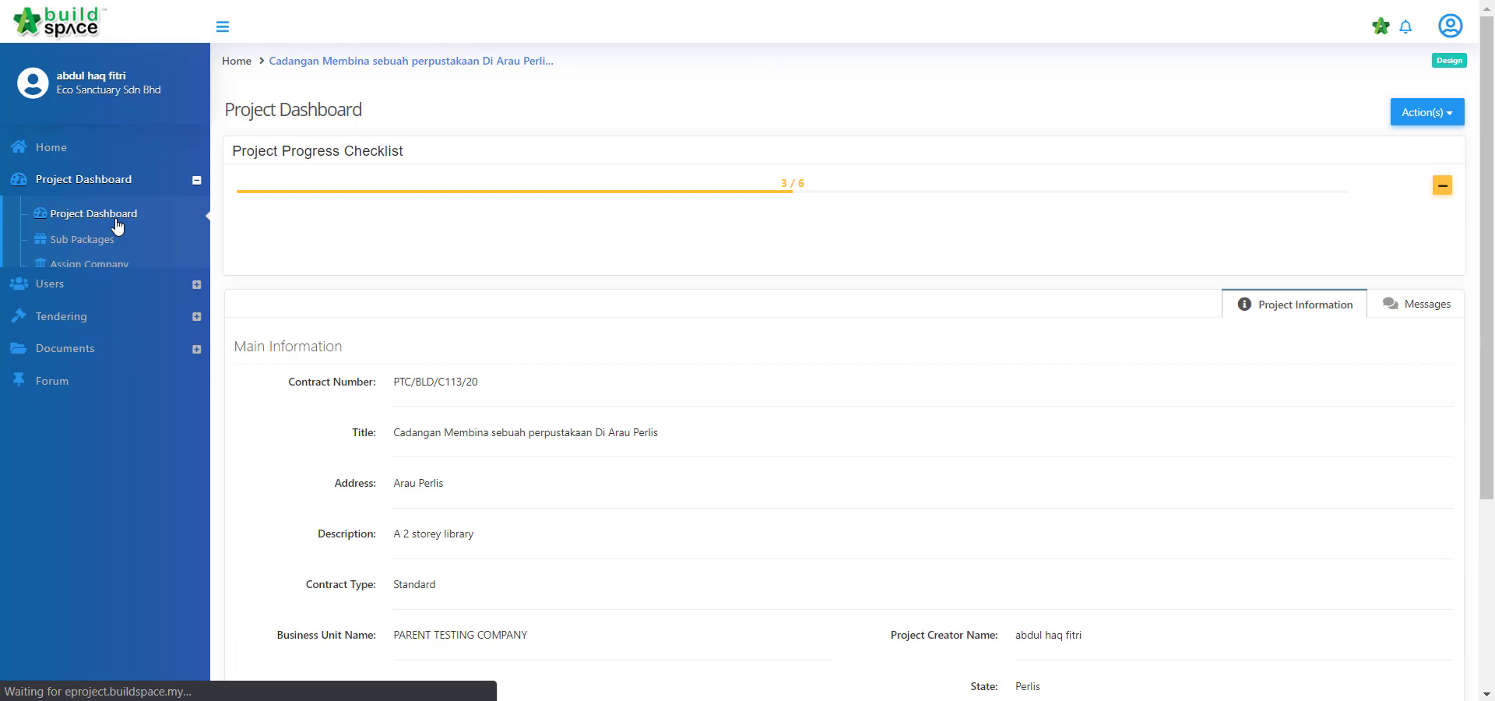
{"action": "left_click", "coordinate": [1442, 185]}
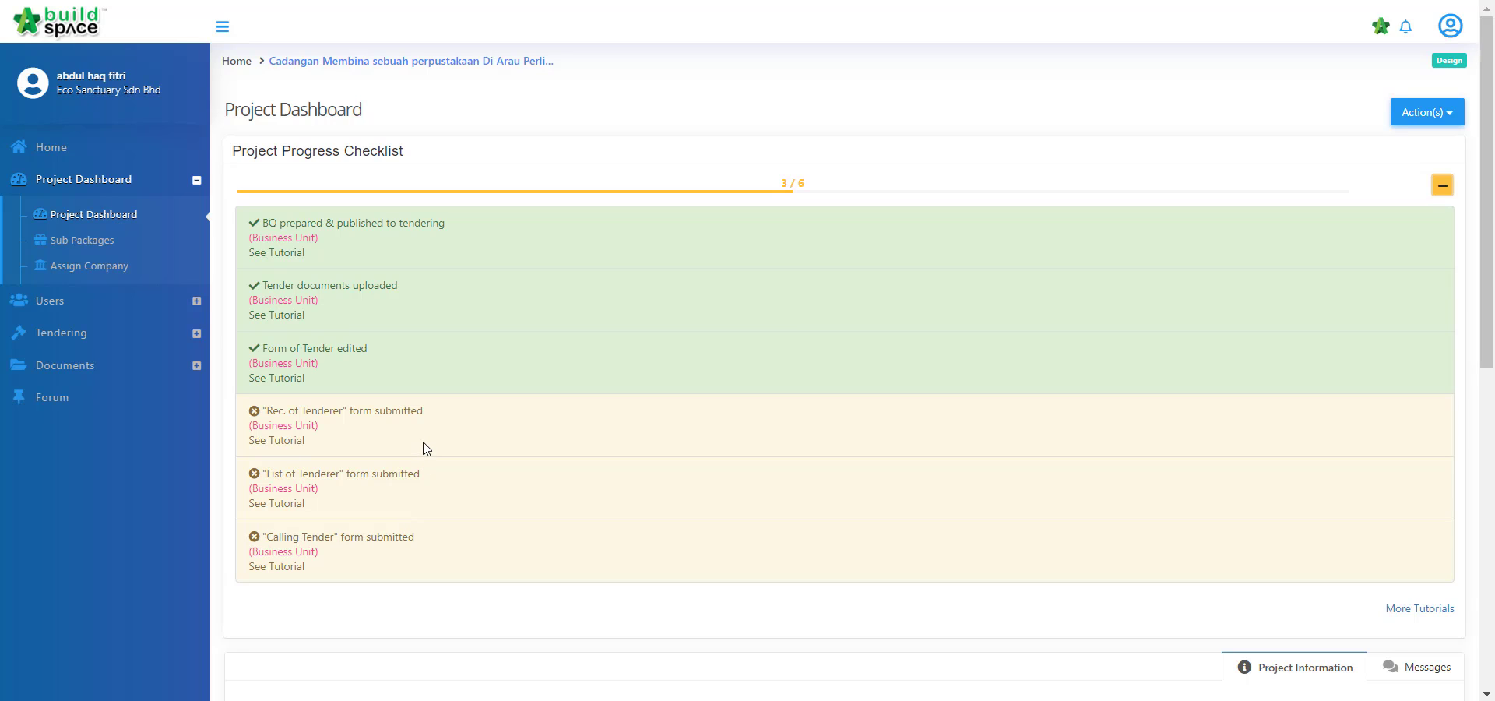
Open the project's tender list at the Rec. of Tenderer stage
{"action": "left_click", "coordinate": [137, 340]}
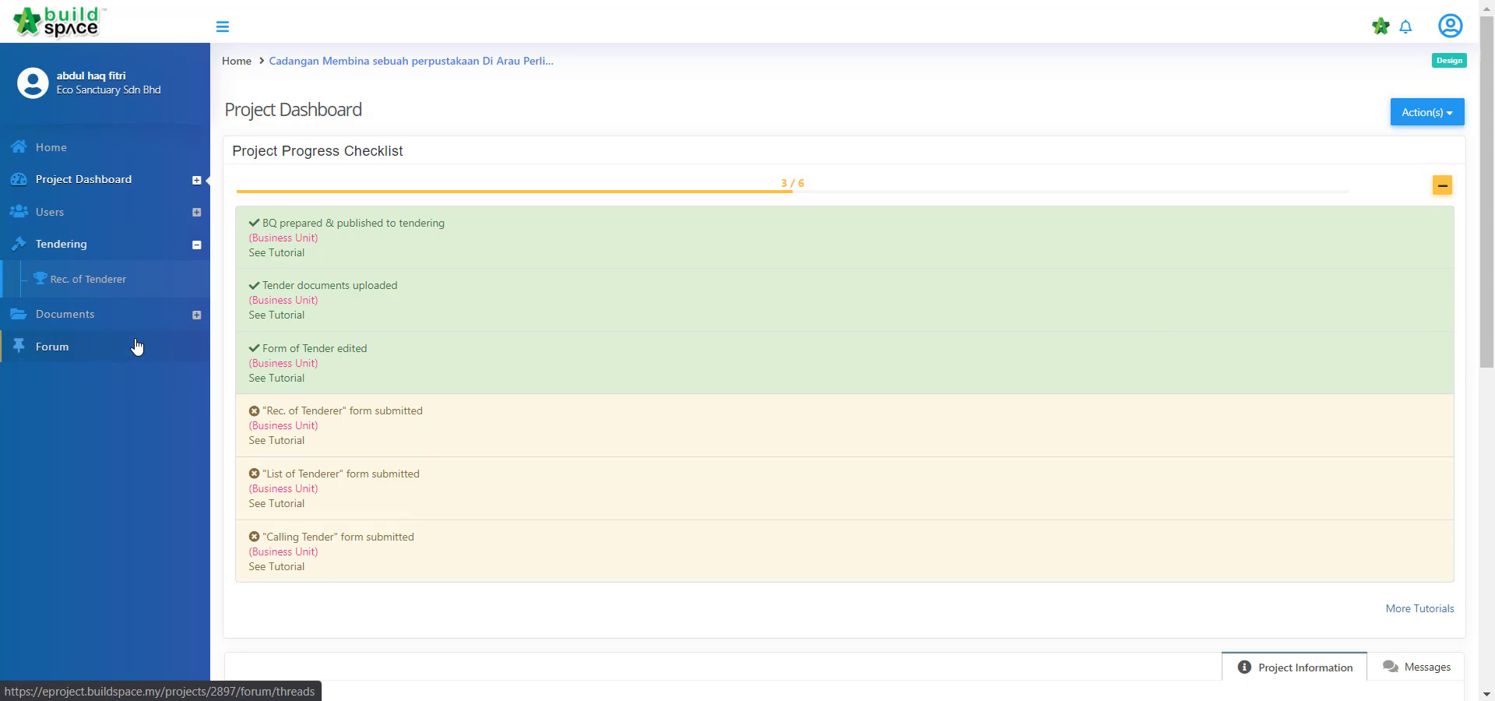
{"action": "left_click", "coordinate": [115, 282]}
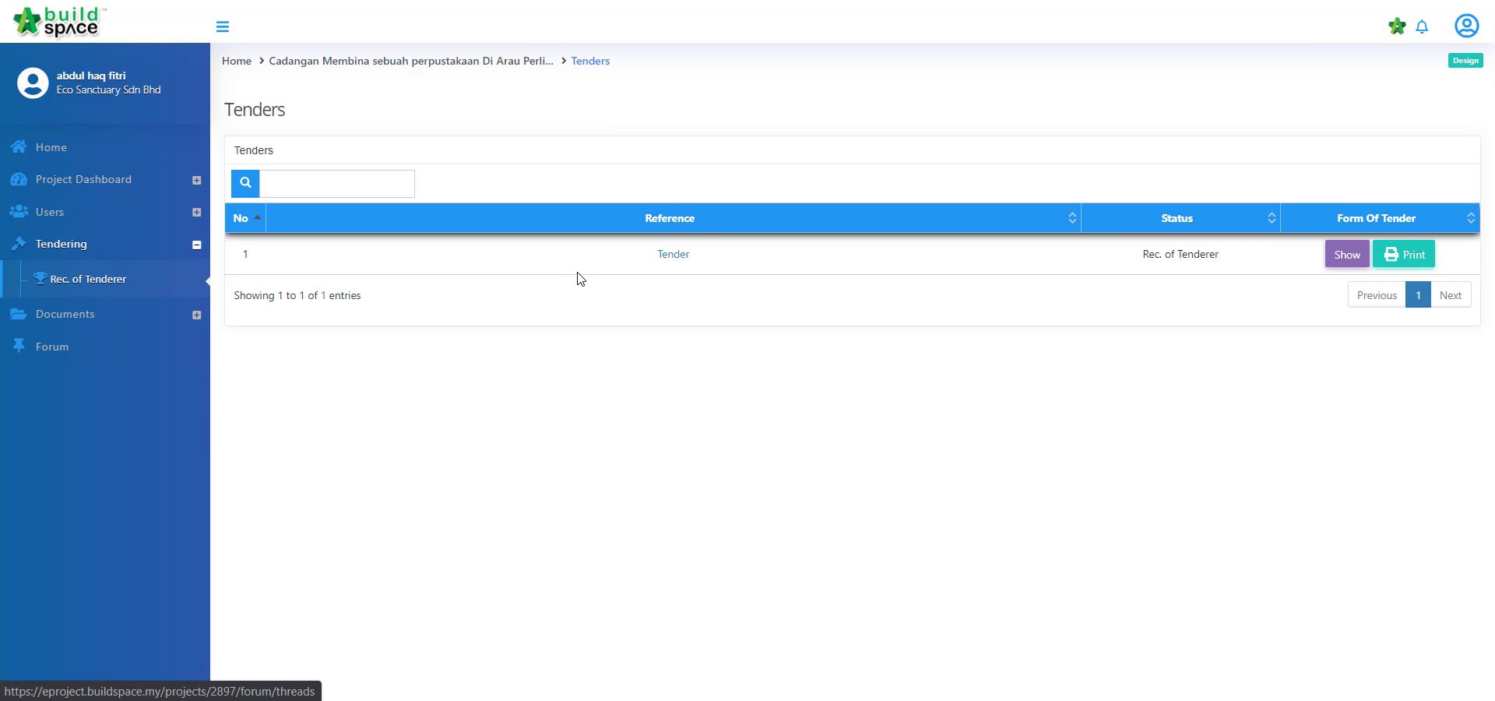
Open the tender's Rec. of Tenderer form and set the proposed date of calling tender to 20-May-2020 12:00 PM
{"action": "left_click", "coordinate": [684, 263]}
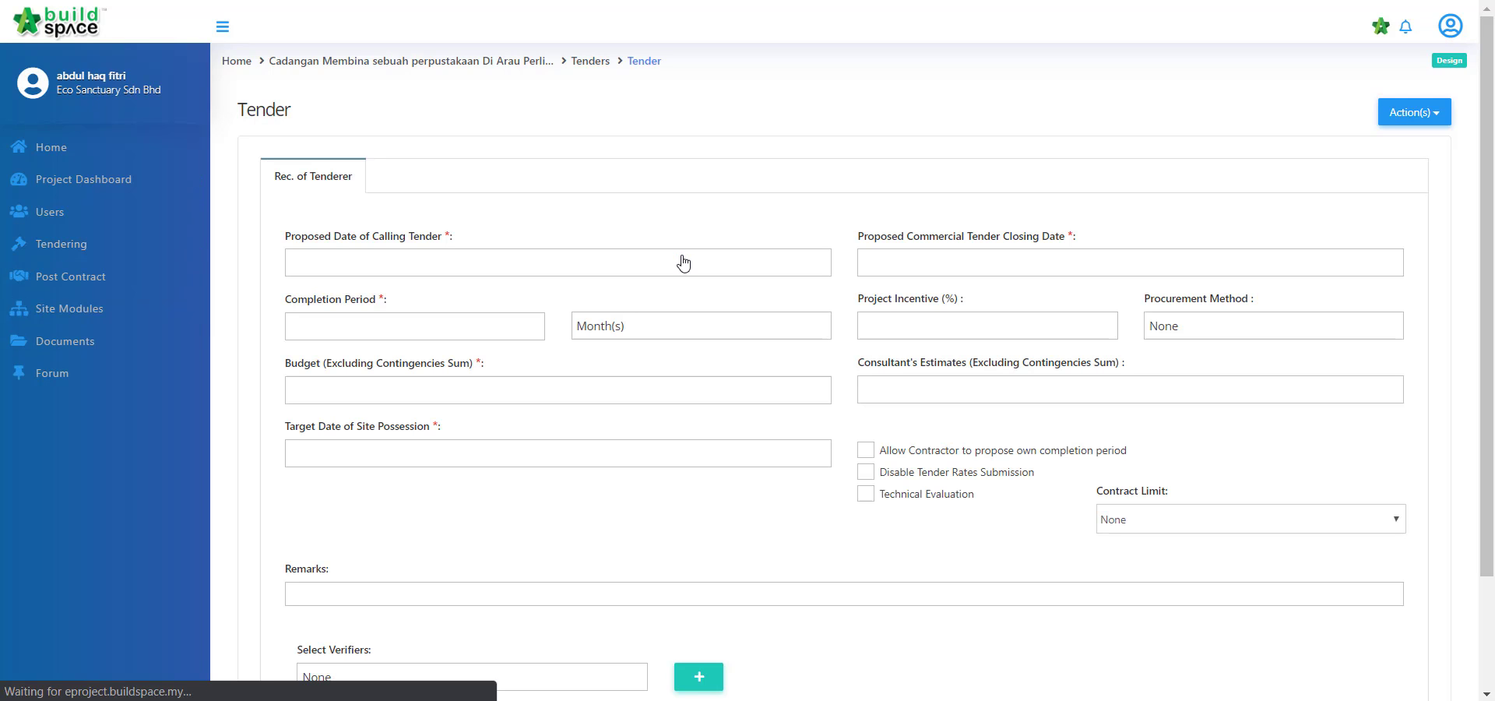
{"action": "left_click", "coordinate": [672, 263]}
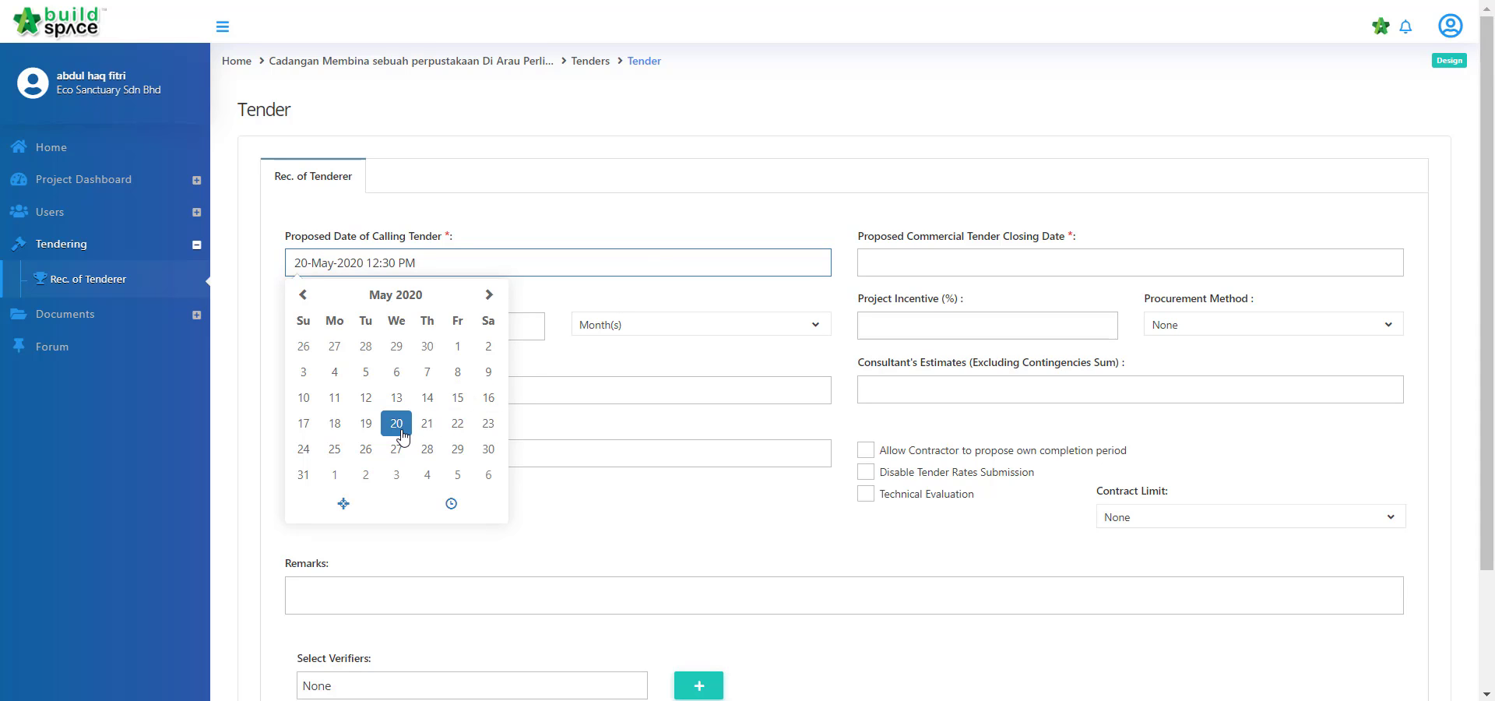
{"action": "left_click", "coordinate": [451, 503]}
{"action": "left_click", "coordinate": [423, 475]}
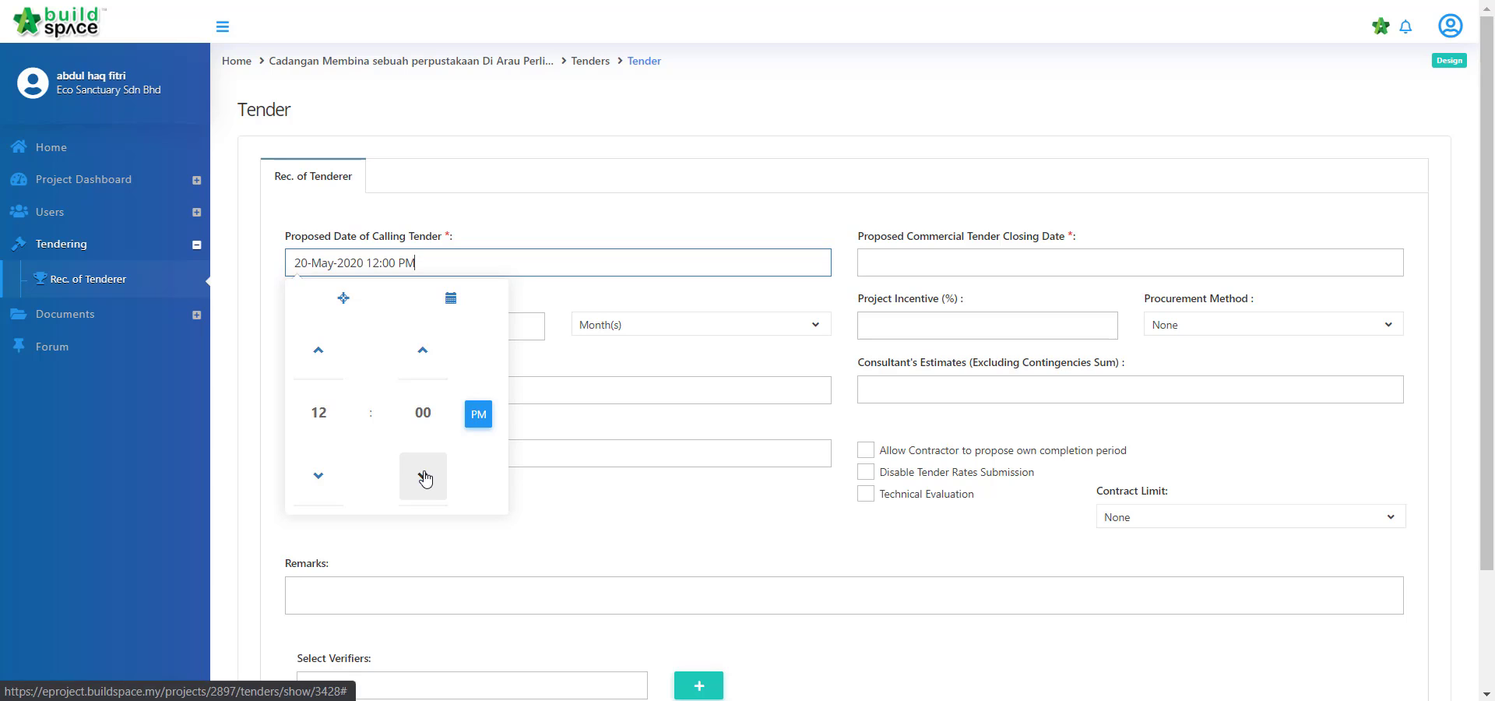
{"action": "left_click", "coordinate": [599, 490]}
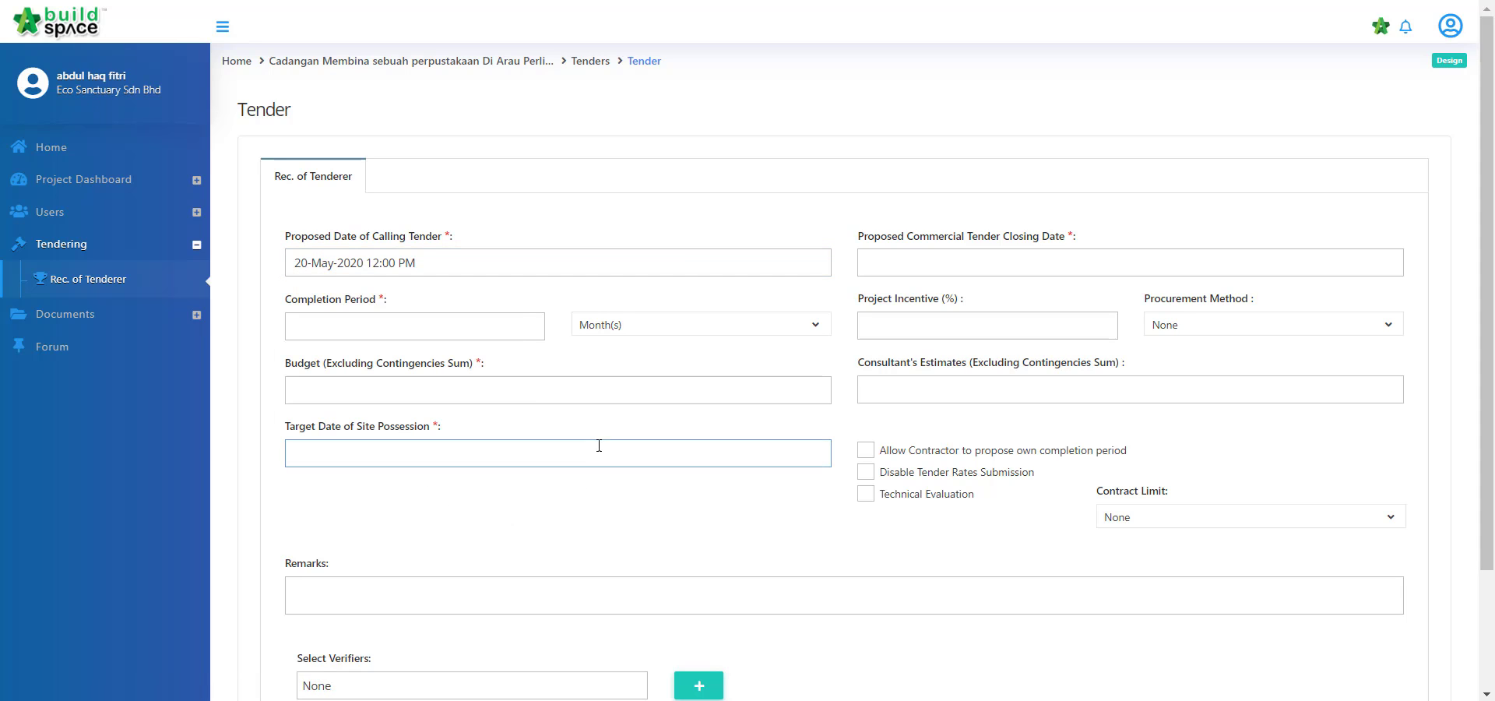
Set the completion period to 24 months and the budget excluding contingencies to 45000000
{"action": "left_click", "coordinate": [513, 331]}
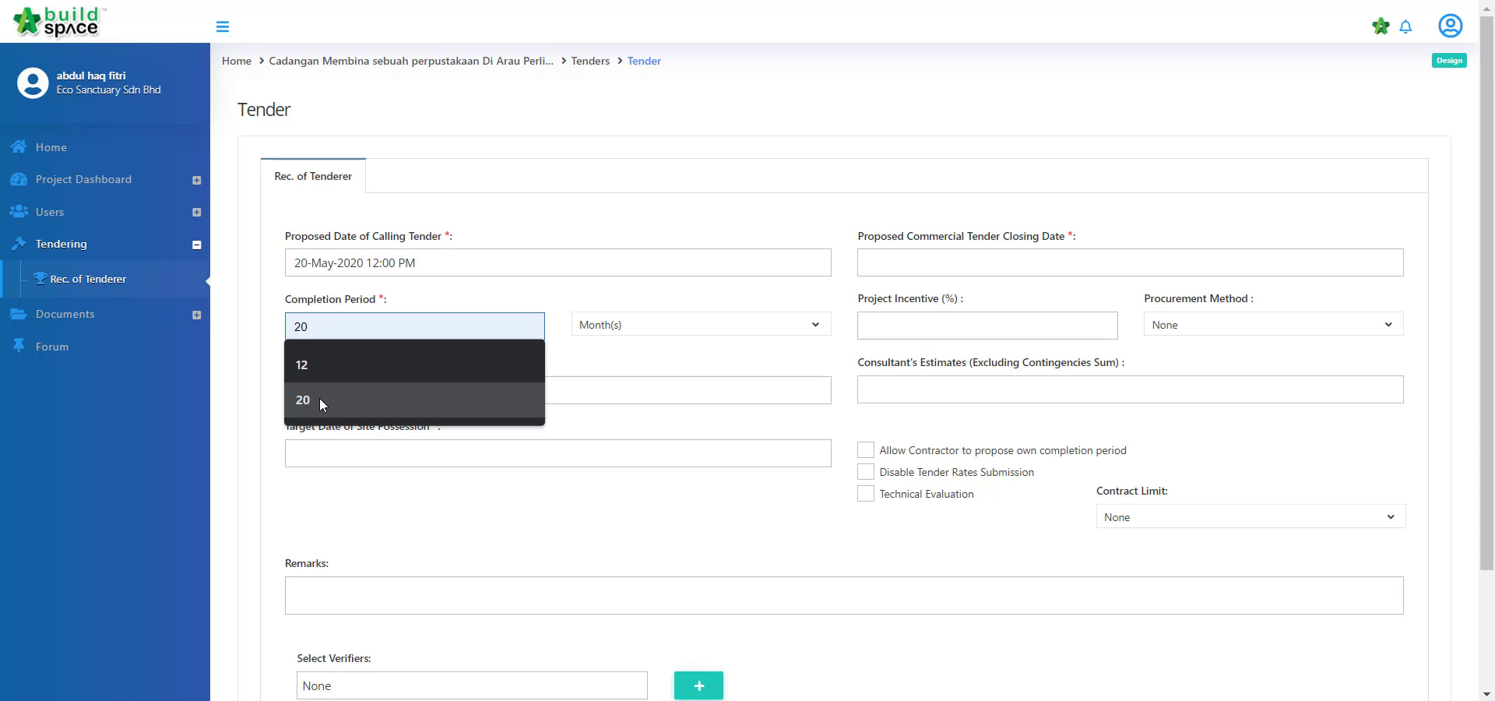
{"action": "type", "text": "24"}
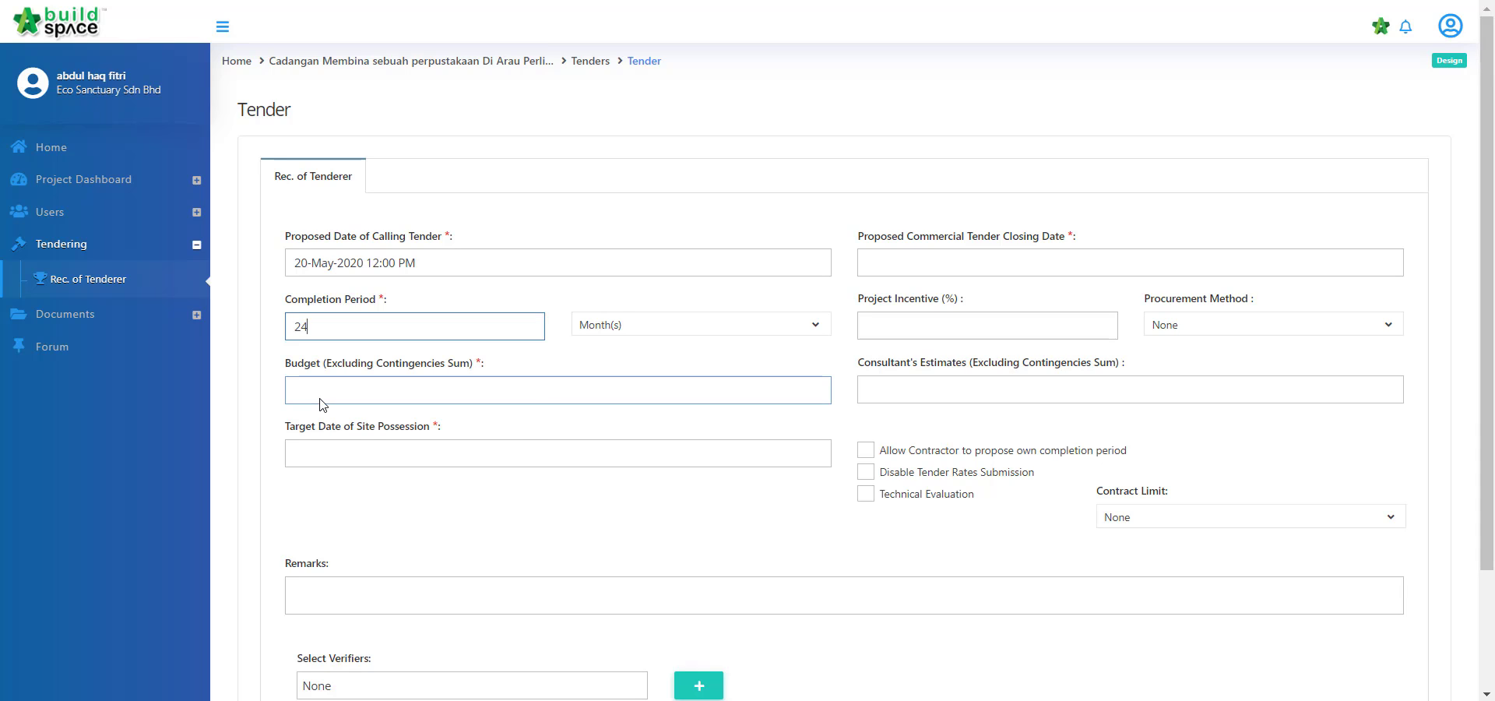
{"action": "left_click", "coordinate": [322, 403]}
{"action": "left_click", "coordinate": [355, 458]}
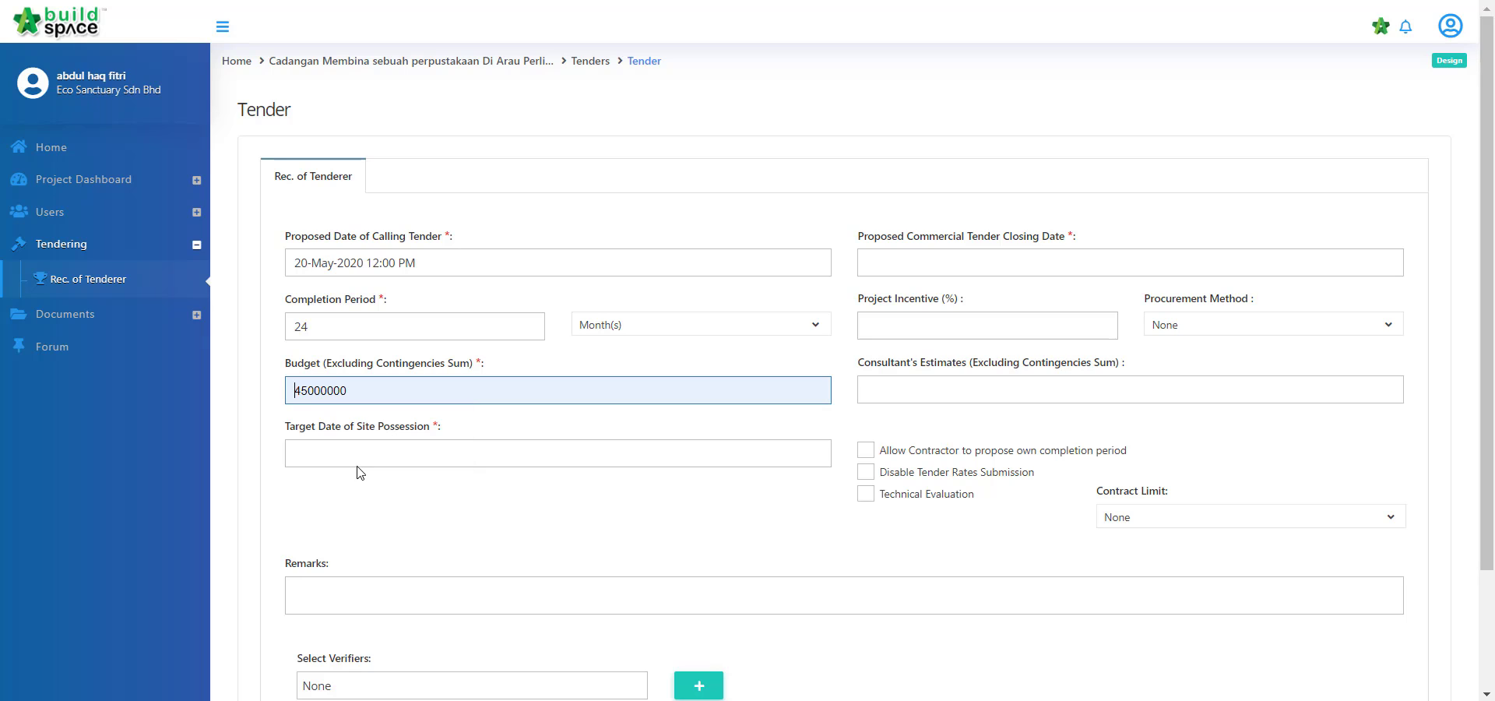
Set the target date of site possession to 08-Jul-2020
{"action": "left_click", "coordinate": [382, 458]}
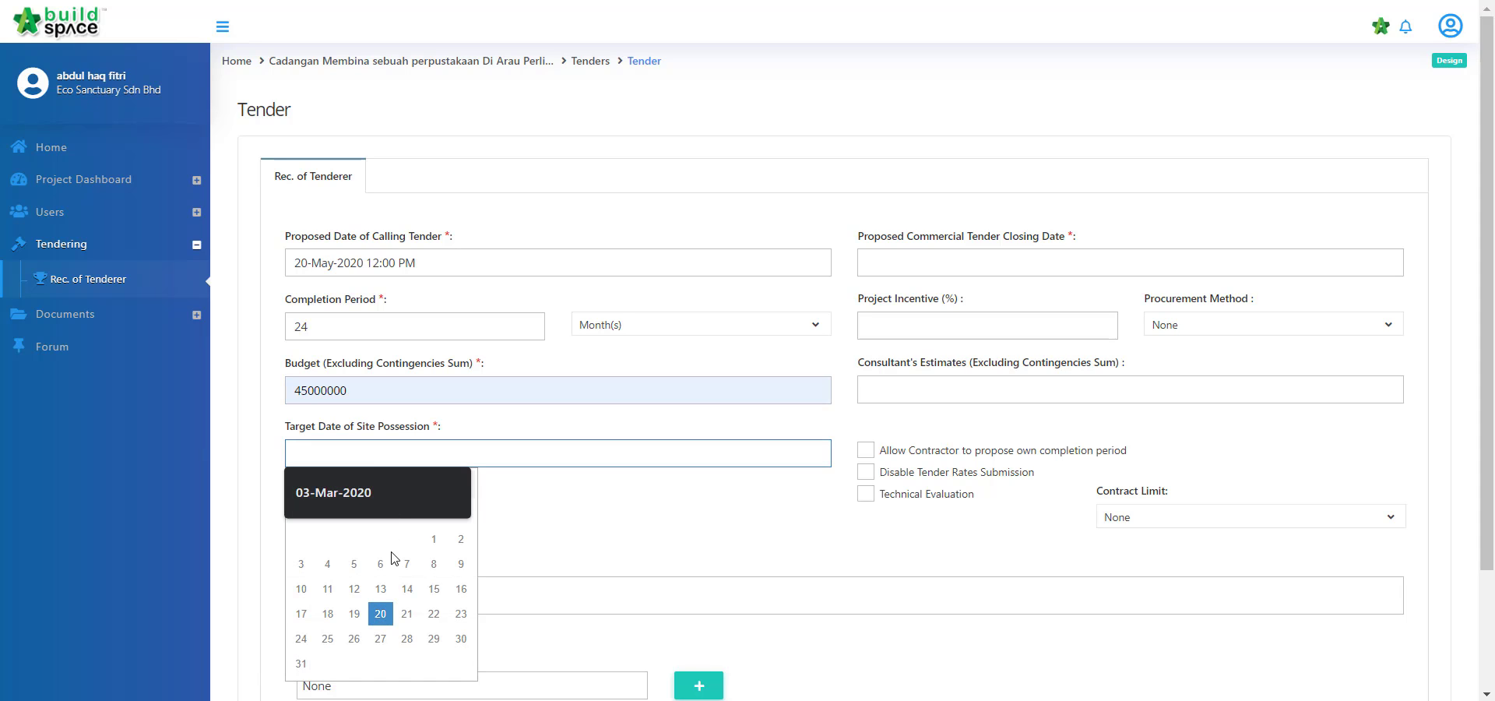
{"action": "left_click", "coordinate": [438, 650]}
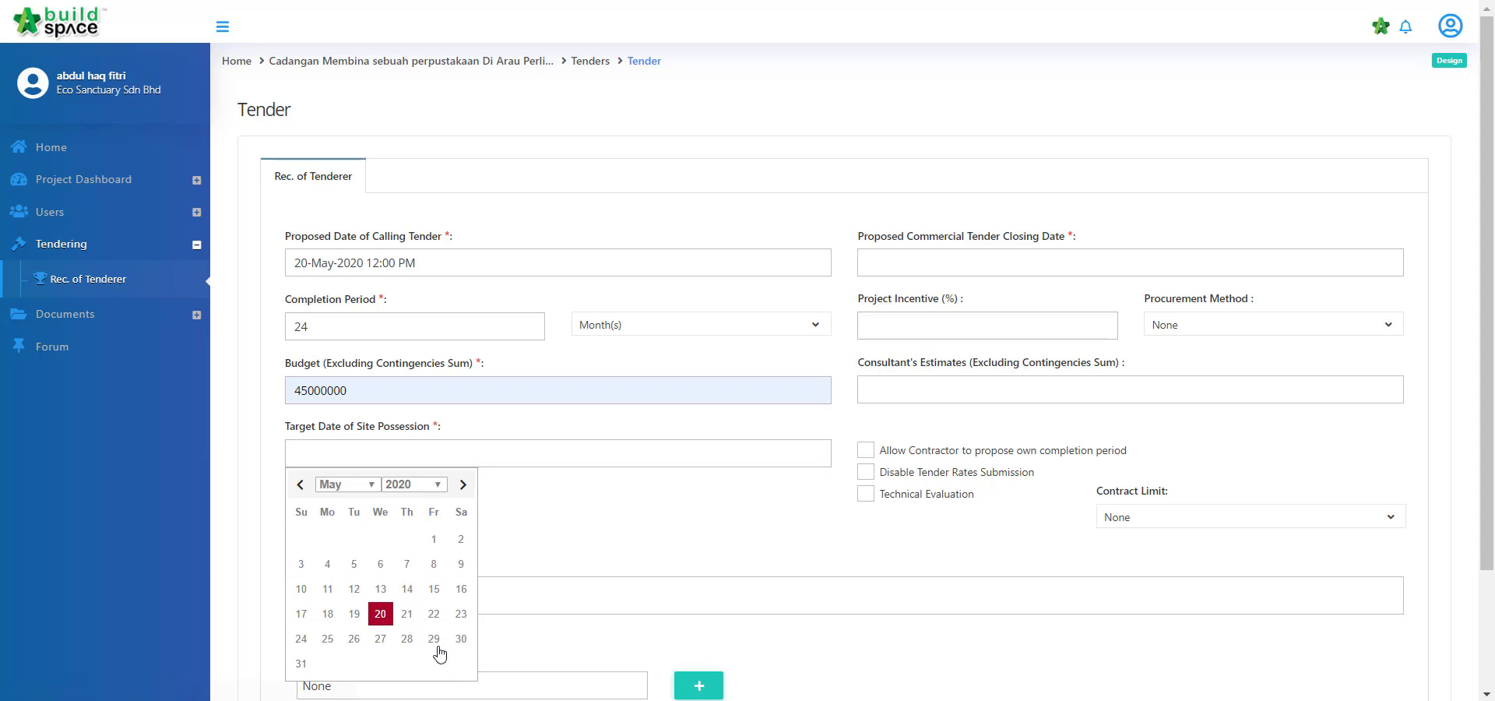
{"action": "left_click", "coordinate": [463, 484]}
{"action": "left_click", "coordinate": [463, 485]}
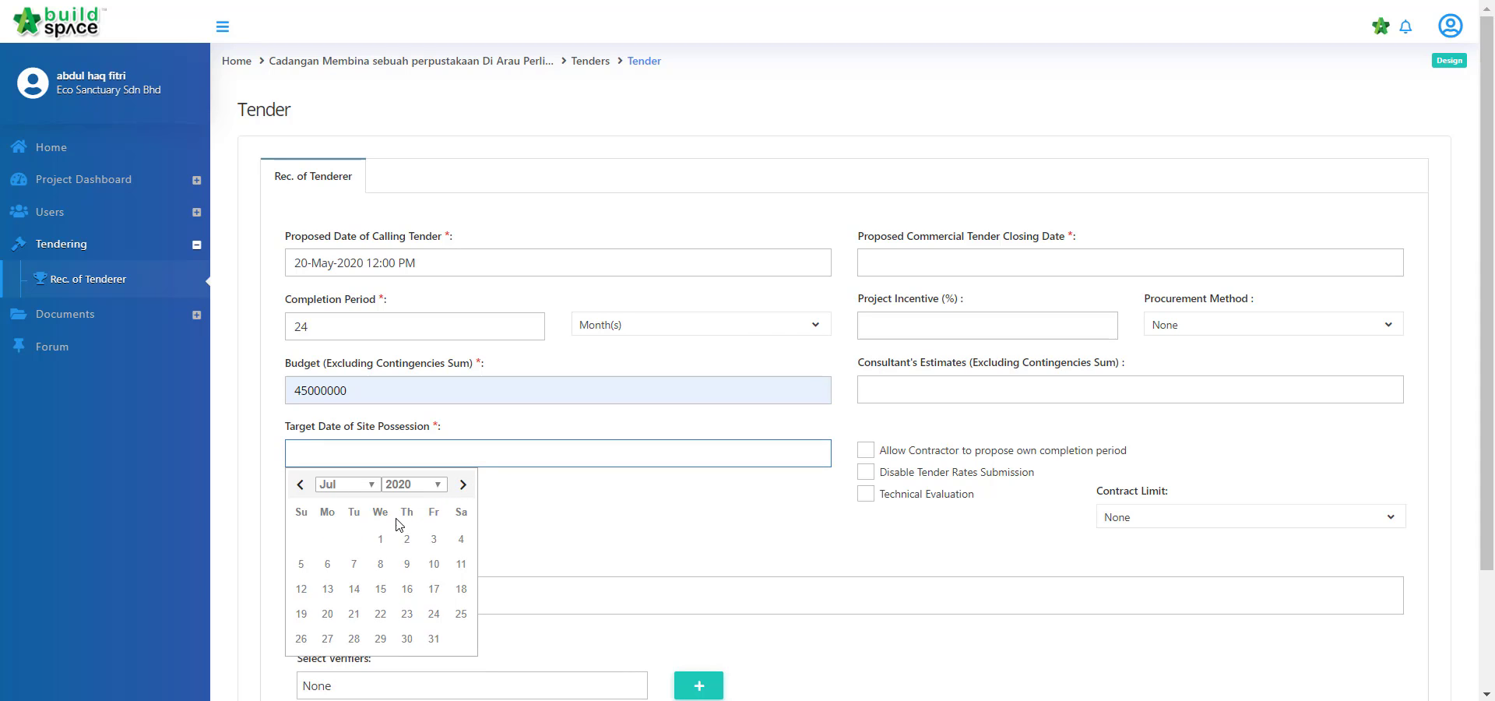
{"action": "left_click", "coordinate": [380, 563]}
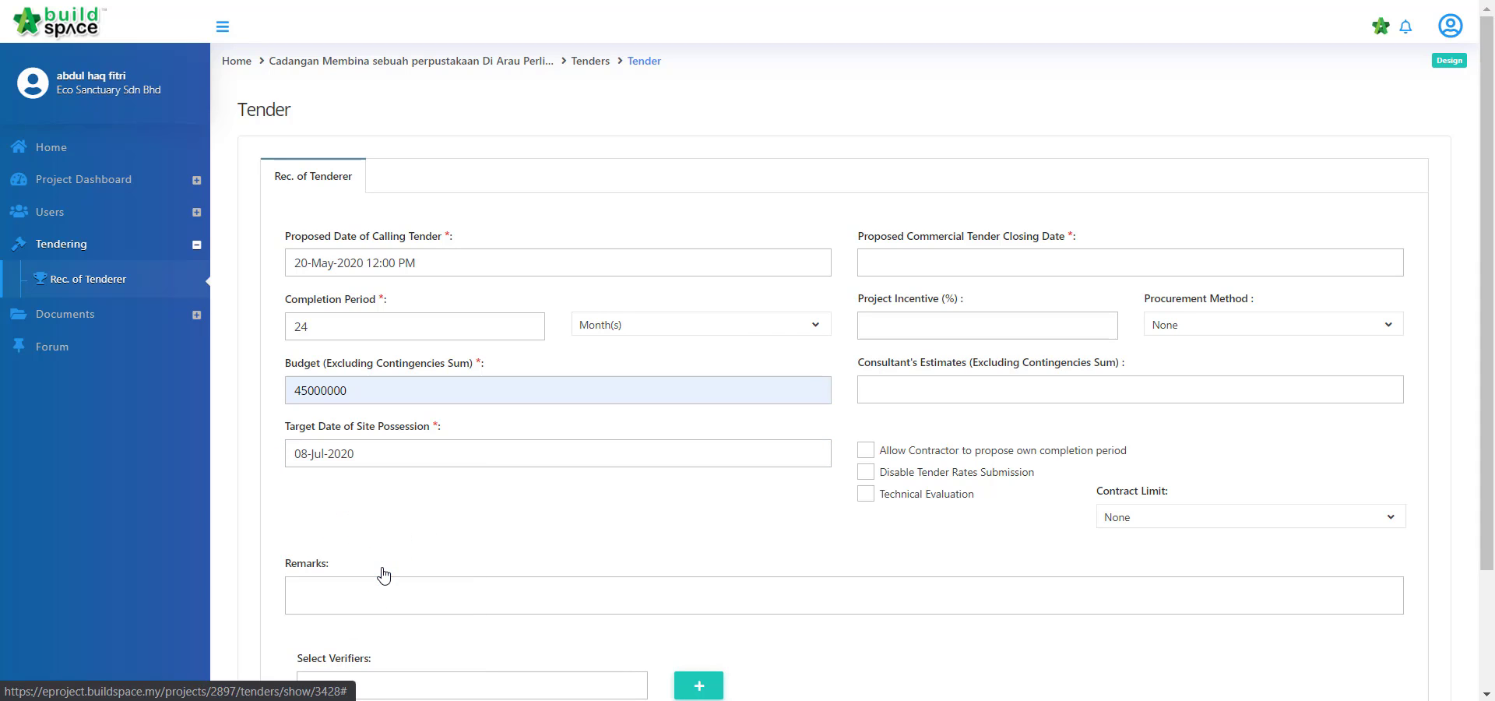
Set the proposed commercial tender closing date to 01-Jun-2020 12:30 PM
{"action": "left_click", "coordinate": [1133, 263]}
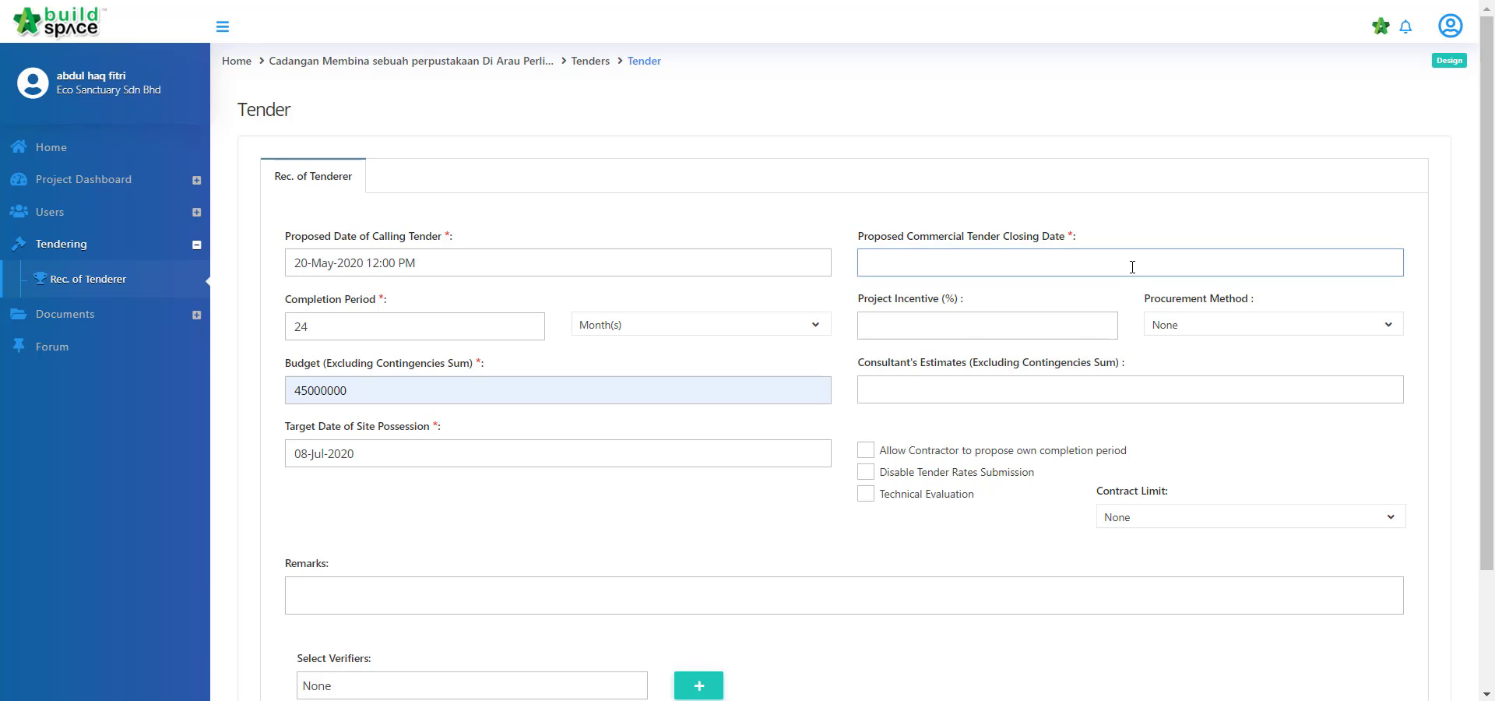
{"action": "left_click", "coordinate": [1061, 295]}
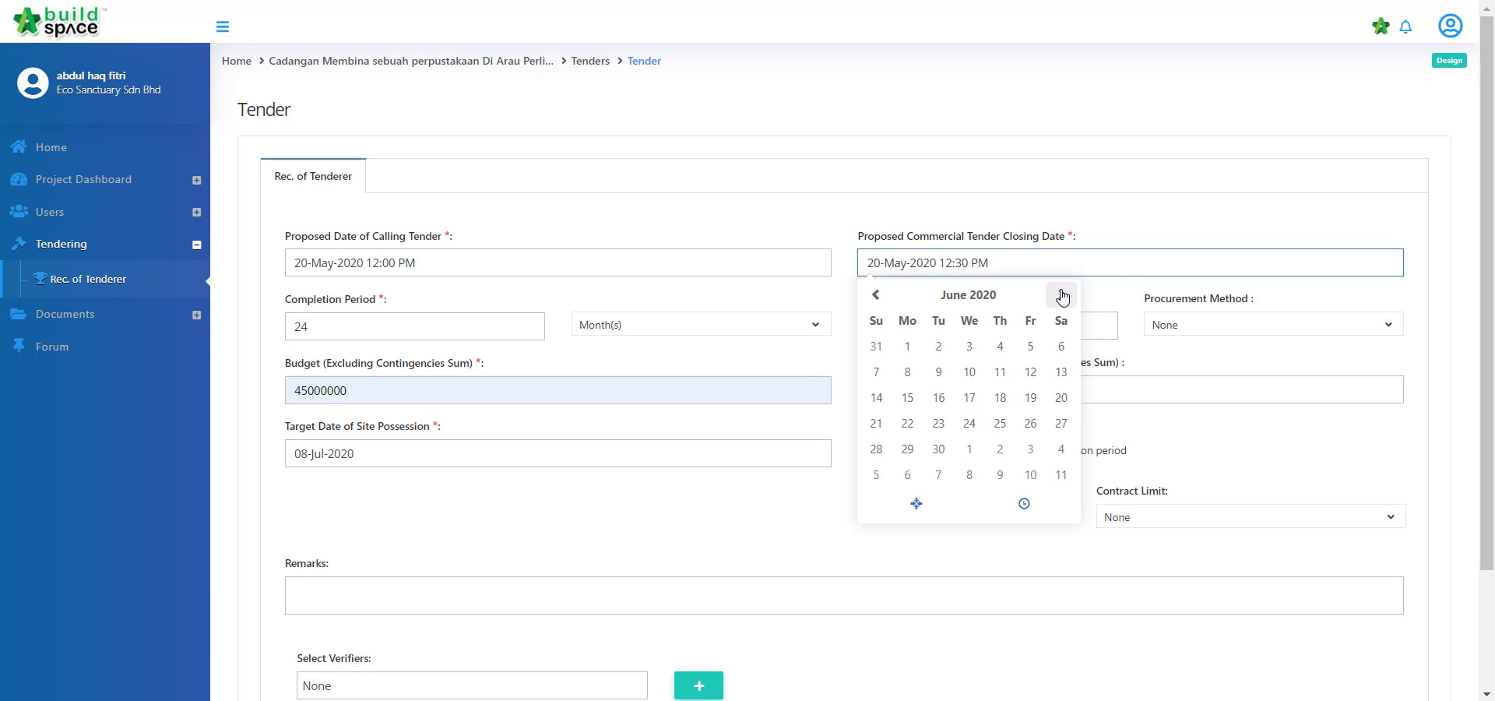
{"action": "left_click", "coordinate": [910, 348]}
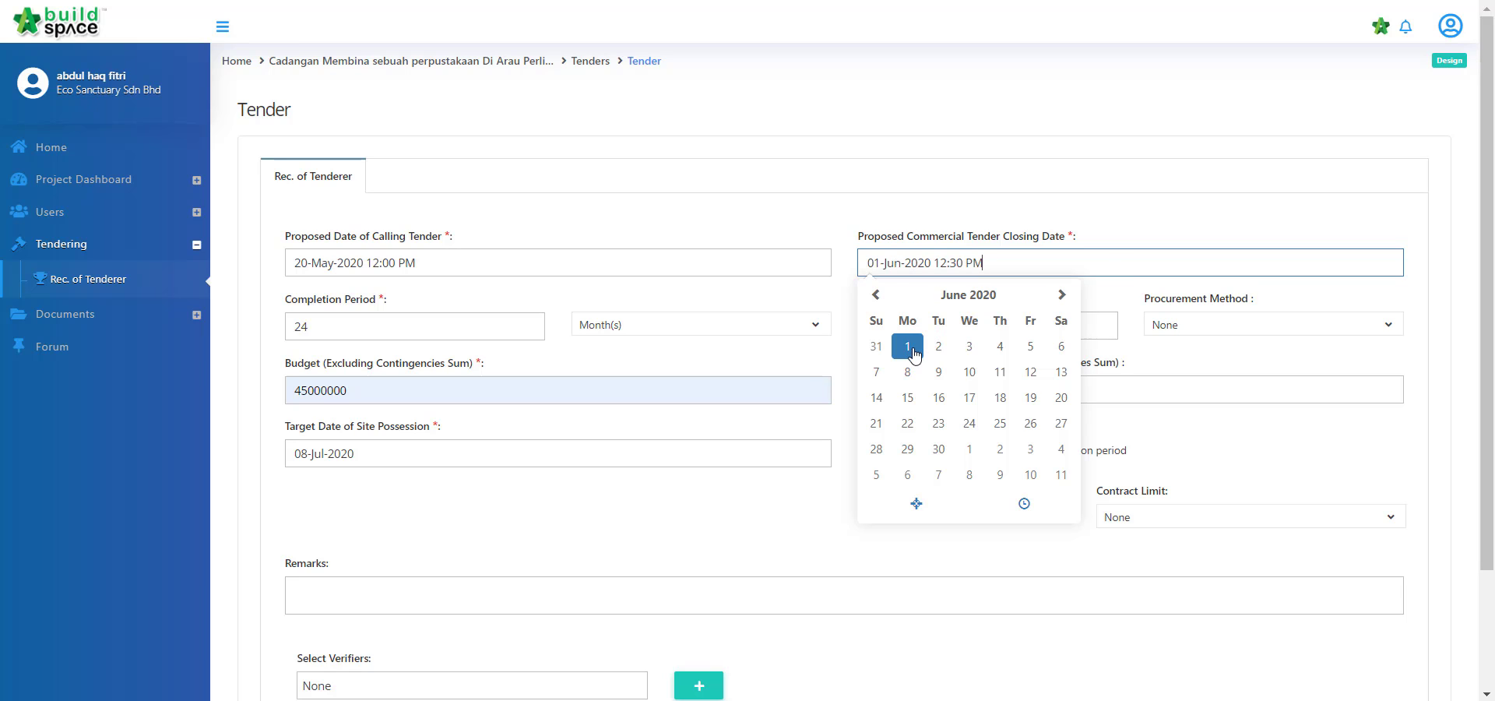
{"action": "left_click", "coordinate": [1117, 216]}
Choose Design & Build as the procurement method, allow contractors to propose their own completion period, and enable Technical Evaluation
{"action": "left_click", "coordinate": [1216, 337]}
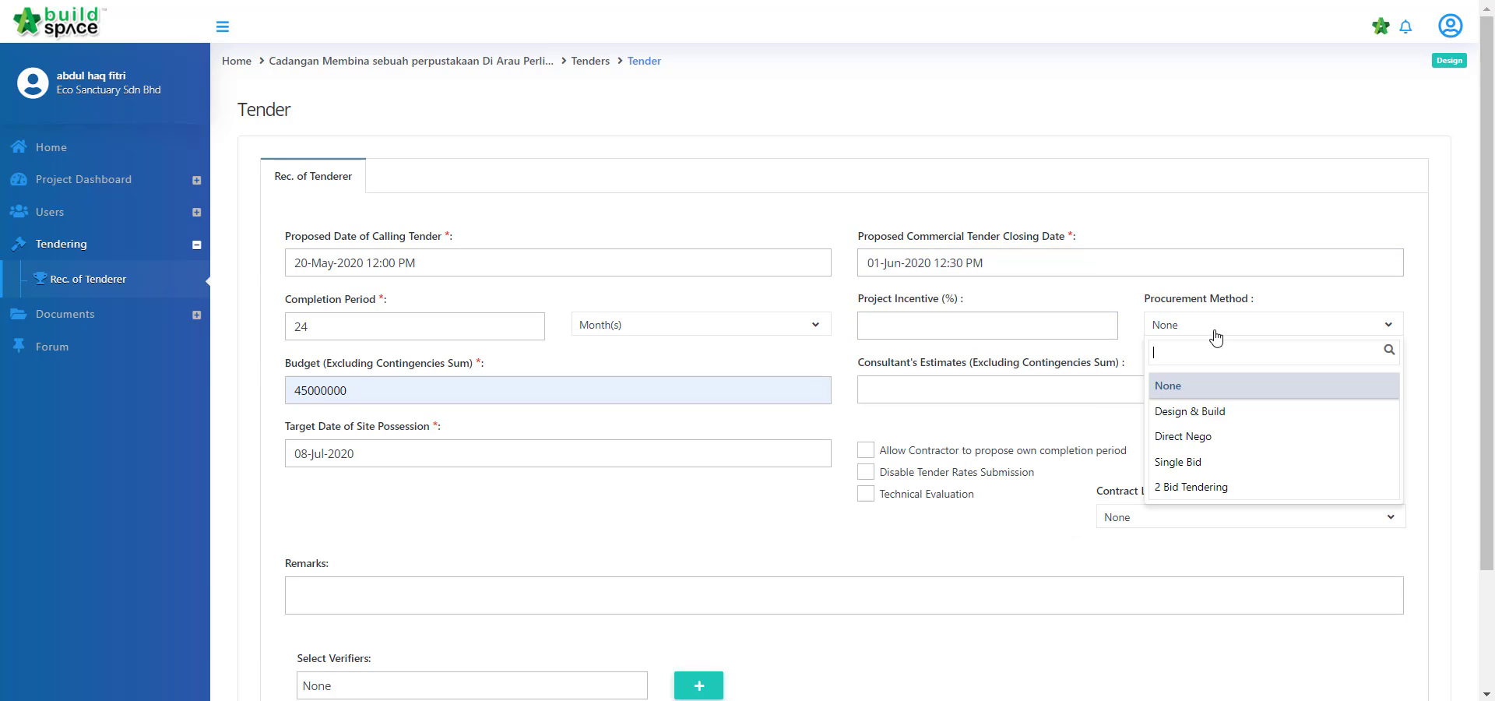
{"action": "left_click", "coordinate": [1235, 413]}
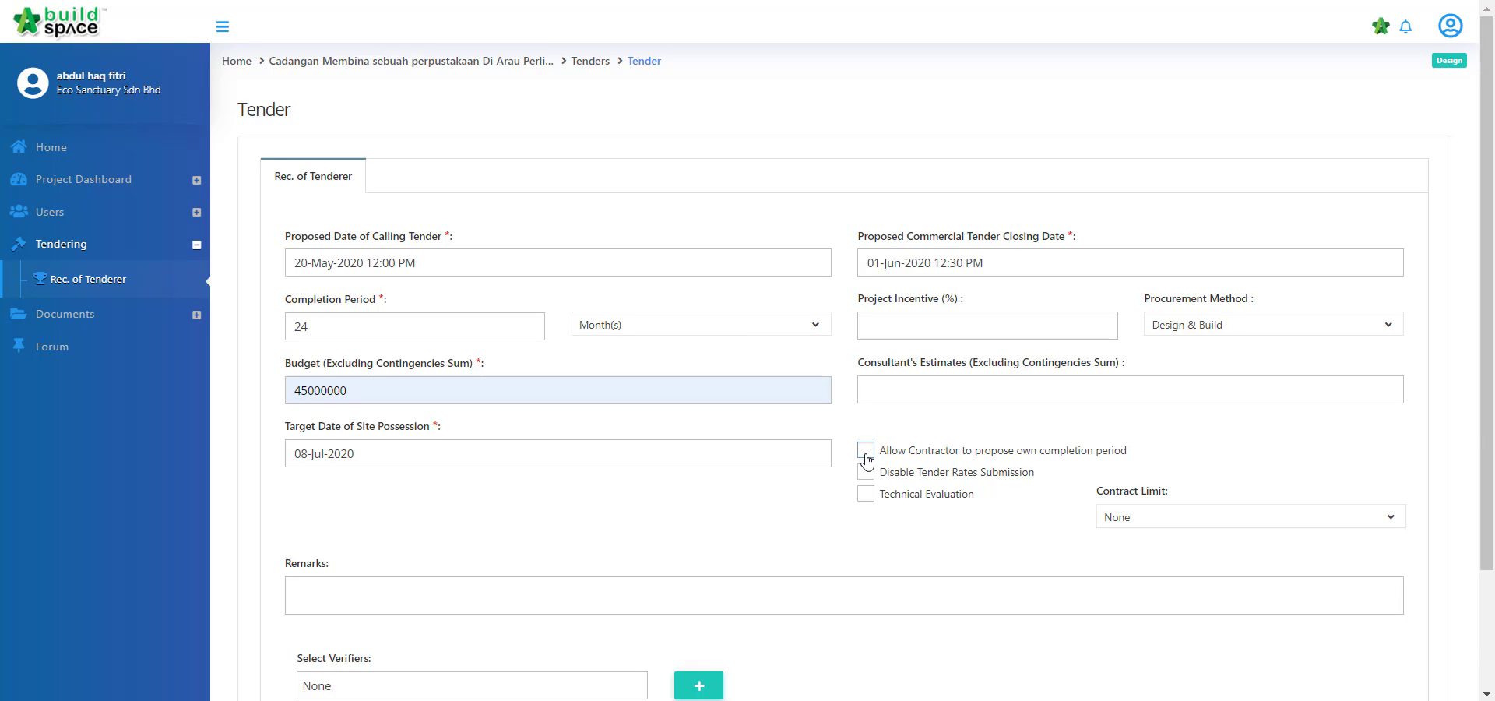
{"action": "left_click", "coordinate": [867, 454]}
{"action": "left_click", "coordinate": [866, 495]}
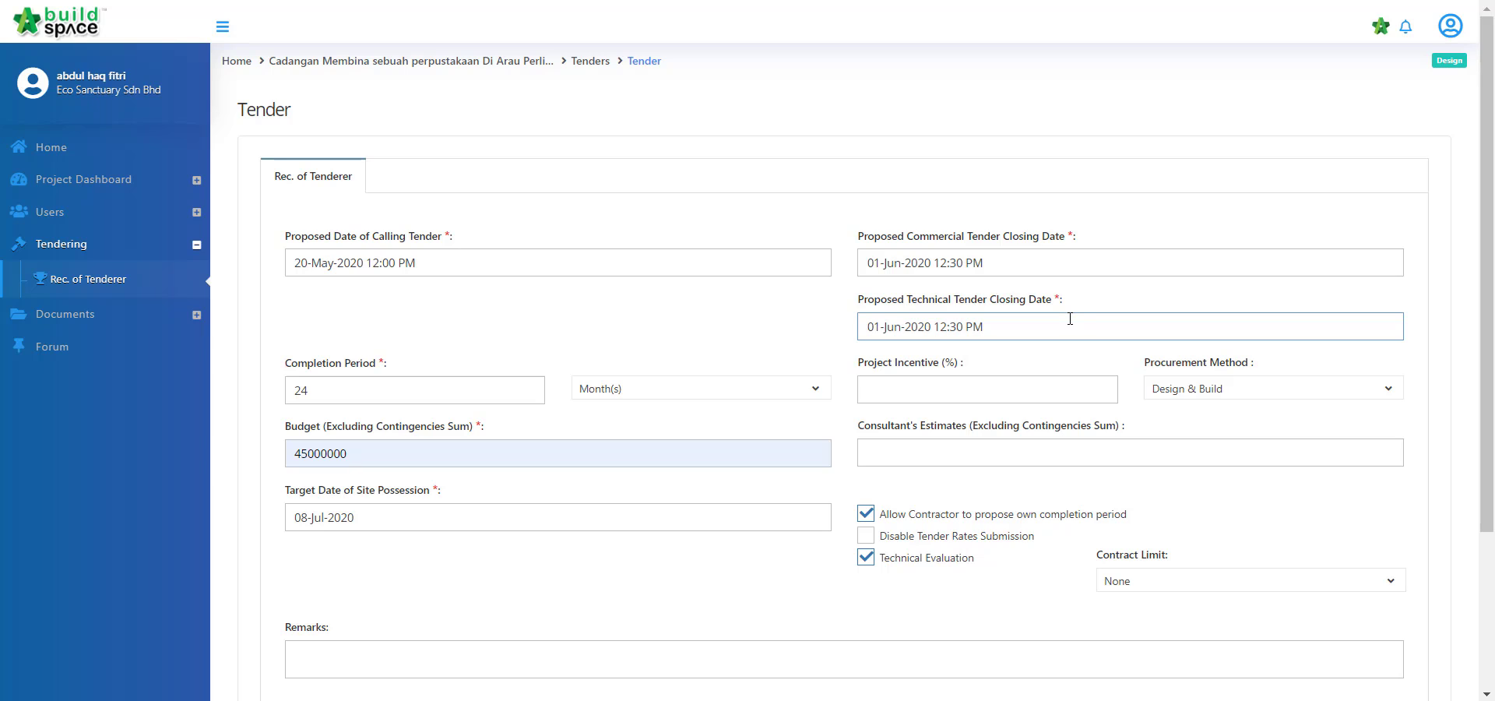
Set the contract limit to 2000000 (Two million) and save the Rec. of Tenderer information
{"action": "left_click", "coordinate": [1152, 582]}
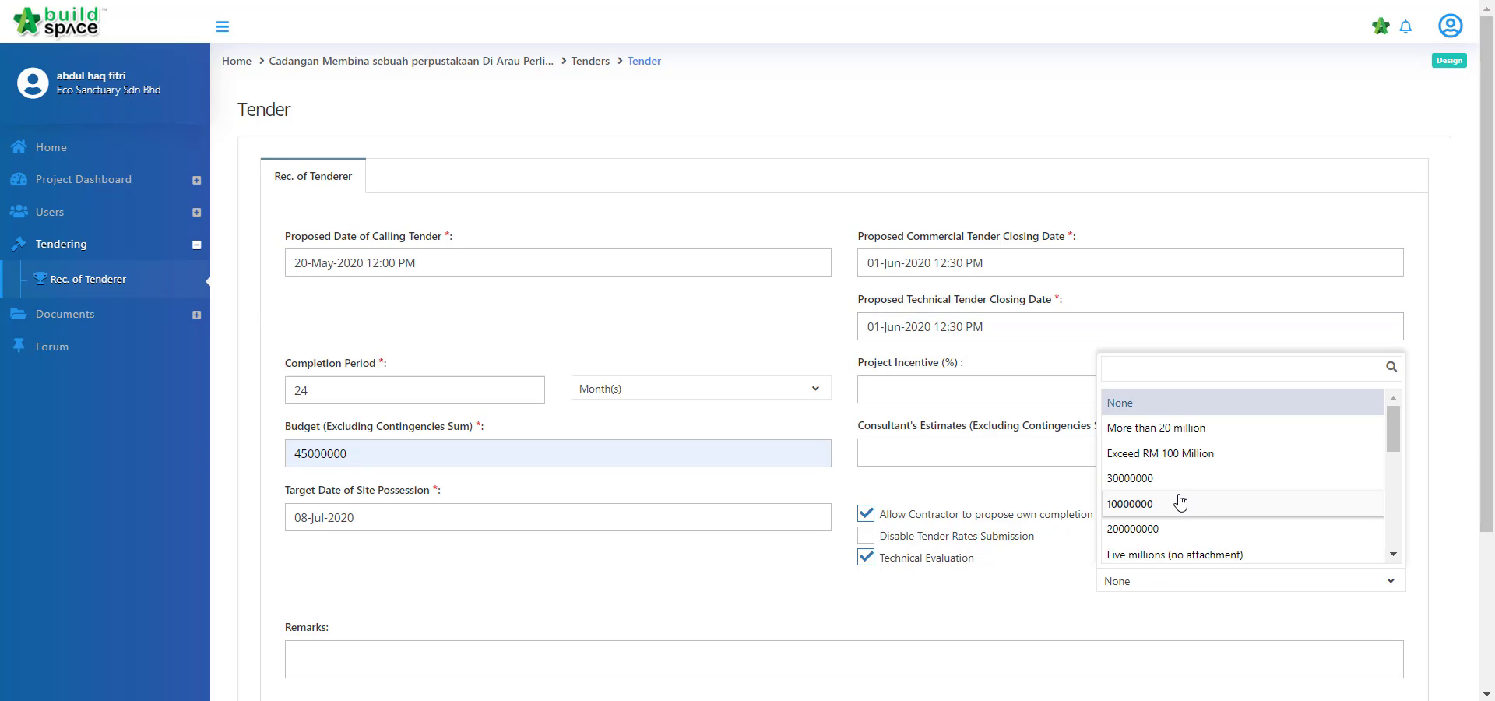
{"action": "scroll", "coordinate": [1182, 501], "scroll_direction": "down", "scroll_amount": 5}
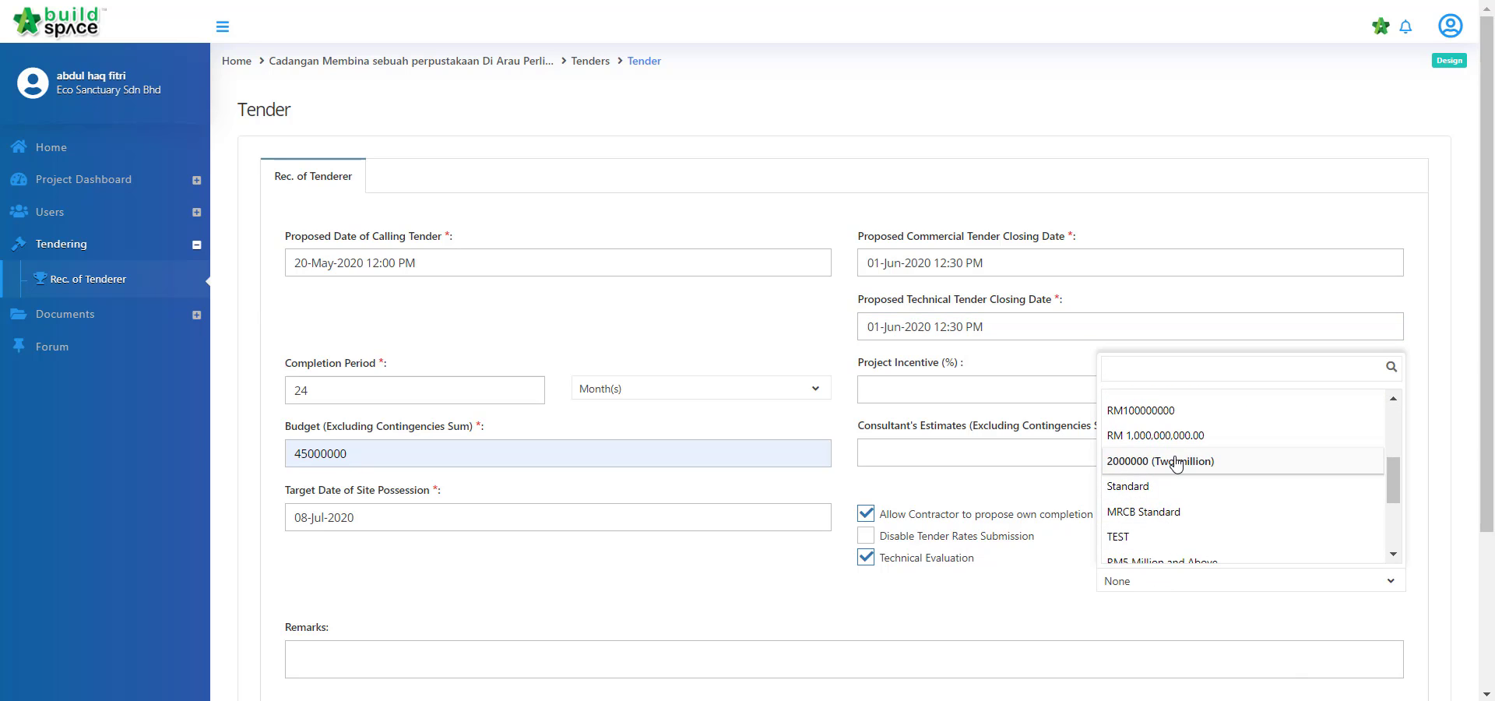
{"action": "left_click", "coordinate": [1179, 462]}
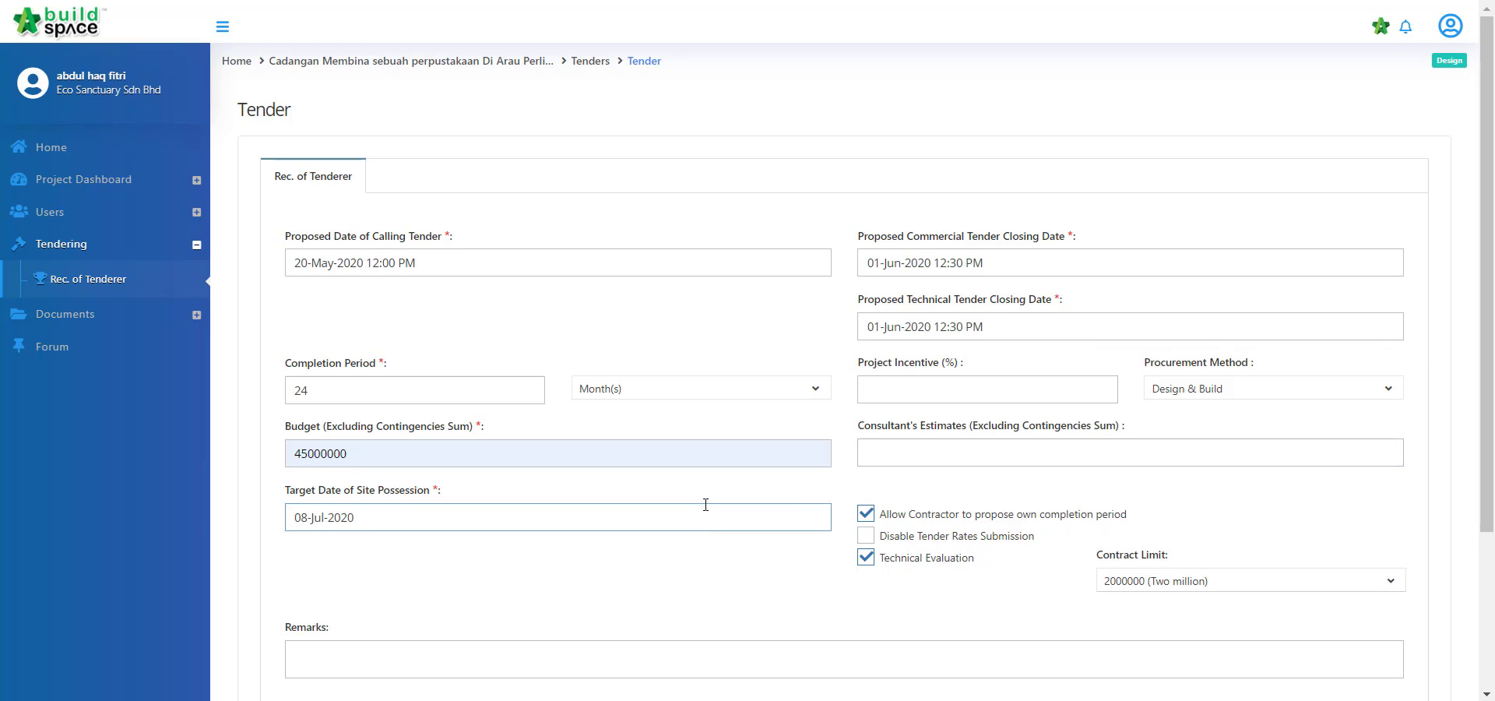
{"action": "scroll", "coordinate": [704, 505], "scroll_direction": "down", "scroll_amount": 3}
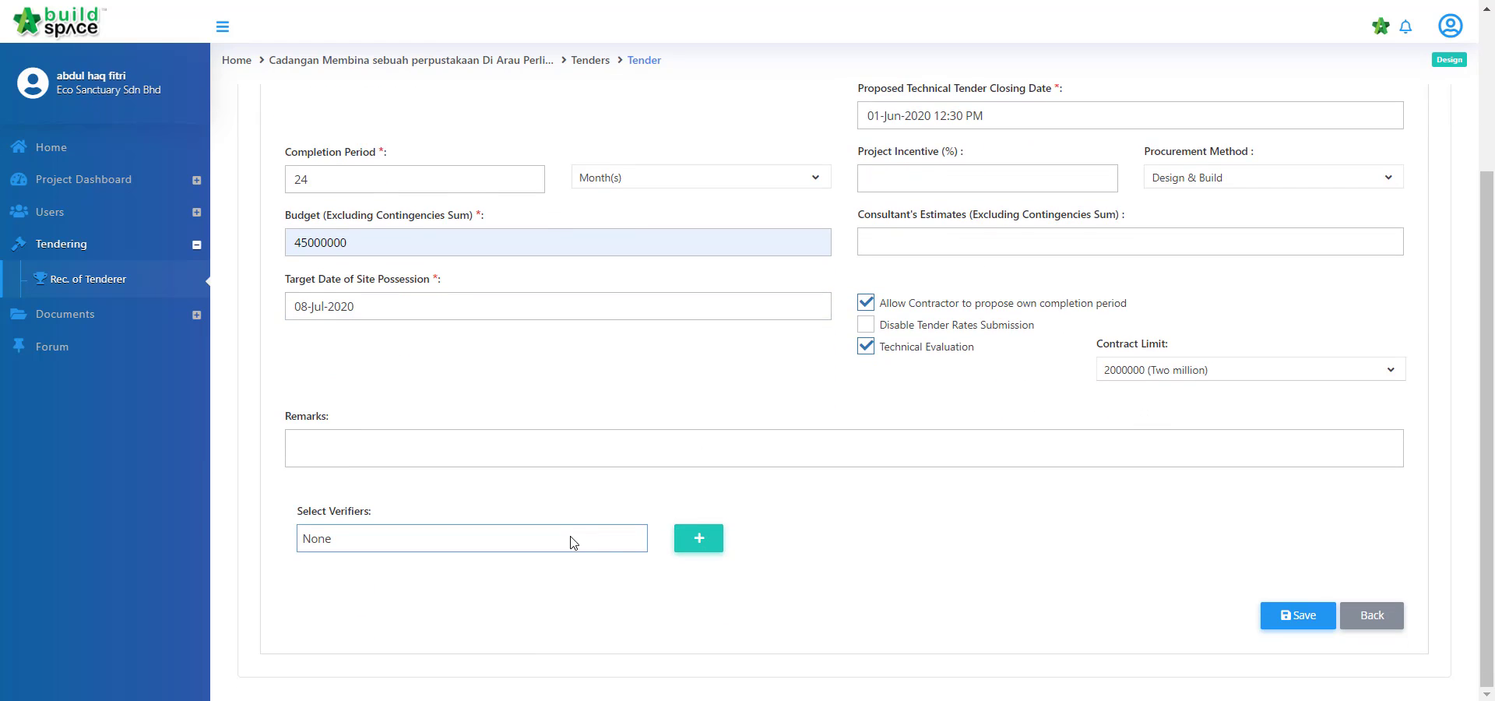
{"action": "left_click", "coordinate": [1298, 617]}
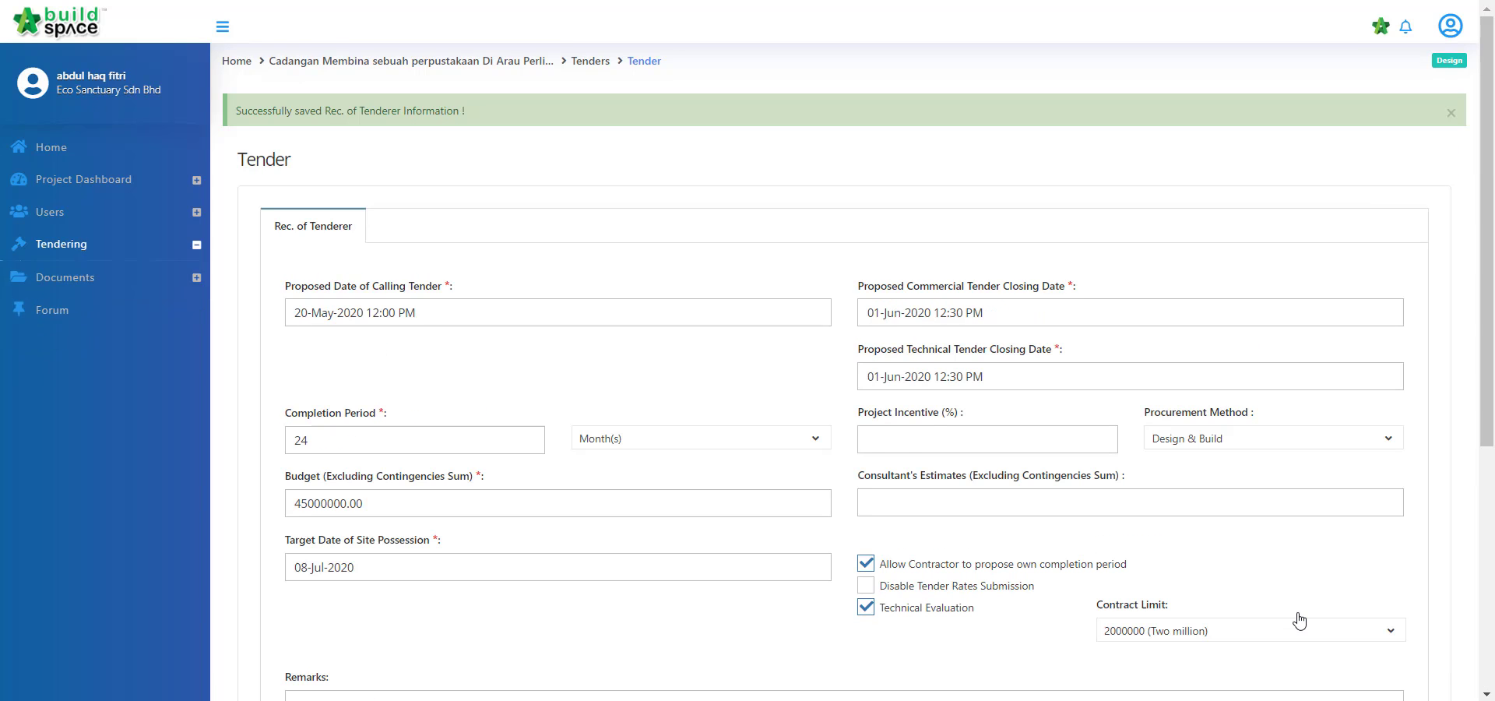
Filter the contractor list by Buildspace, assign Buildspace Contractors 1 to 5 to the tender, and save the selection
{"action": "scroll", "coordinate": [783, 531], "scroll_direction": "down", "scroll_amount": 5}
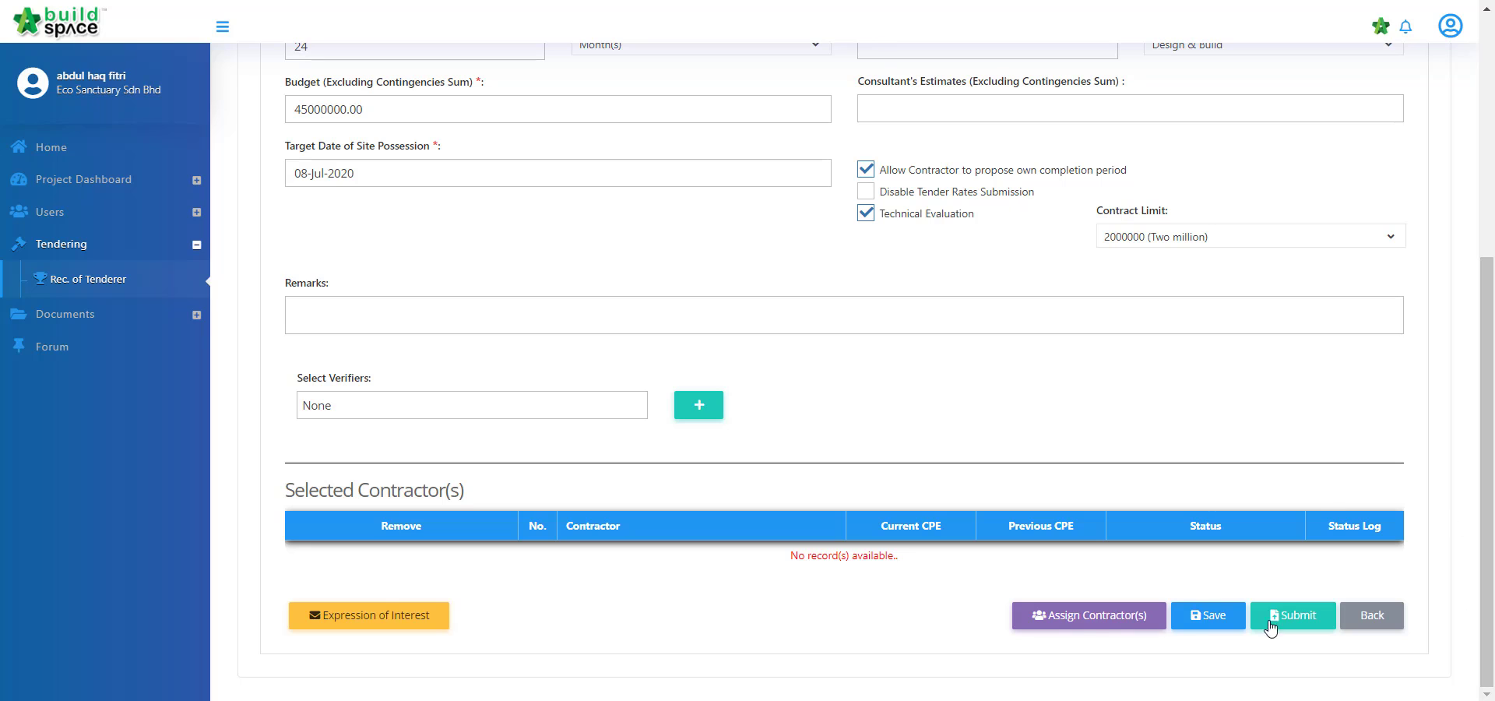
{"action": "left_click", "coordinate": [1110, 631]}
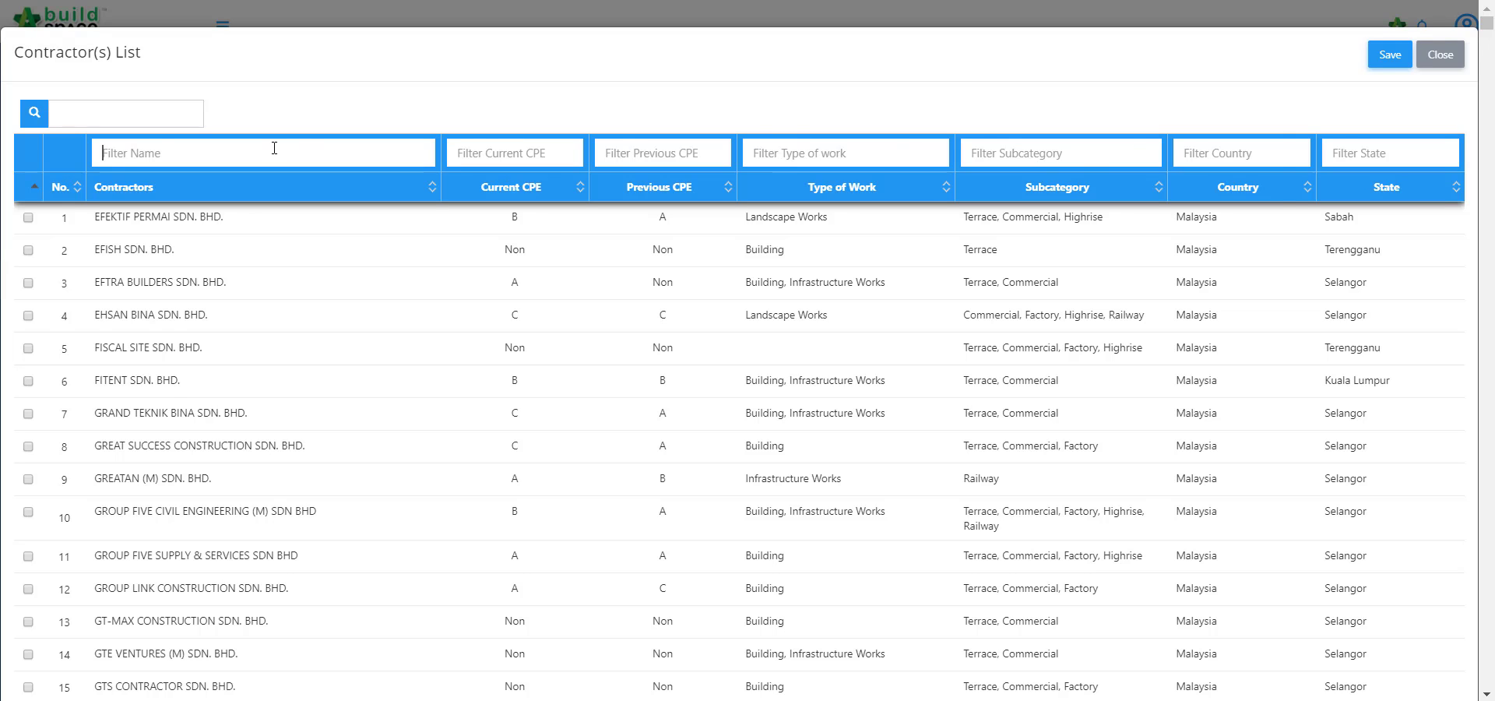
{"action": "type", "text": "Buildspace"}
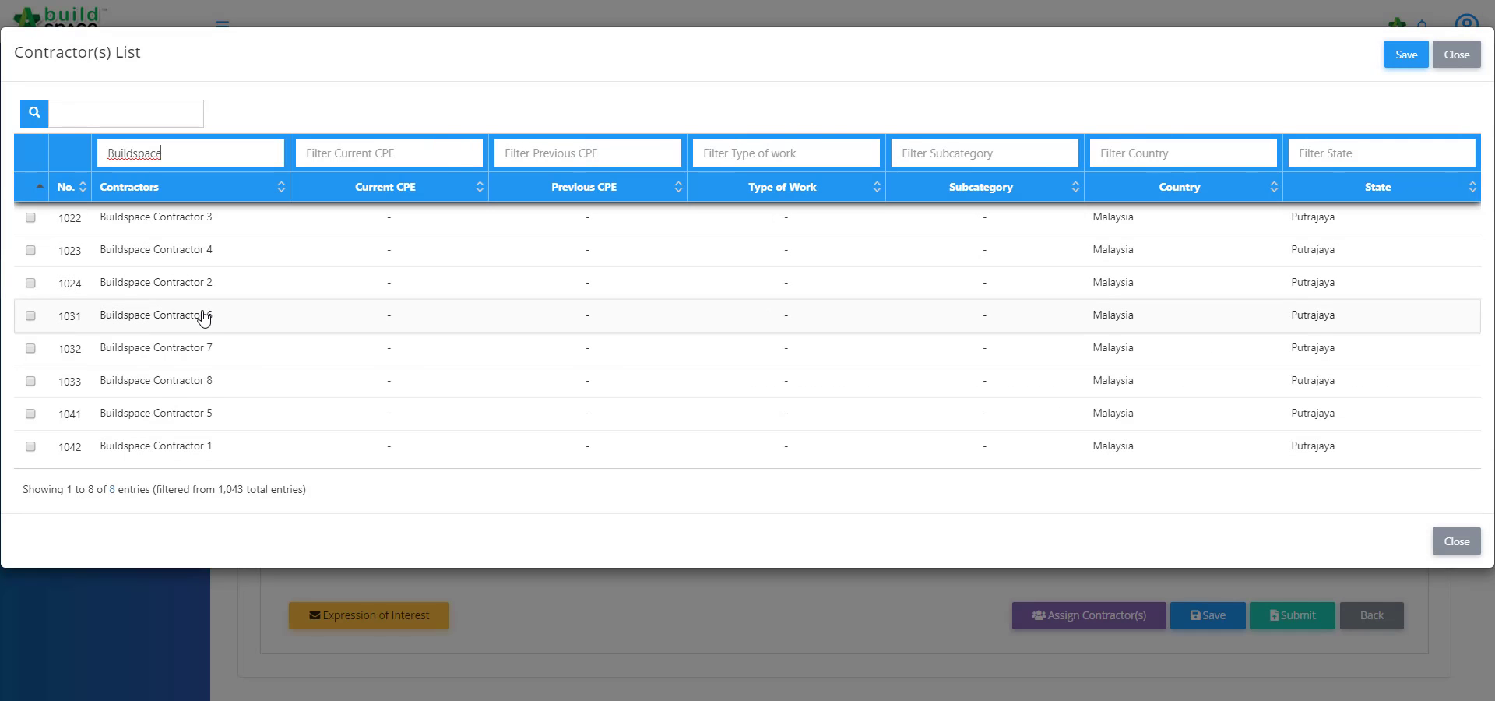
{"action": "left_click", "coordinate": [31, 448]}
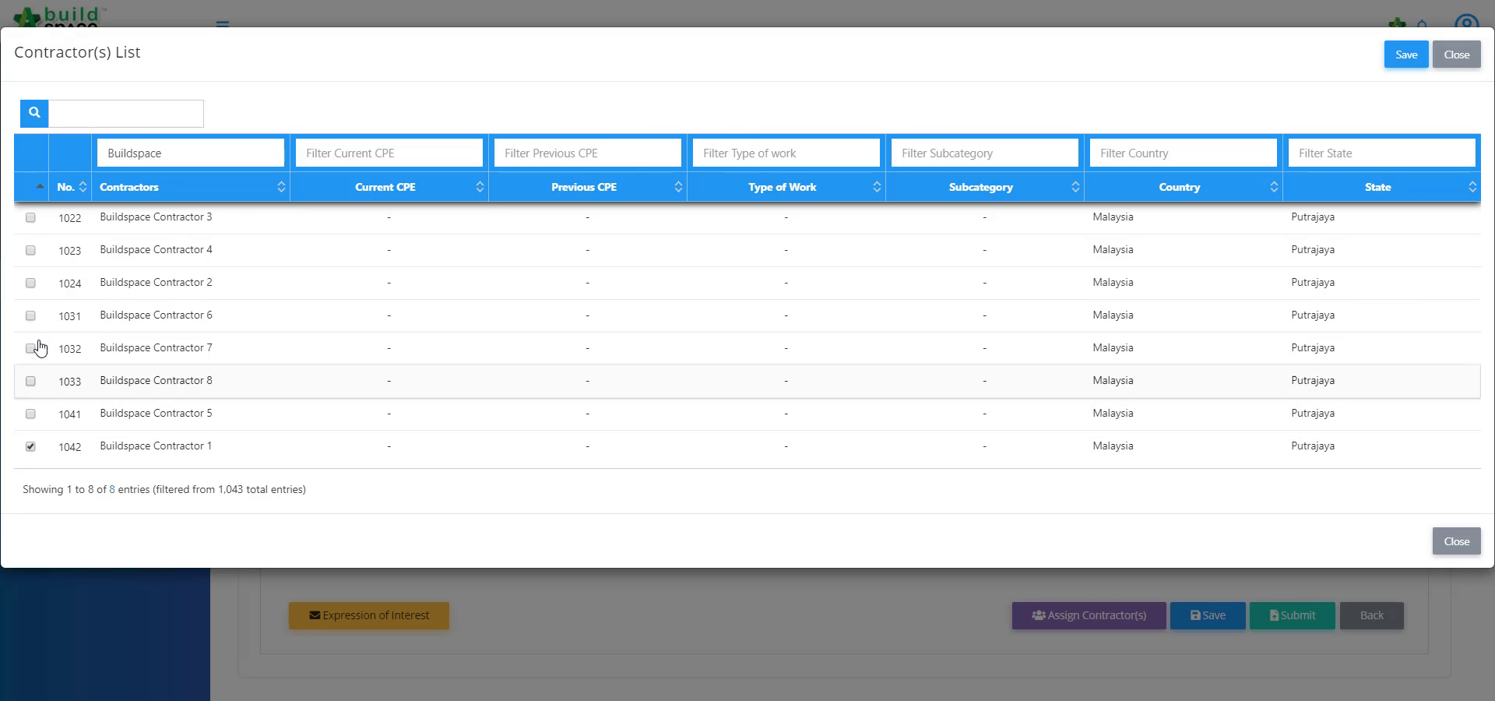
{"action": "left_click", "coordinate": [30, 283]}
{"action": "left_click", "coordinate": [31, 218]}
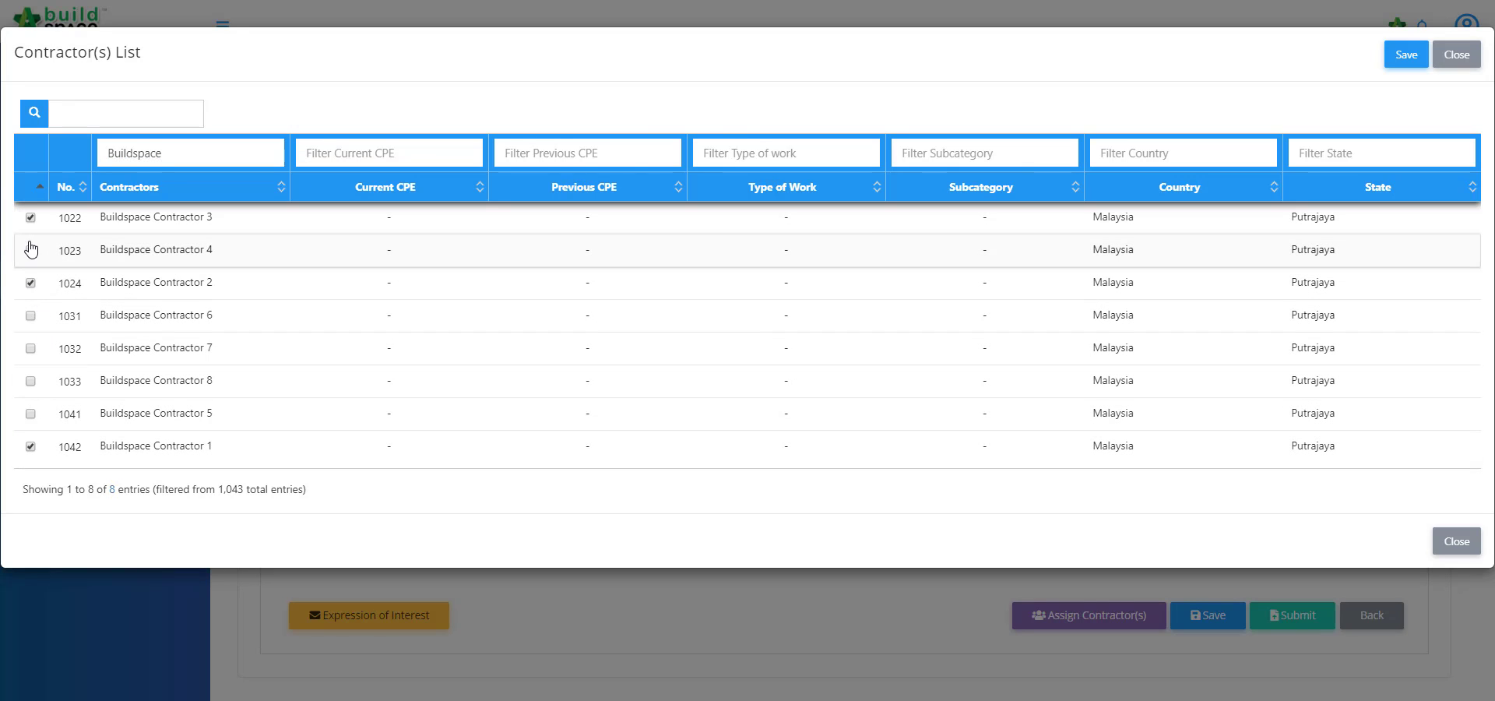
{"action": "left_click", "coordinate": [30, 250]}
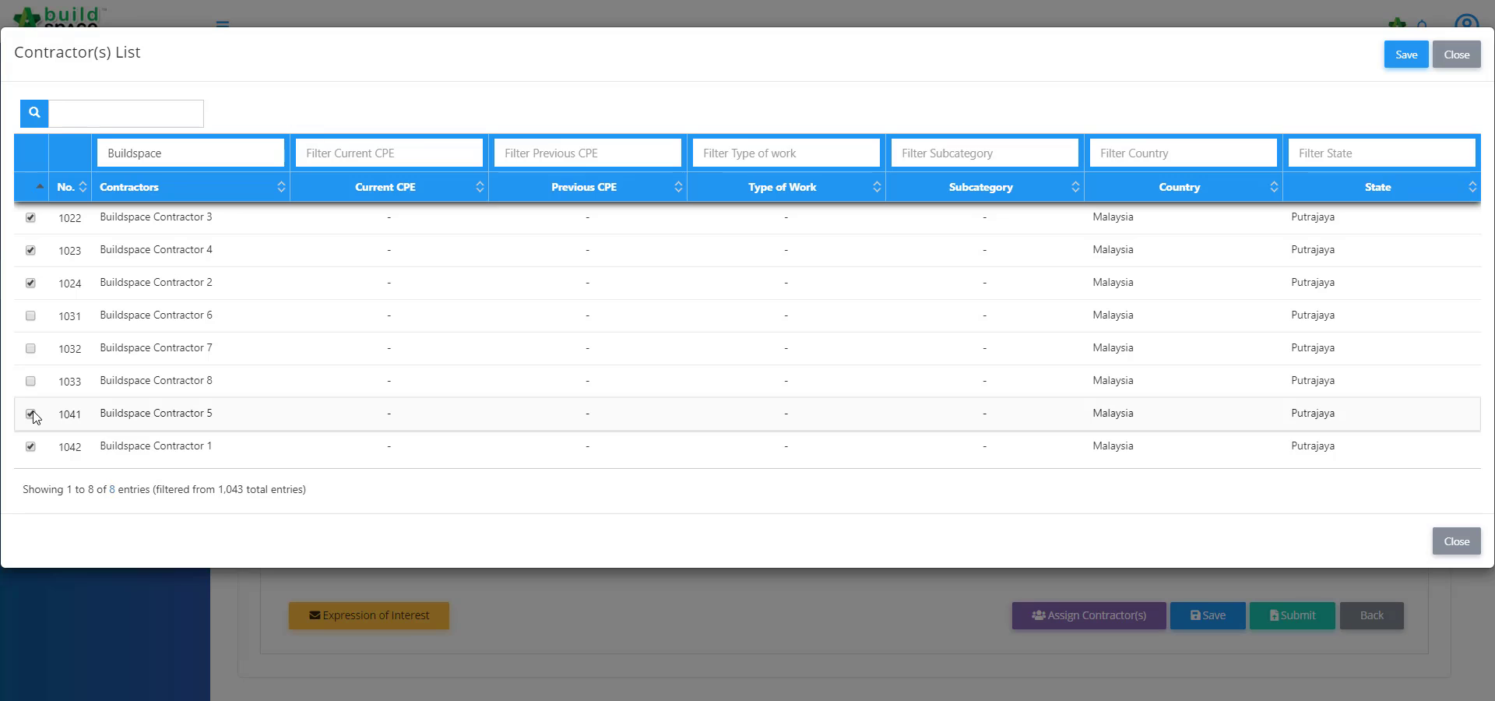
{"action": "left_click", "coordinate": [1411, 69]}
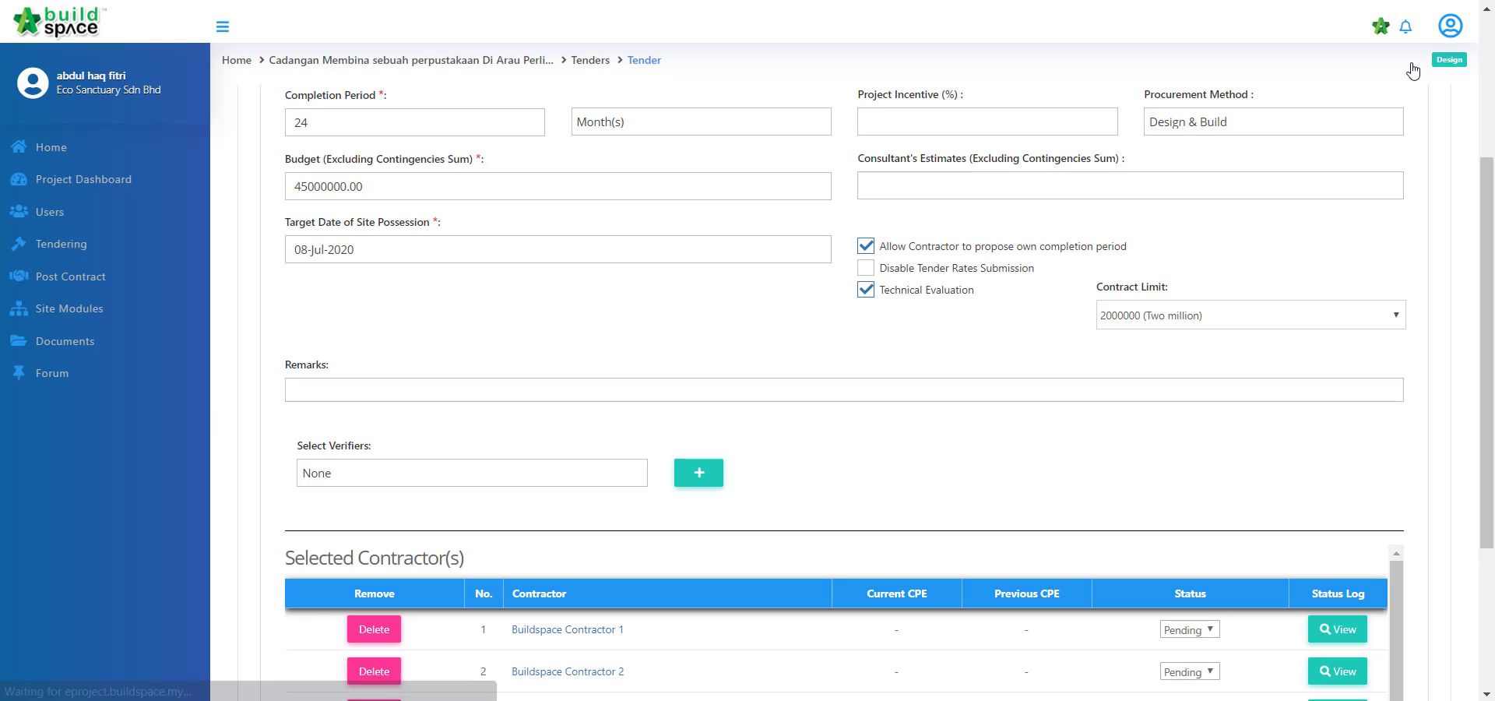
Preview the Expression of Interest message for the selected contractors and close it without sending
{"action": "scroll", "coordinate": [837, 442], "scroll_direction": "down", "scroll_amount": 3}
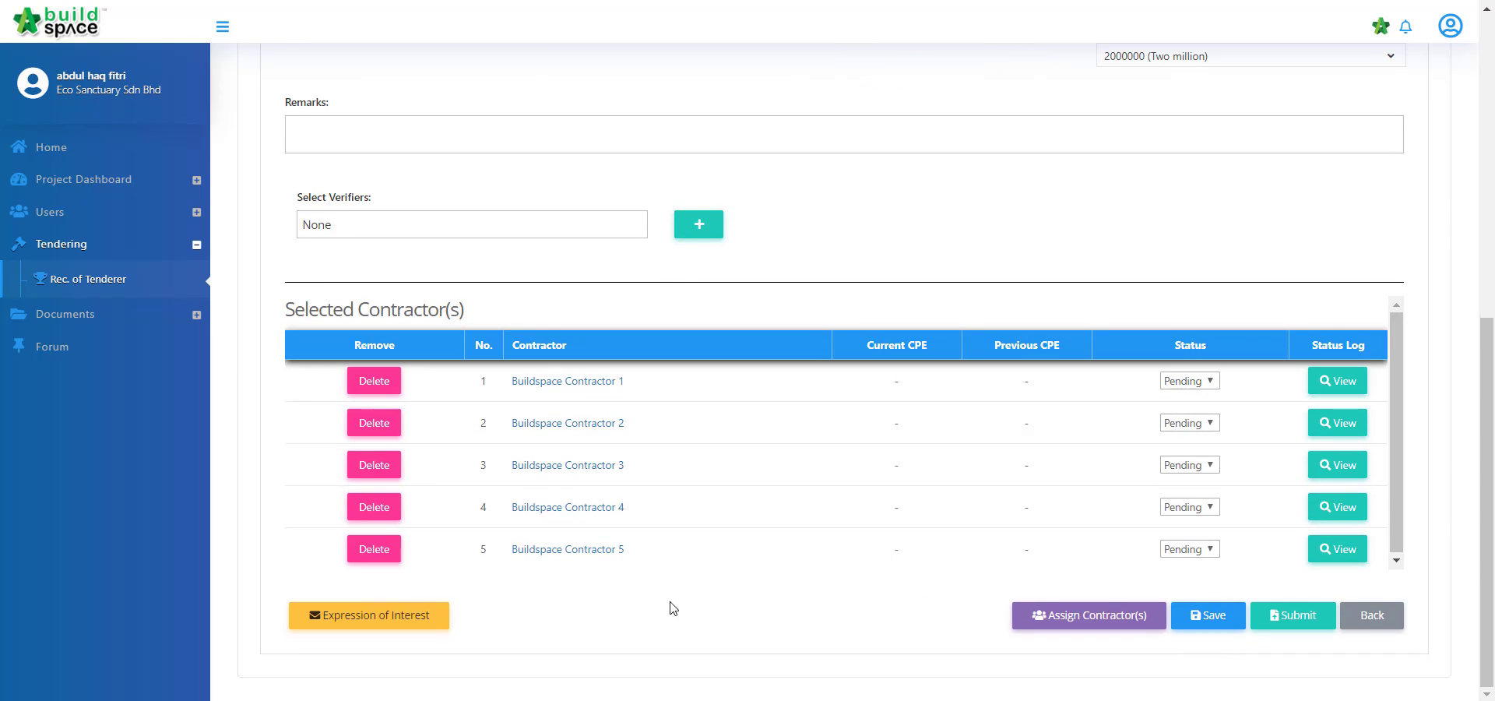
{"action": "left_click", "coordinate": [397, 622]}
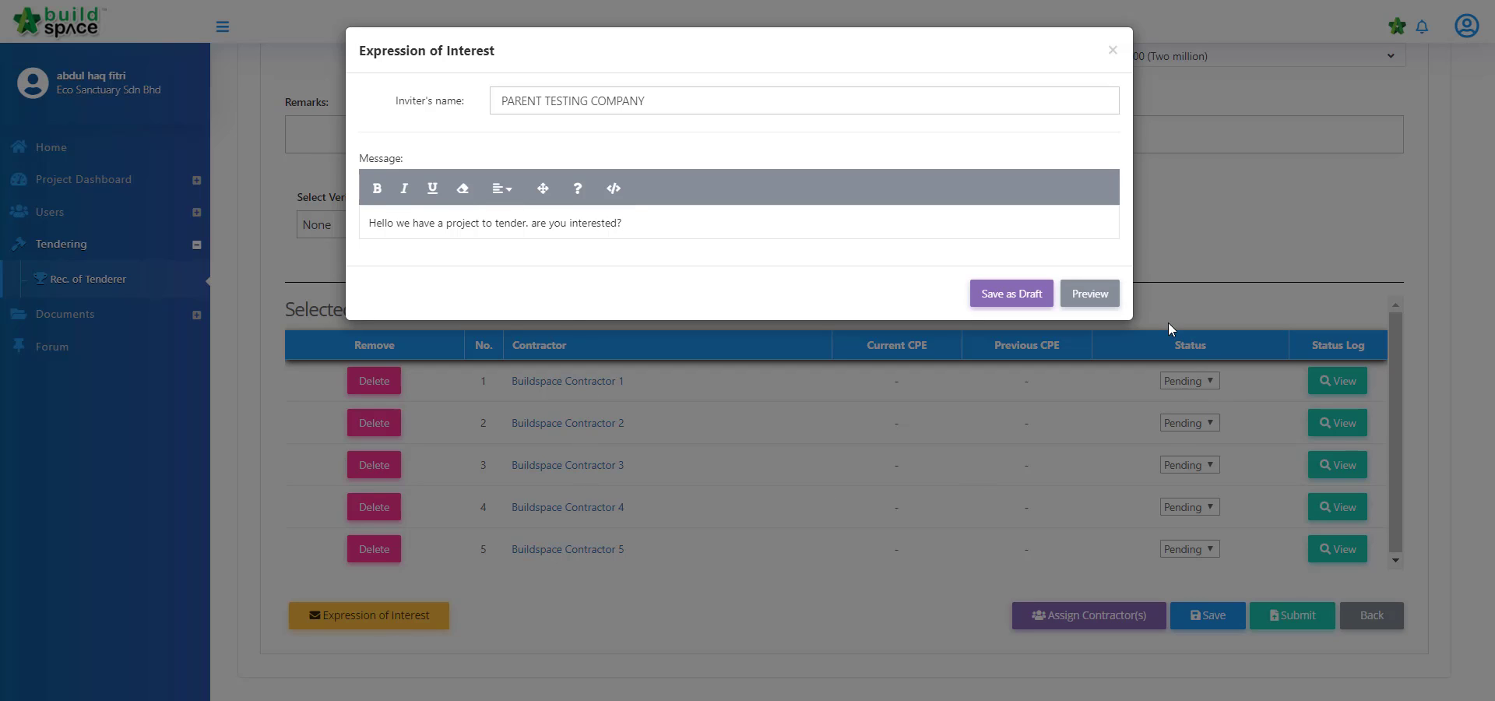
{"action": "left_click", "coordinate": [1119, 300]}
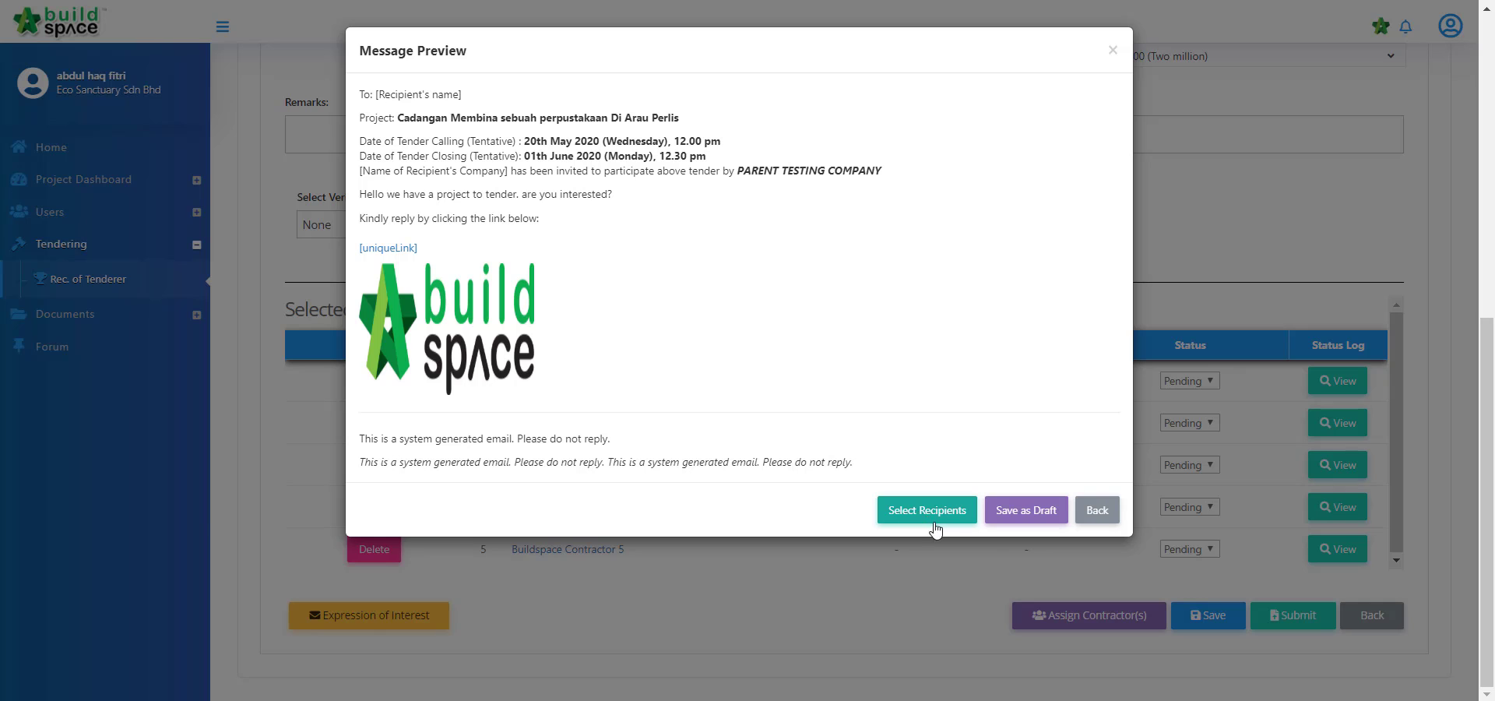
{"action": "left_click", "coordinate": [1098, 515]}
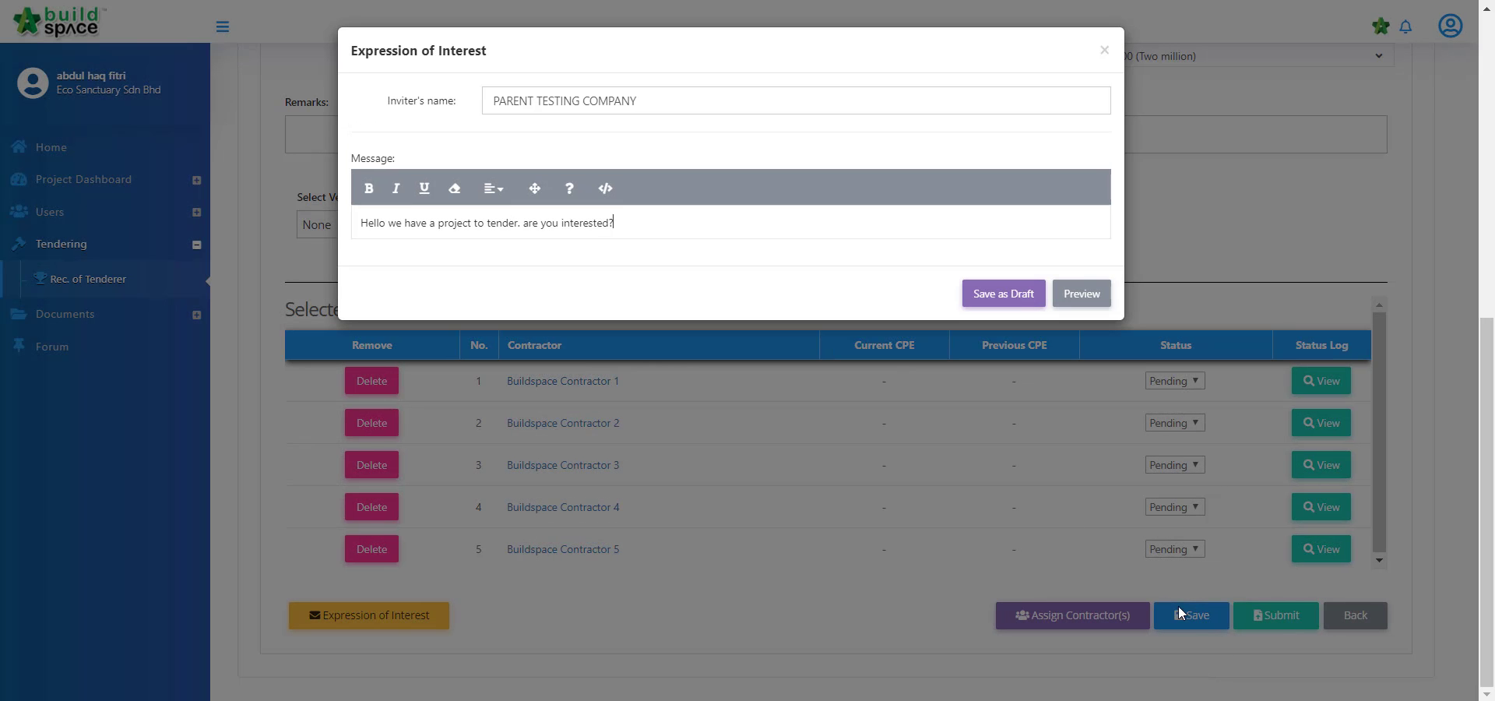
{"action": "left_click", "coordinate": [1187, 184]}
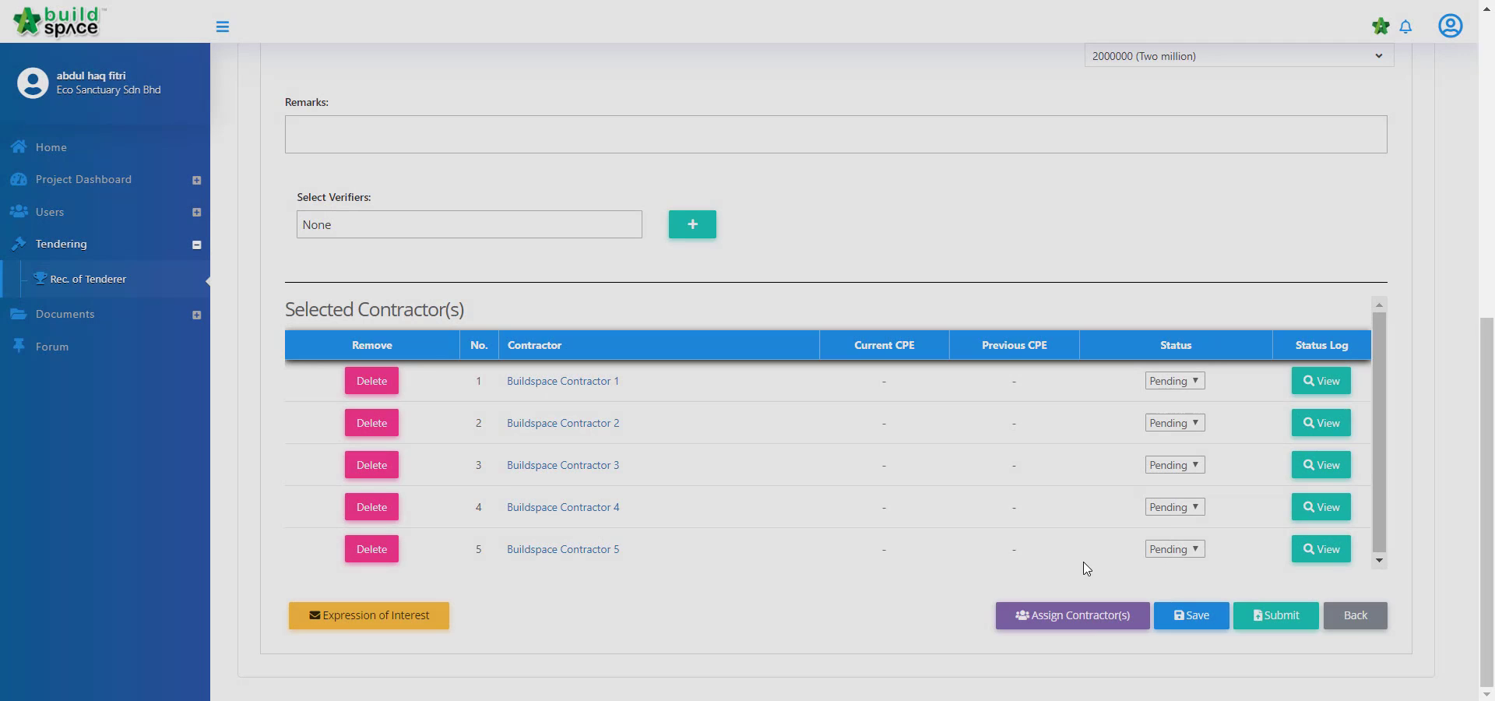
Set the status of Buildspace Contractors 1 to 4 to Yes and Contractor 5 to No, and submit the Rec. of Tenderer form without verifiers
{"action": "left_click", "coordinate": [1185, 380]}
{"action": "left_click", "coordinate": [1173, 396]}
{"action": "left_click", "coordinate": [1192, 423]}
{"action": "left_click", "coordinate": [1174, 438]}
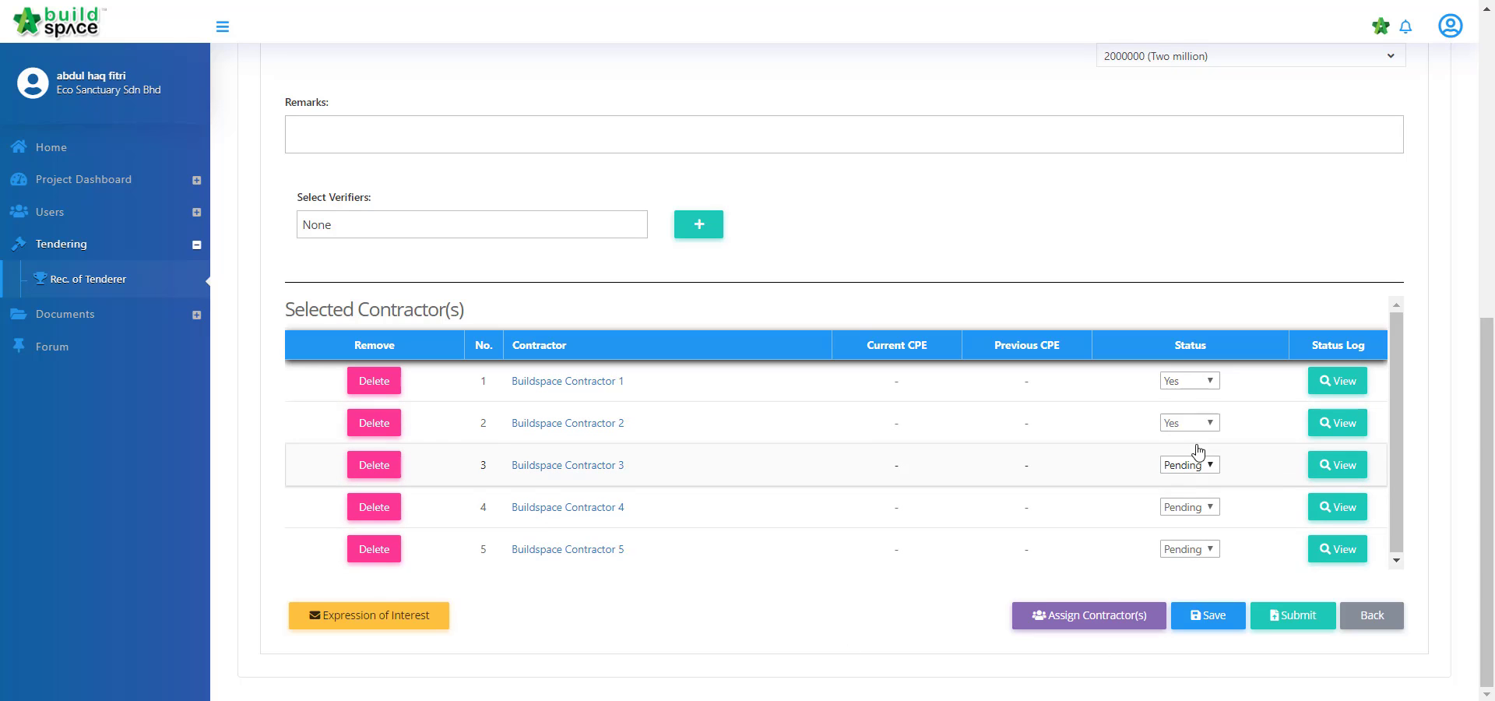
{"action": "left_click", "coordinate": [1199, 465]}
{"action": "left_click", "coordinate": [1172, 480]}
{"action": "left_click", "coordinate": [1190, 507]}
{"action": "left_click", "coordinate": [1173, 522]}
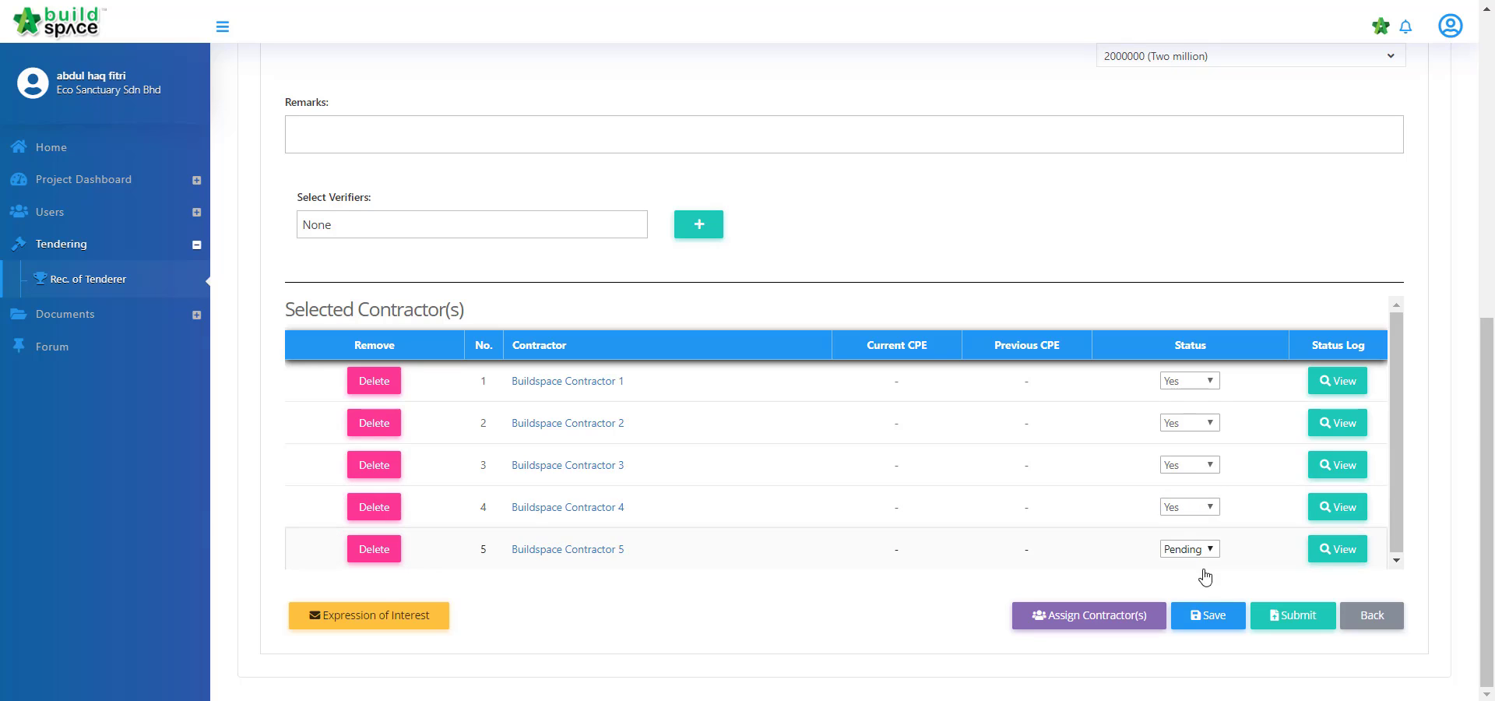
{"action": "left_click", "coordinate": [1211, 549]}
{"action": "left_click", "coordinate": [1188, 596]}
{"action": "left_click", "coordinate": [1284, 619]}
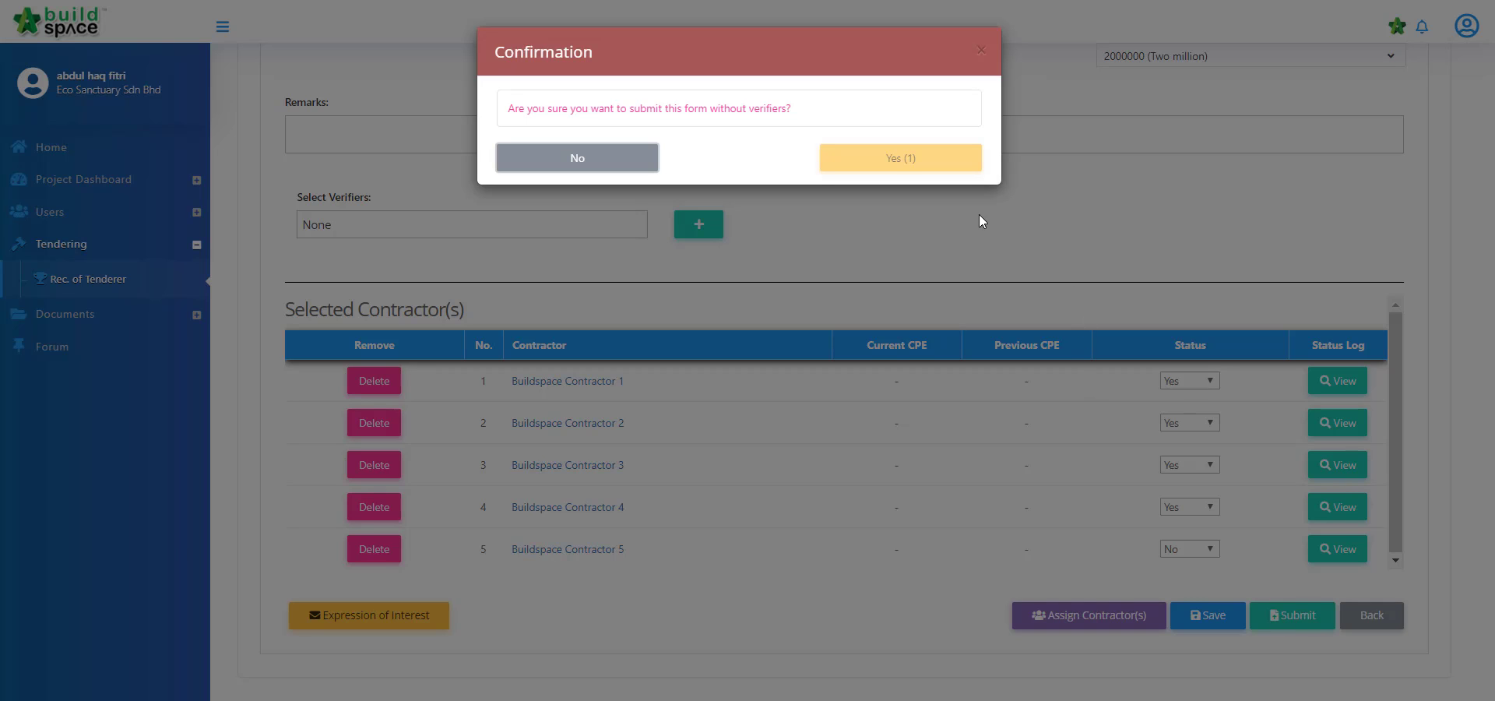
{"action": "left_click", "coordinate": [964, 165]}
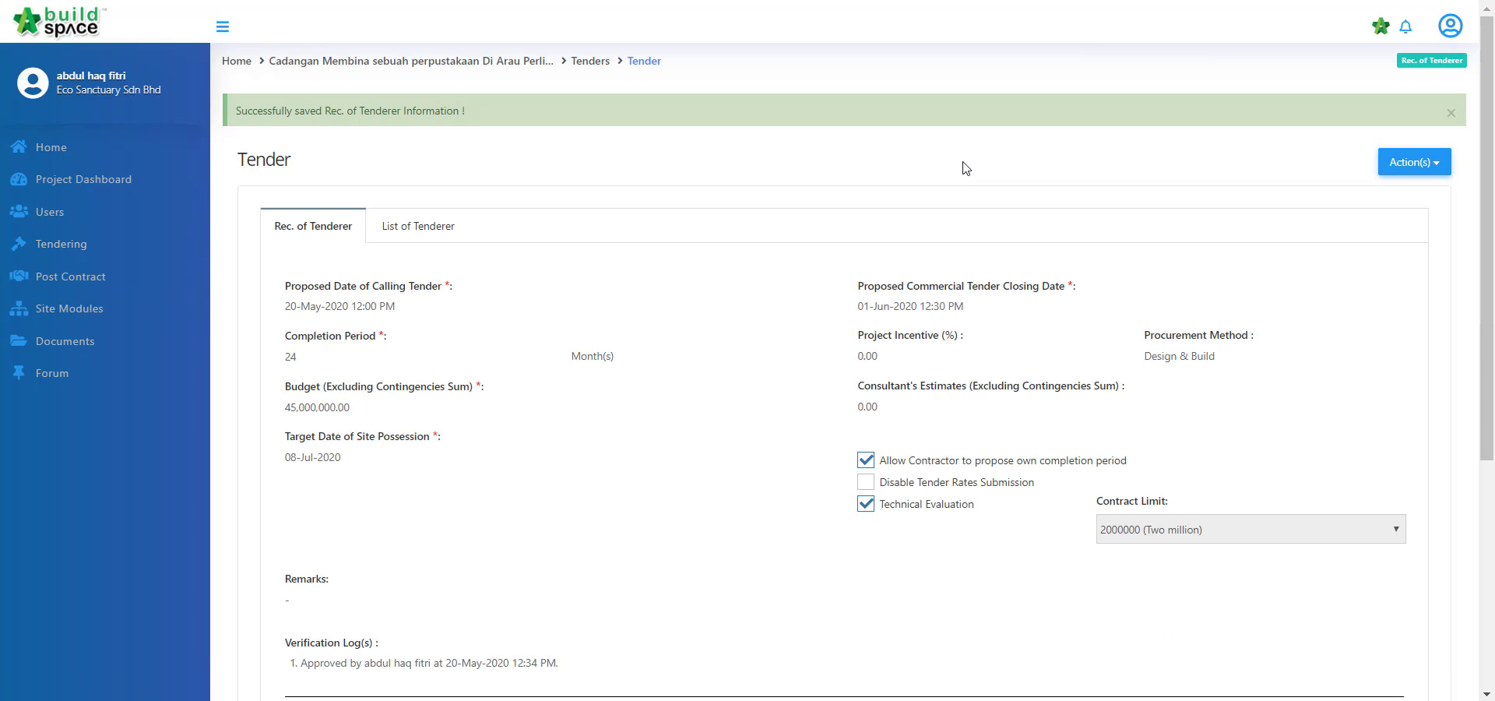
Open the List of Tenderer form, review the selected contractors, and submit it without verifiers
{"action": "left_click", "coordinate": [430, 232]}
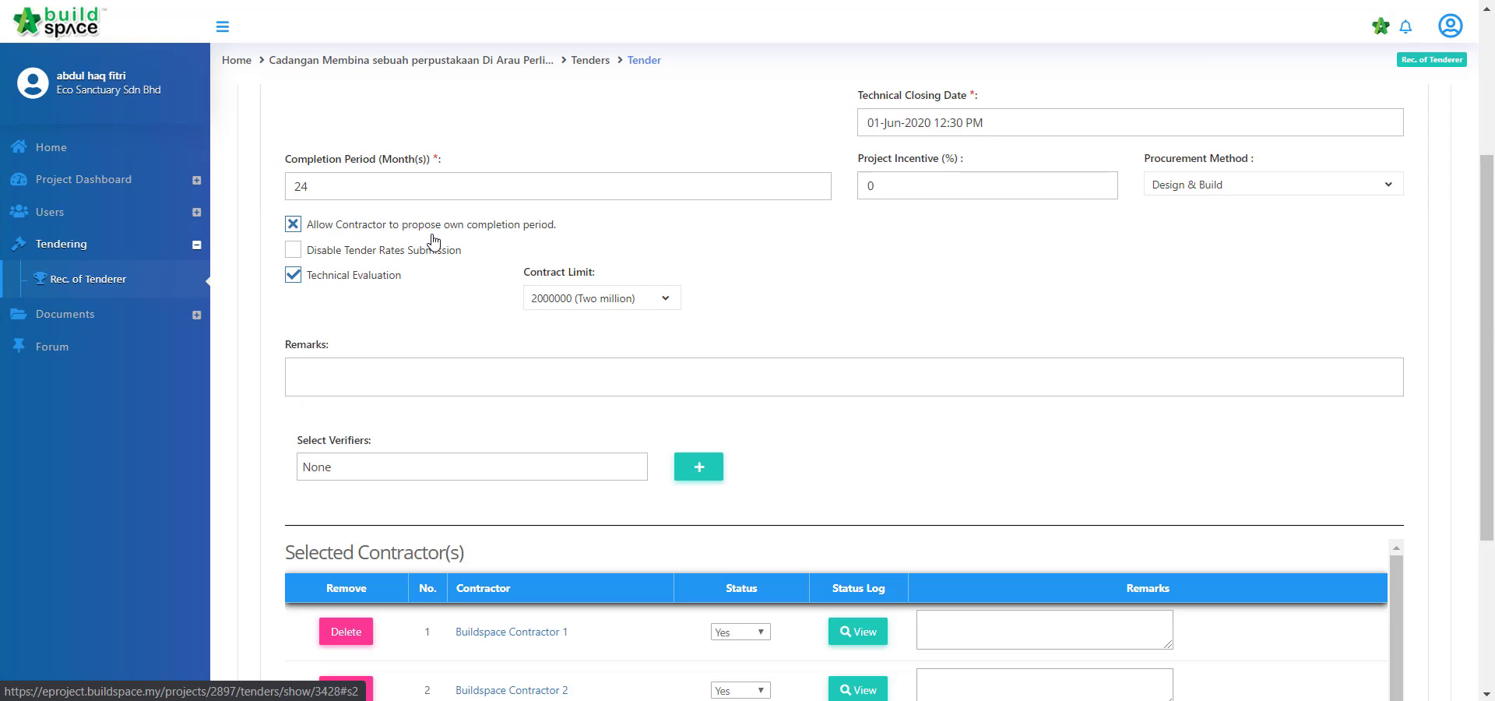
{"action": "scroll", "coordinate": [595, 244], "scroll_direction": "down", "scroll_amount": 4}
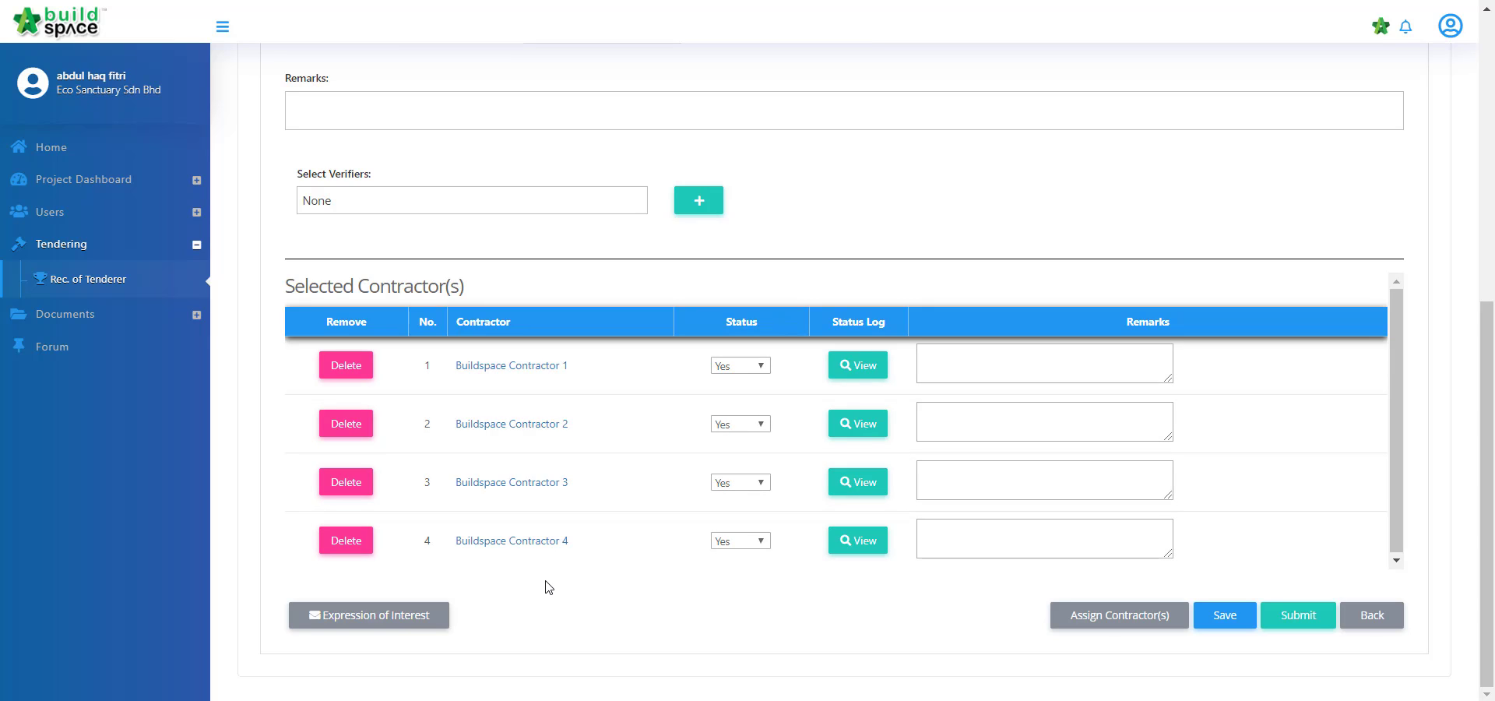
{"action": "left_click", "coordinate": [1269, 623]}
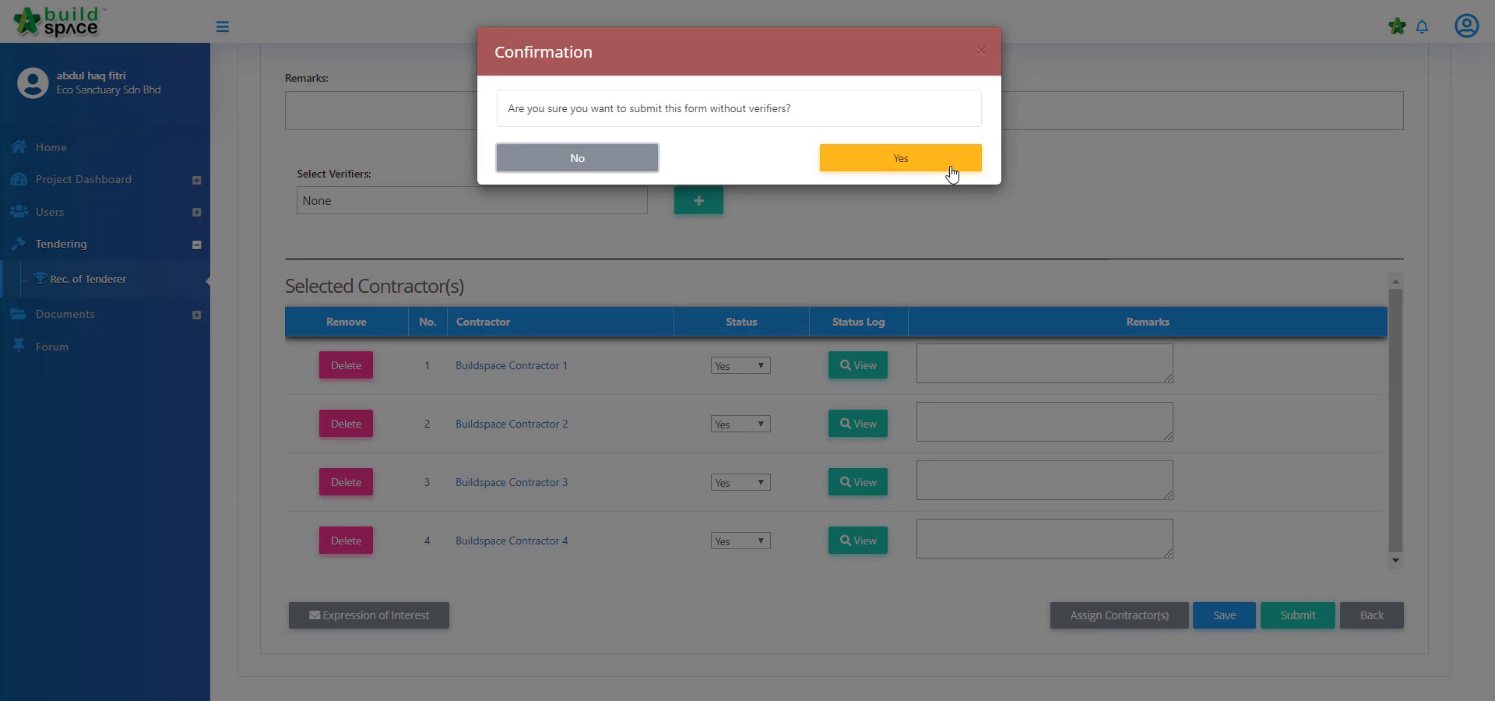
{"action": "left_click", "coordinate": [950, 167]}
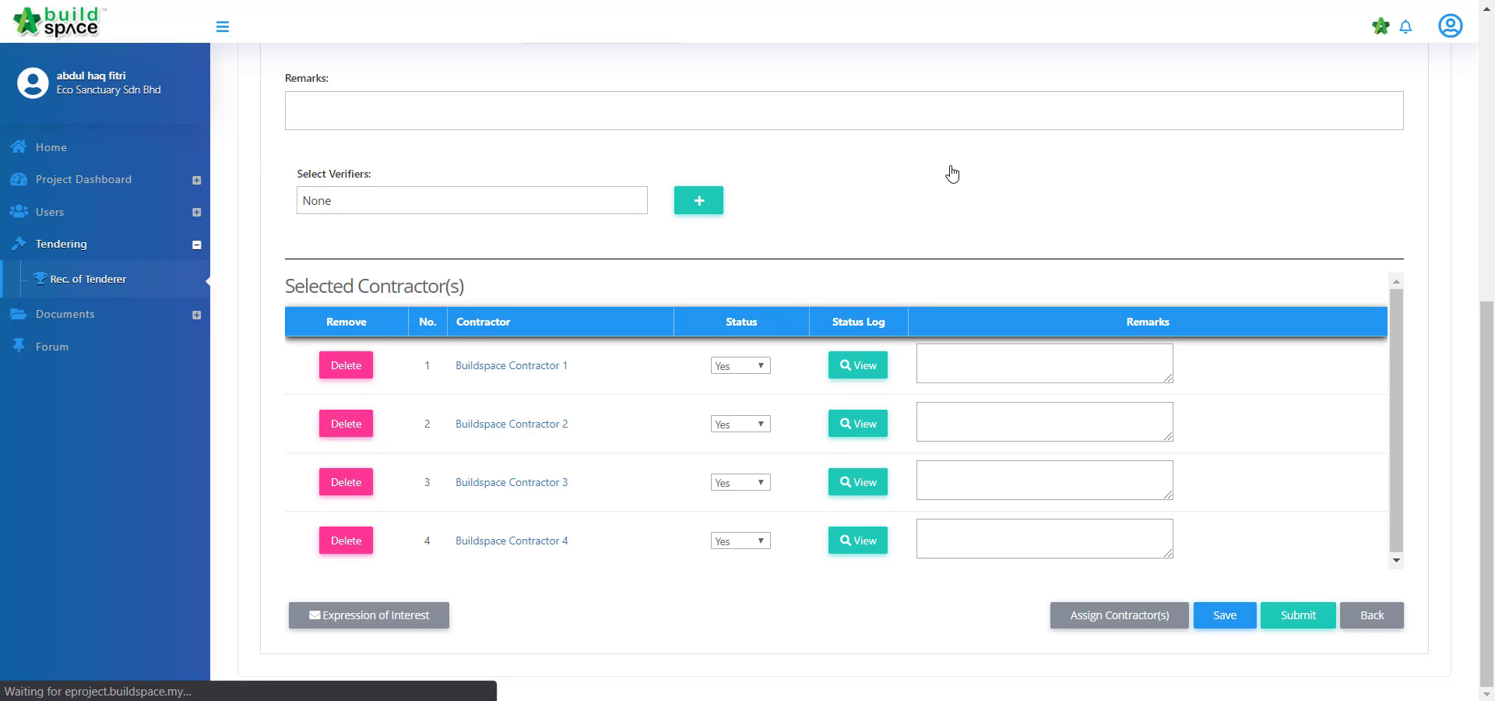
{"action": "scroll", "coordinate": [1020, 549], "scroll_direction": "down", "scroll_amount": 3}
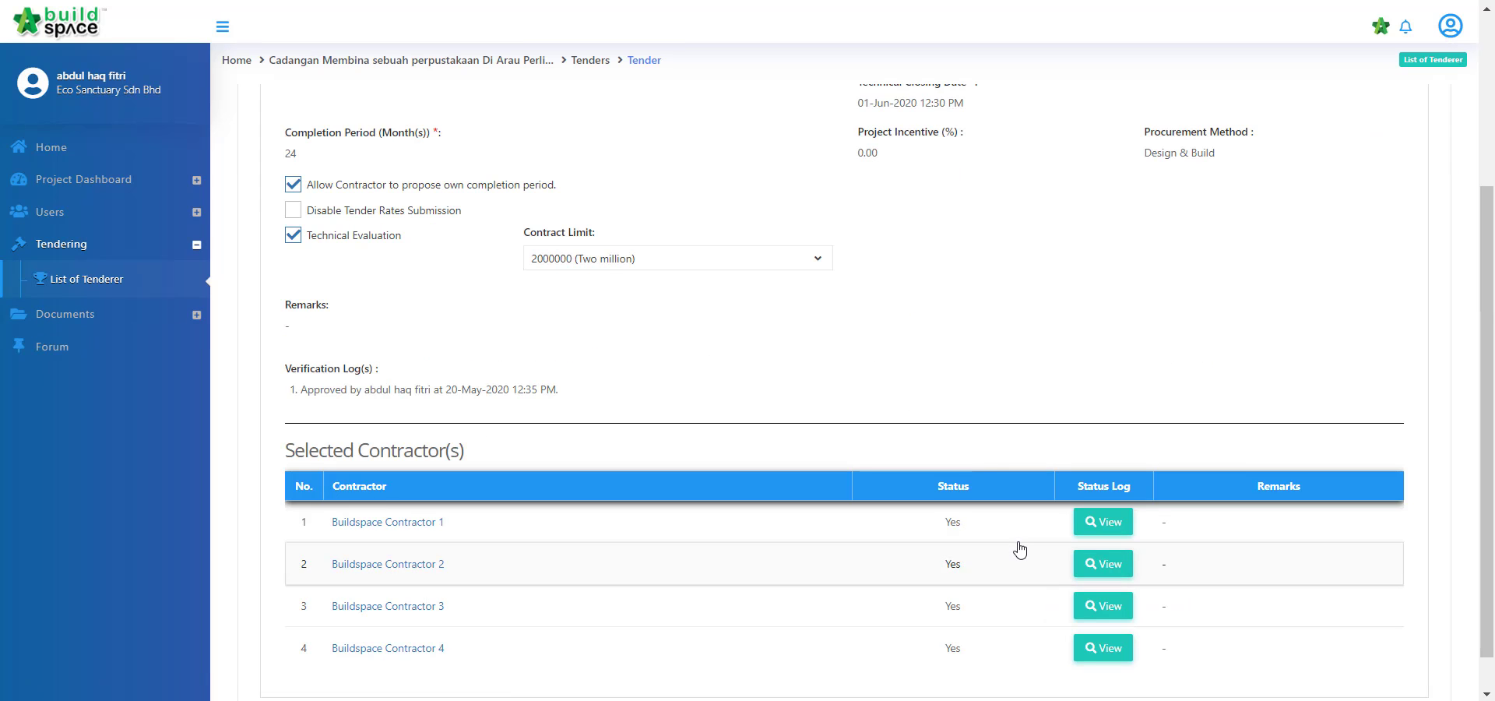
In the Calling Tender form, preview the Acknowledgement Letter and view the Tender Invitation, closing both without saving
{"action": "scroll", "coordinate": [1020, 549], "scroll_direction": "up", "scroll_amount": 3}
{"action": "left_click", "coordinate": [554, 238]}
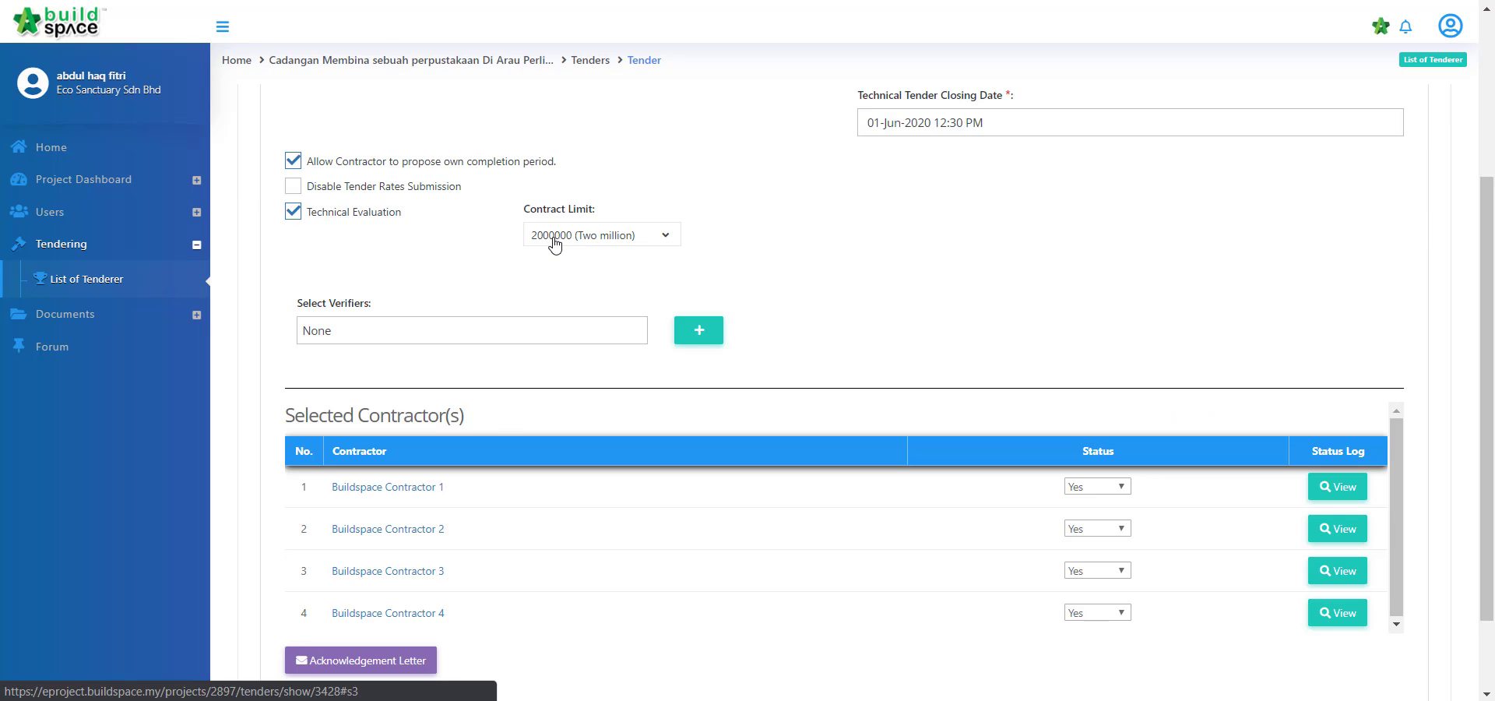
{"action": "scroll", "coordinate": [948, 328], "scroll_direction": "up", "scroll_amount": 3}
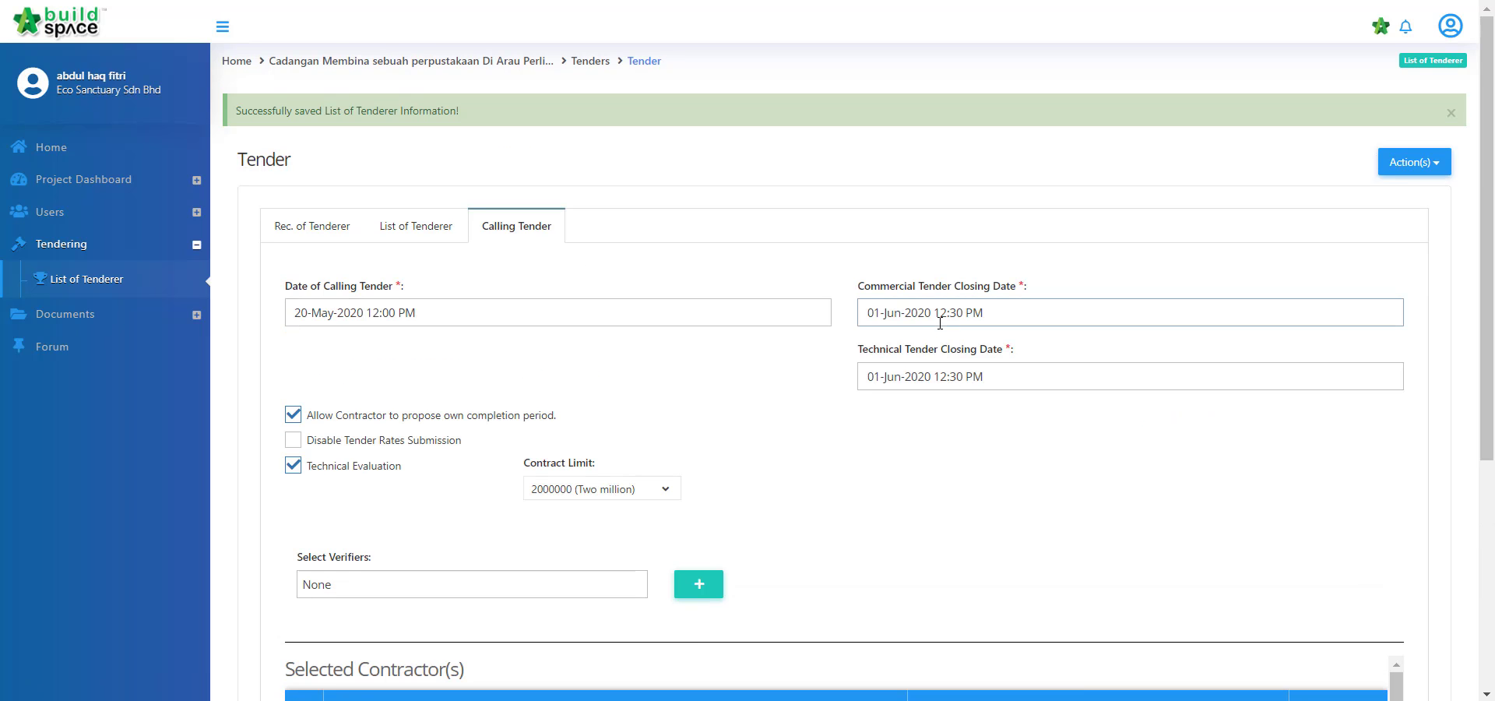
{"action": "scroll", "coordinate": [831, 371], "scroll_direction": "down", "scroll_amount": 5}
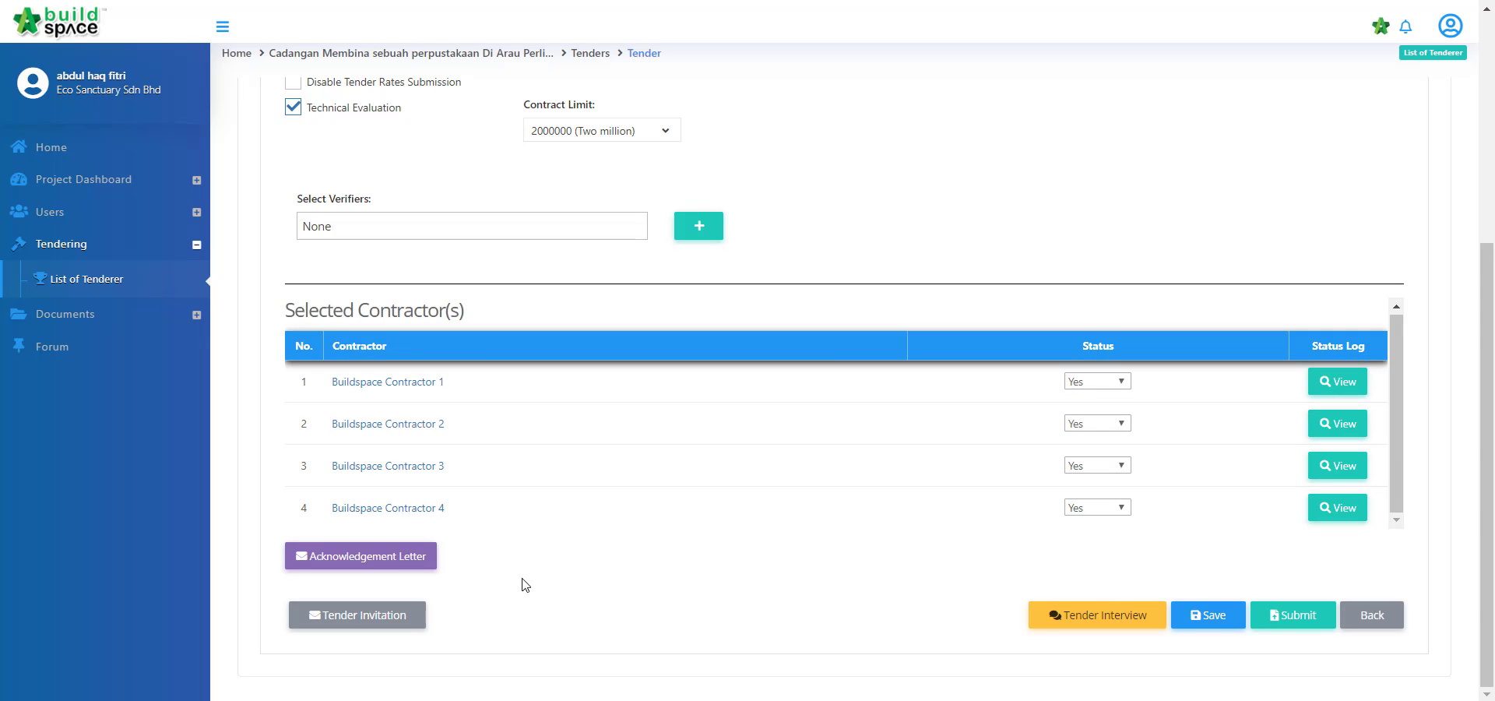
{"action": "left_click", "coordinate": [403, 568]}
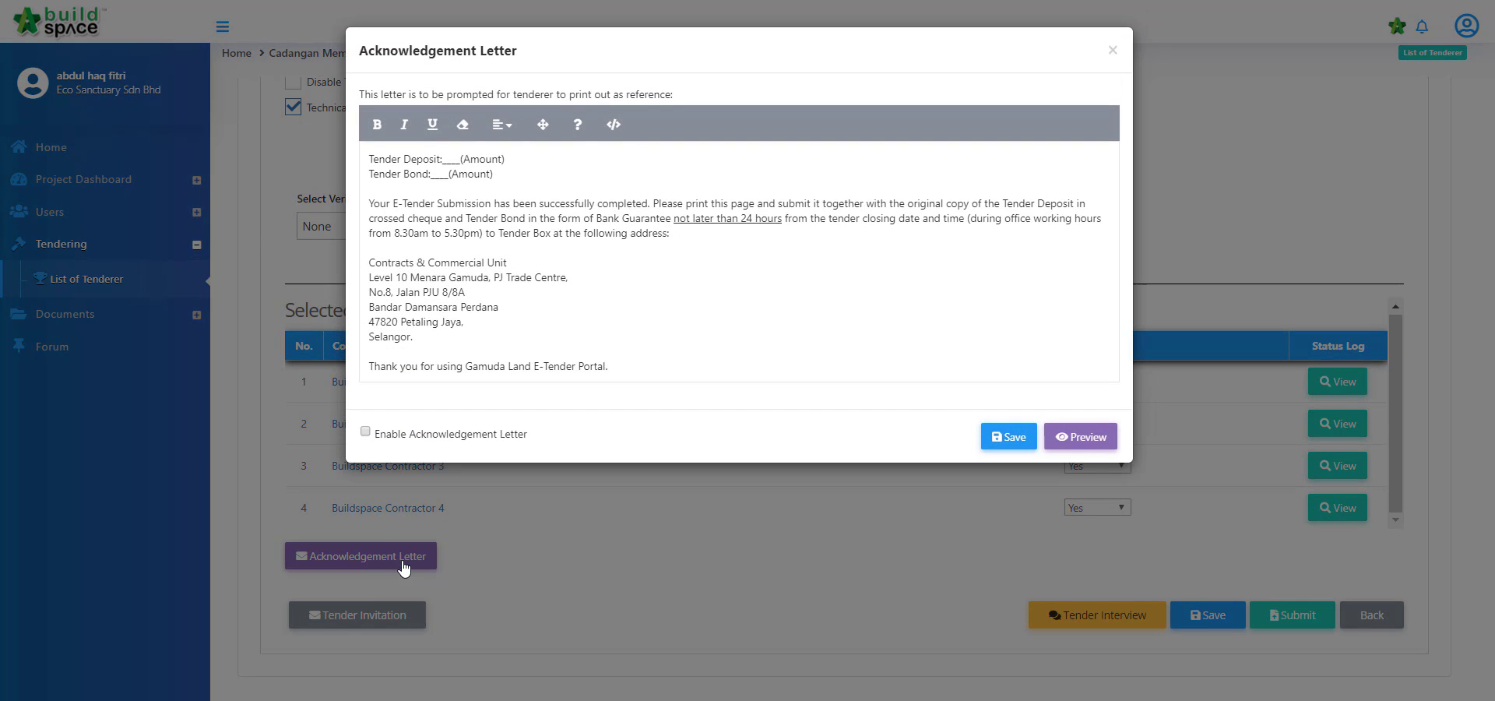
{"action": "left_click", "coordinate": [1083, 439]}
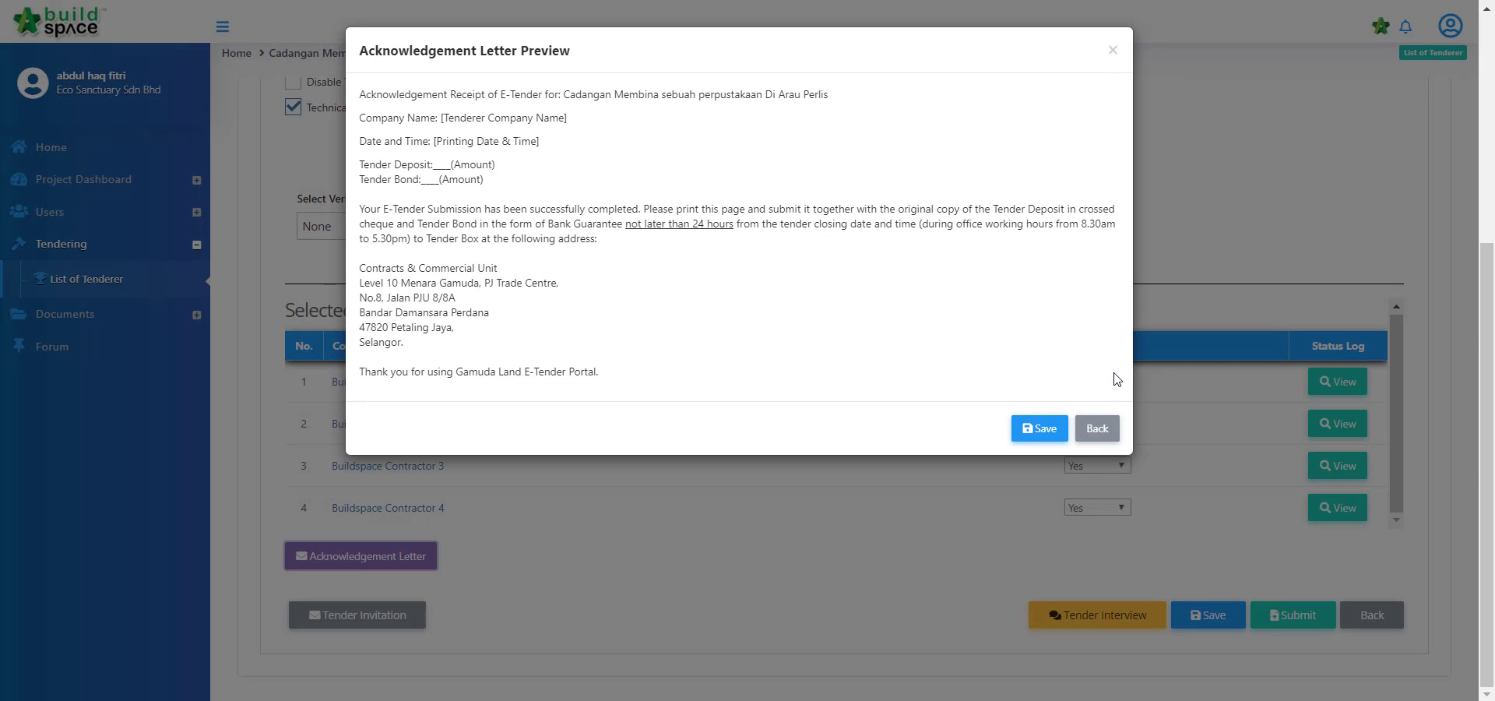
{"action": "left_click", "coordinate": [1097, 429]}
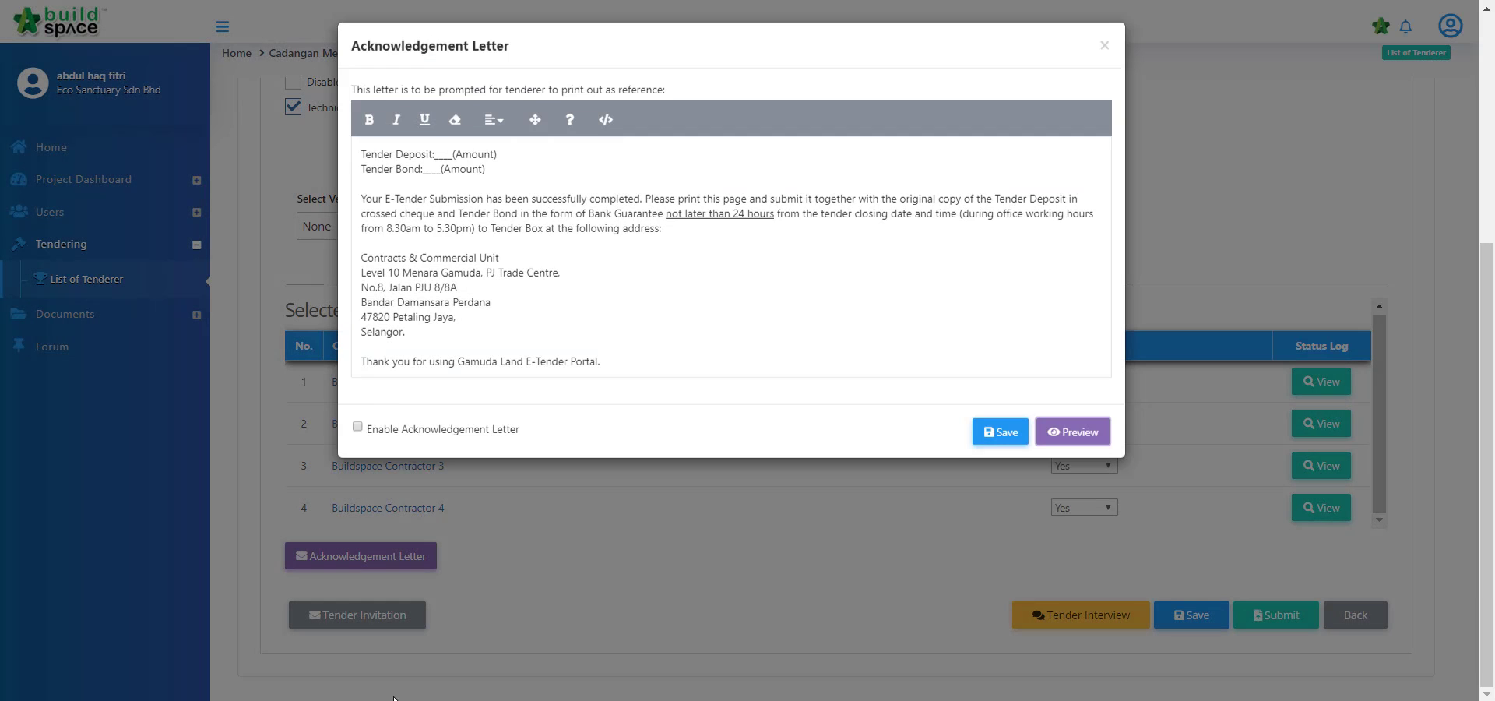
{"action": "left_click", "coordinate": [1119, 494]}
{"action": "left_click", "coordinate": [360, 615]}
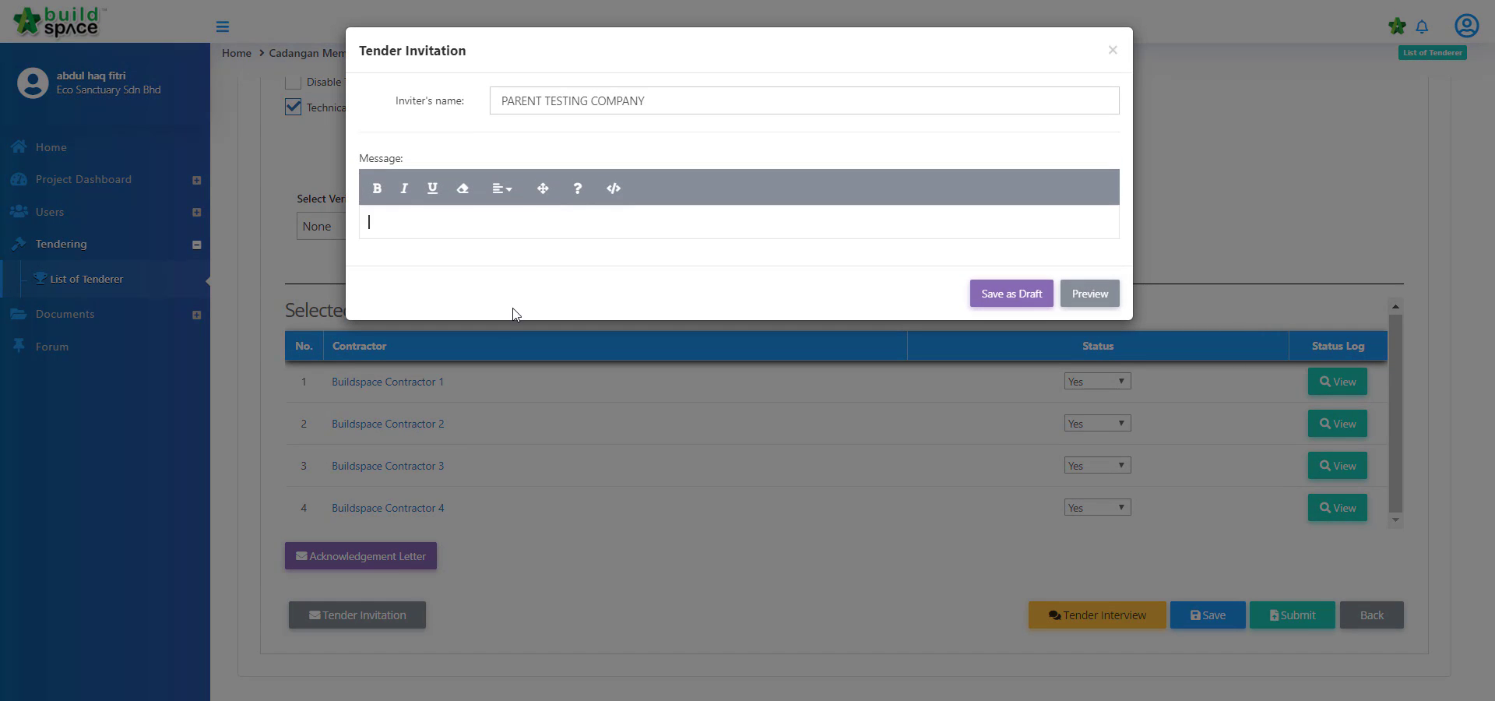
{"action": "left_click", "coordinate": [1152, 377]}
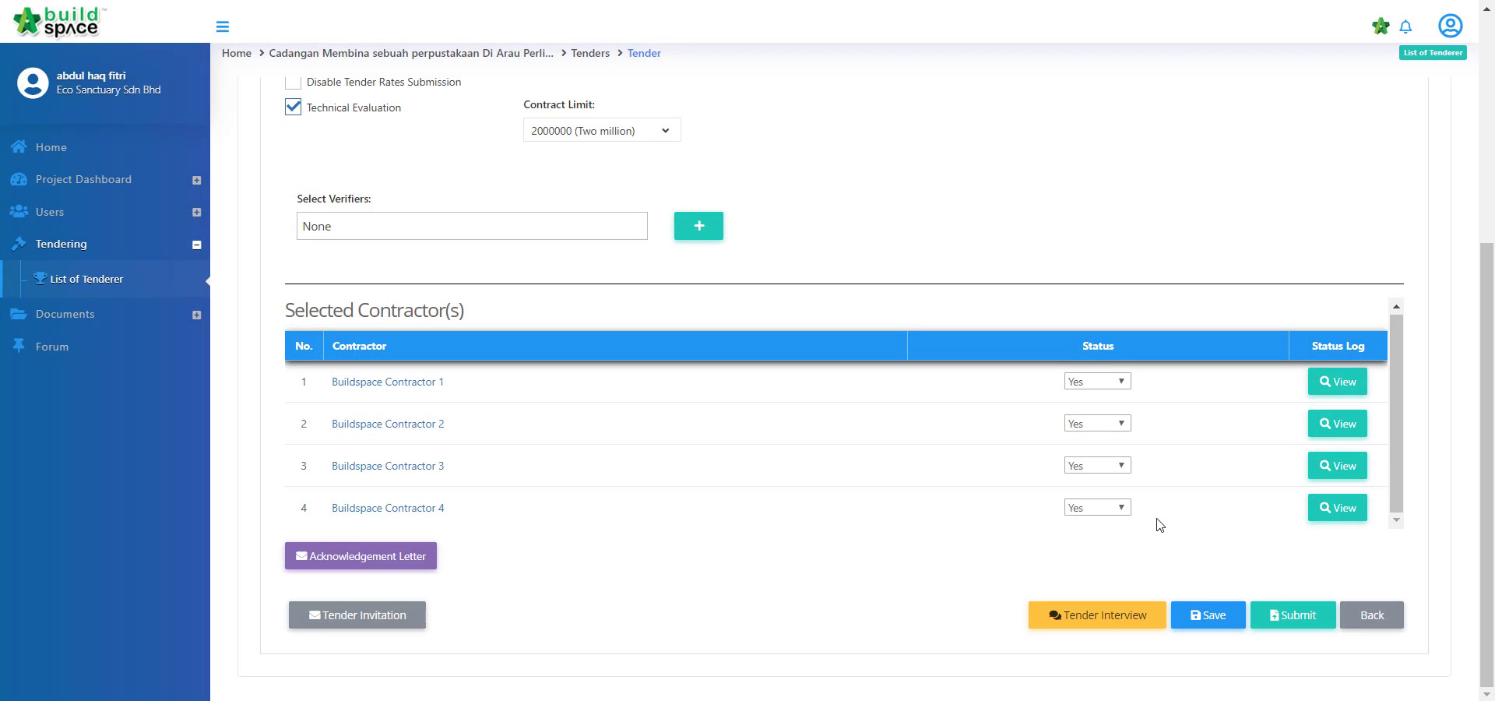
Submit the Calling Tender form without verifiers
{"action": "left_click", "coordinate": [1315, 620]}
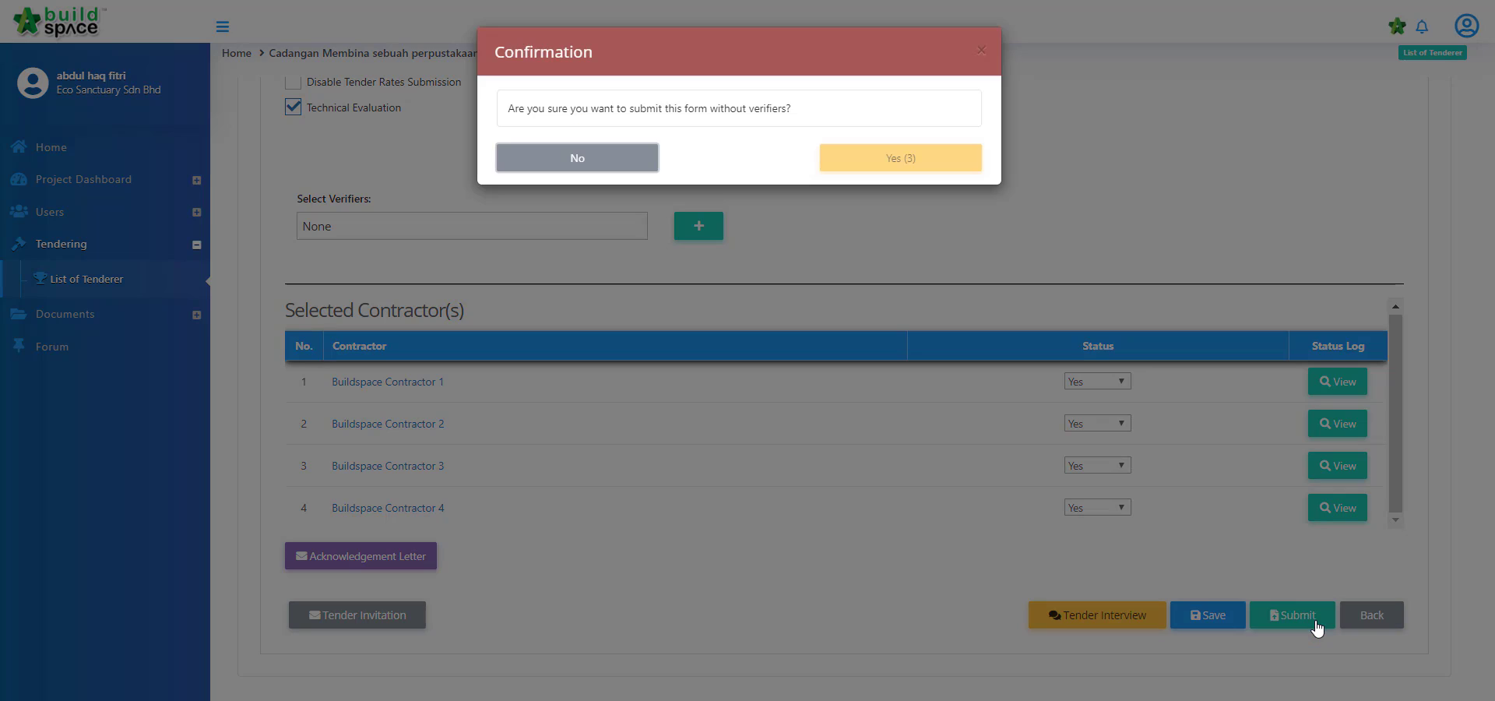
{"action": "left_click", "coordinate": [950, 160]}
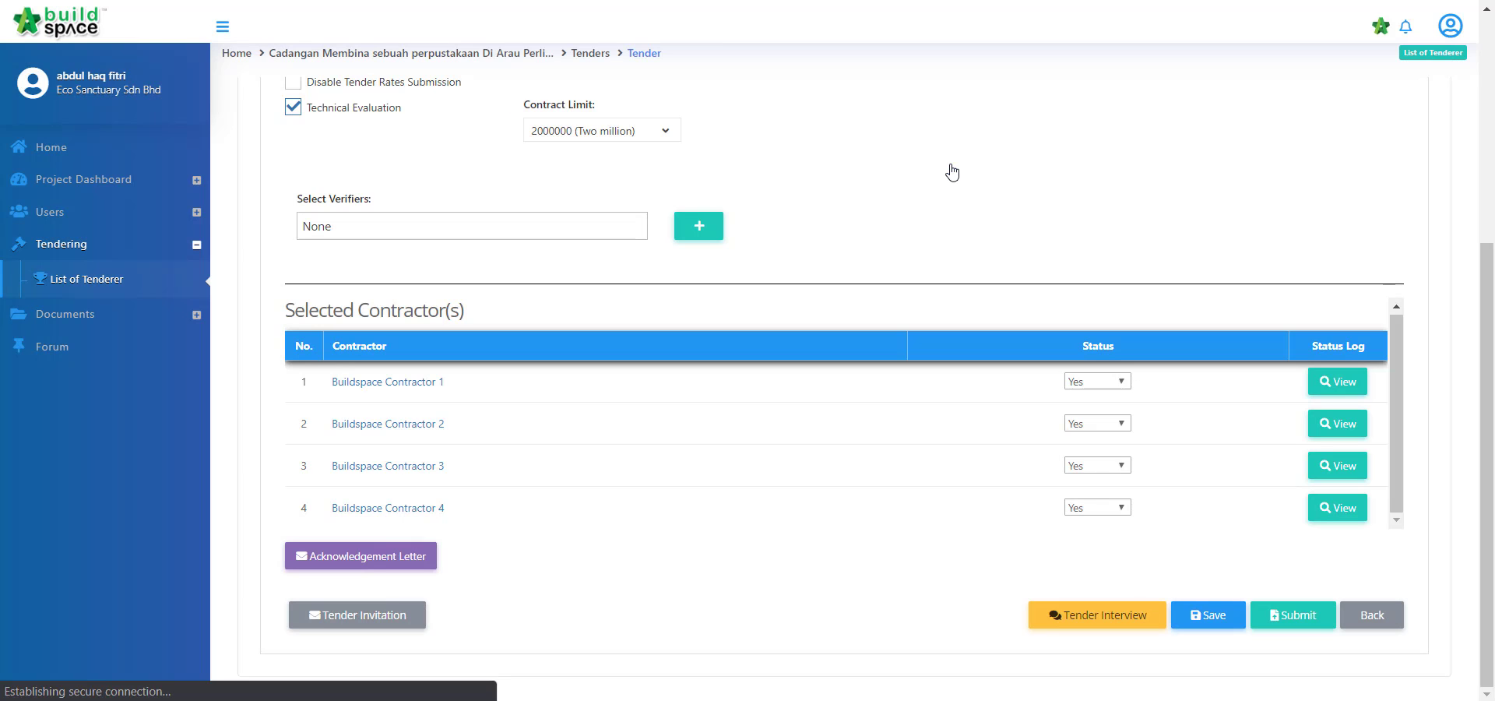
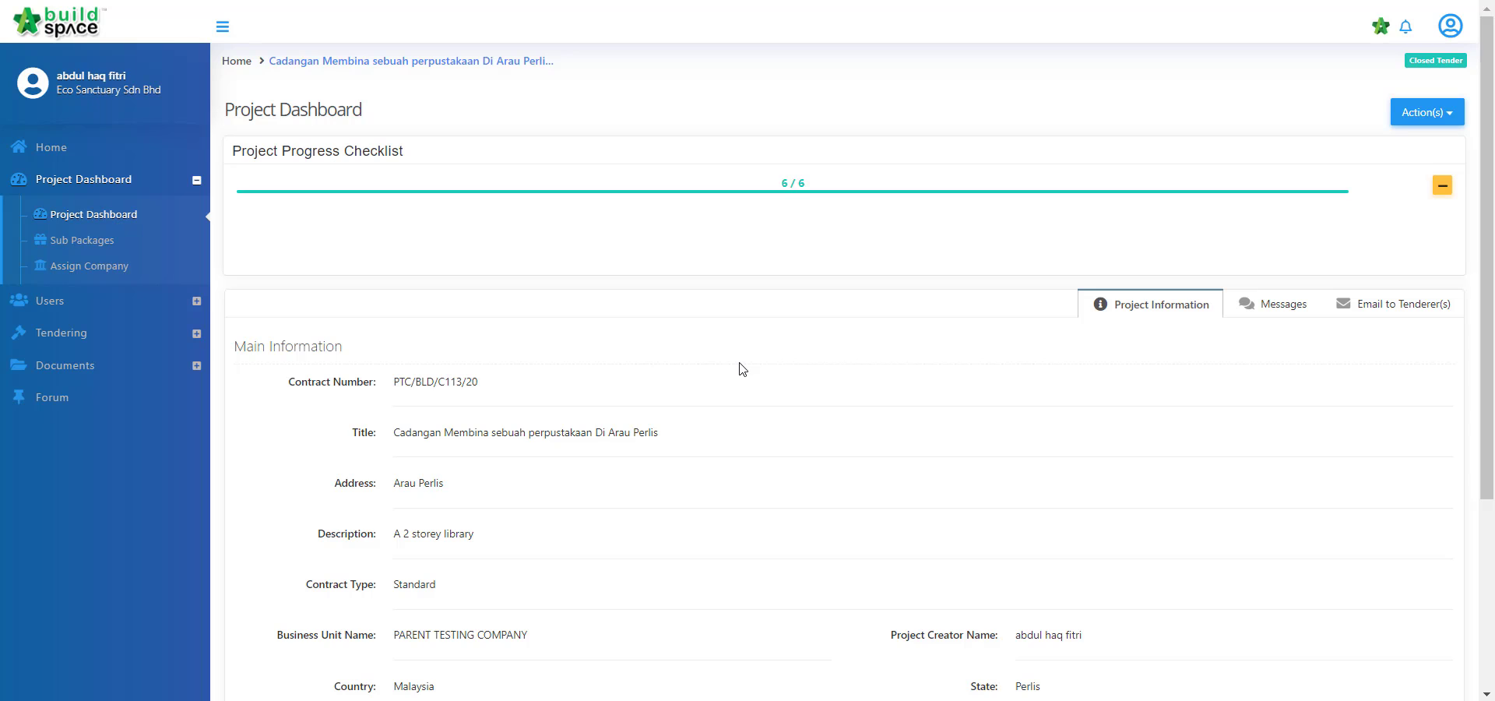
Open the project's Open Tender listing and view the tenderer rates submitted for the tender
{"action": "left_click", "coordinate": [148, 333]}
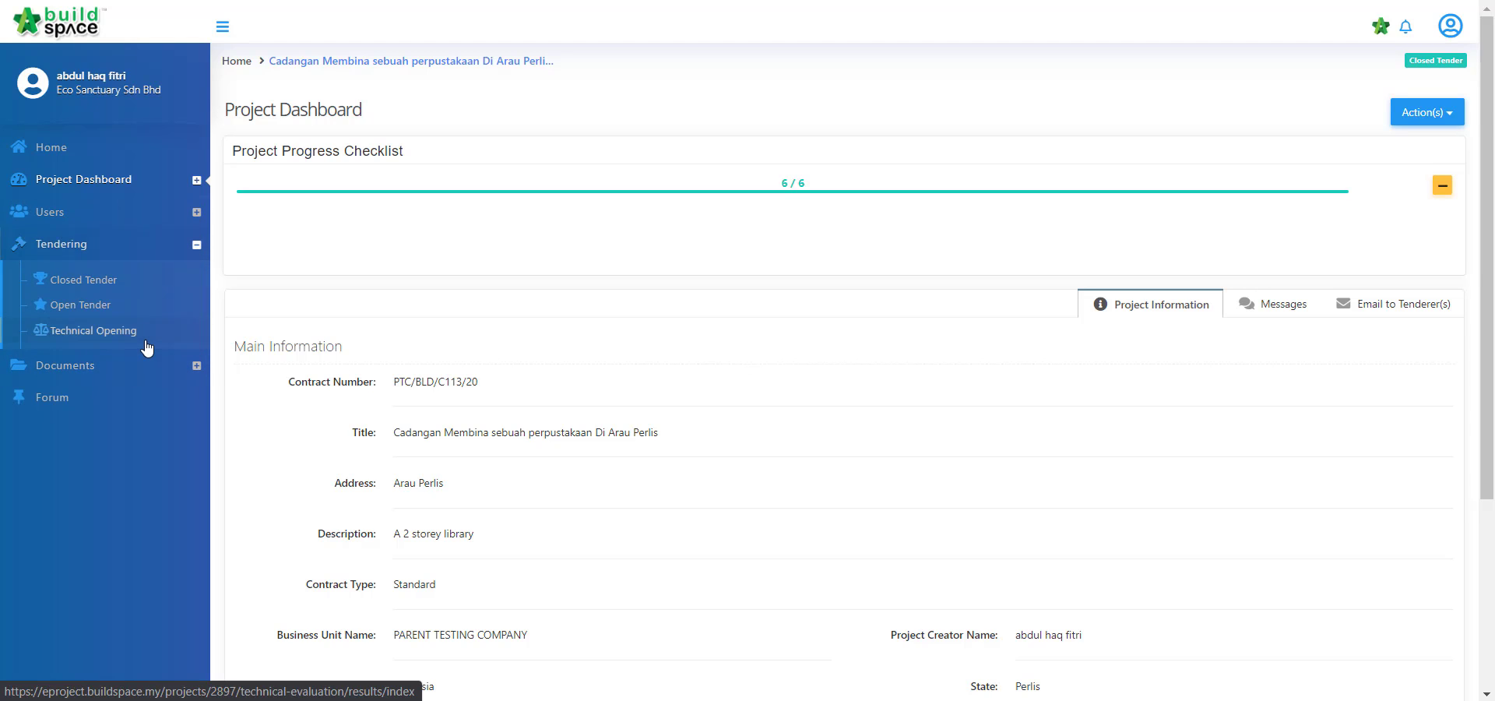
{"action": "left_click", "coordinate": [107, 310]}
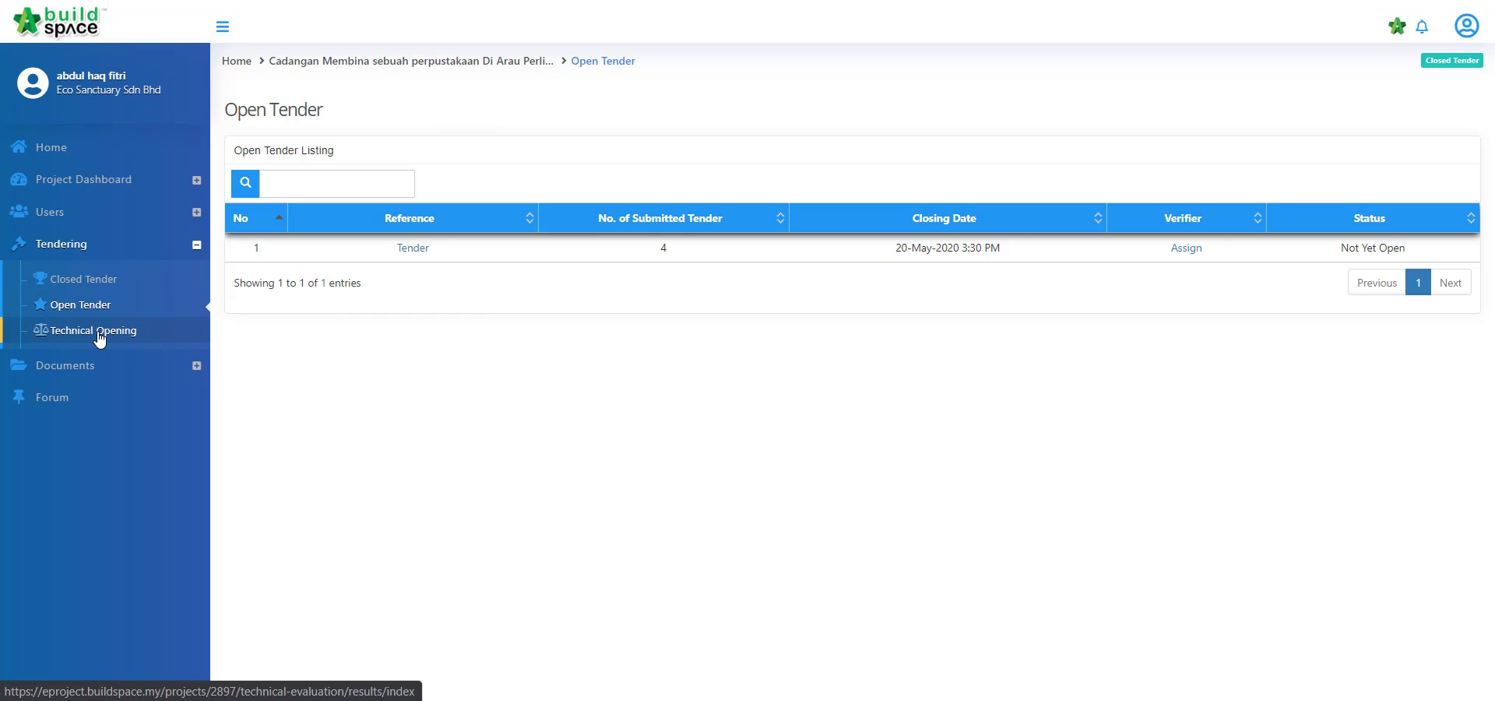
{"action": "left_click", "coordinate": [420, 256]}
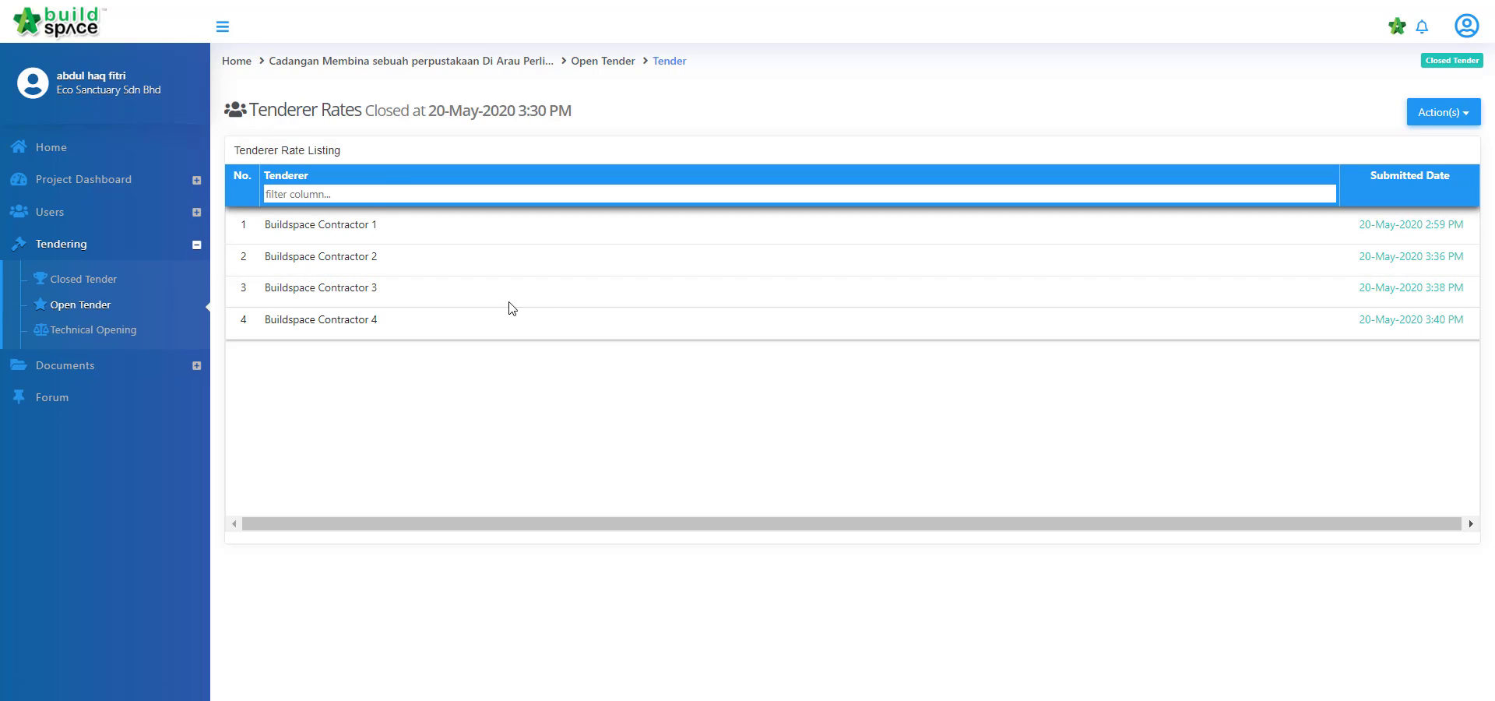
Assign the signed-in account as verifier for the tender's Technical Opening and submit the verifier selection
{"action": "left_click", "coordinate": [107, 340]}
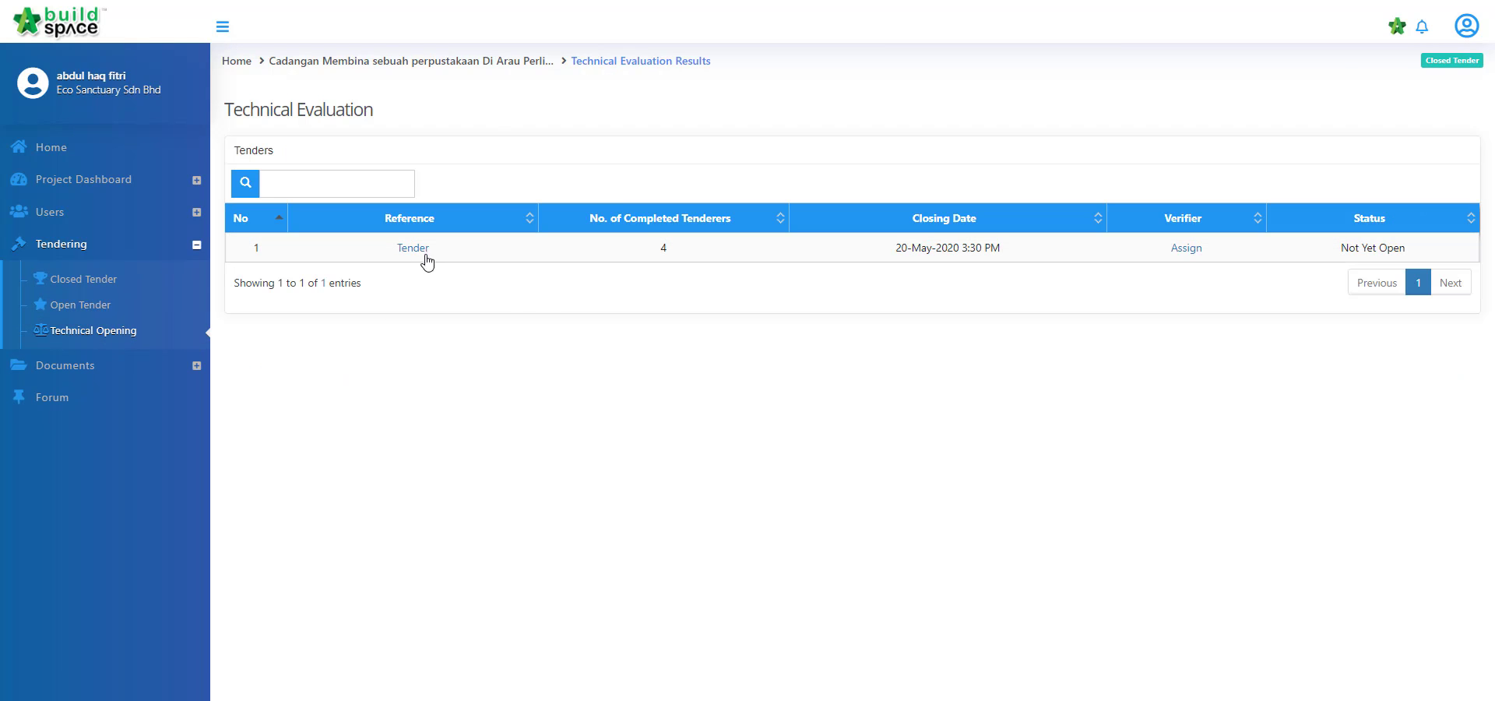
{"action": "left_click", "coordinate": [1194, 255]}
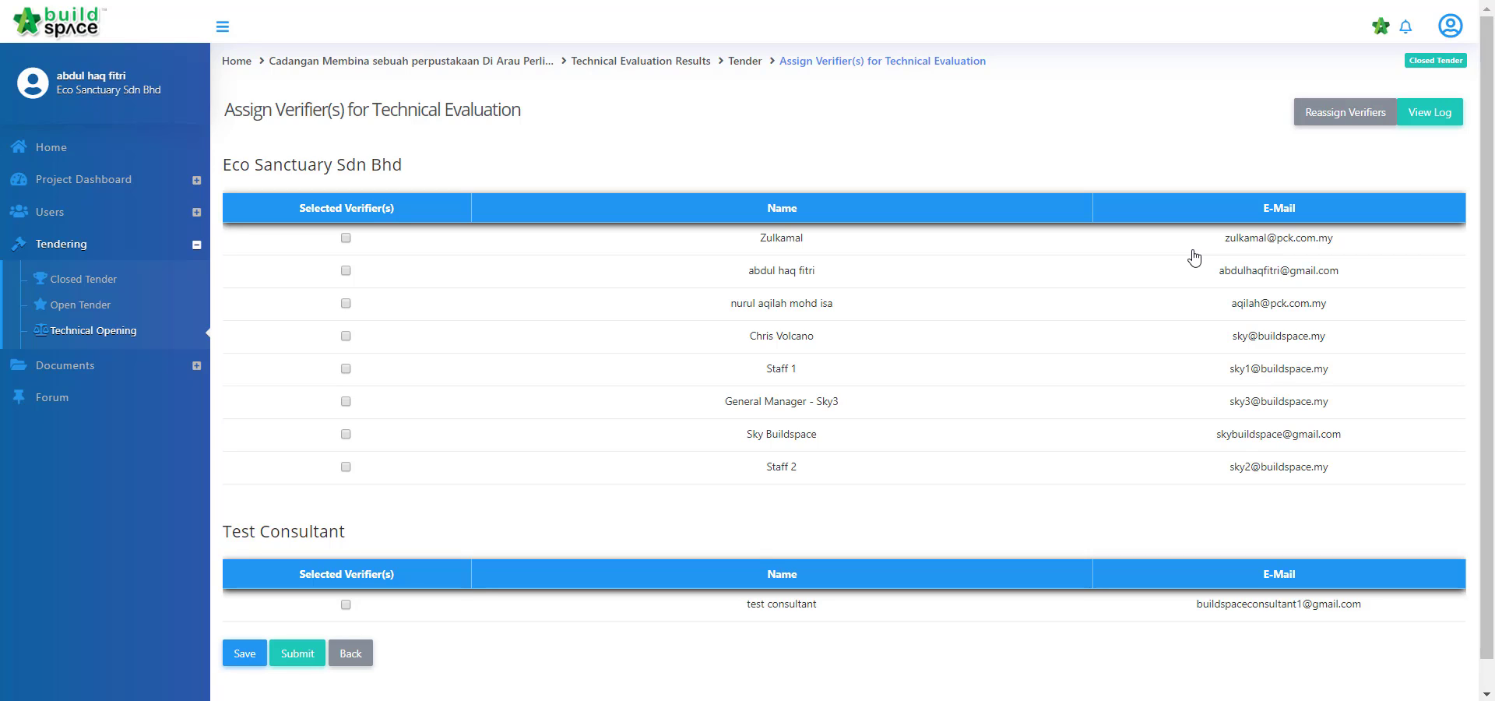
{"action": "scroll", "coordinate": [1068, 309], "scroll_direction": "down", "scroll_amount": 1}
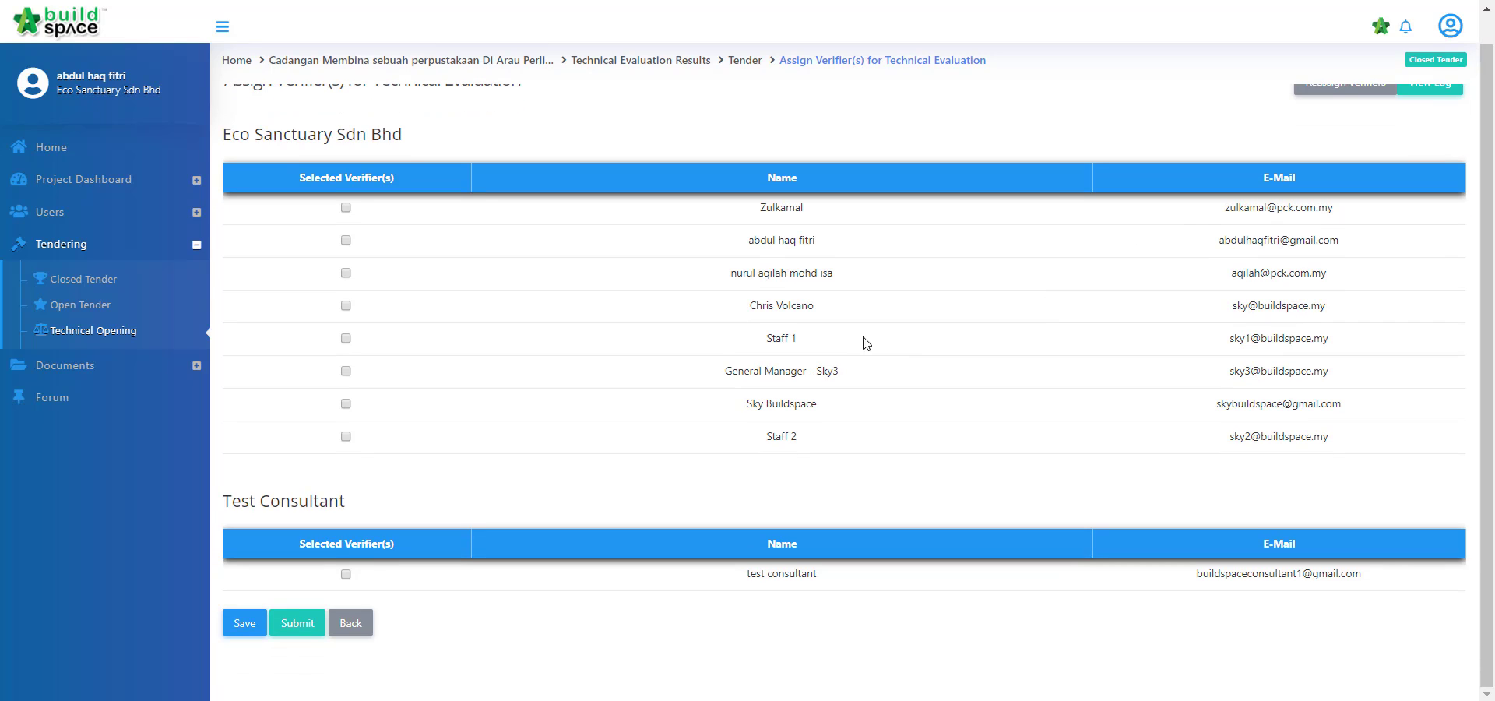
{"action": "left_click", "coordinate": [293, 632]}
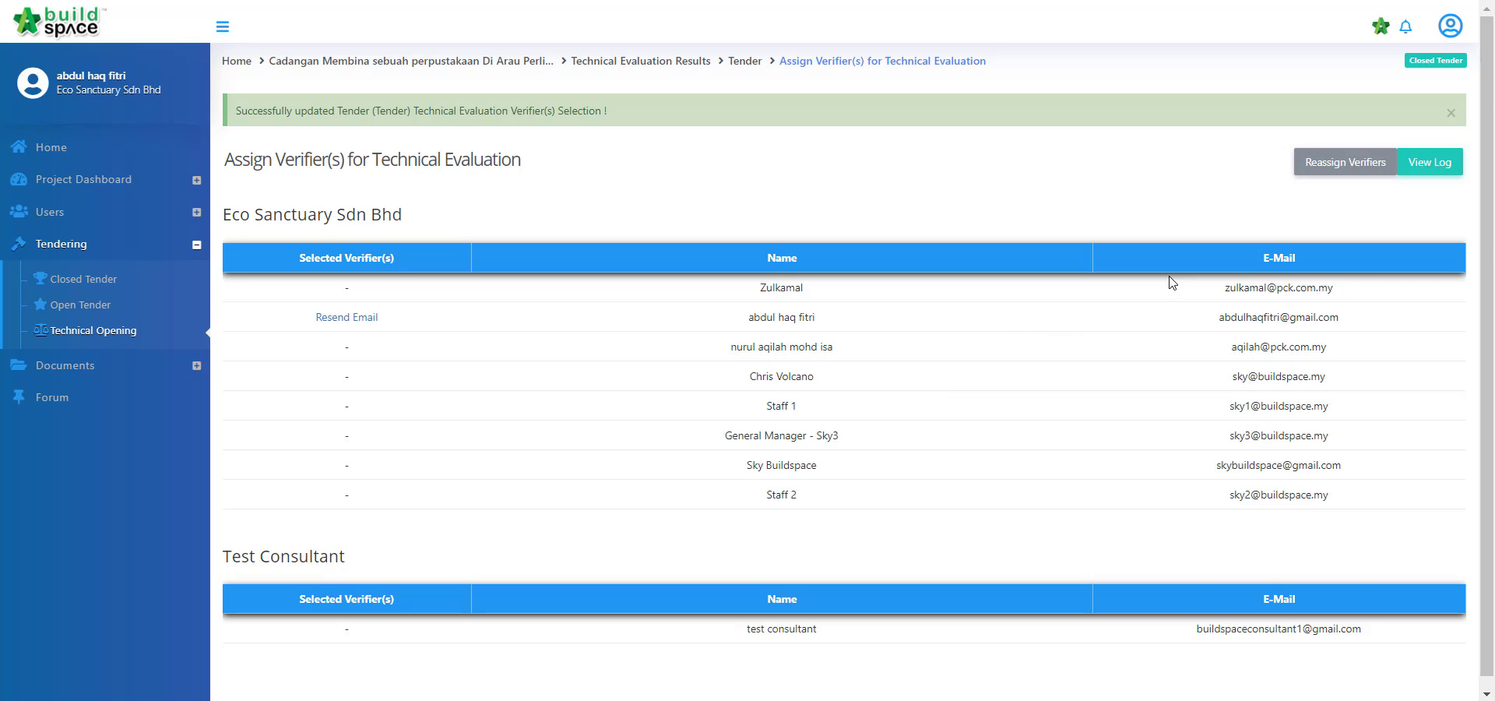
Open the pending Technical Opening task from the home page and confirm the technical evaluation verification for the tender
{"action": "left_click", "coordinate": [130, 151]}
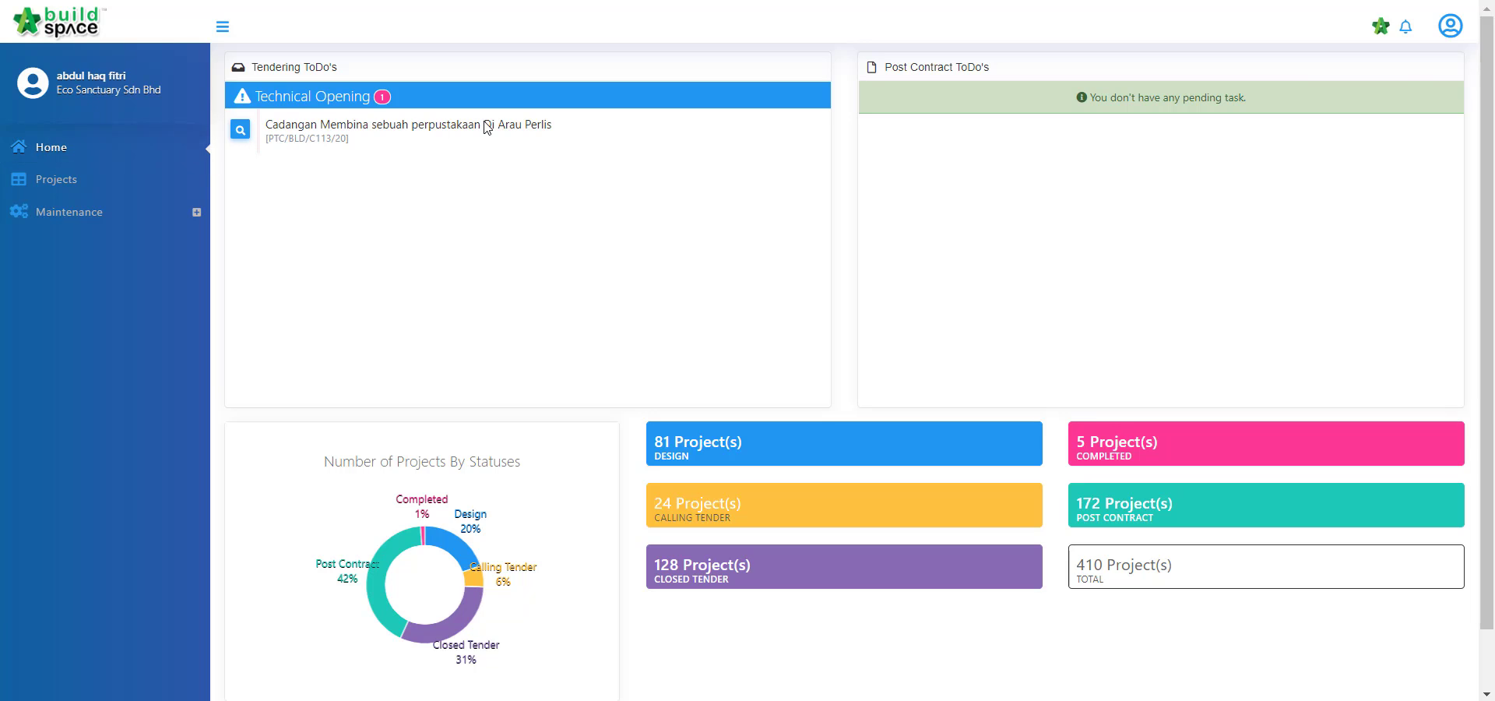
{"action": "left_click", "coordinate": [240, 130]}
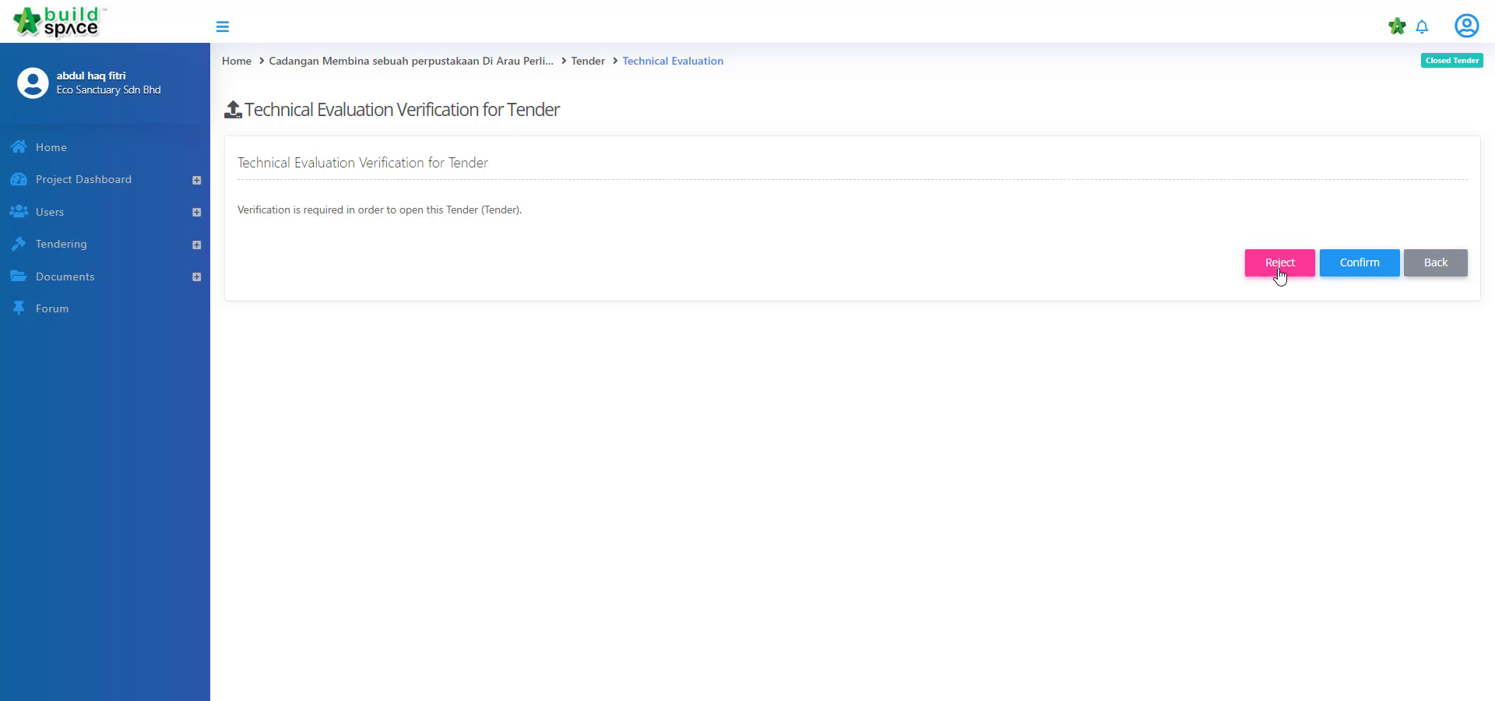
{"action": "left_click", "coordinate": [1353, 274]}
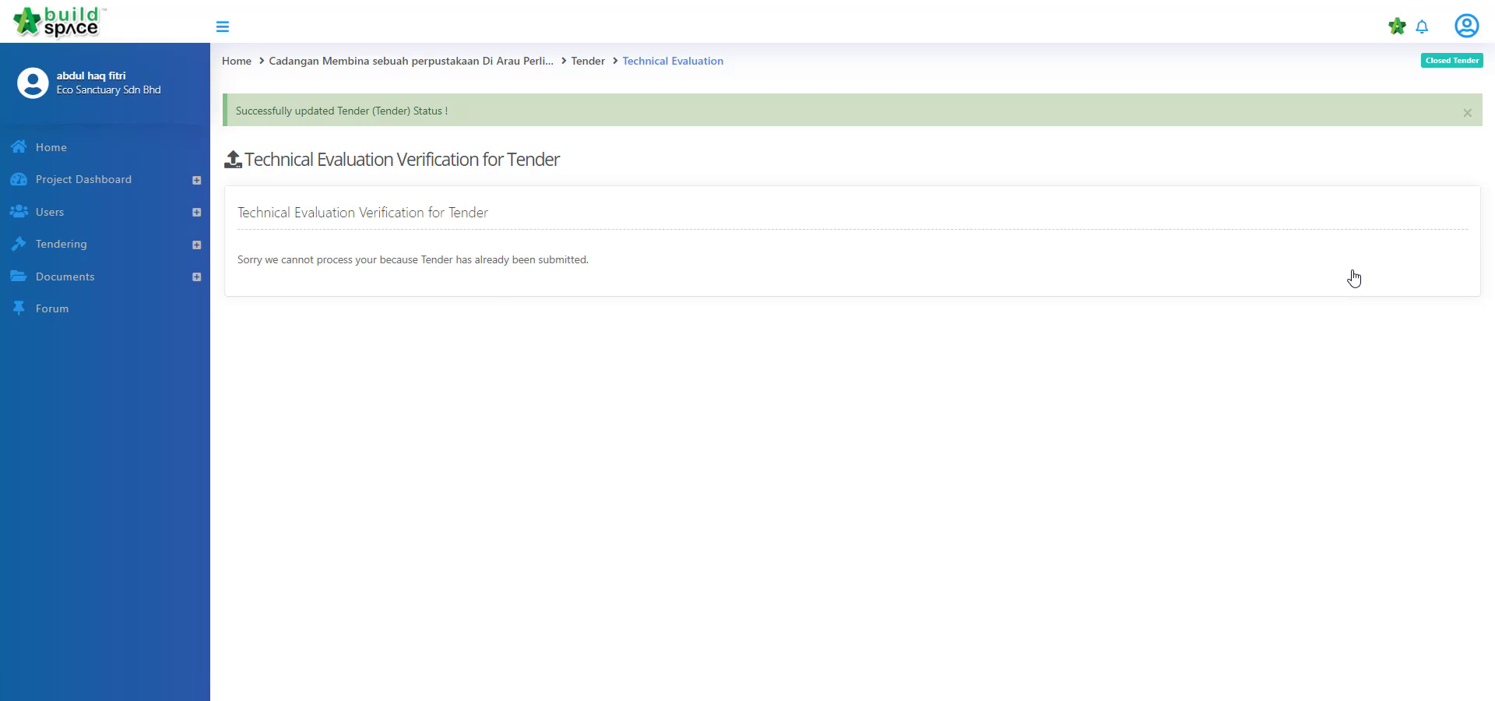
Review the tender's technical evaluation verifier log under Technical Opening, and open its technical evaluation results
{"action": "left_click", "coordinate": [89, 246]}
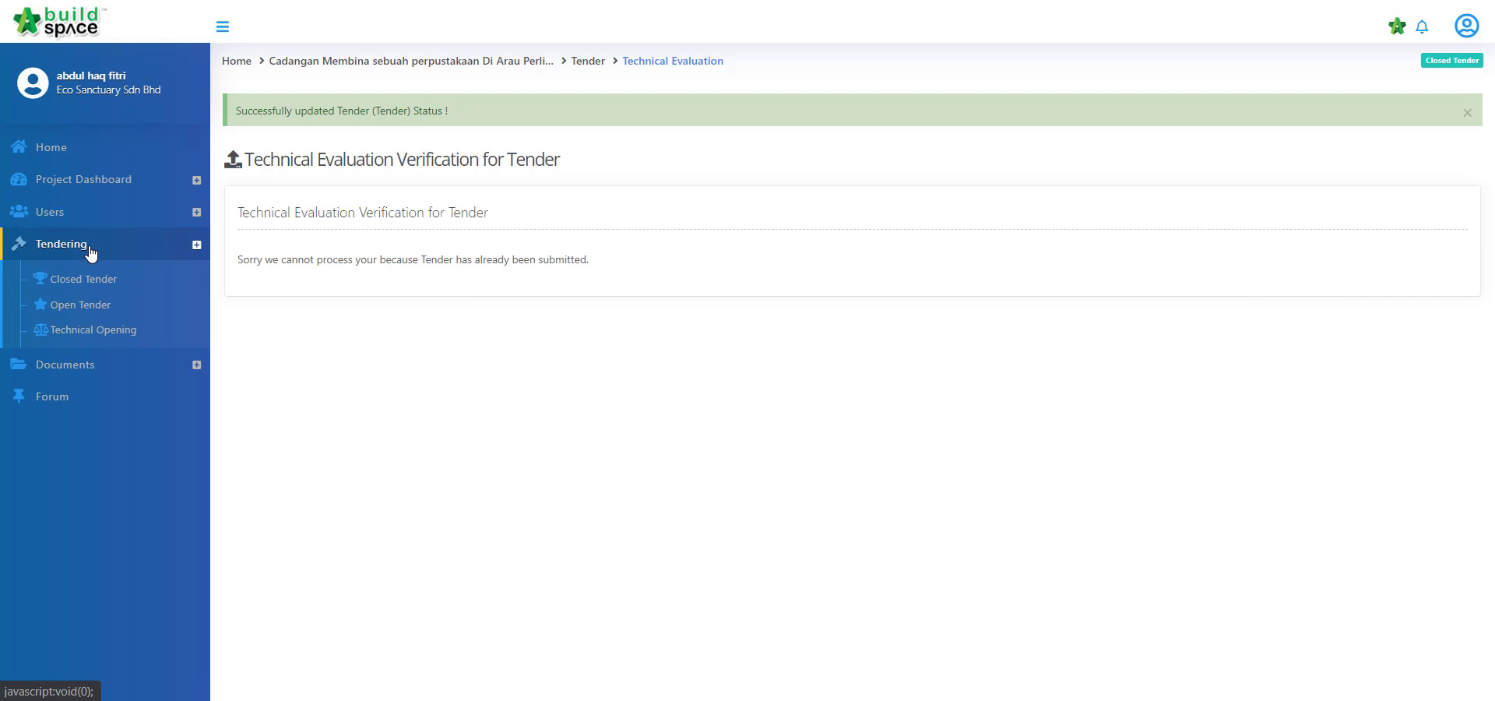
{"action": "left_click", "coordinate": [91, 333]}
{"action": "left_click", "coordinate": [91, 333]}
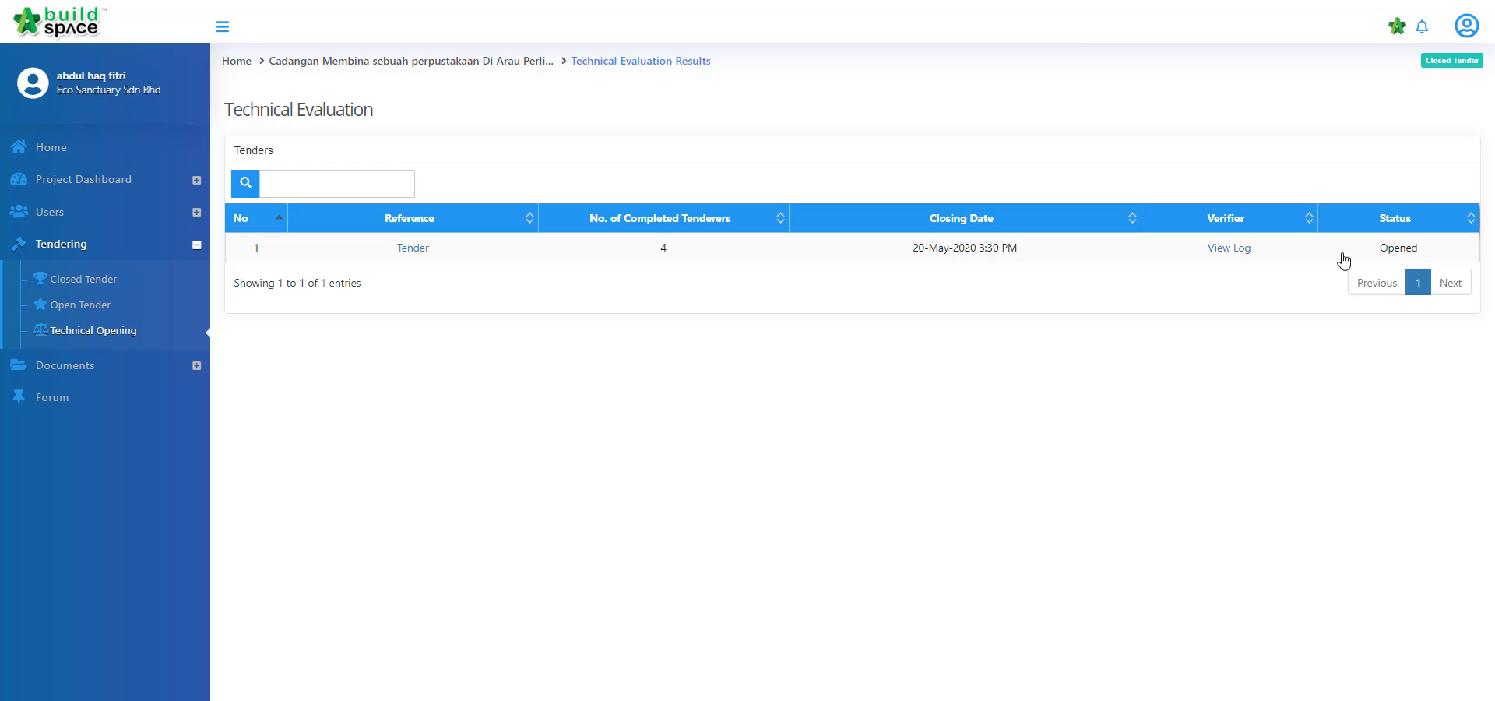
{"action": "left_click", "coordinate": [1241, 260]}
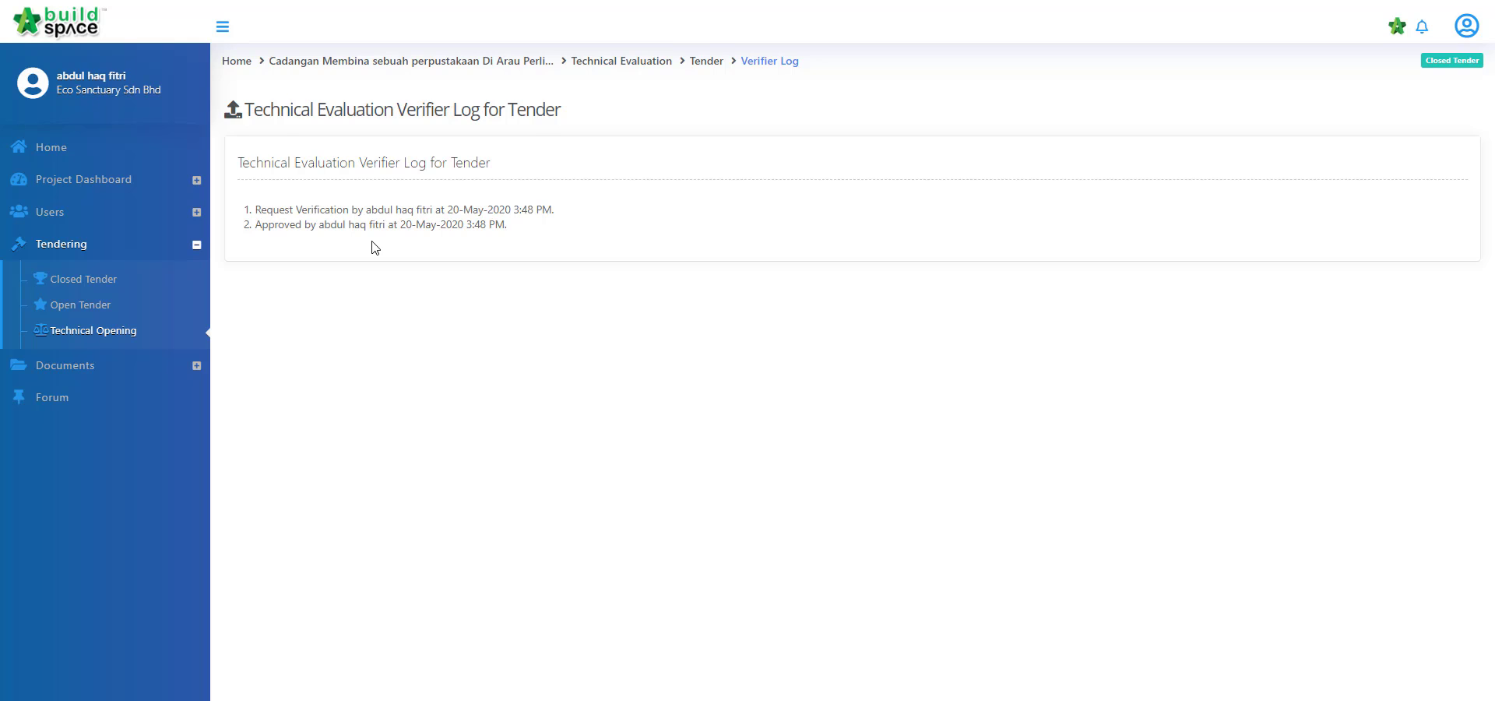
{"action": "key", "text": "alt+Left"}
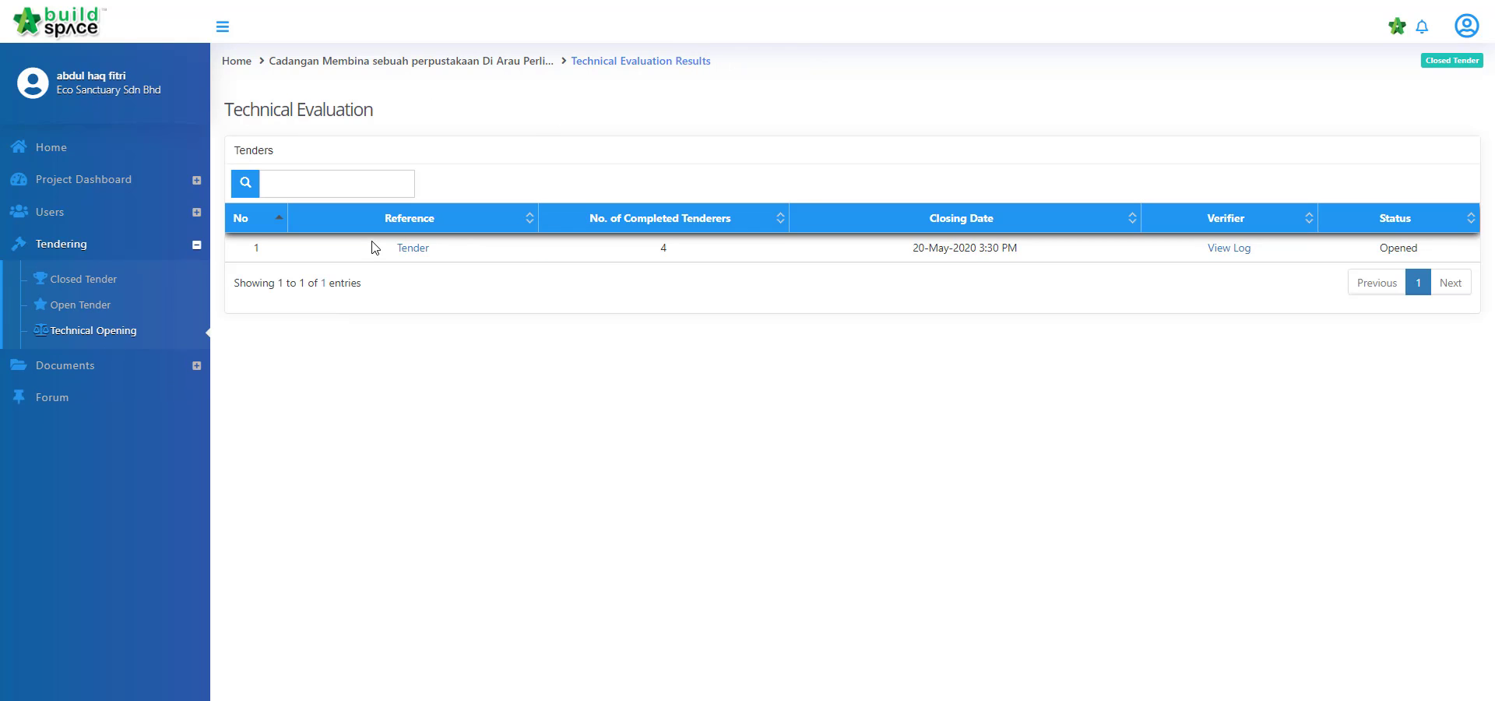
{"action": "left_click", "coordinate": [418, 255]}
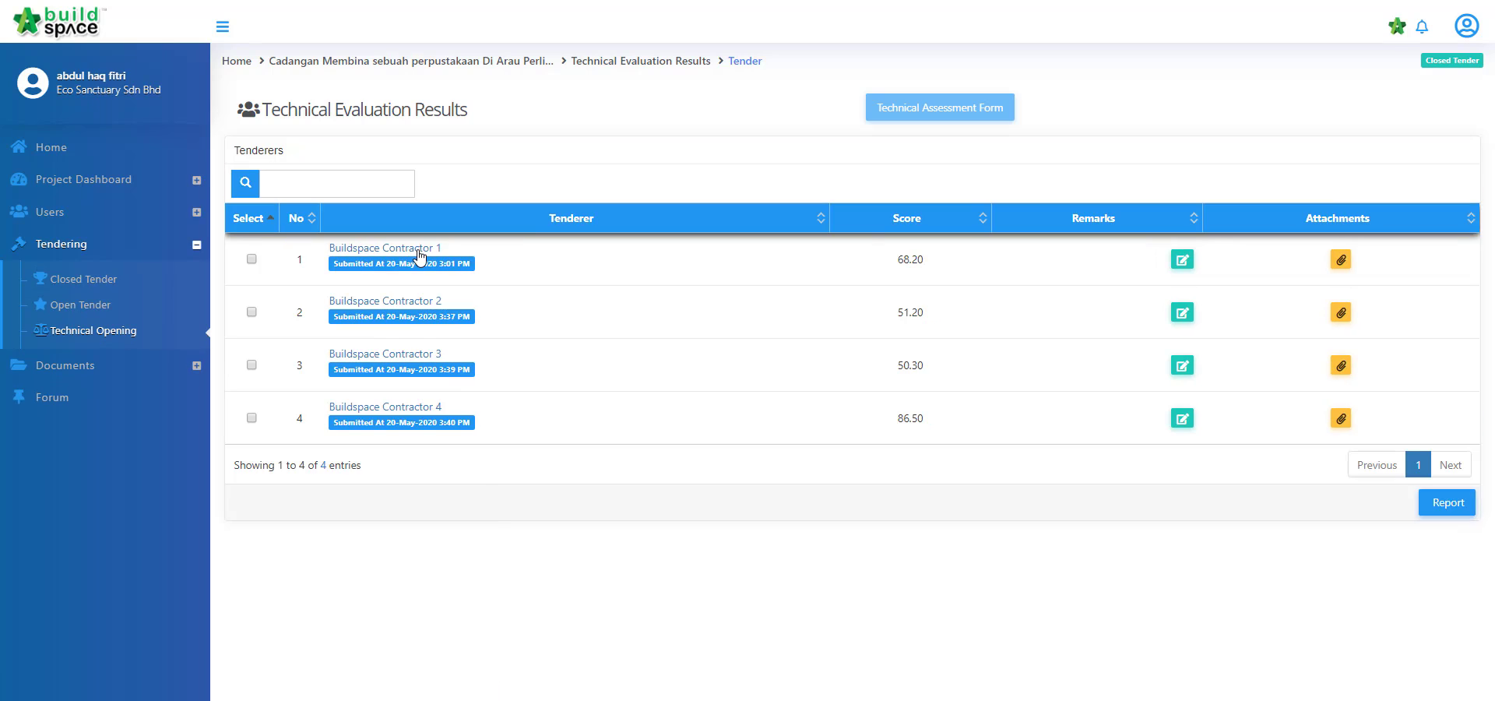
Select Buildspace Contractors 1 to 4 in the technical evaluation results and open the Technical Assessment Form
{"action": "left_click", "coordinate": [251, 259]}
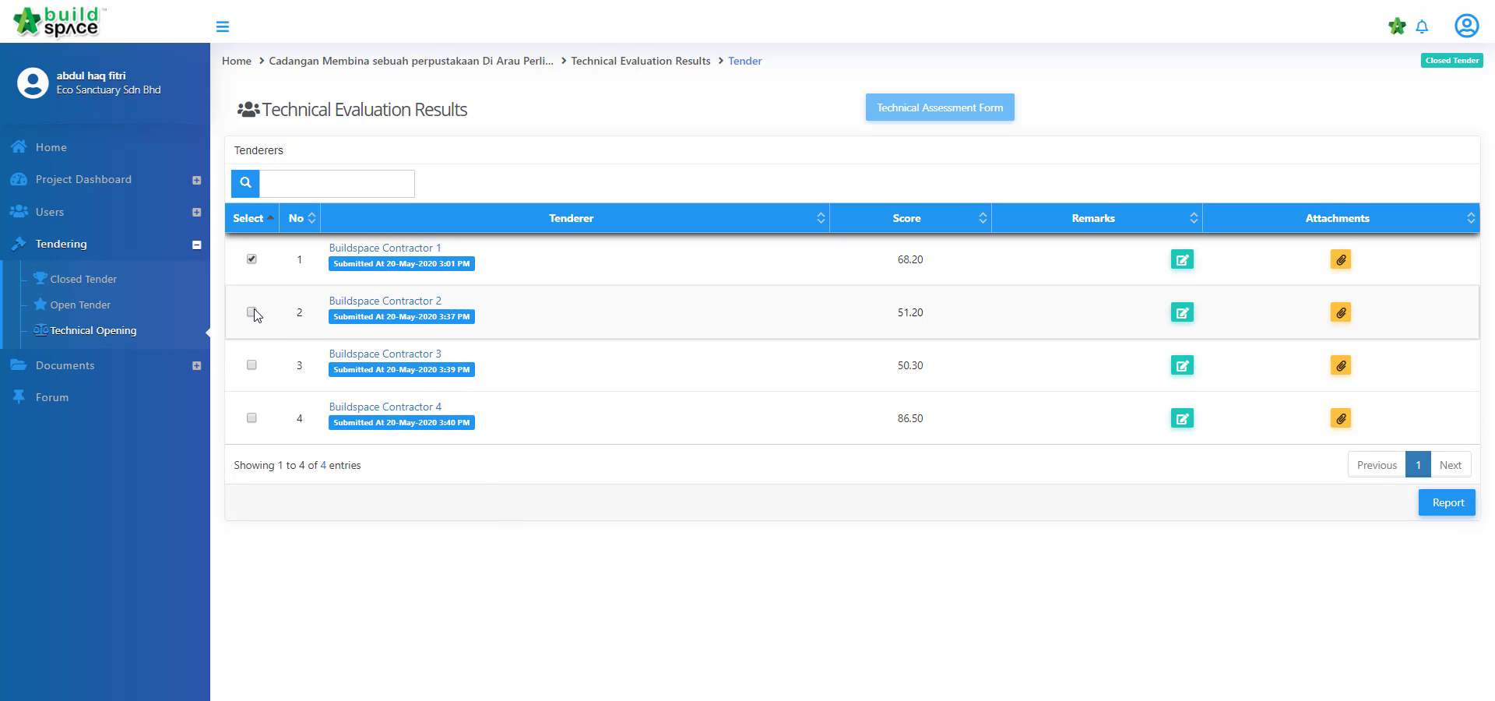
{"action": "left_click", "coordinate": [251, 313]}
{"action": "left_click", "coordinate": [251, 366]}
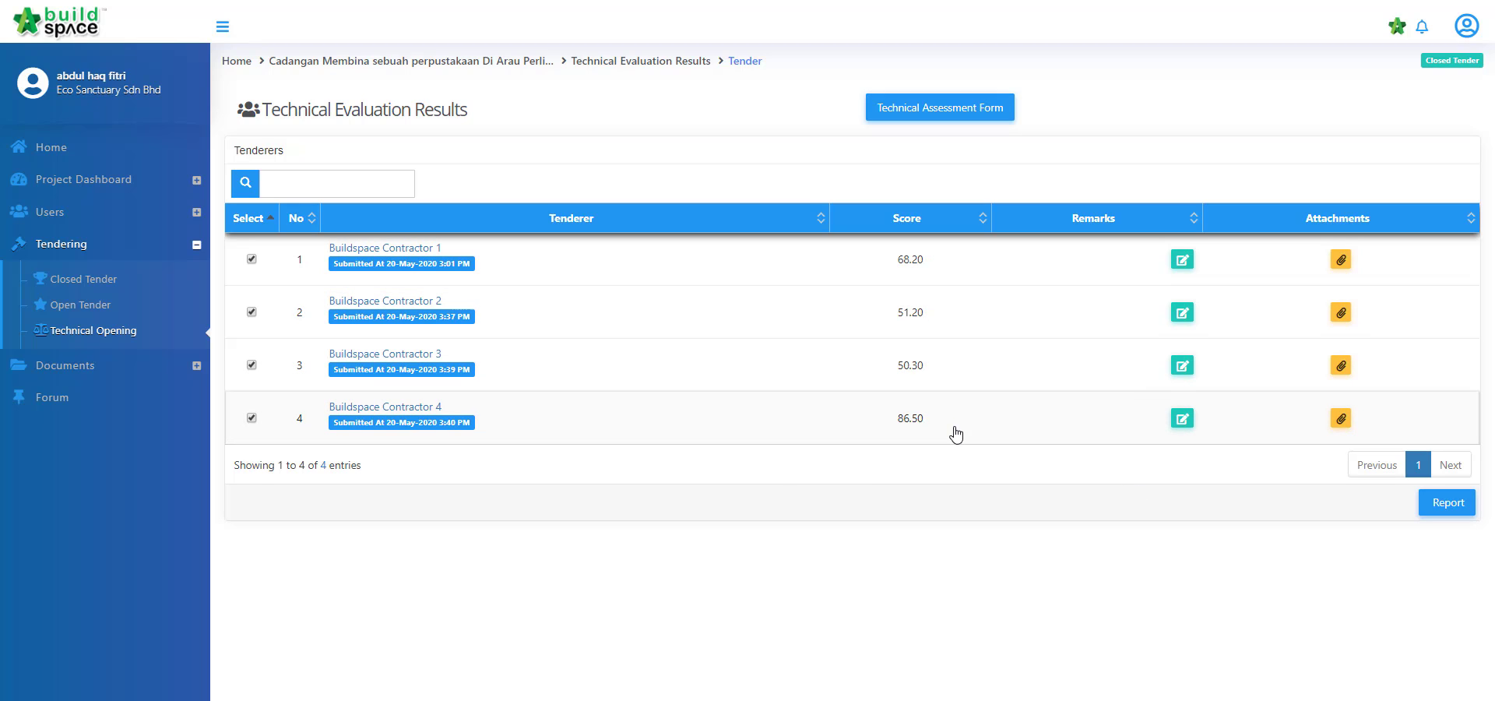
{"action": "left_click", "coordinate": [981, 120]}
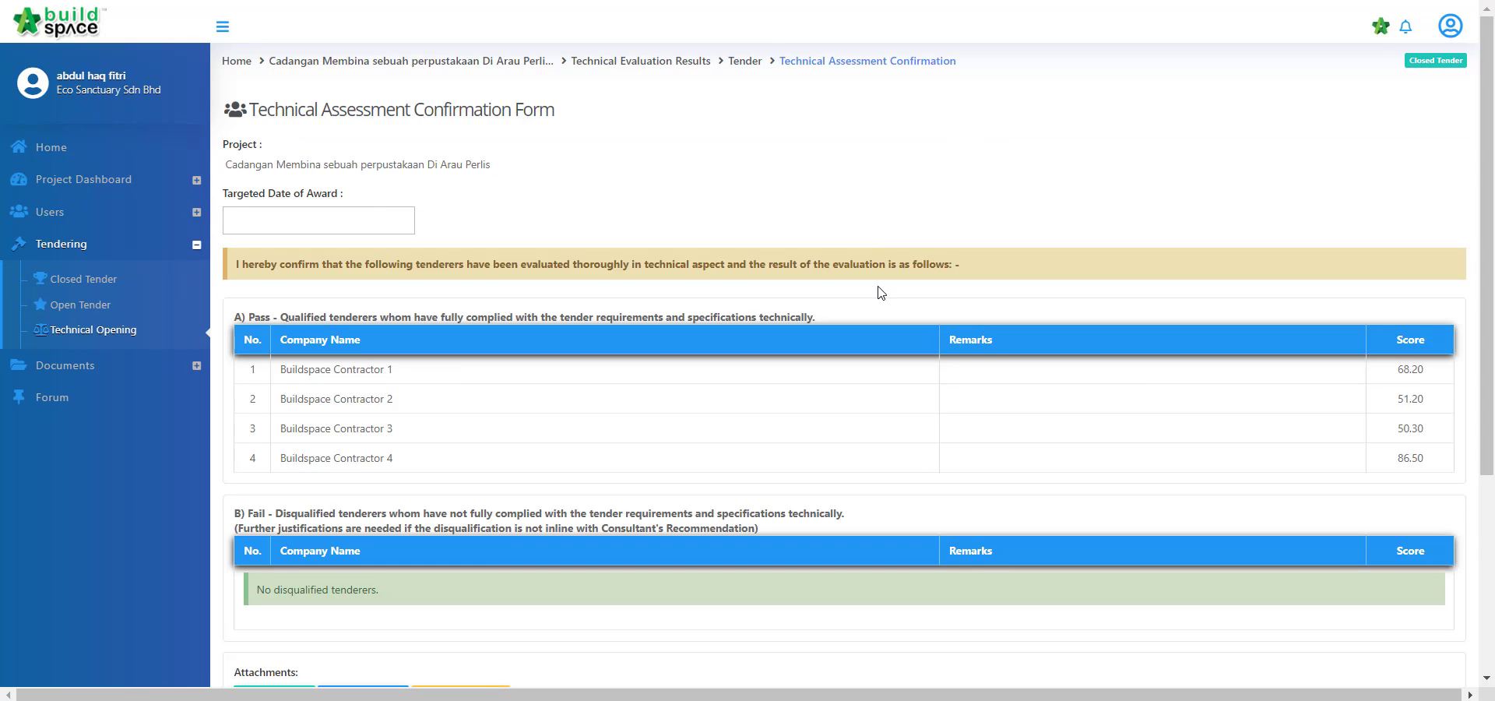
Set the Targeted Date of Award to 2020-05-21 and submit the technical assessment confirmation form without verifiers
{"action": "left_click", "coordinate": [384, 219]}
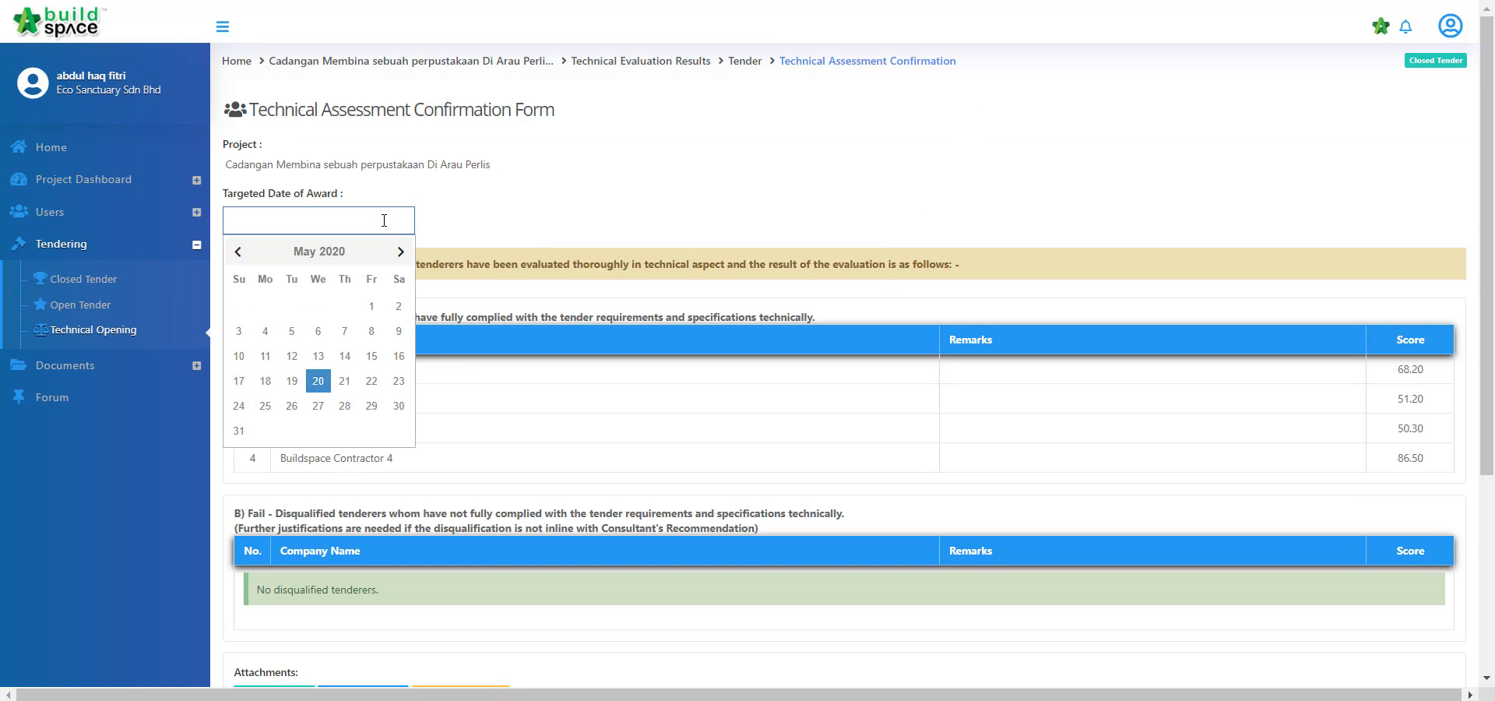
{"action": "left_click", "coordinate": [335, 383]}
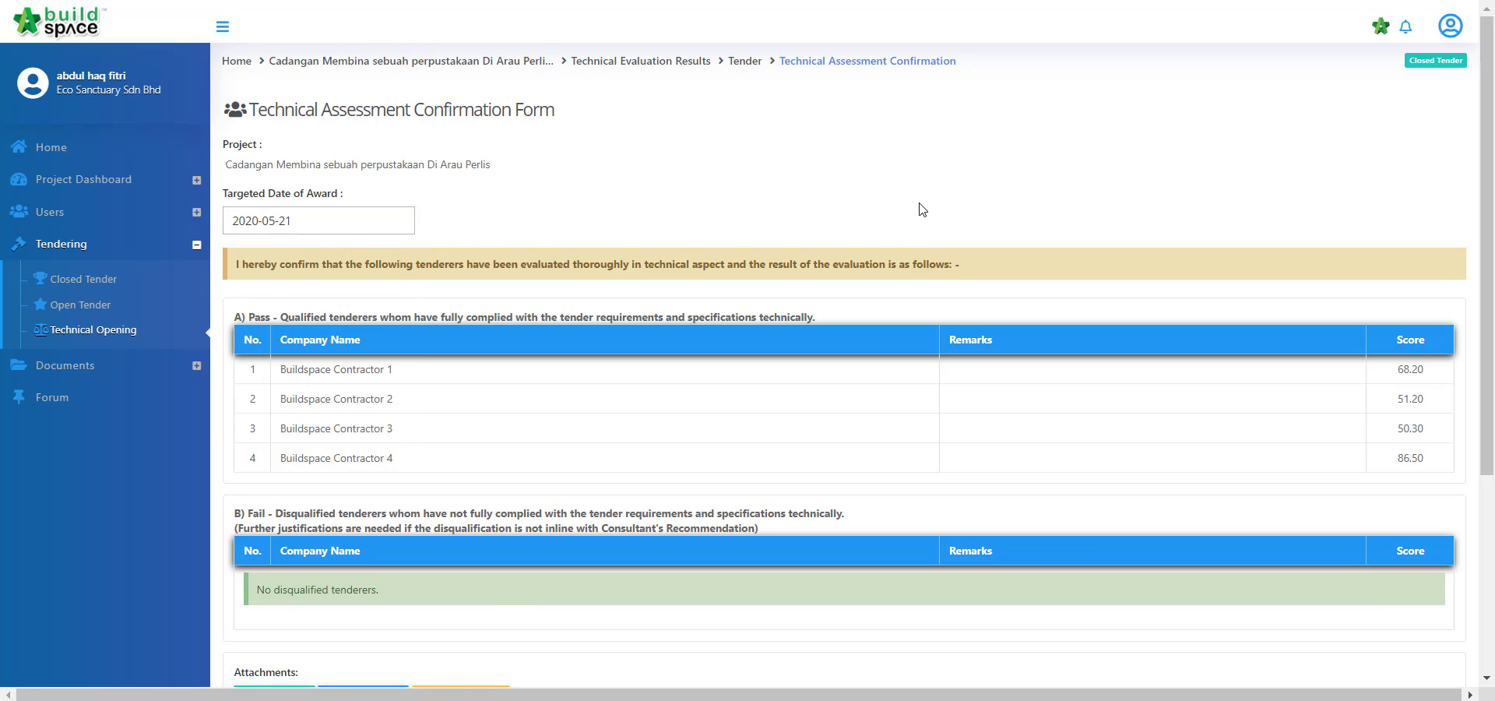
{"action": "scroll", "coordinate": [922, 209], "scroll_direction": "down", "scroll_amount": 5}
{"action": "left_click", "coordinate": [1390, 660]}
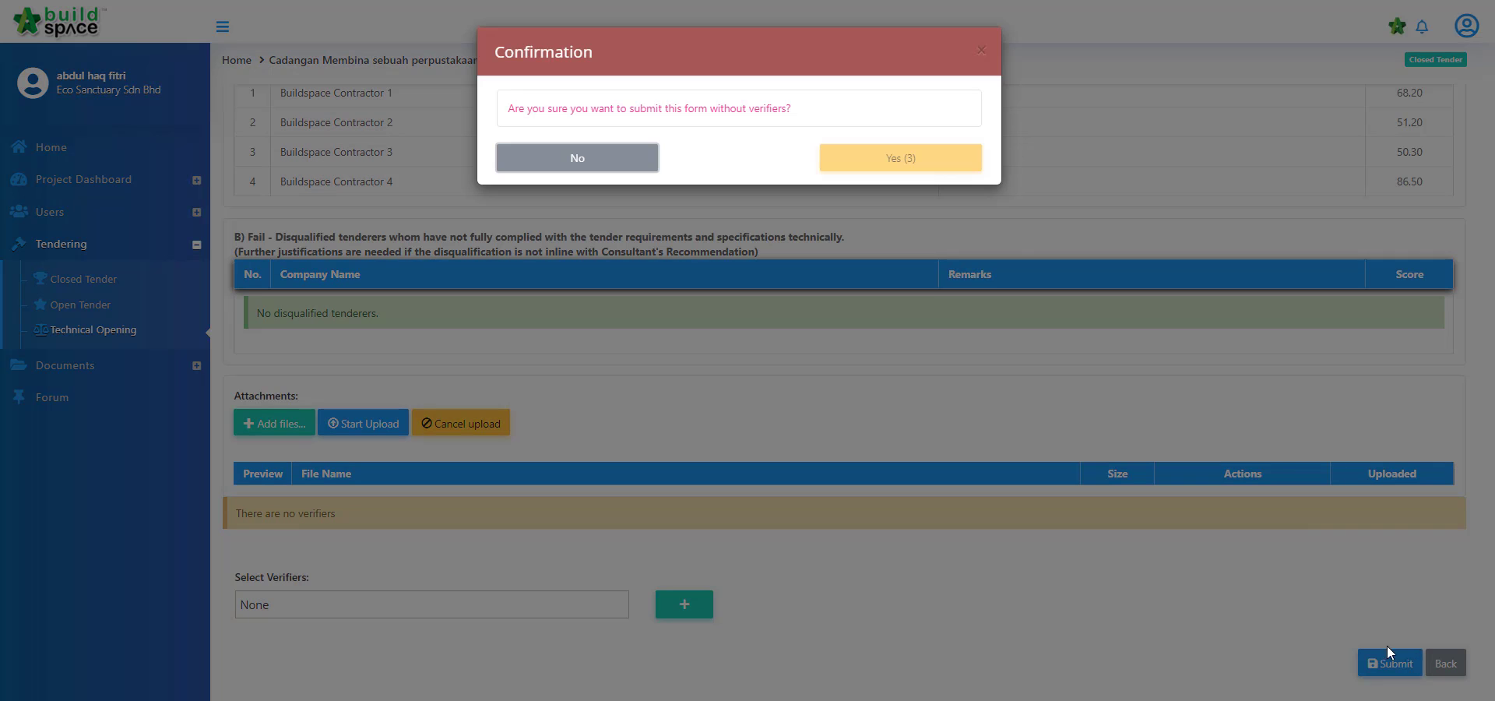
{"action": "left_click", "coordinate": [943, 159]}
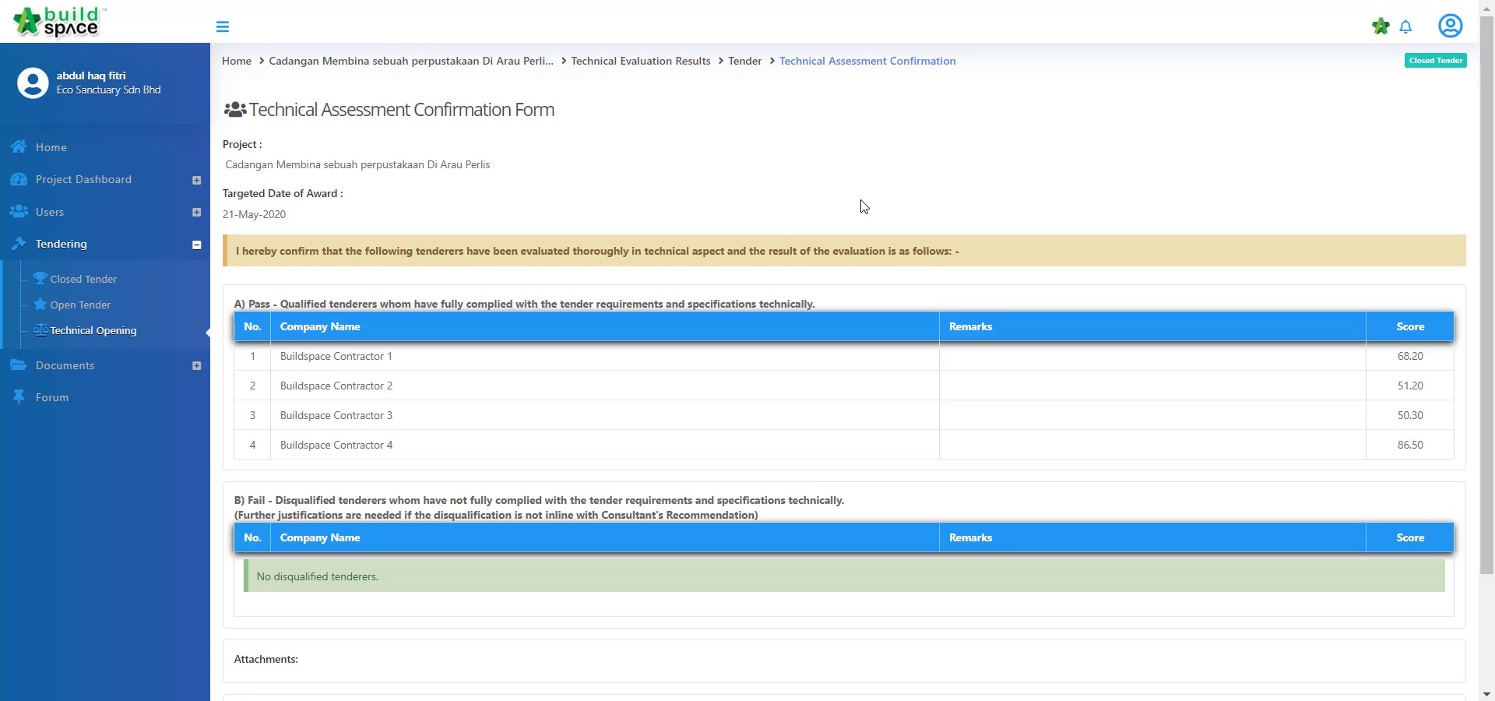
Assign the signed-in account as verifier for the tender in the Open Tender listing and submit the verifier selection
{"action": "left_click", "coordinate": [74, 311]}
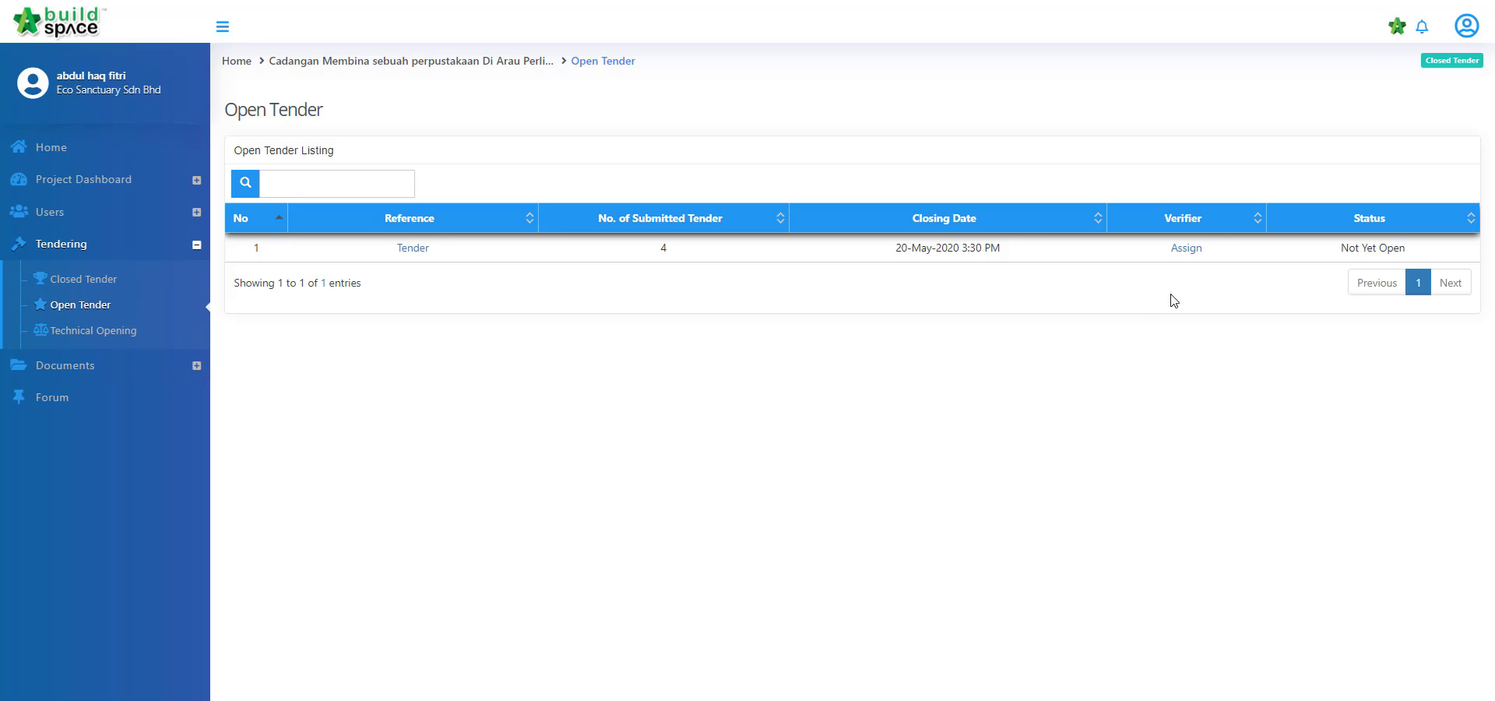
{"action": "left_click", "coordinate": [1188, 257]}
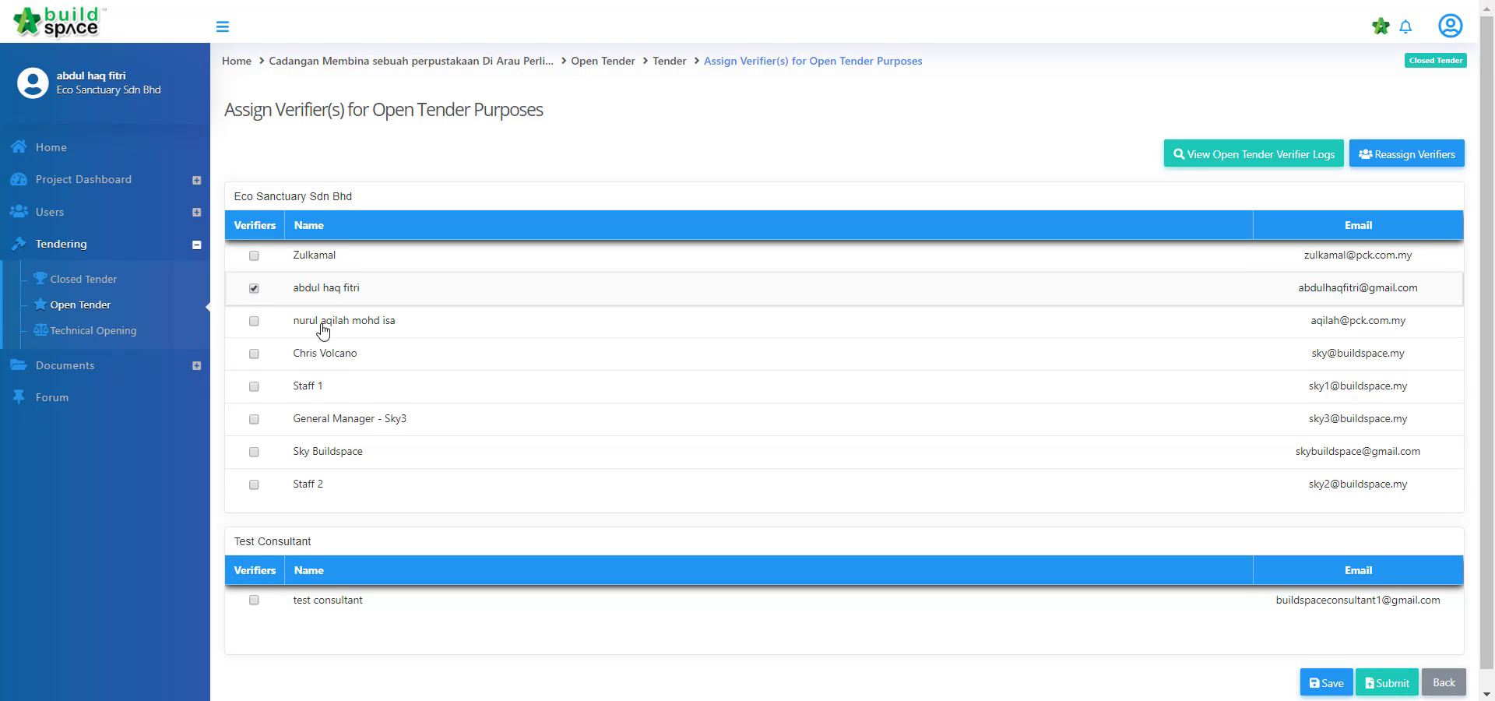
{"action": "scroll", "coordinate": [323, 332], "scroll_direction": "down", "scroll_amount": 1}
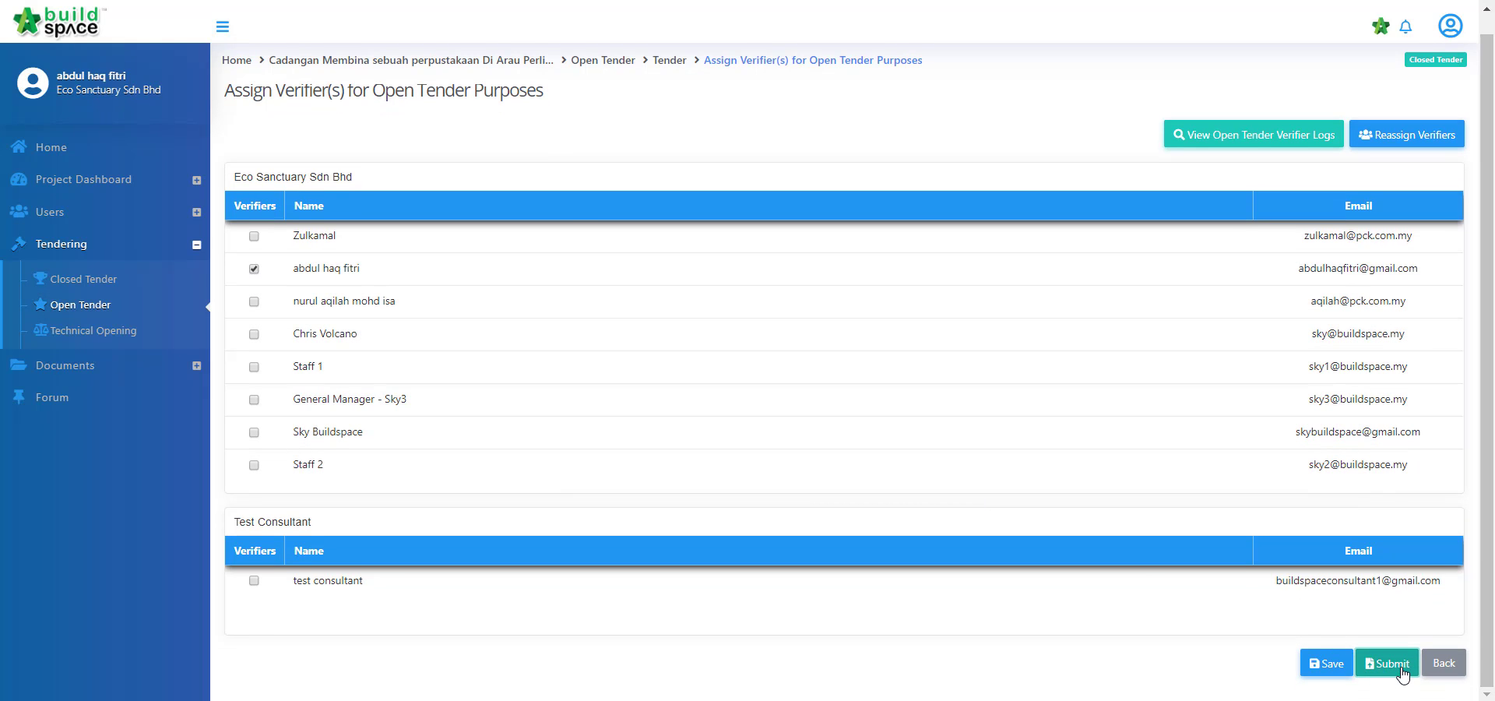
{"action": "left_click", "coordinate": [1402, 670]}
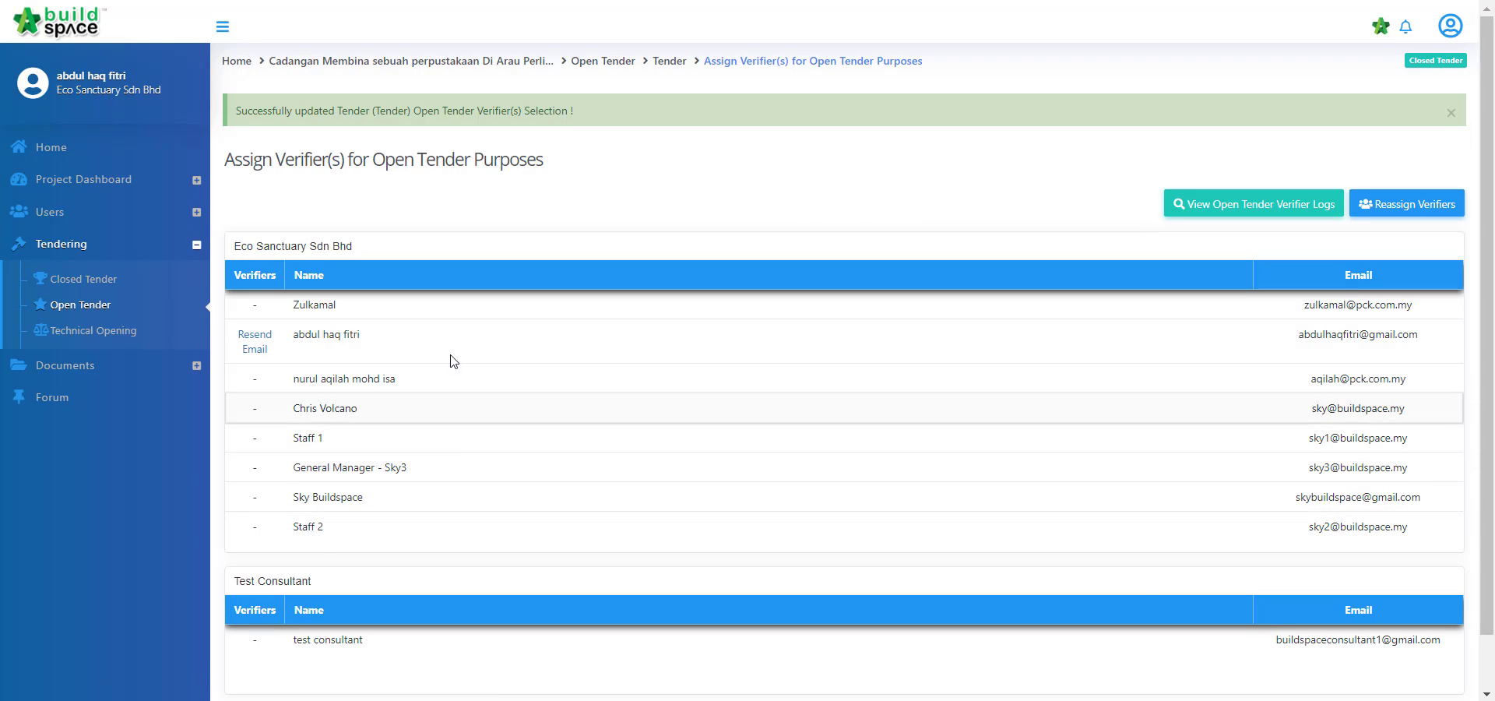
Open the pending Open Tender task from the home page and confirm the open tender verification
{"action": "left_click", "coordinate": [141, 151]}
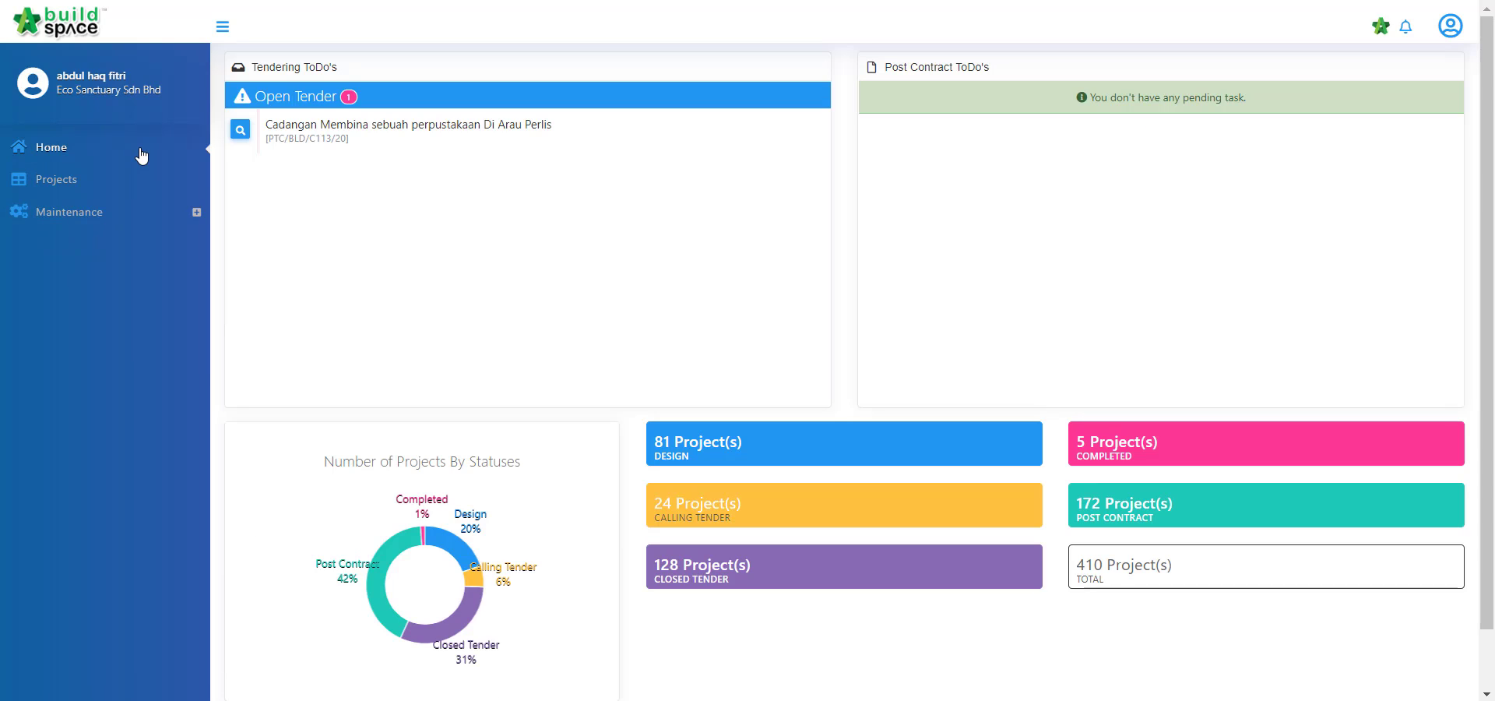
{"action": "left_click", "coordinate": [241, 130]}
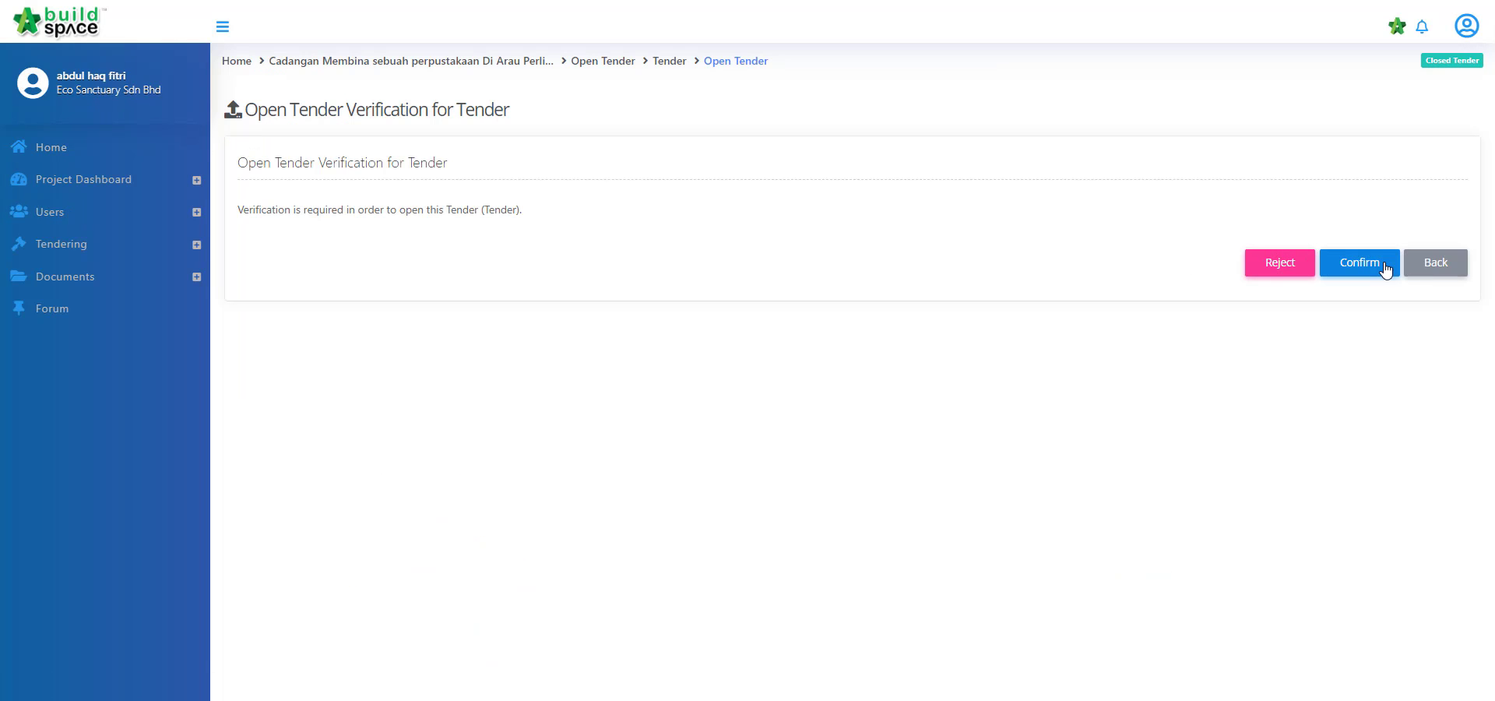
{"action": "left_click", "coordinate": [1385, 268]}
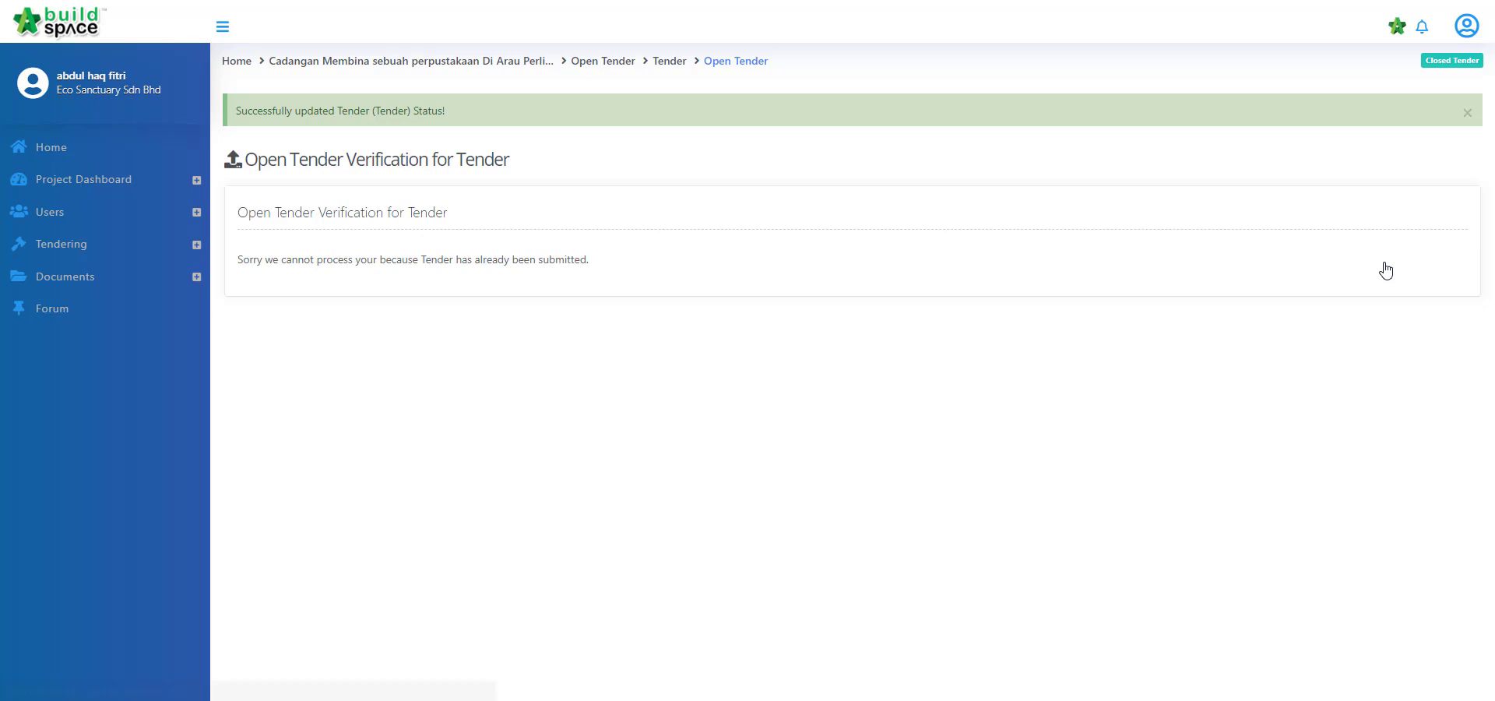
Review the tender's verifier log from the Open Tender listing, and return to the listing
{"action": "left_click", "coordinate": [111, 245]}
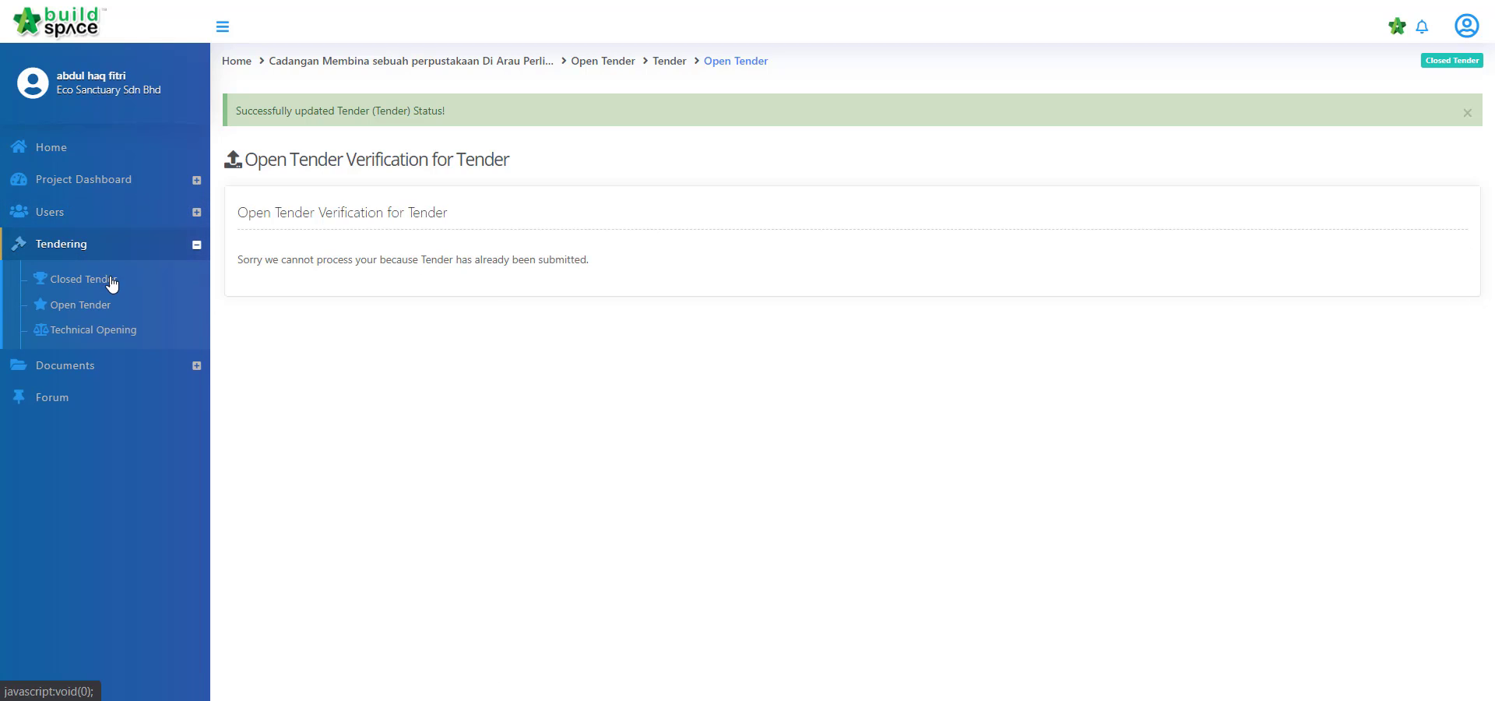
{"action": "left_click", "coordinate": [109, 313]}
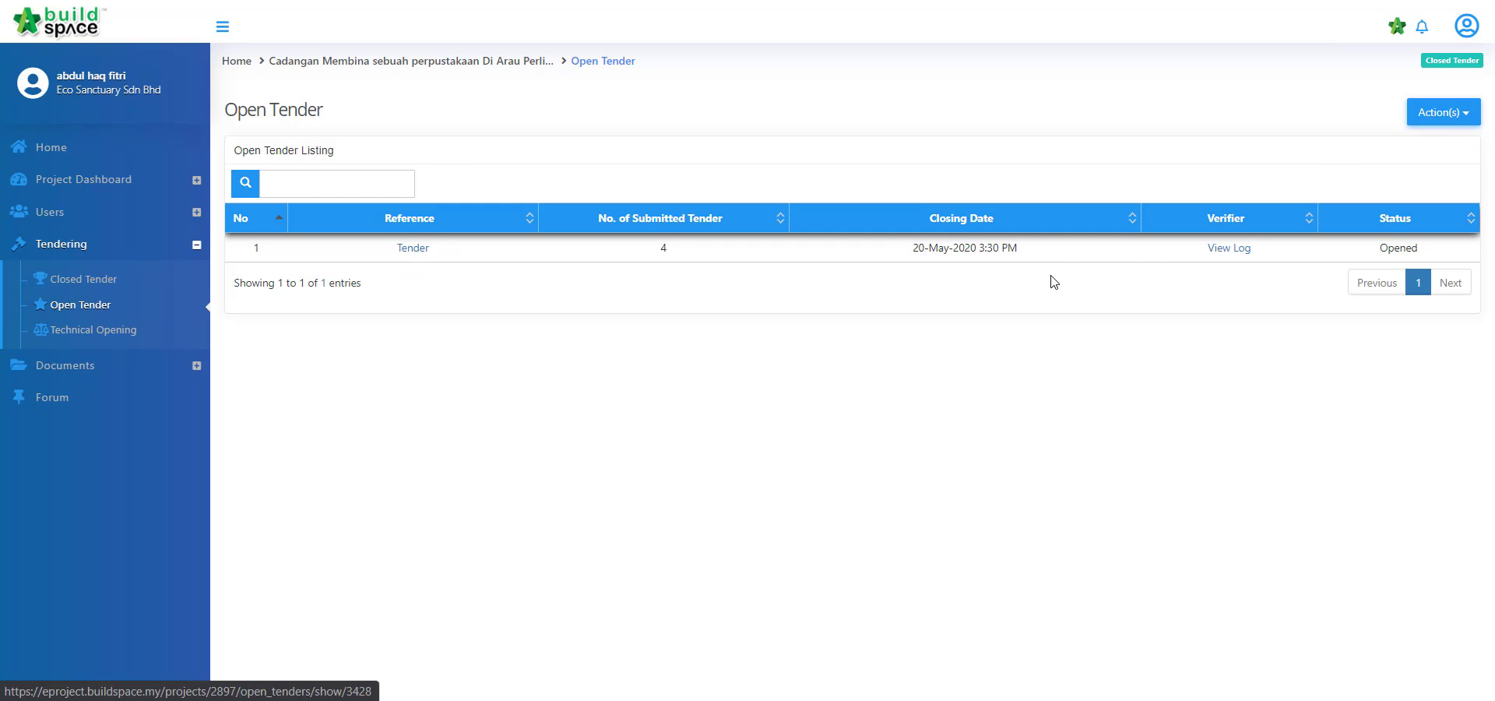
{"action": "left_click", "coordinate": [1212, 251]}
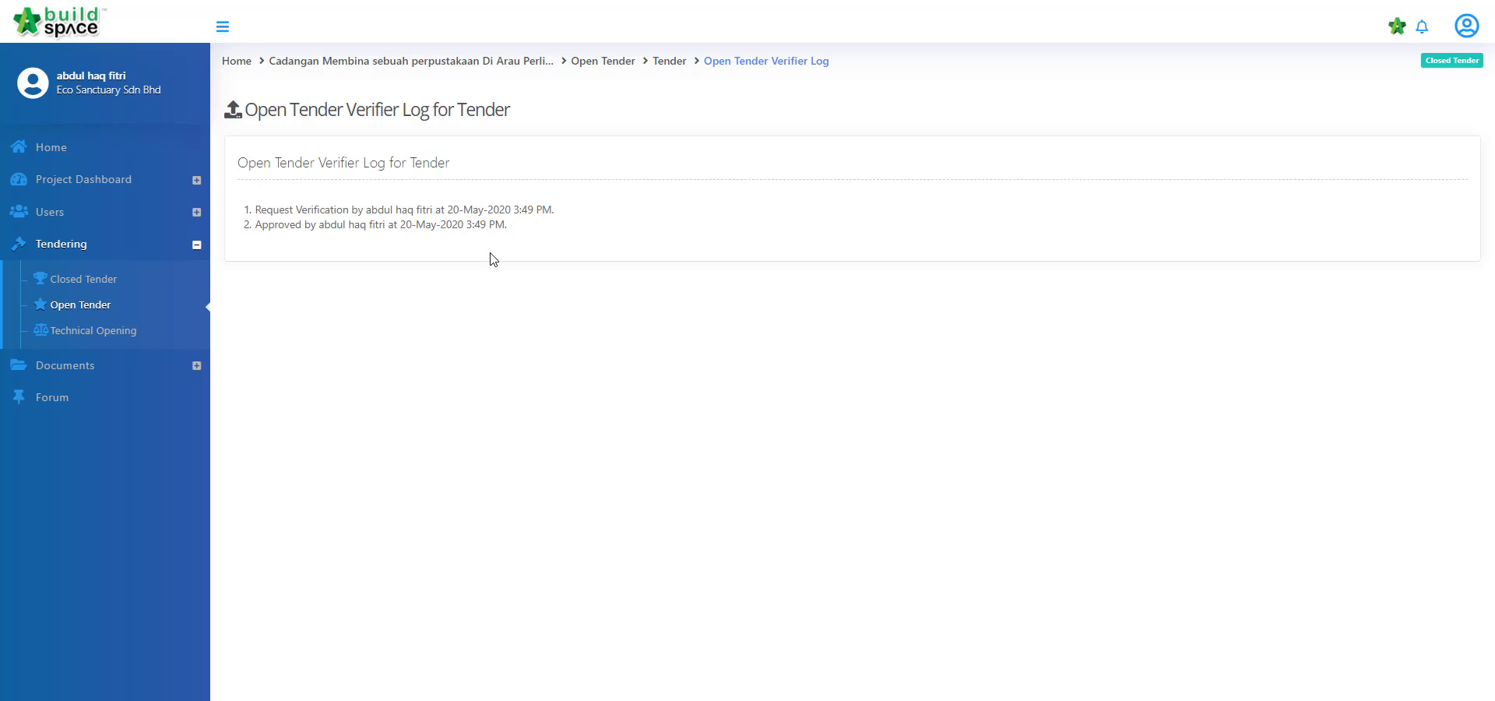
{"action": "key", "text": "alt+Left"}
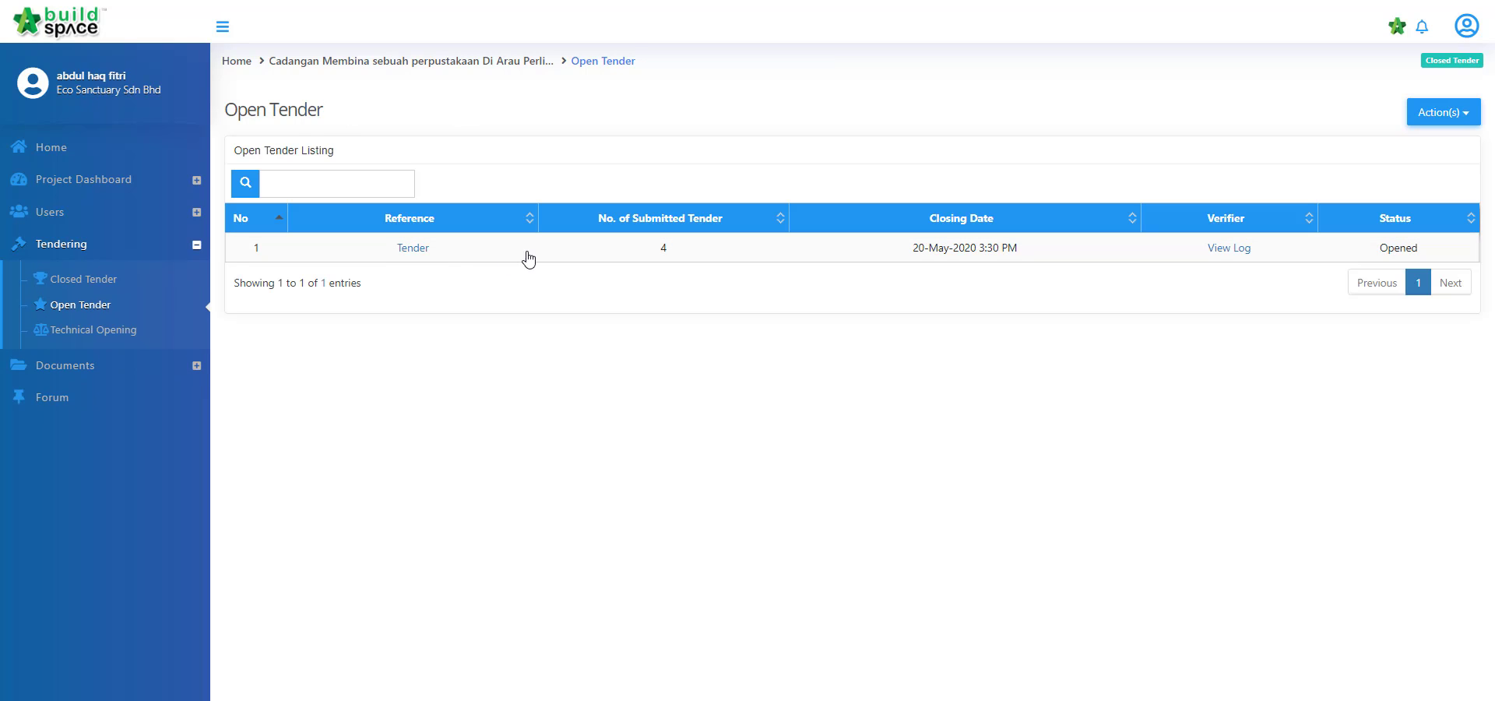
Open the tender's rates, select Buildspace Contractor 3, and push the contractors' rates to BuildSpace
{"action": "left_click", "coordinate": [425, 253]}
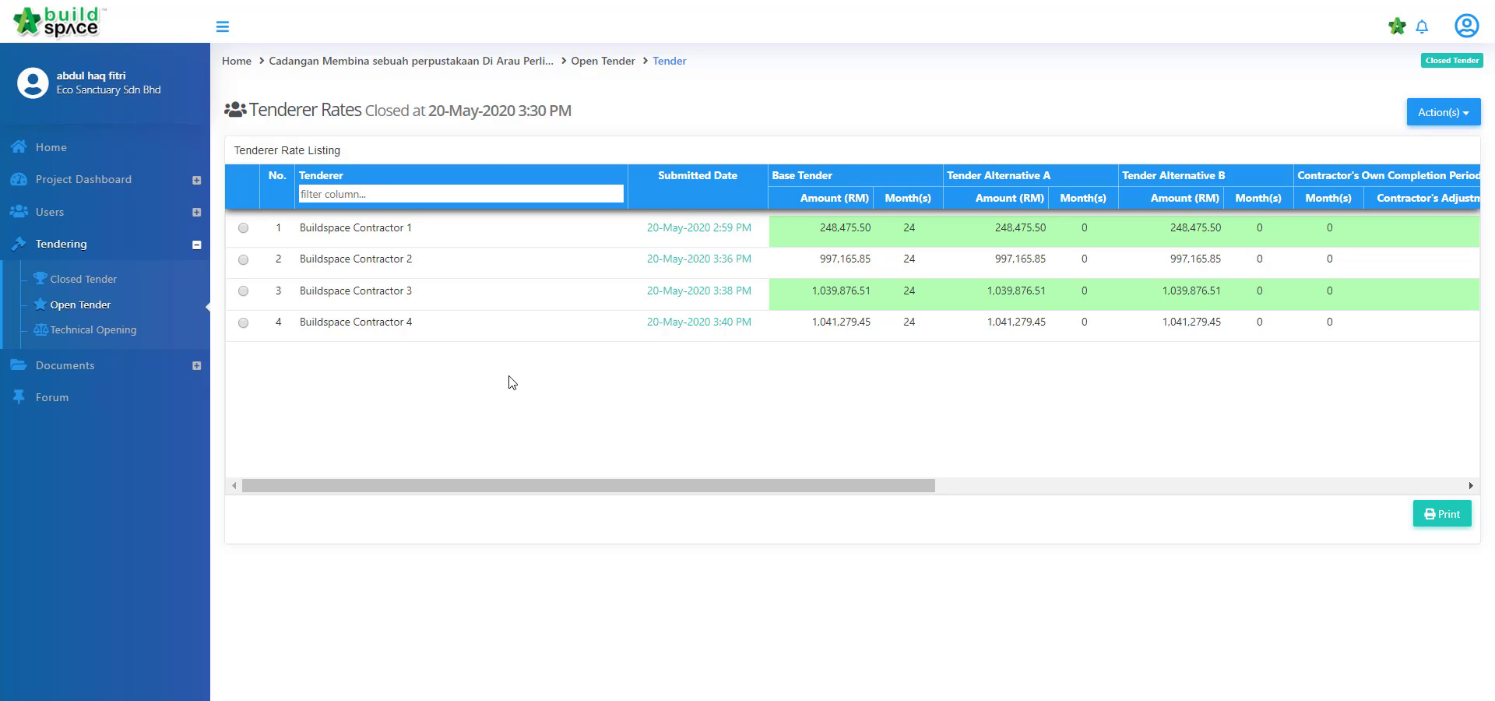
{"action": "left_click", "coordinate": [243, 290]}
{"action": "left_click", "coordinate": [1444, 113]}
{"action": "left_click", "coordinate": [1425, 183]}
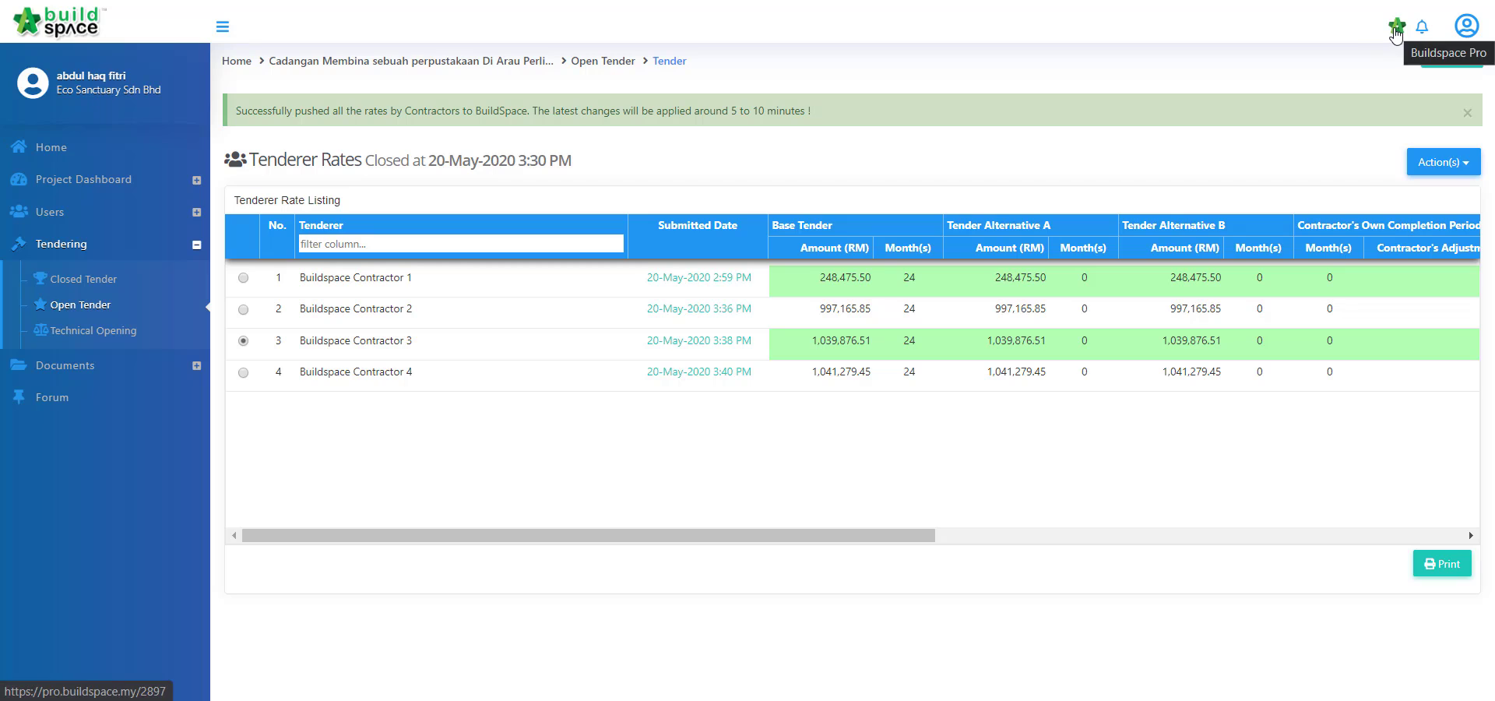
Switch to Buildspace Pro for this project and add a new addendum to its project addendum list
{"action": "left_click", "coordinate": [1396, 36]}
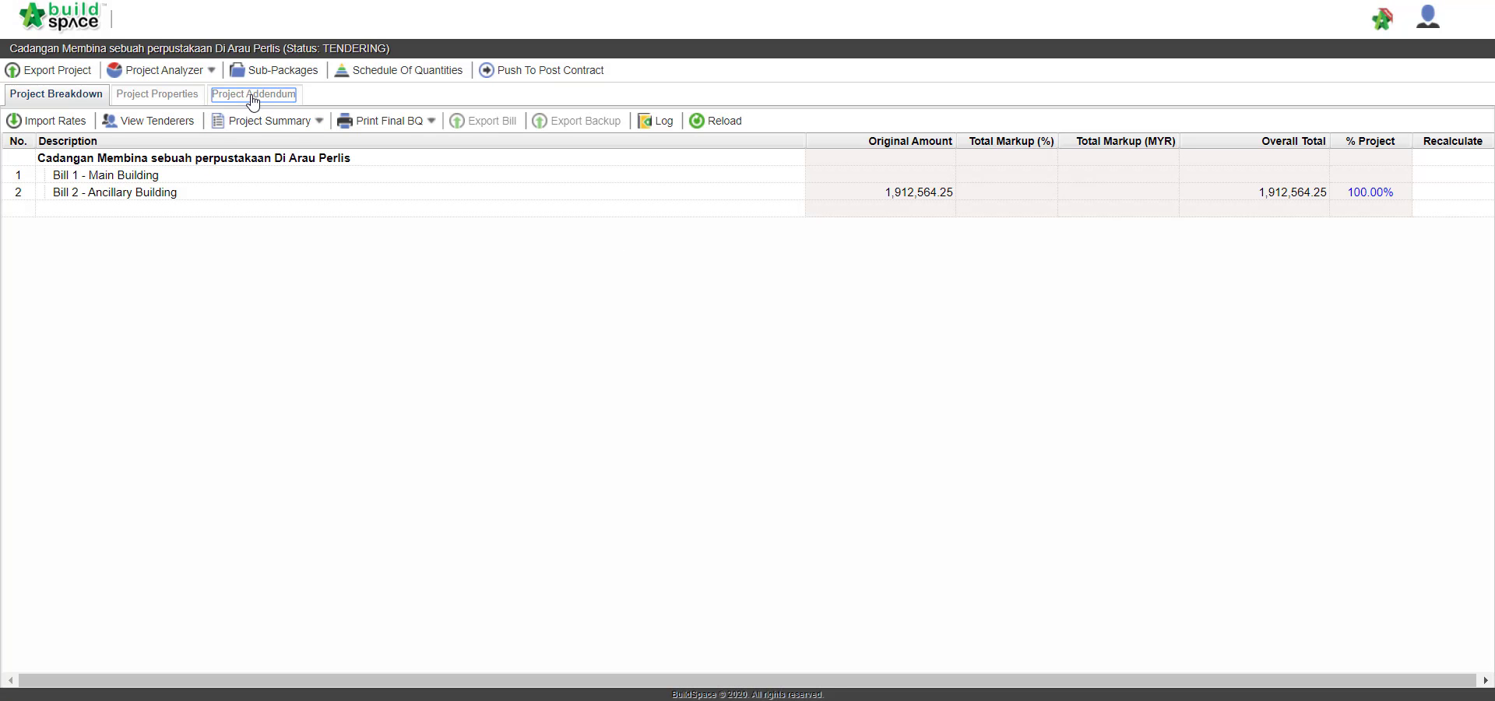
{"action": "left_click", "coordinate": [253, 95]}
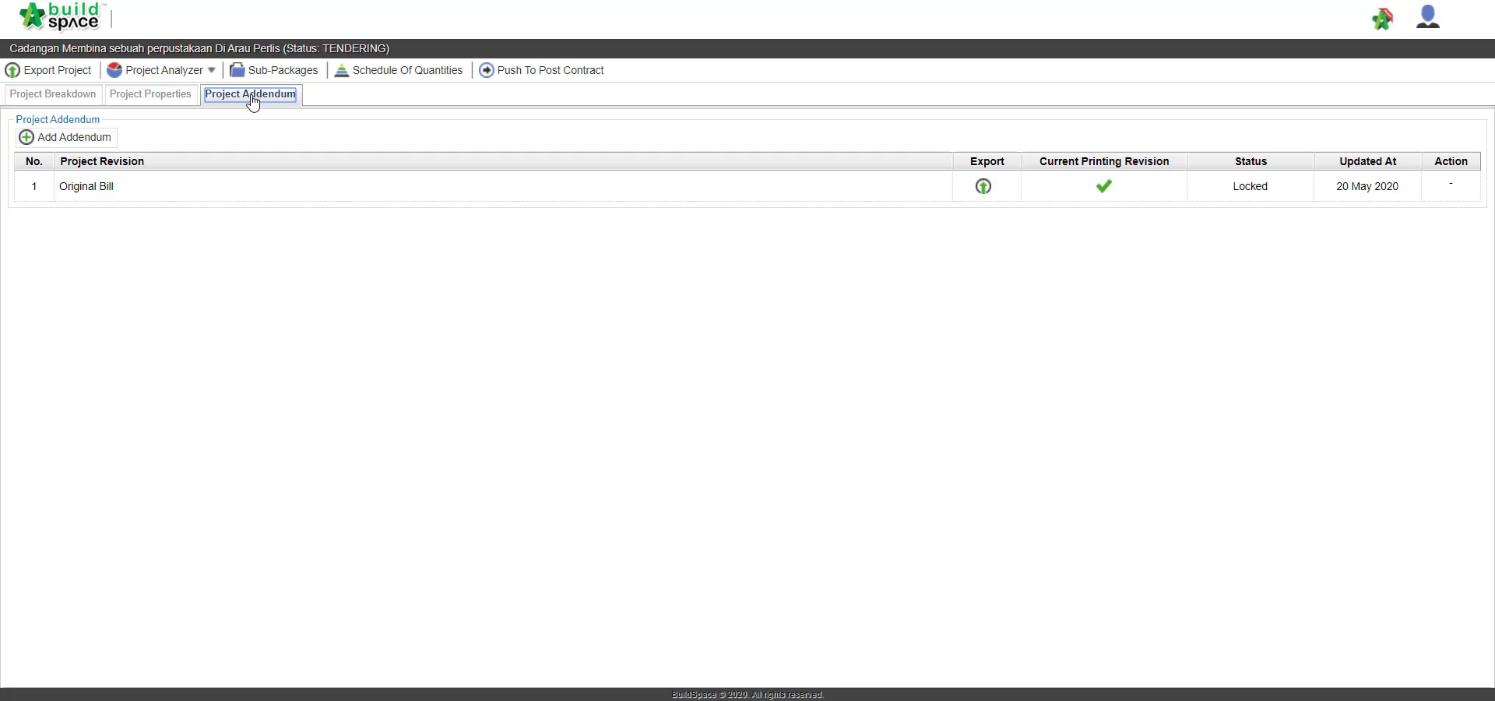
{"action": "left_click", "coordinate": [47, 145]}
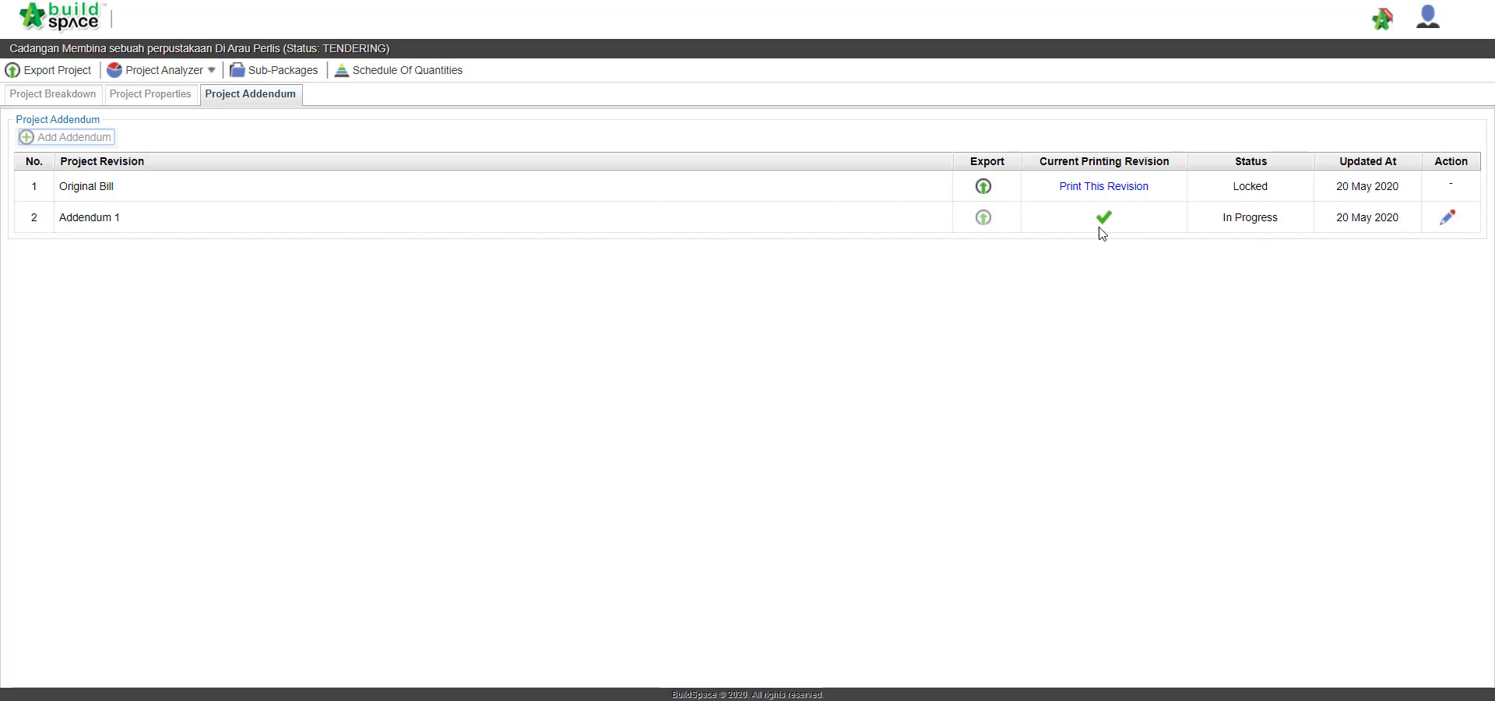
Open Bill 2 - Ancillary Building from the project breakdown and display the items of its FRAME element
{"action": "left_click", "coordinate": [80, 95]}
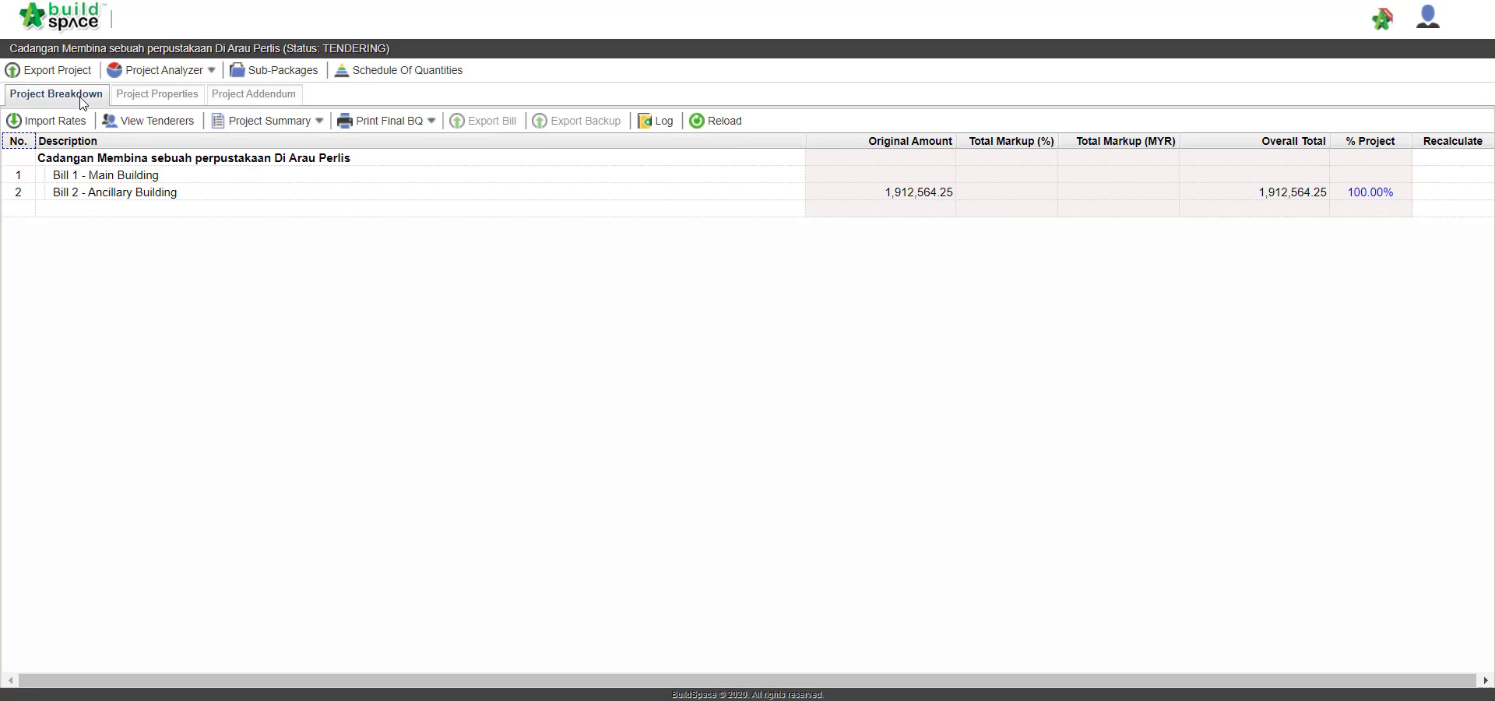
{"action": "left_click", "coordinate": [161, 196]}
{"action": "double_click", "coordinate": [161, 196]}
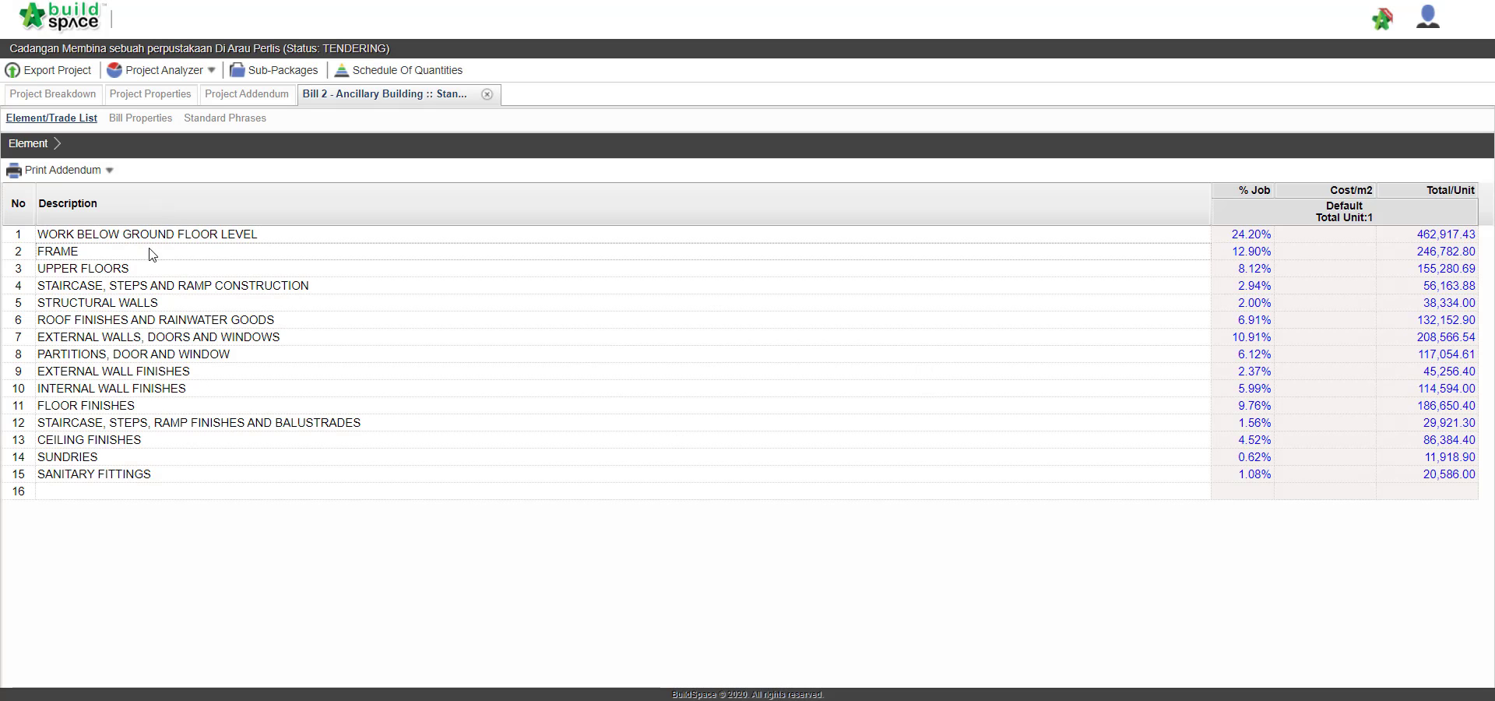
{"action": "left_click", "coordinate": [152, 254]}
{"action": "double_click", "coordinate": [152, 254]}
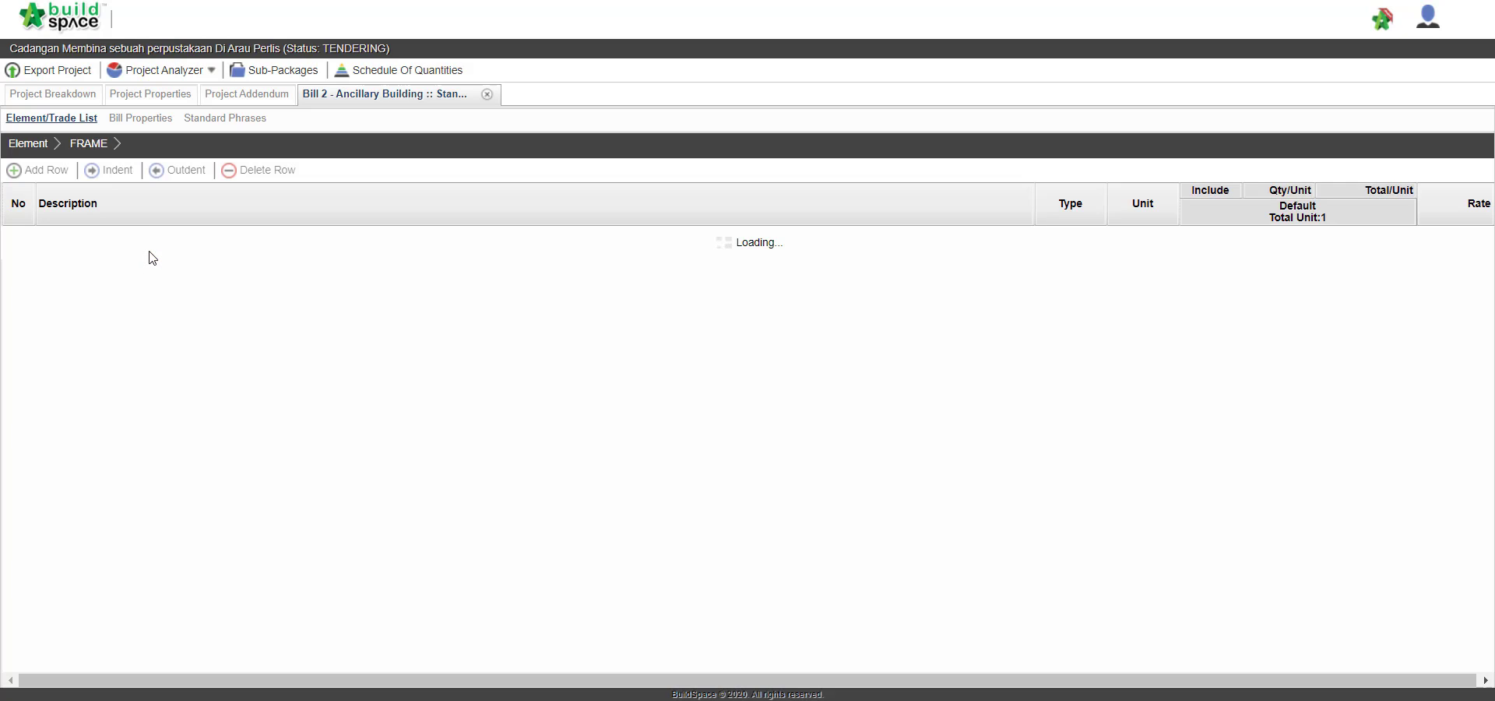
Duplicate the heading "Vibrated reinforced concrete Grade 35/20, as specified, in," together with its column, beam and roof beam items
{"action": "left_click", "coordinate": [152, 254]}
{"action": "right_click", "coordinate": [152, 255]}
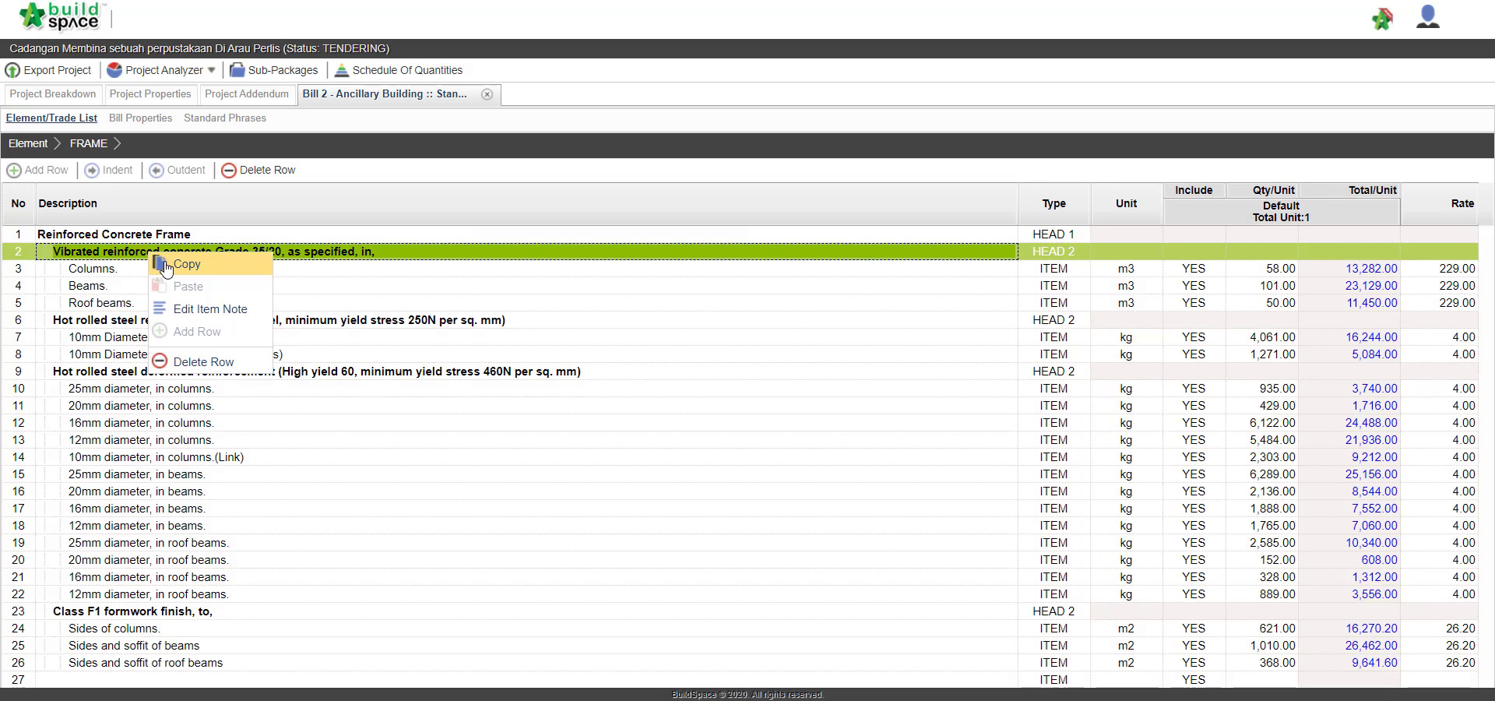
{"action": "left_click", "coordinate": [178, 265]}
{"action": "right_click", "coordinate": [180, 255]}
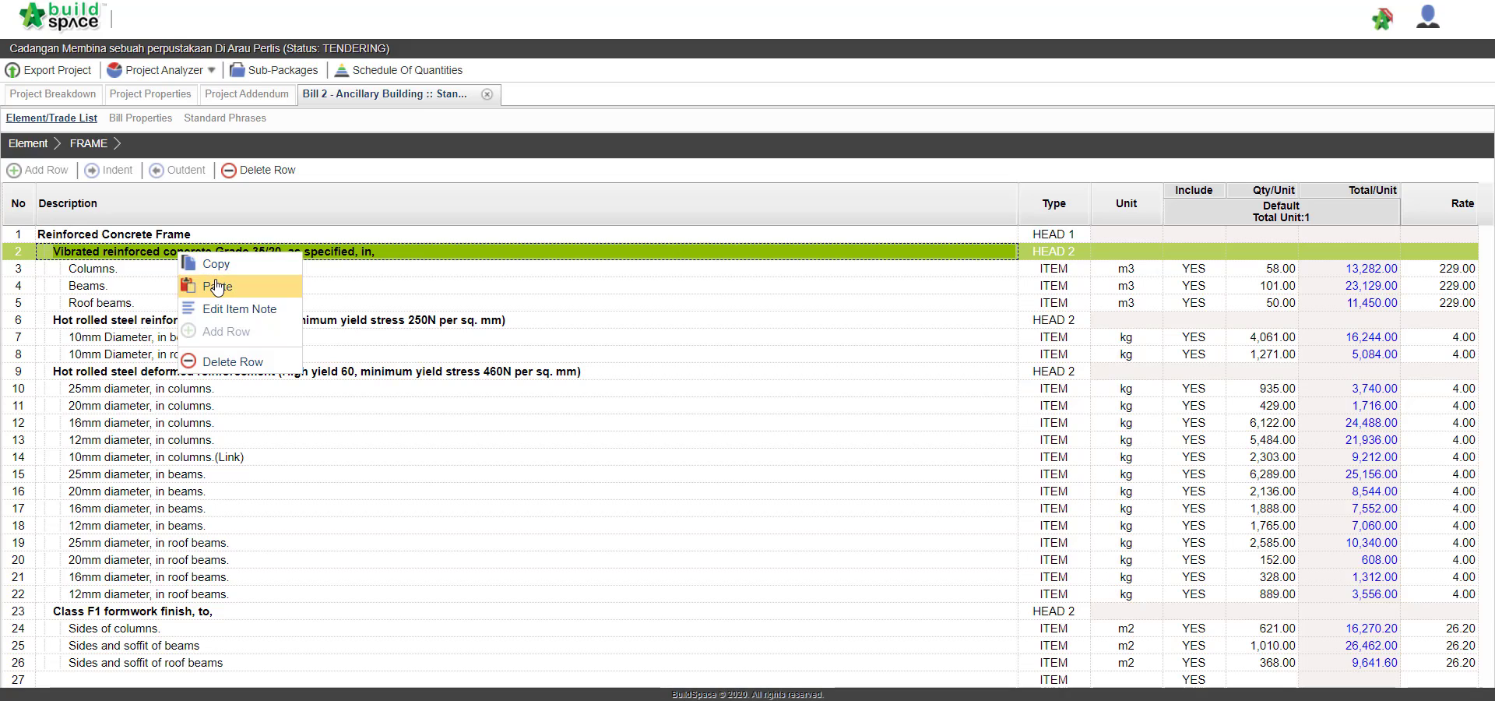
{"action": "left_click", "coordinate": [217, 287]}
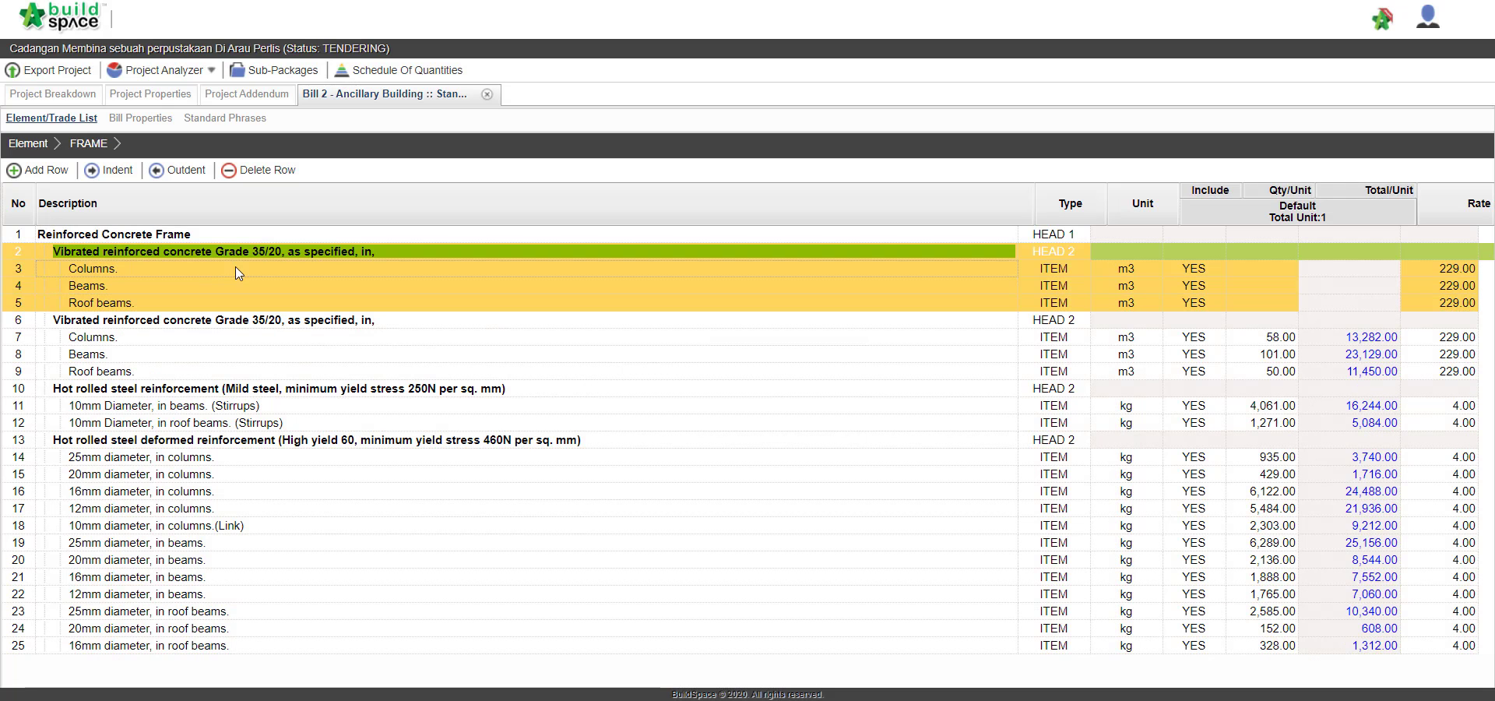
Change the concrete grade in the duplicated heading's description to 30/20
{"action": "double_click", "coordinate": [260, 253]}
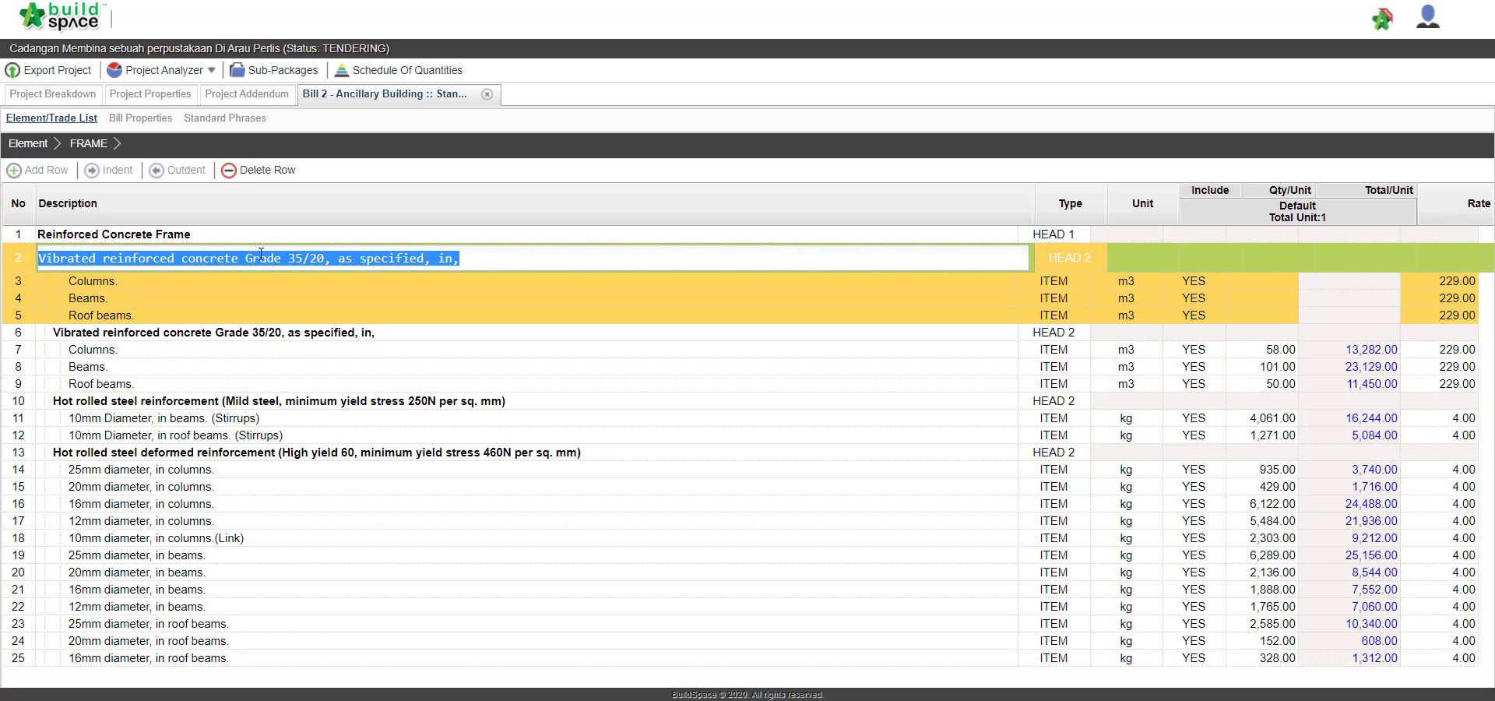
{"action": "left_click", "coordinate": [301, 257]}
{"action": "key", "text": "BackSpace"}
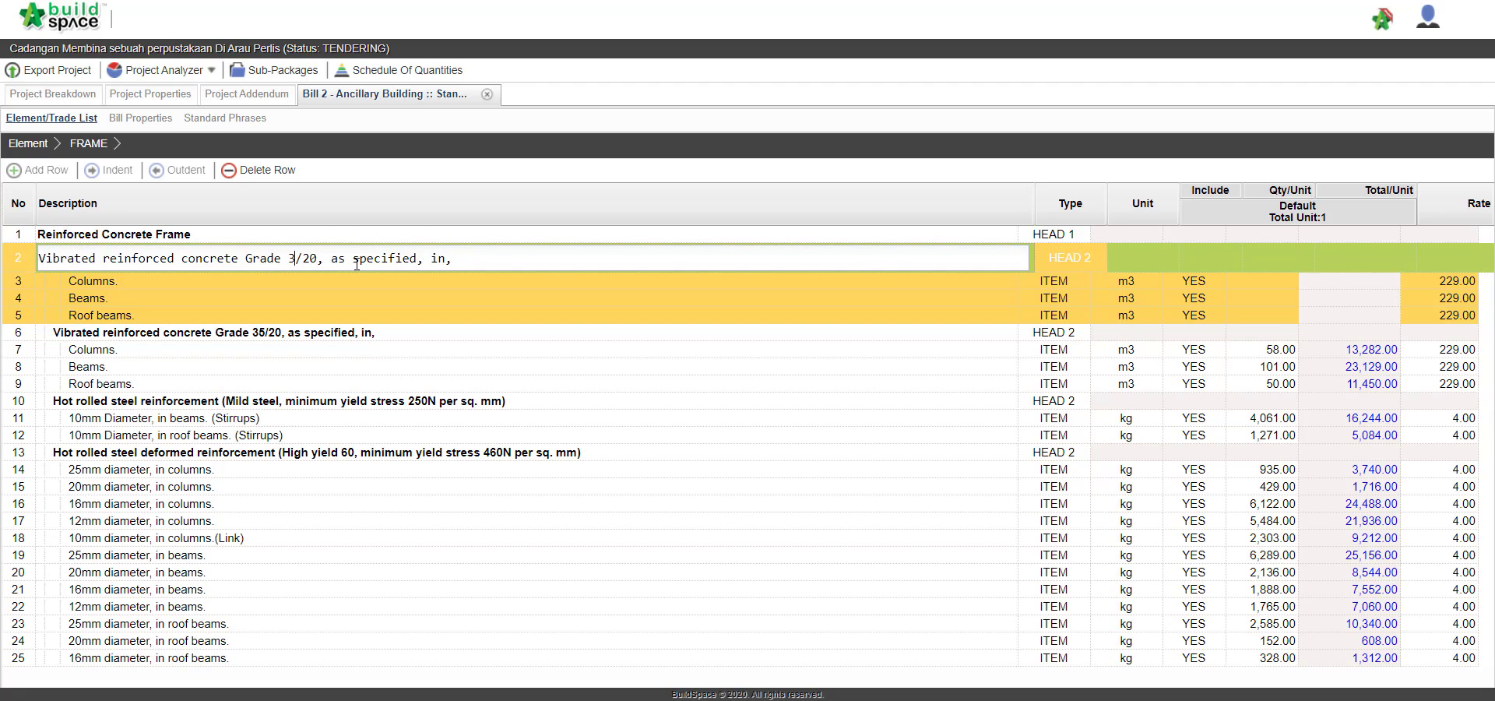
{"action": "type", "text": "0"}
{"action": "key", "text": "Return"}
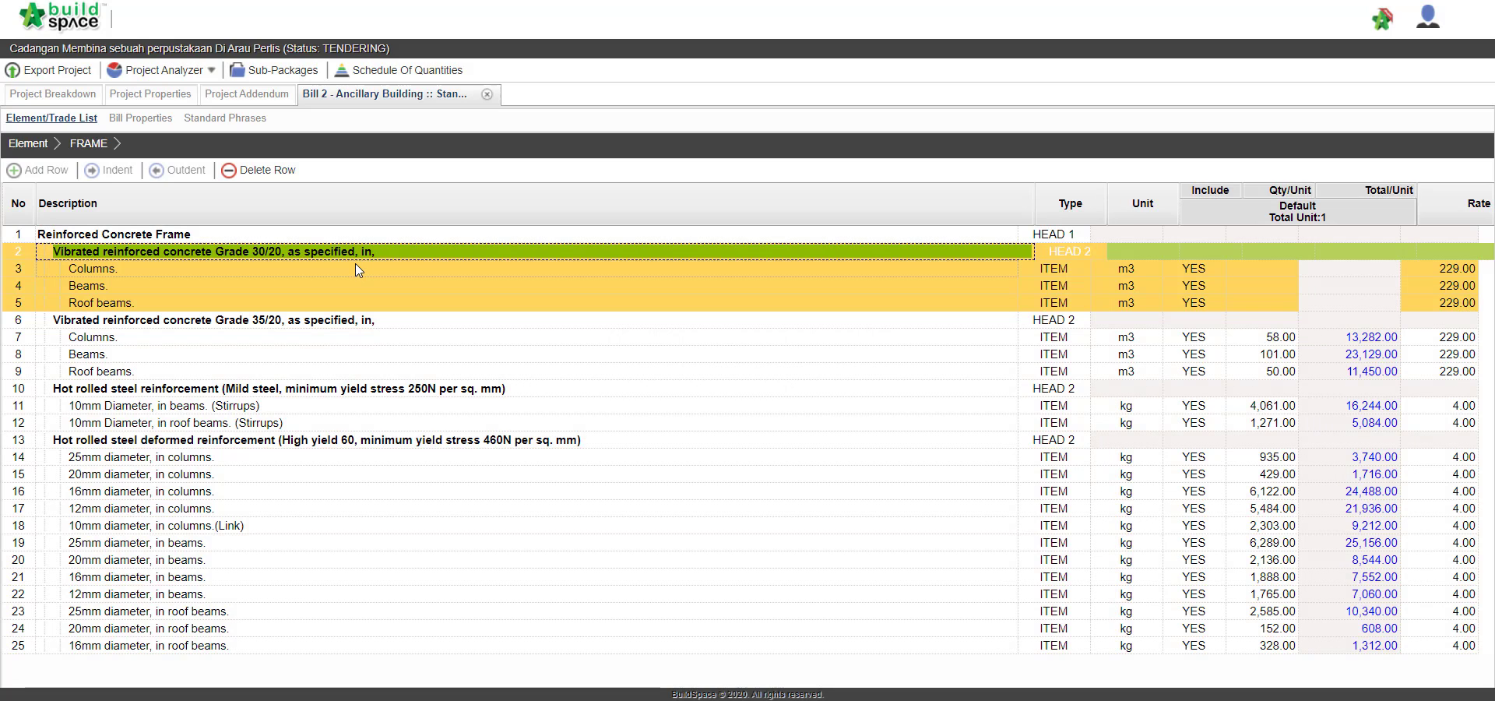
Enter quantities of 58 for columns, 101 for beams and 50 for roof beams under the Grade 30/20 concrete heading
{"action": "right_click", "coordinate": [335, 320]}
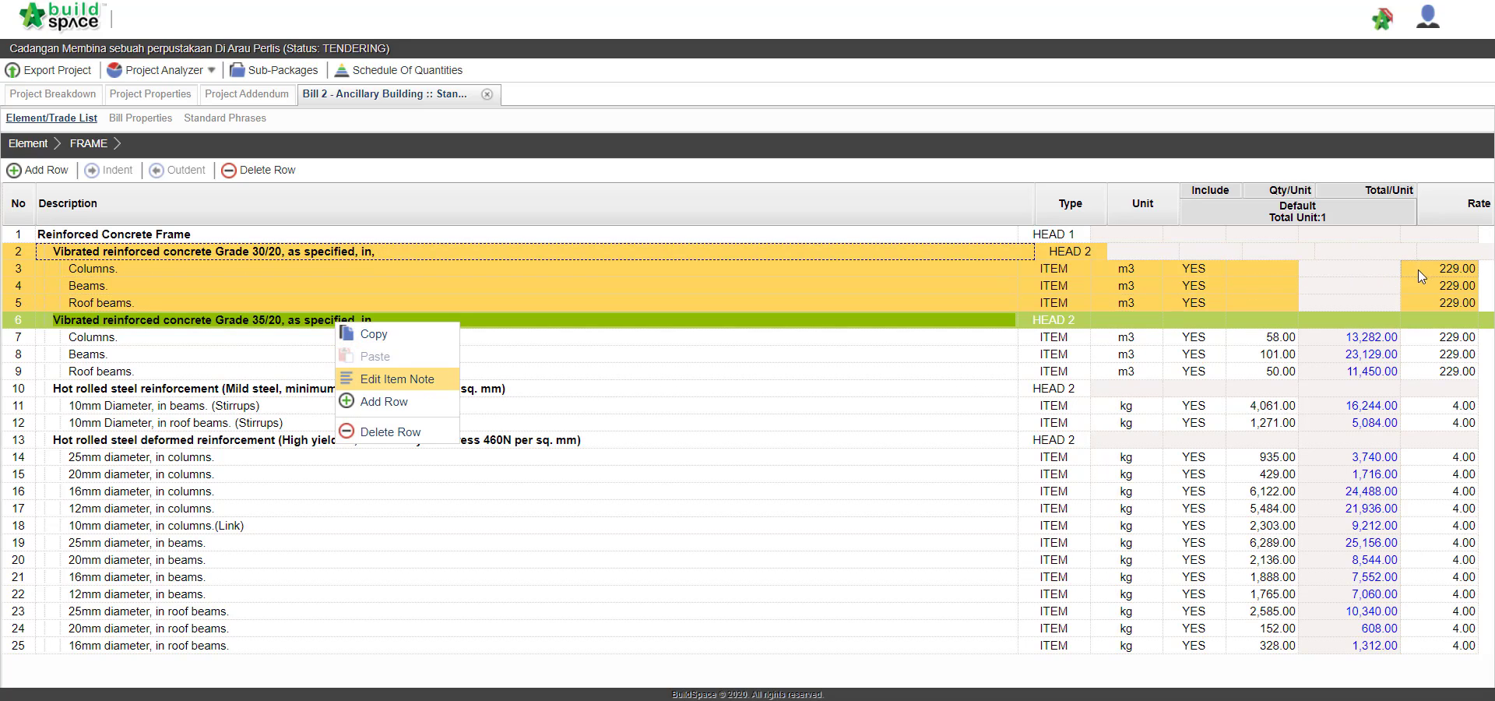
{"action": "left_click", "coordinate": [1323, 272]}
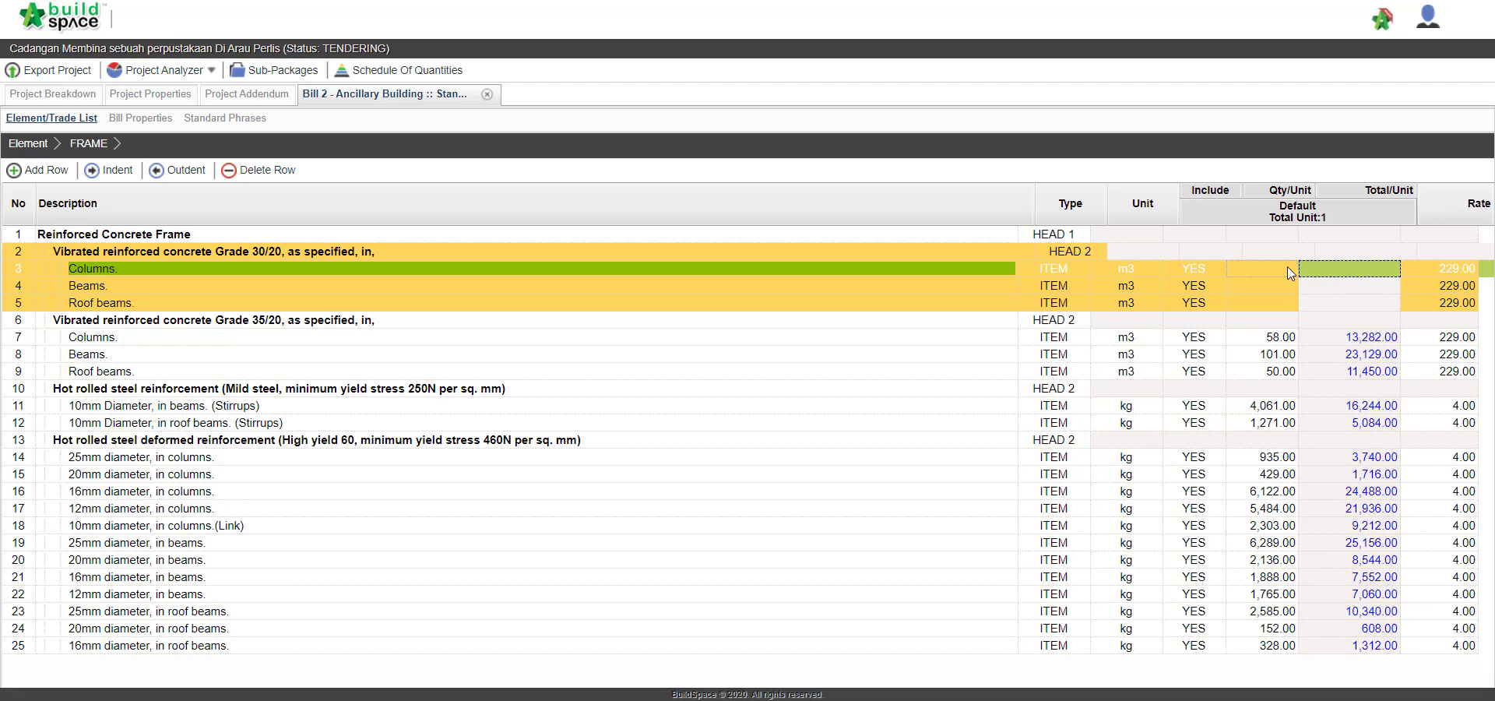
{"action": "double_click", "coordinate": [1287, 268]}
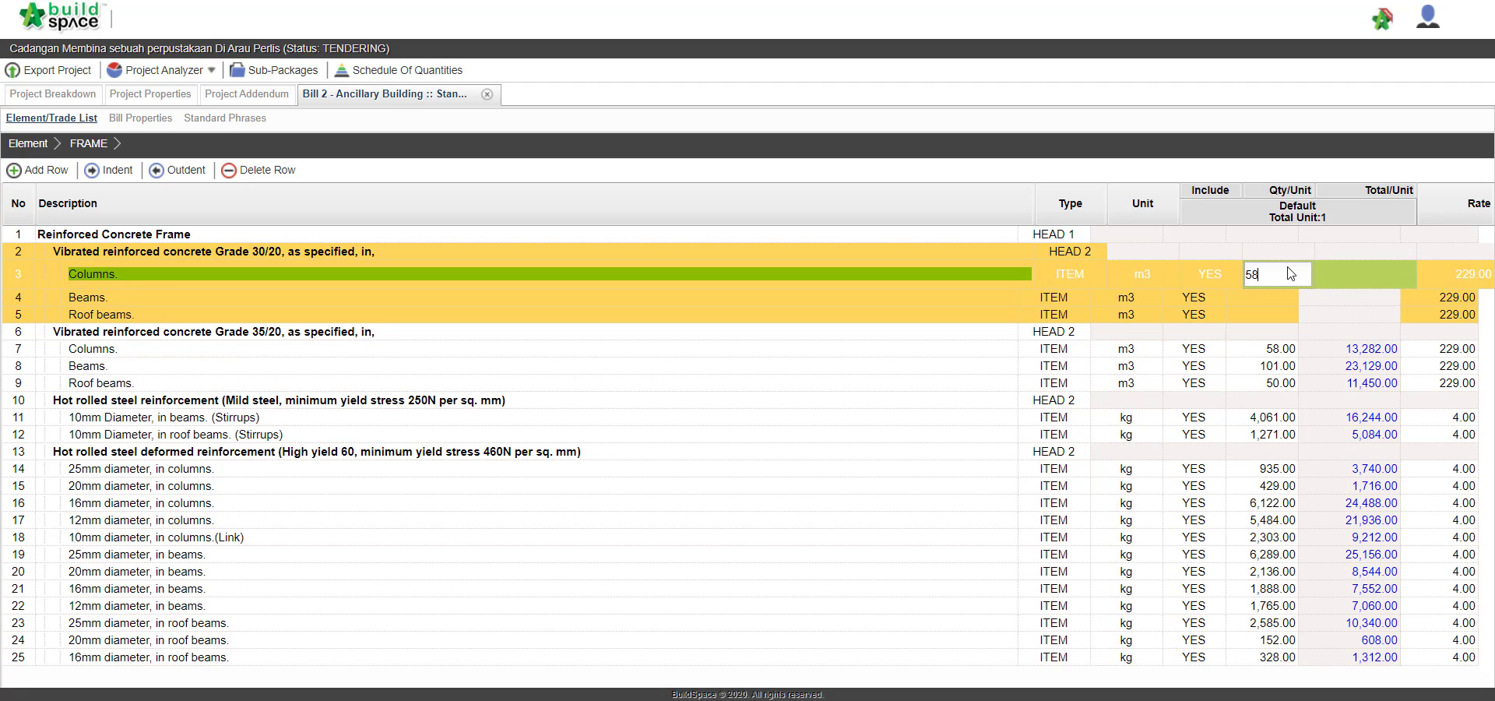
{"action": "key", "text": "Return"}
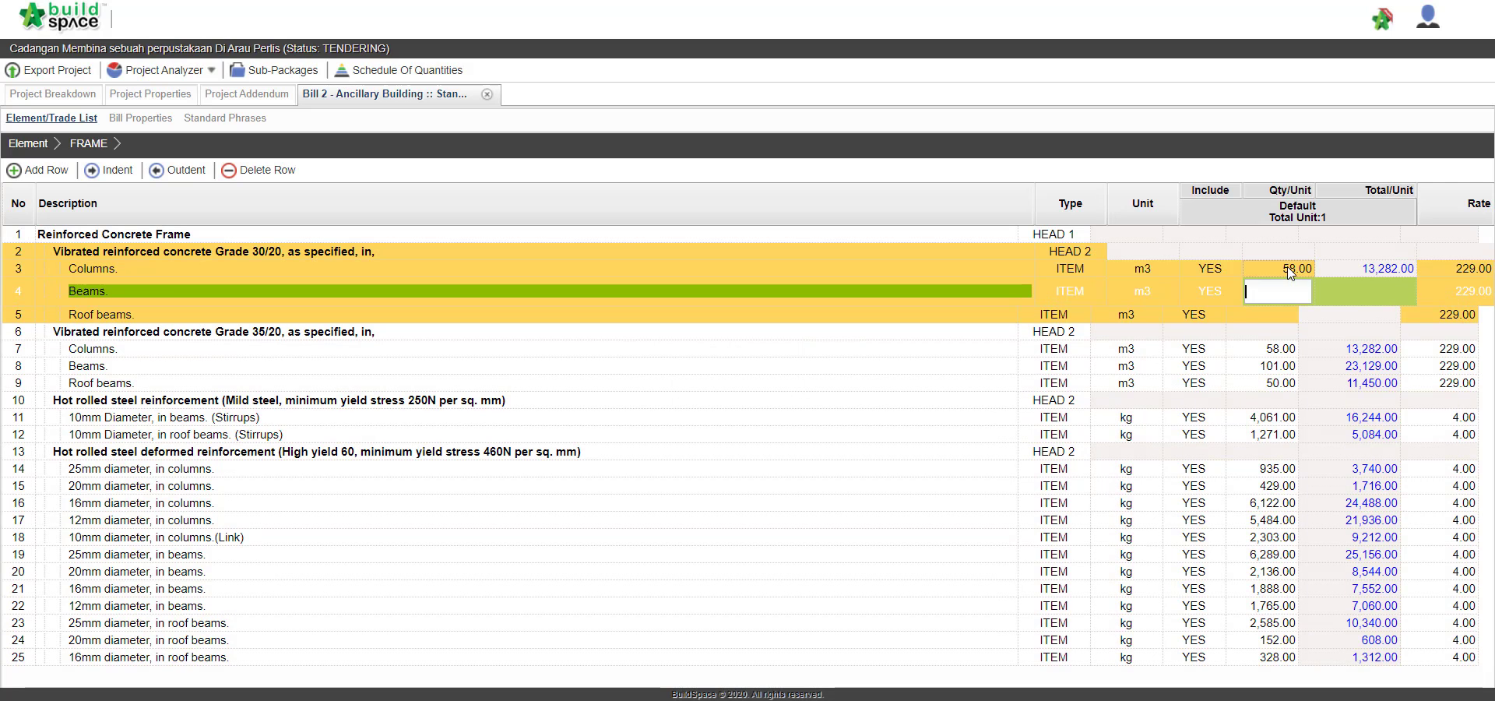
{"action": "type", "text": "101"}
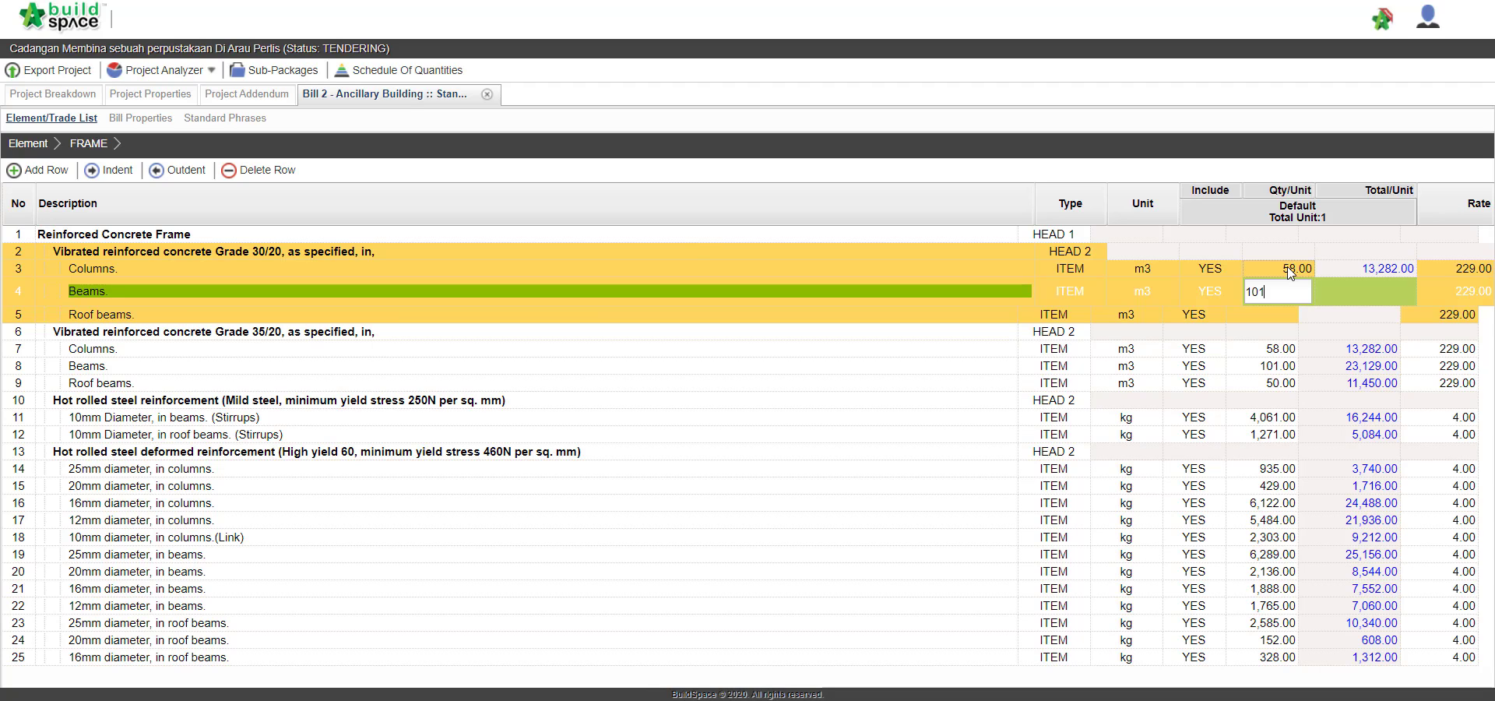
{"action": "key", "text": "Return"}
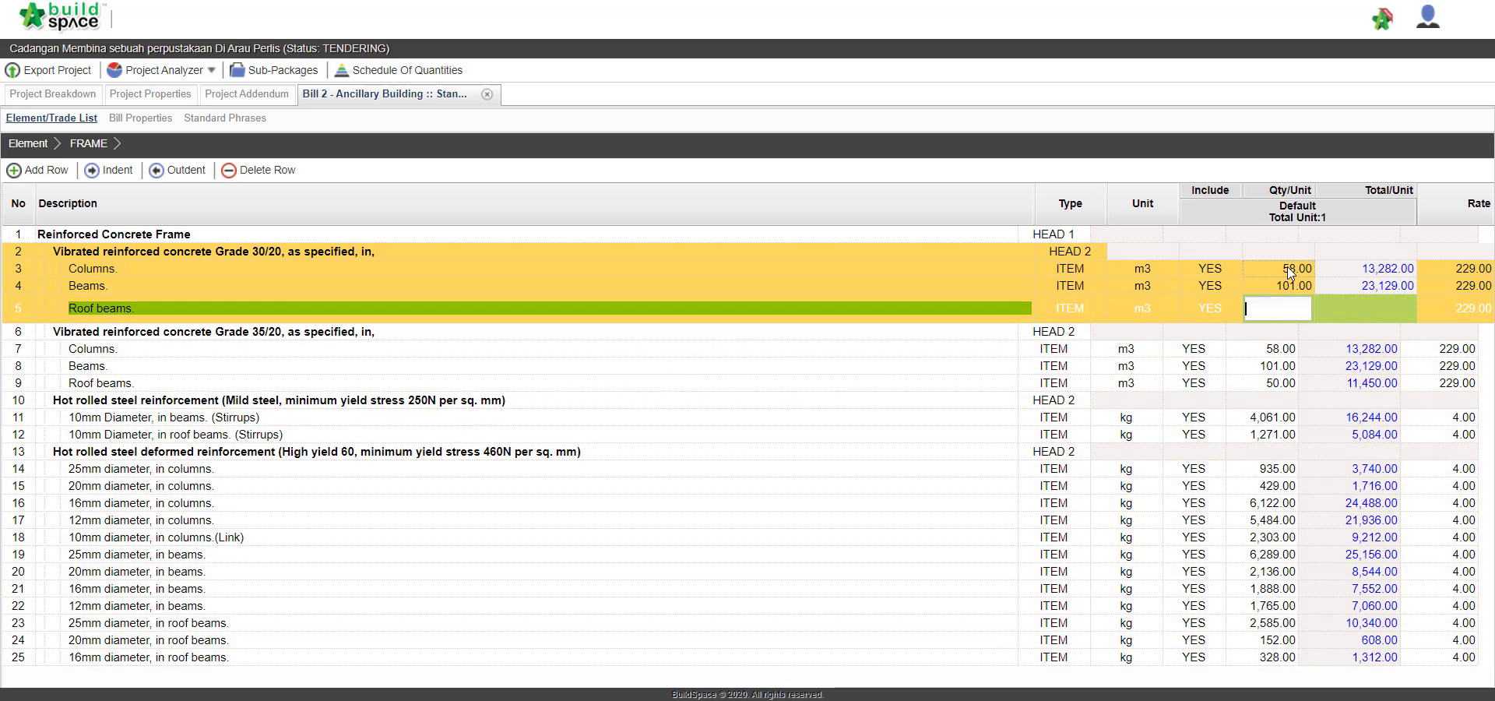
{"action": "type", "text": "50"}
{"action": "key", "text": "Return"}
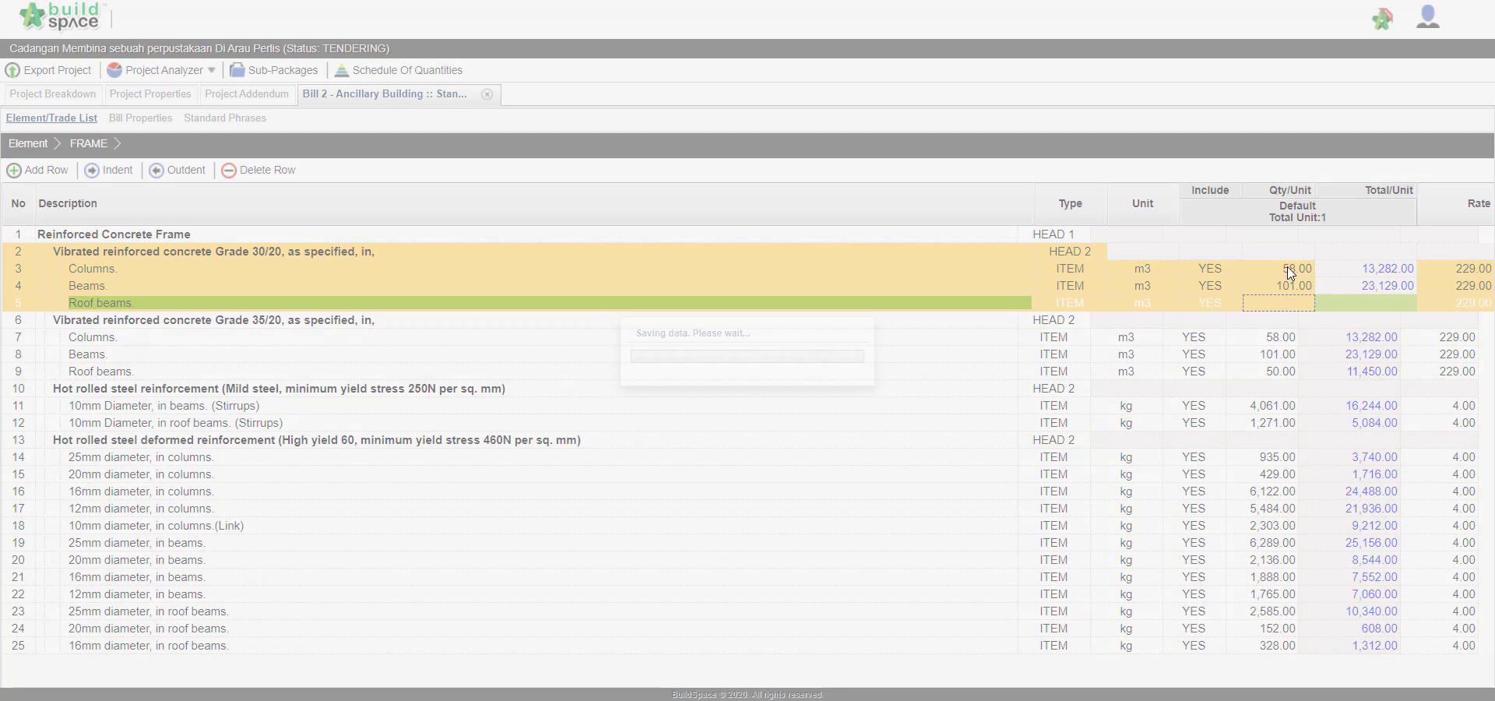
Delete the heading "Vibrated reinforced concrete Grade 35/20, as specified, in," together with all its child items
{"action": "right_click", "coordinate": [280, 323]}
{"action": "left_click", "coordinate": [335, 429]}
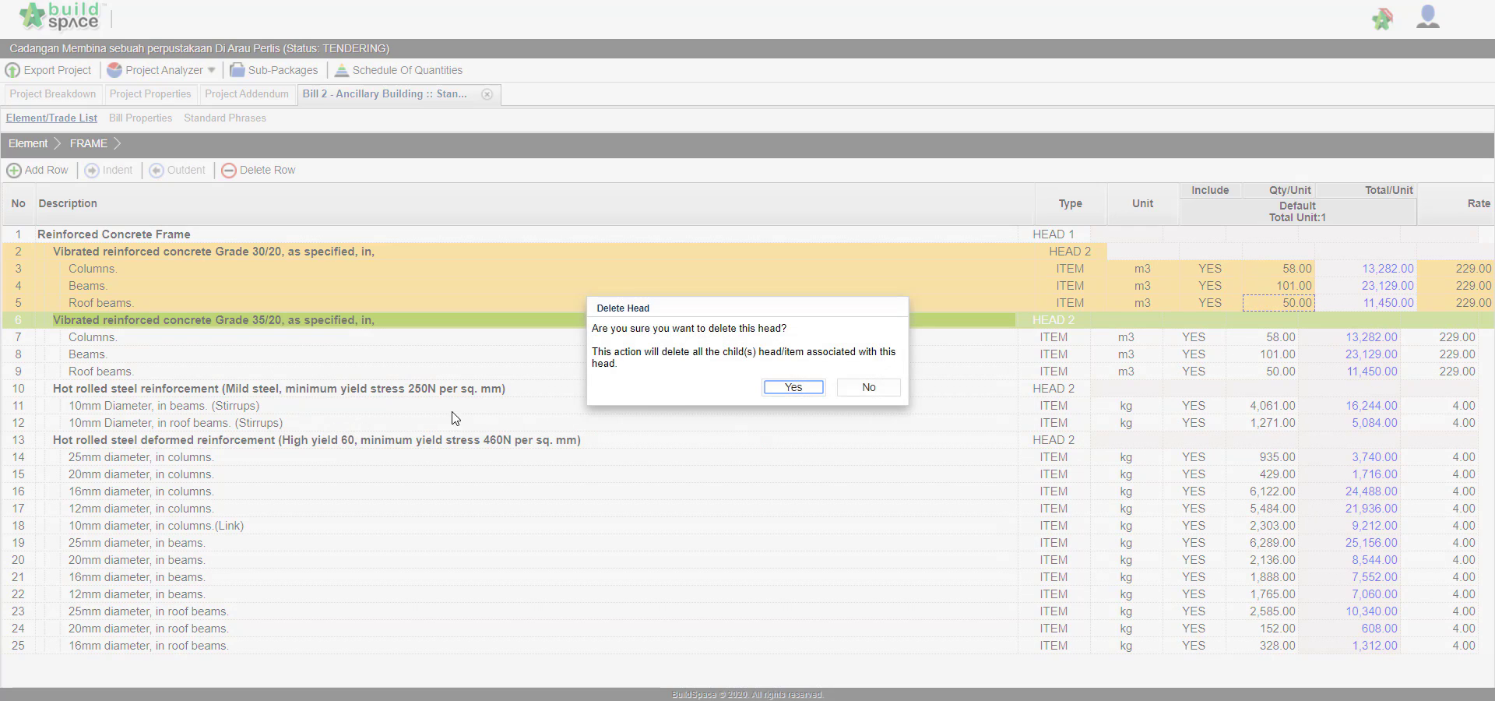
{"action": "left_click", "coordinate": [798, 389]}
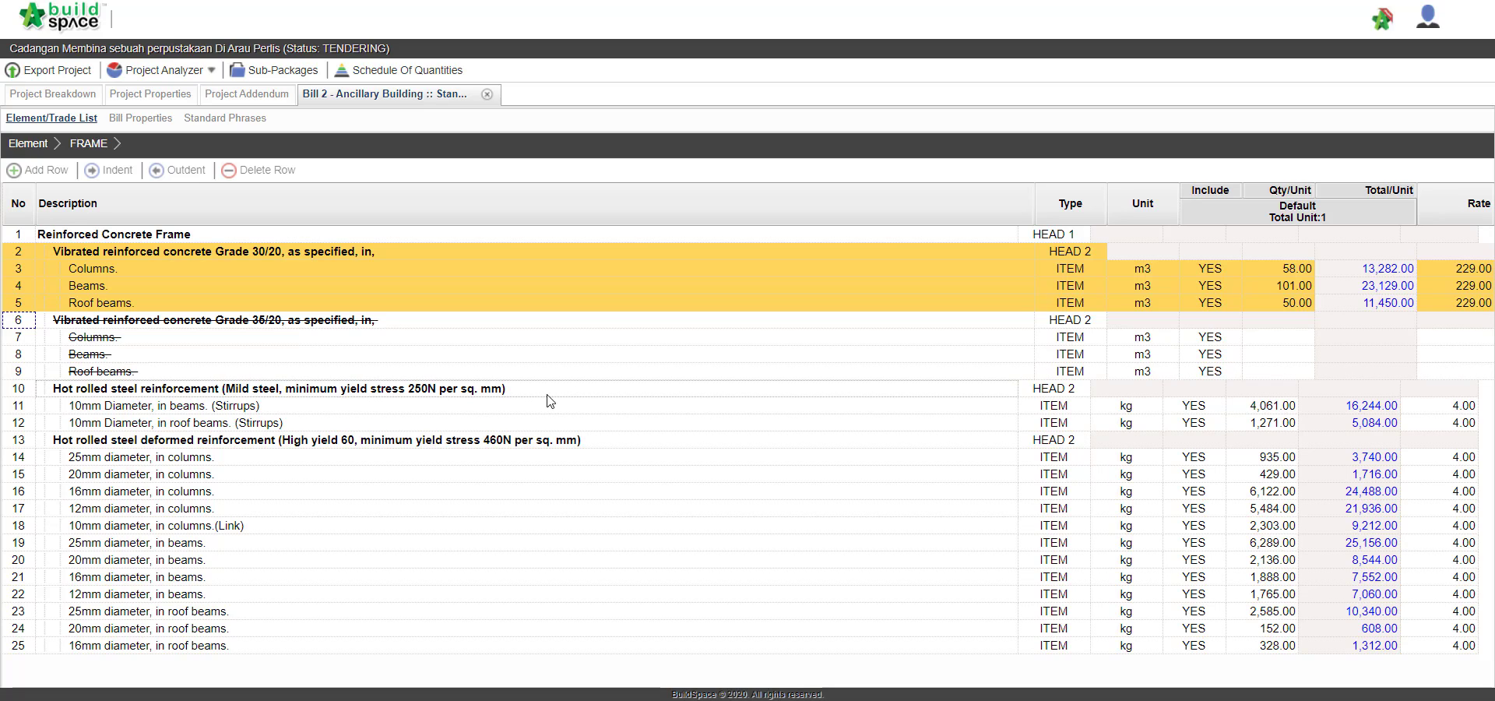
Set Addendum 1's status to Locked without updating the affected bills' summary prefix, and export it under the name Addendum 1
{"action": "left_click", "coordinate": [45, 146]}
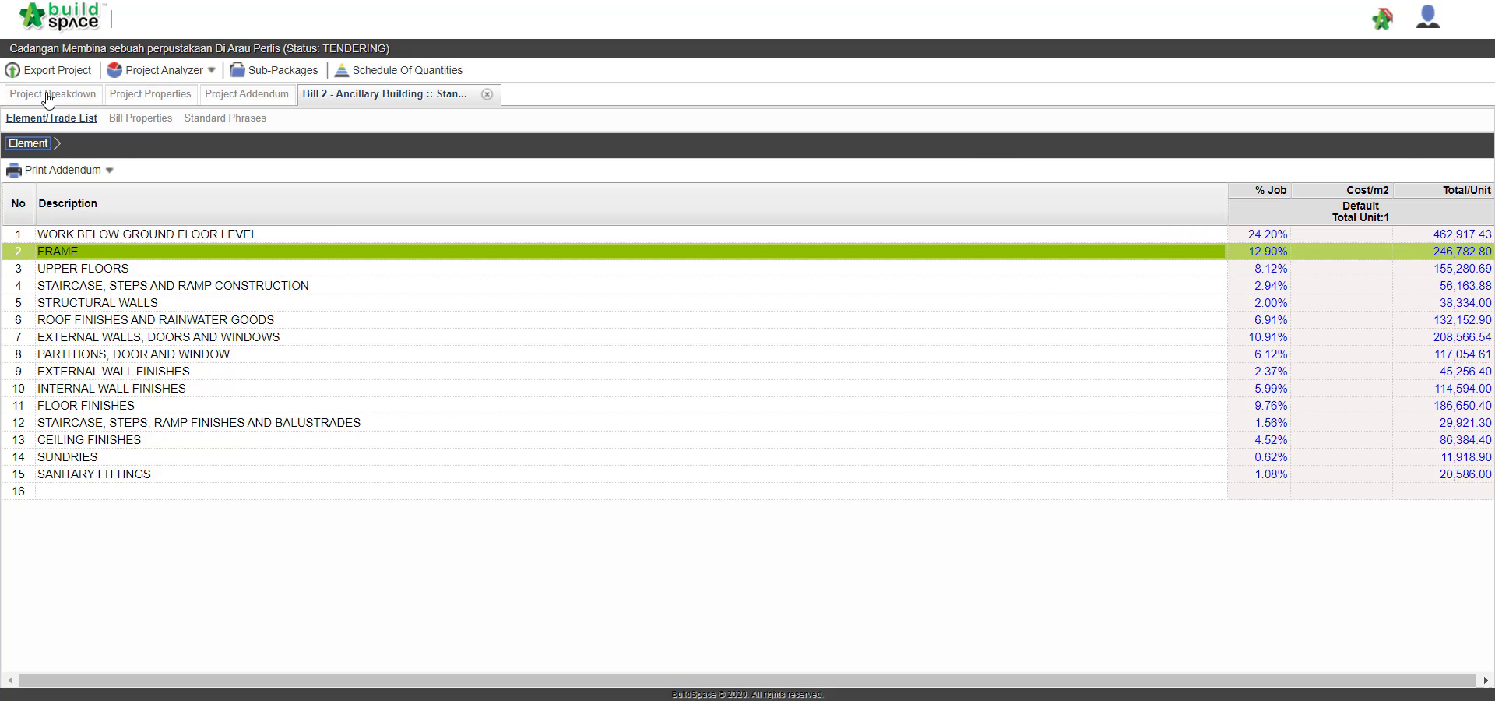
{"action": "left_click", "coordinate": [49, 94]}
{"action": "left_click", "coordinate": [236, 94]}
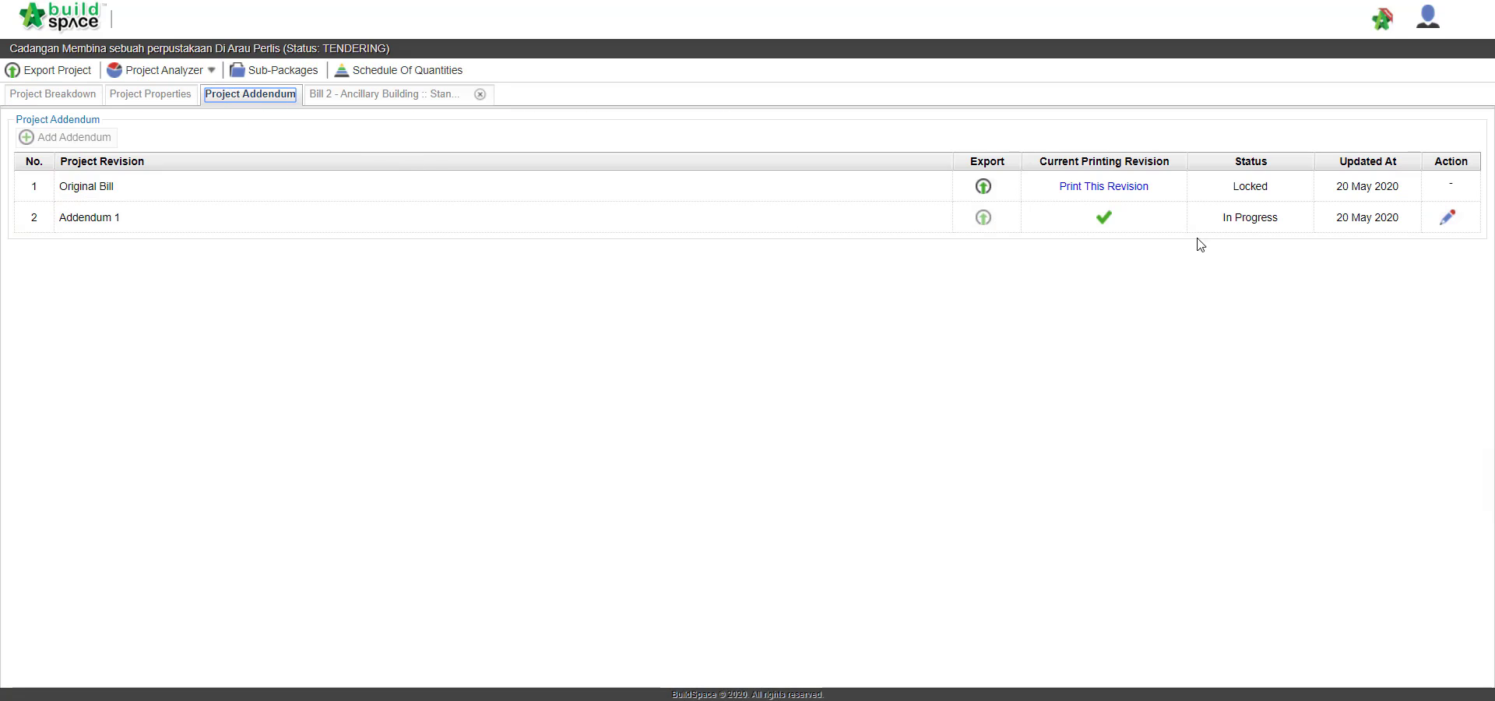
{"action": "left_click", "coordinate": [1441, 222]}
{"action": "left_click", "coordinate": [1296, 220]}
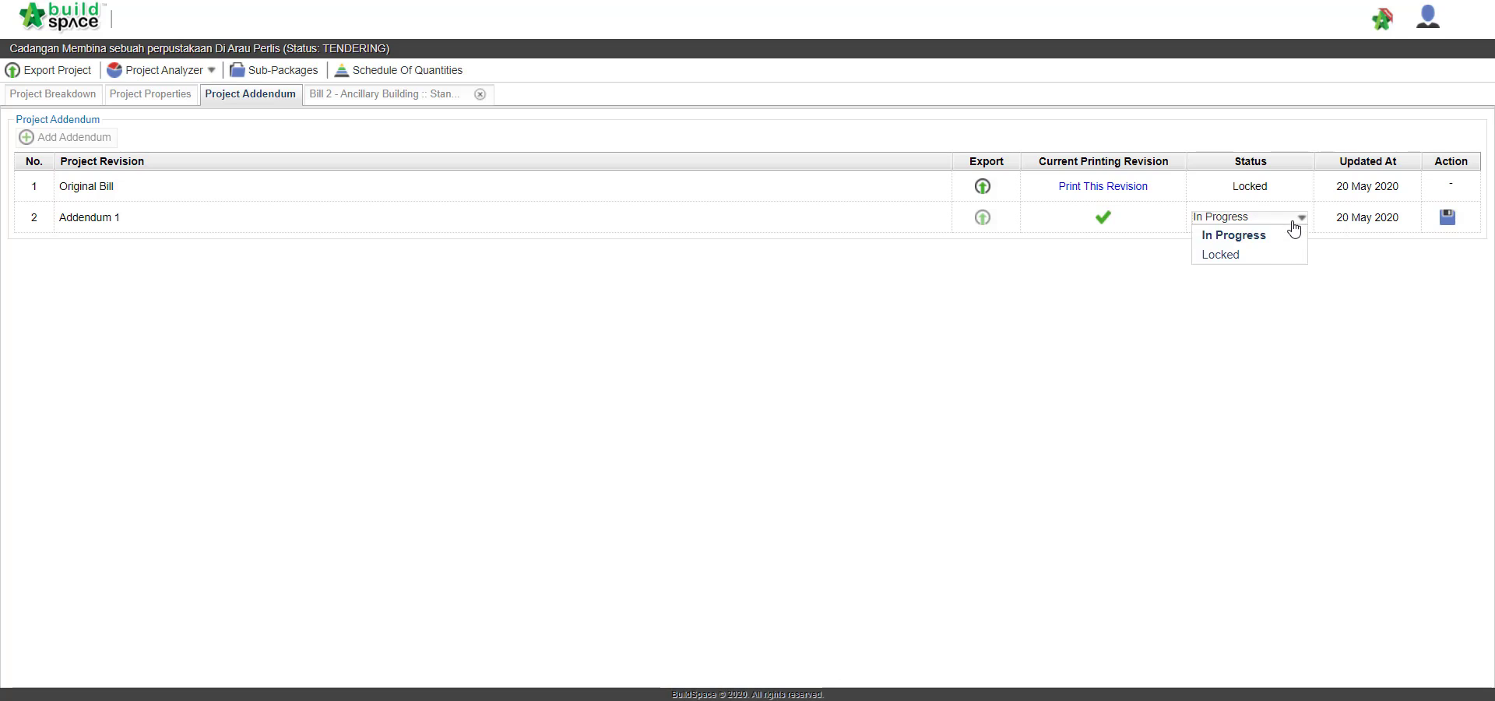
{"action": "left_click", "coordinate": [1258, 257]}
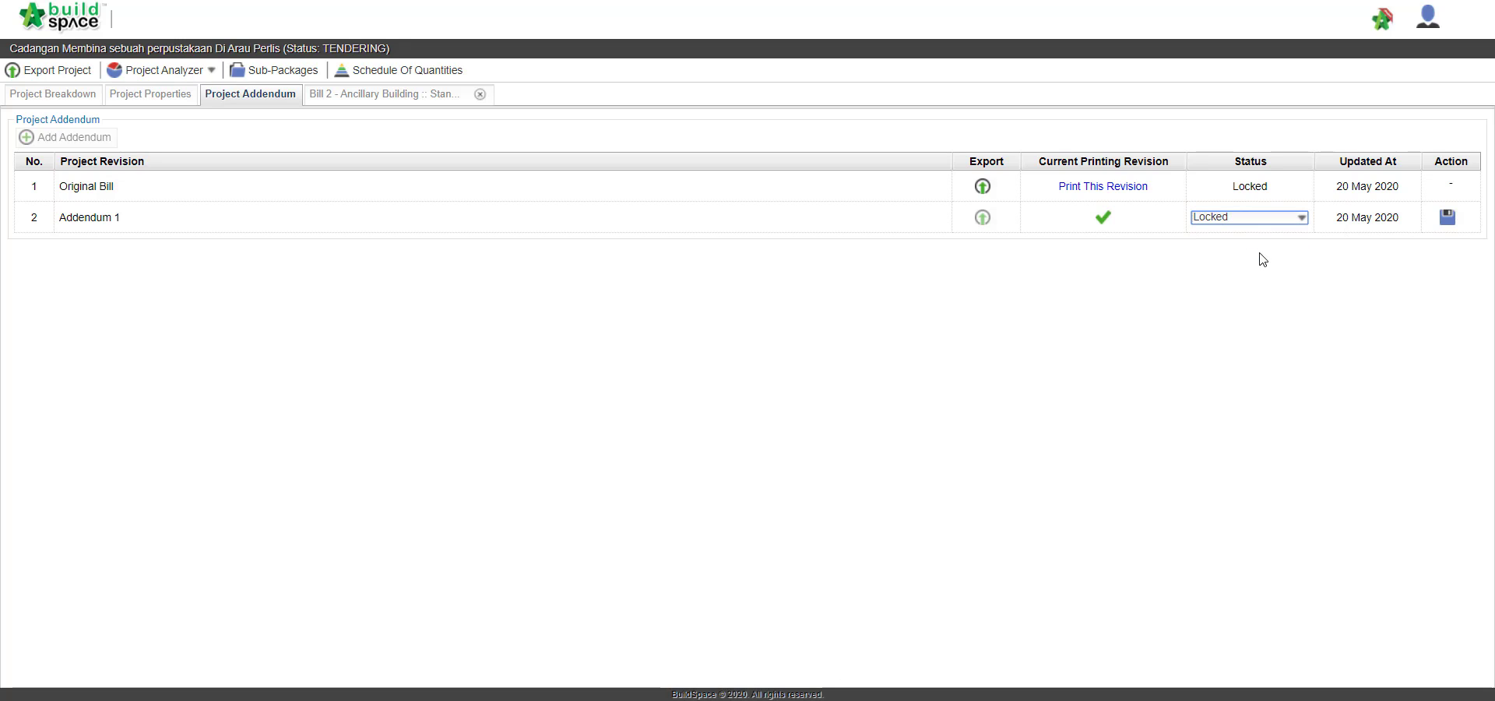
{"action": "left_click", "coordinate": [1448, 218]}
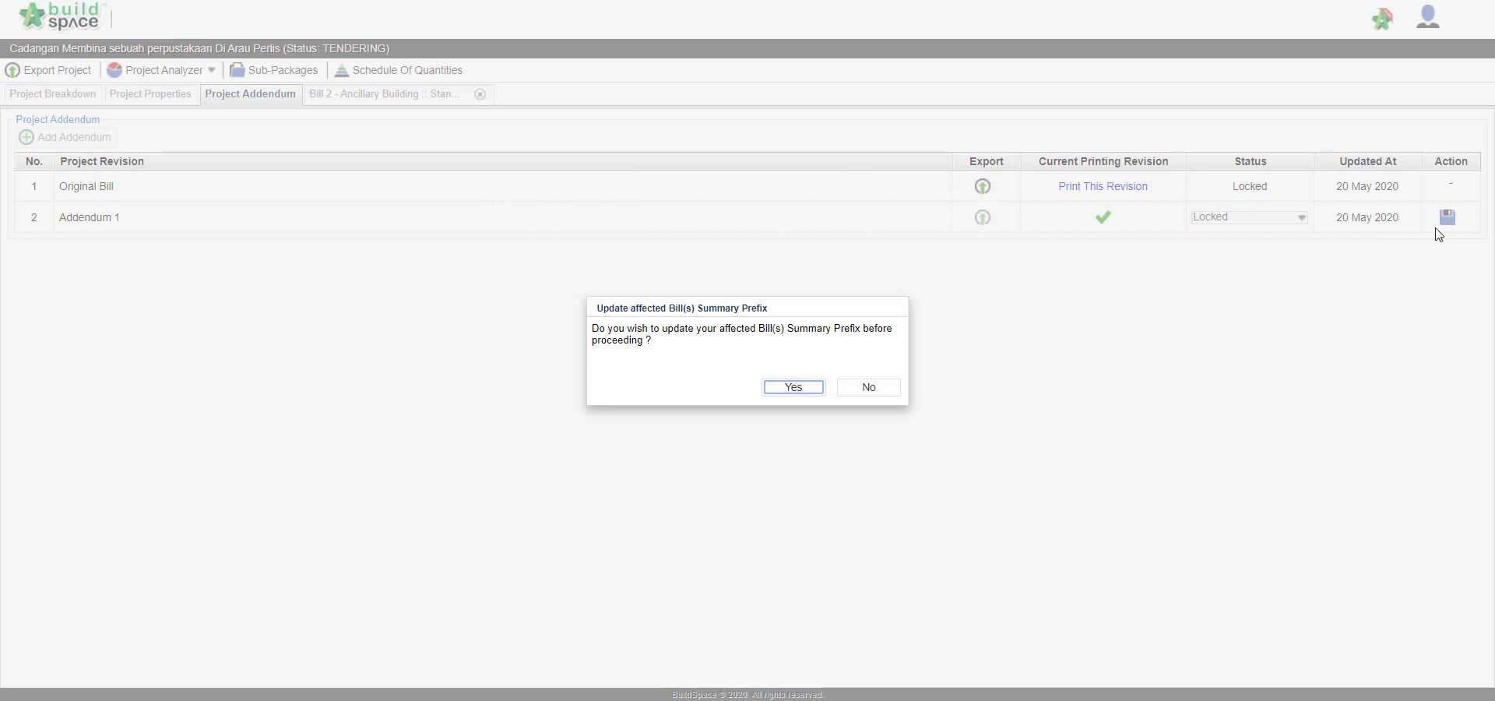
{"action": "left_click", "coordinate": [888, 392]}
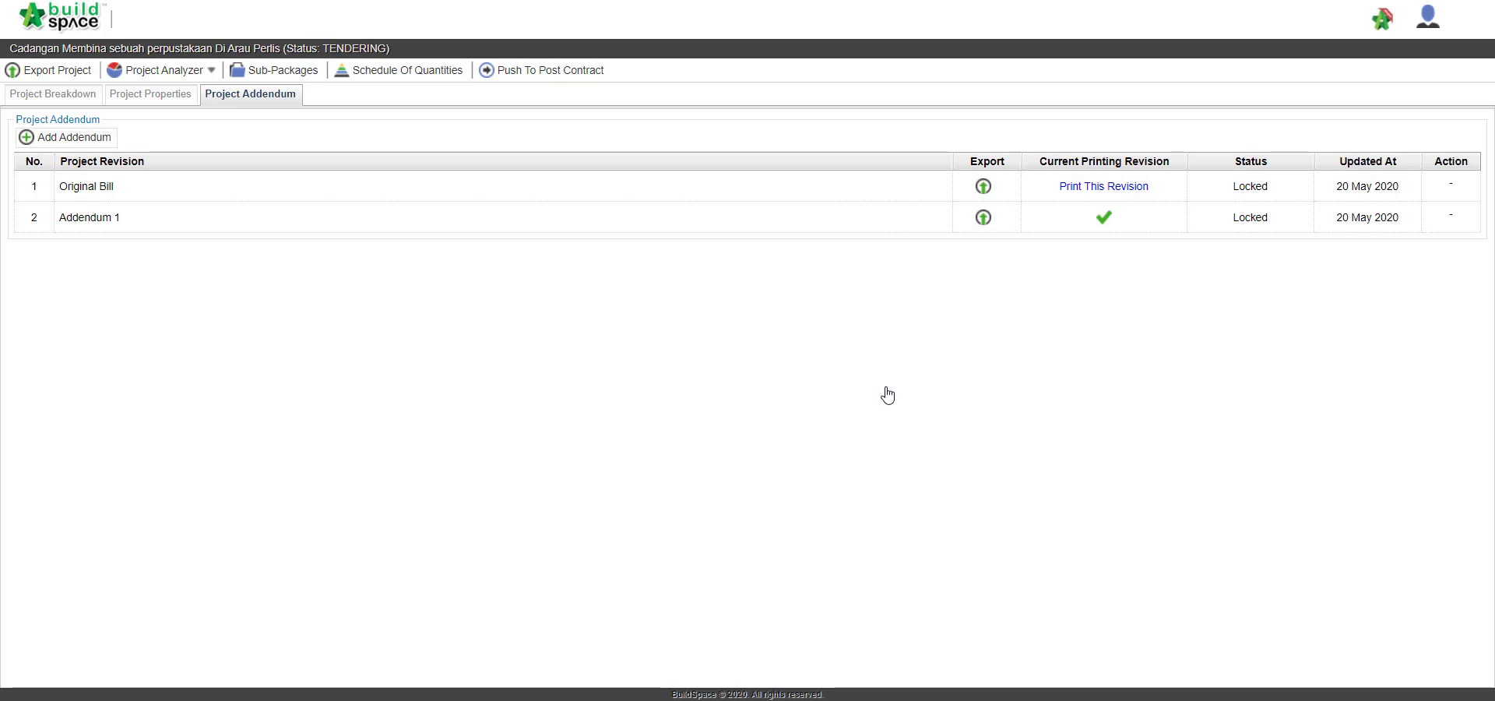
{"action": "left_click", "coordinate": [986, 224]}
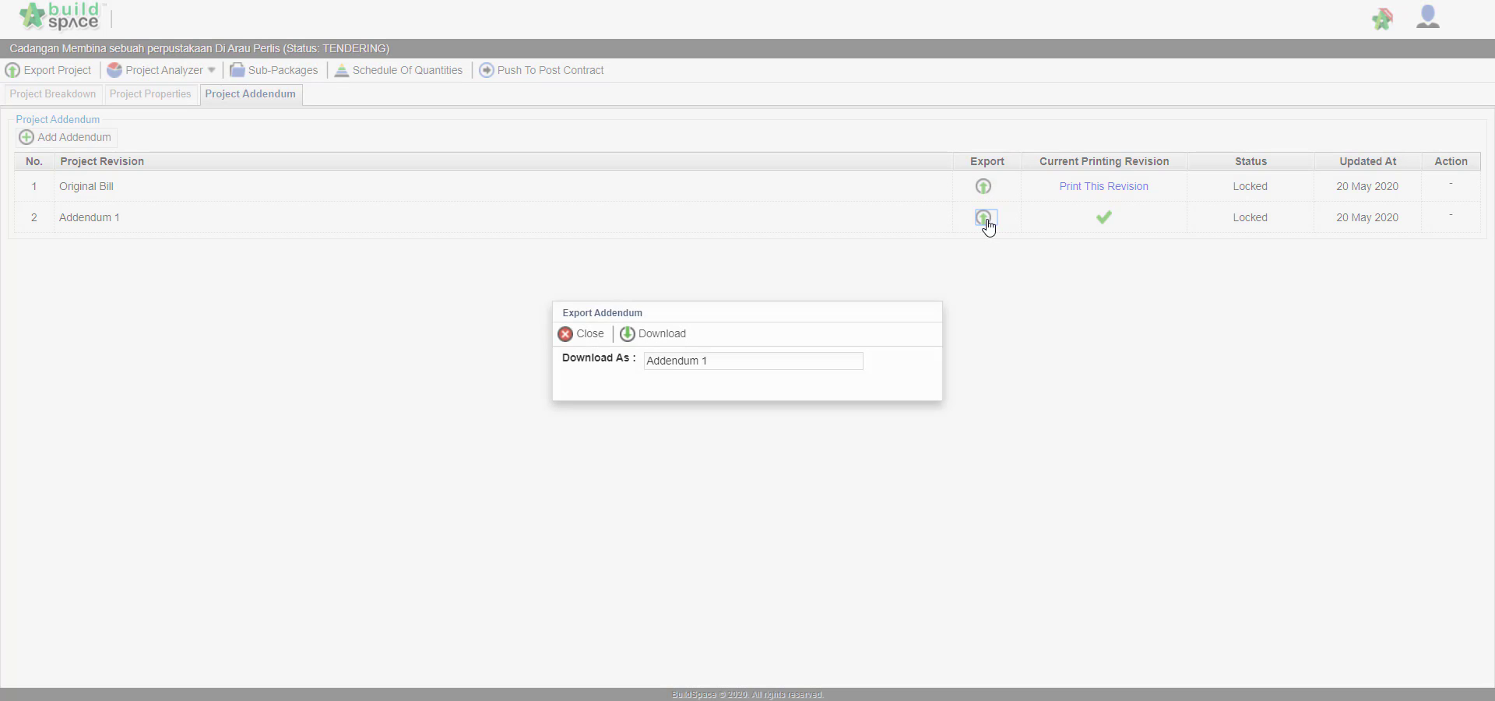
{"action": "left_click", "coordinate": [677, 342]}
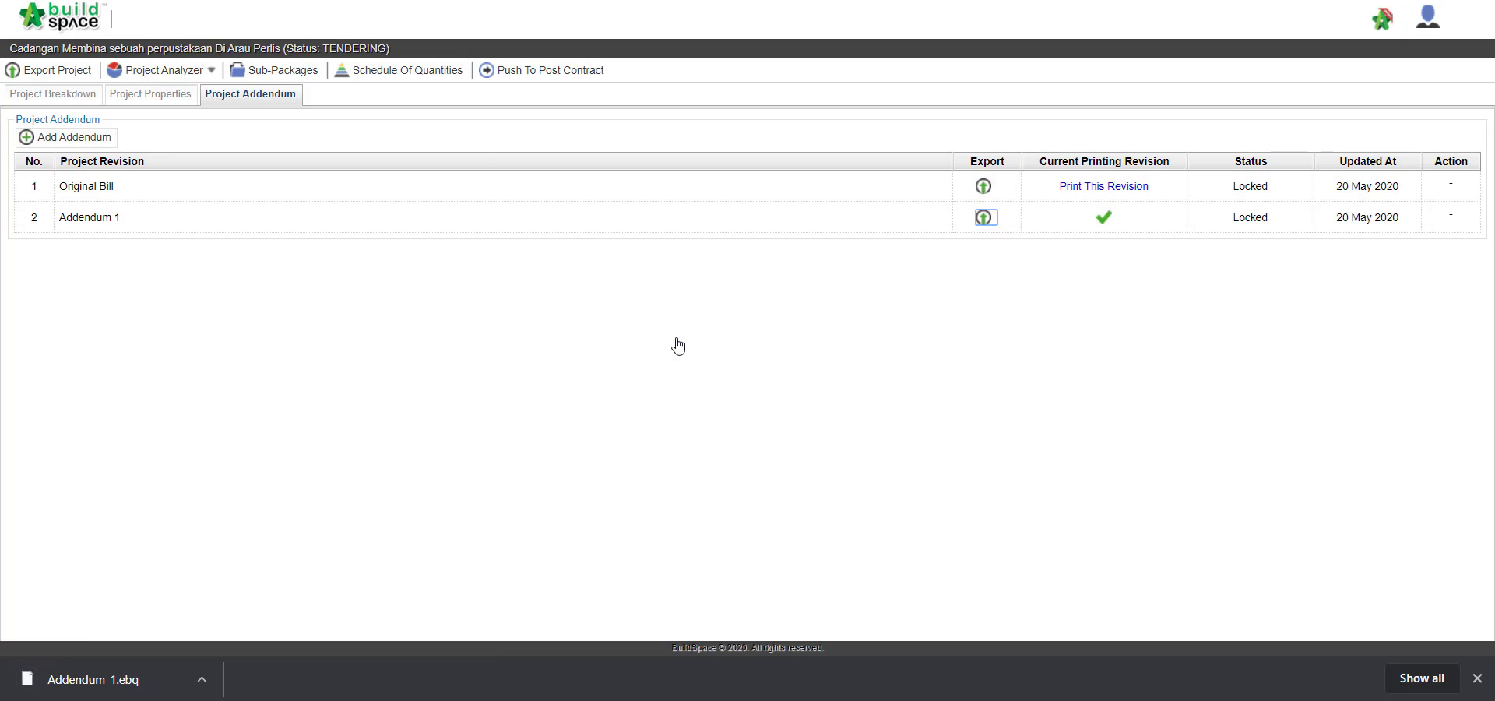
Reopen Bill 2 - Ancillary Building from the project breakdown and inspect the addendum marking on its FRAME element
{"action": "left_click", "coordinate": [89, 94]}
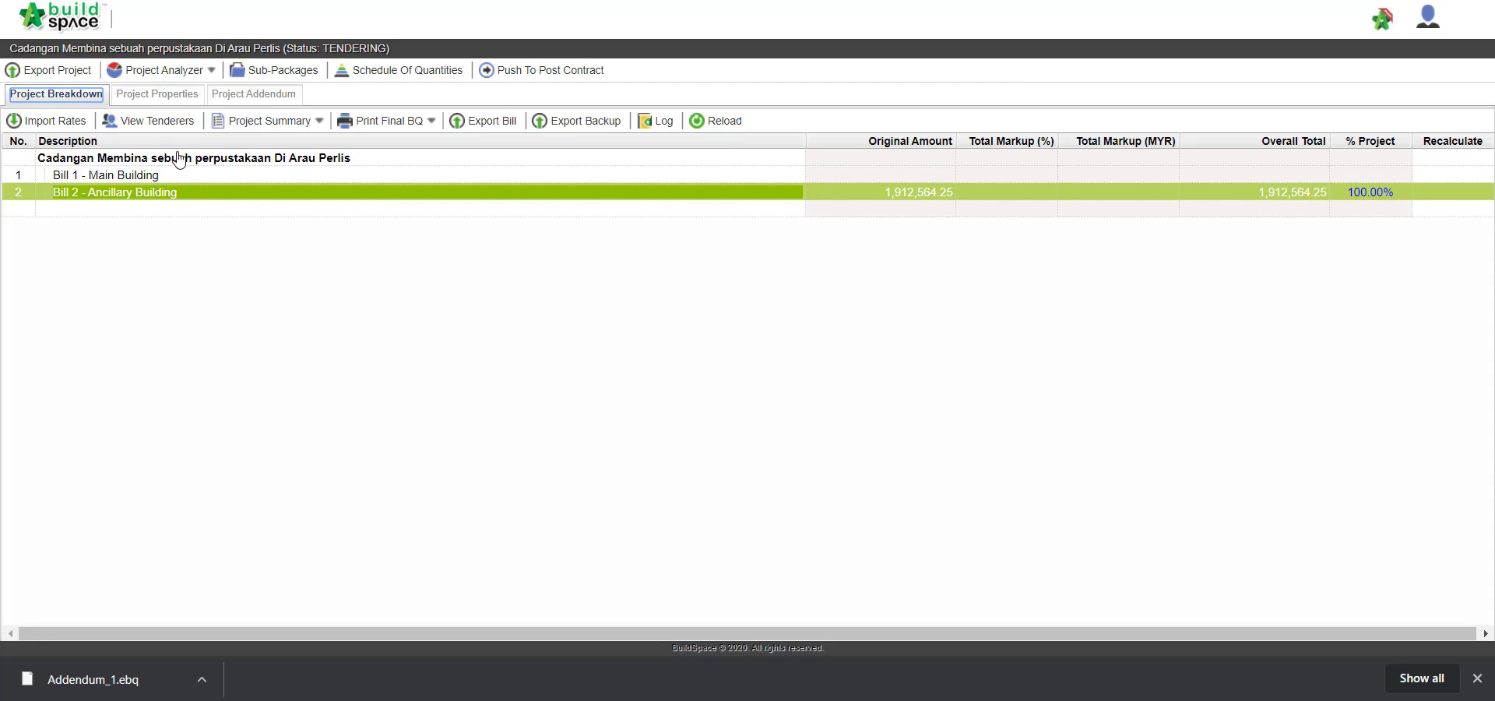
{"action": "double_click", "coordinate": [174, 194]}
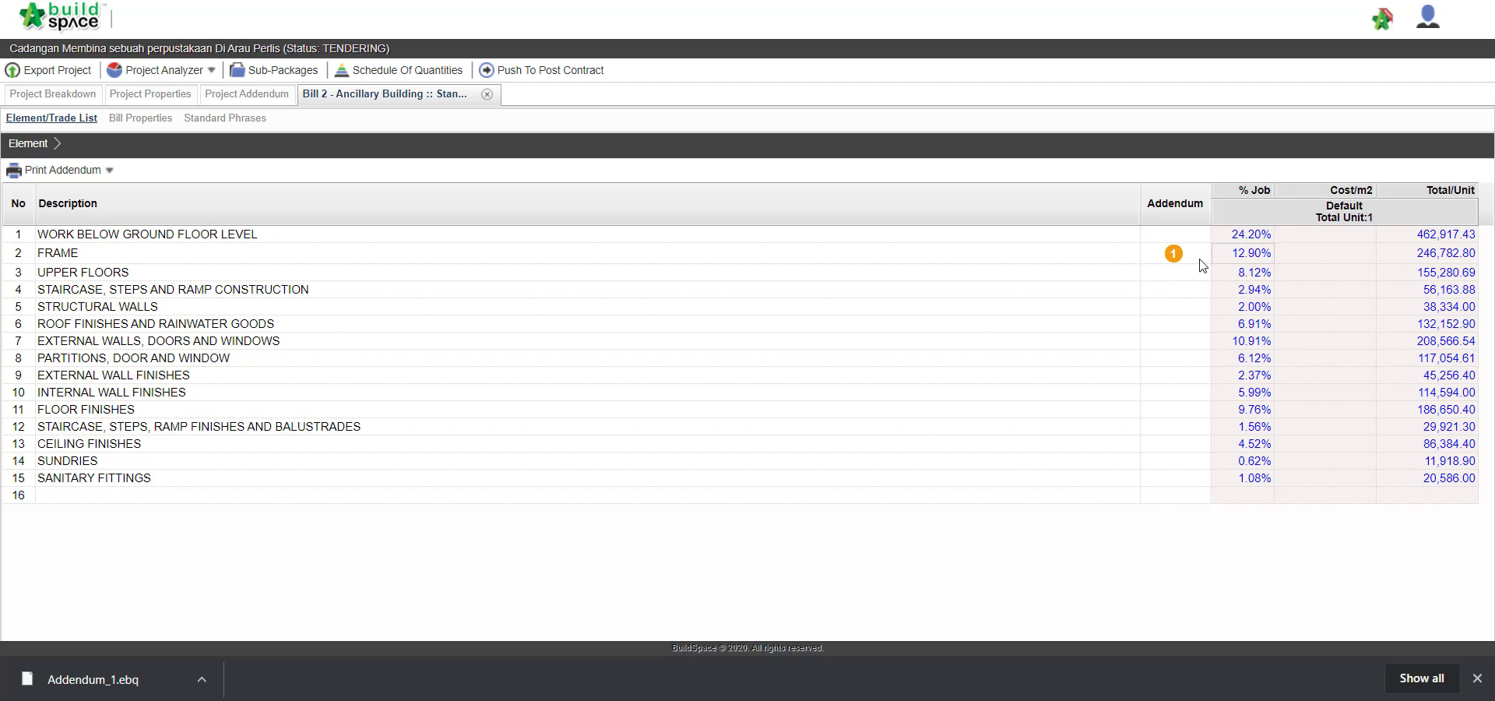
{"action": "double_click", "coordinate": [961, 253]}
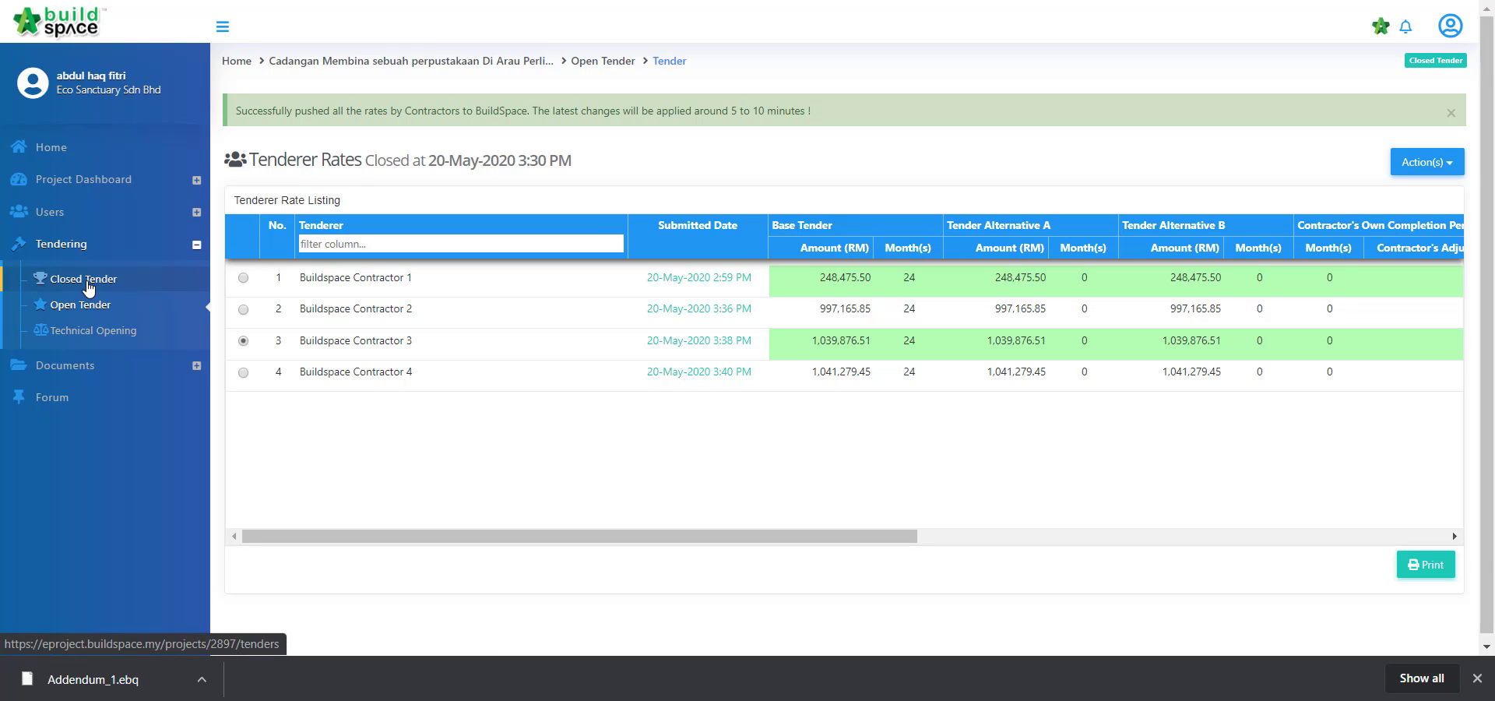
Switch to the eProject tendering site and extend the closed tender's calling tender closing date to 21-May-2020 03:30 PM
{"action": "left_click", "coordinate": [88, 288]}
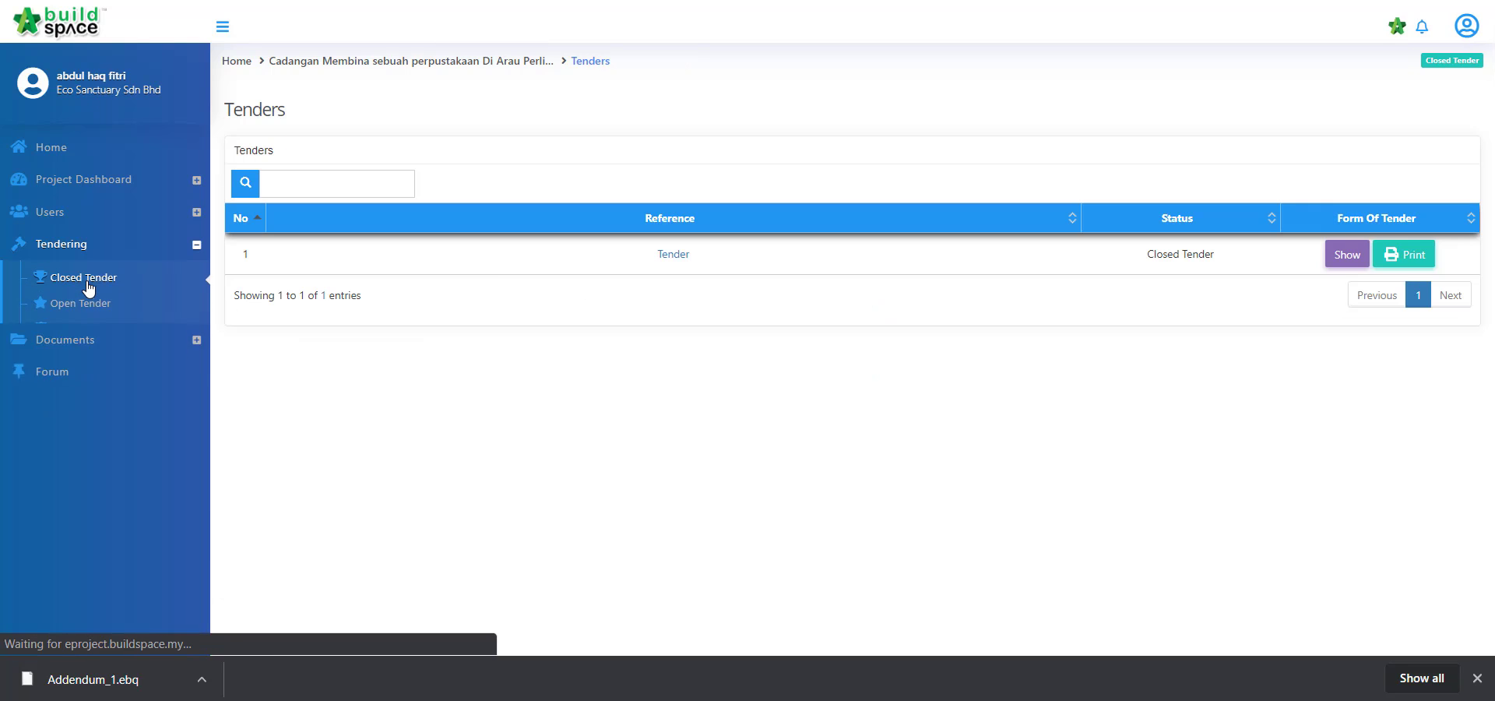
{"action": "left_click", "coordinate": [679, 261]}
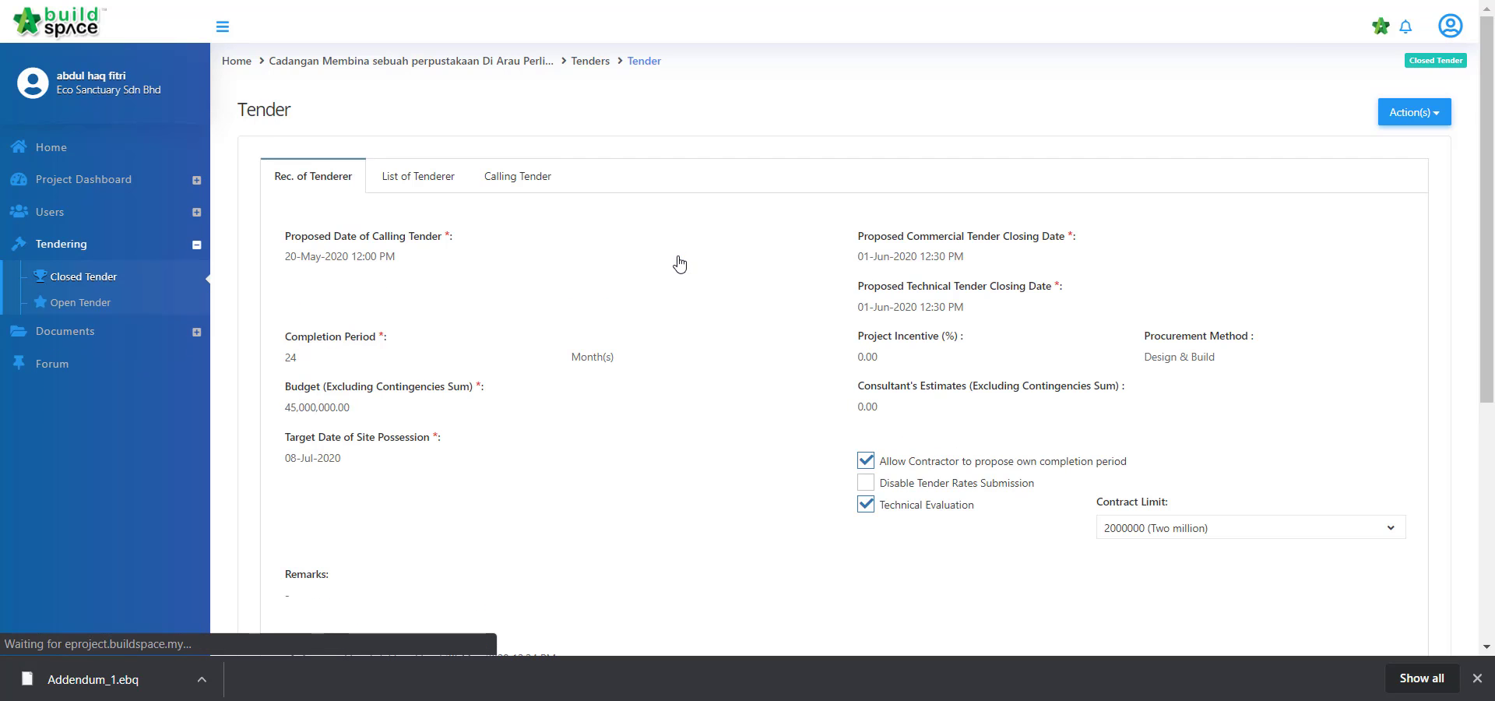
{"action": "left_click", "coordinate": [540, 189]}
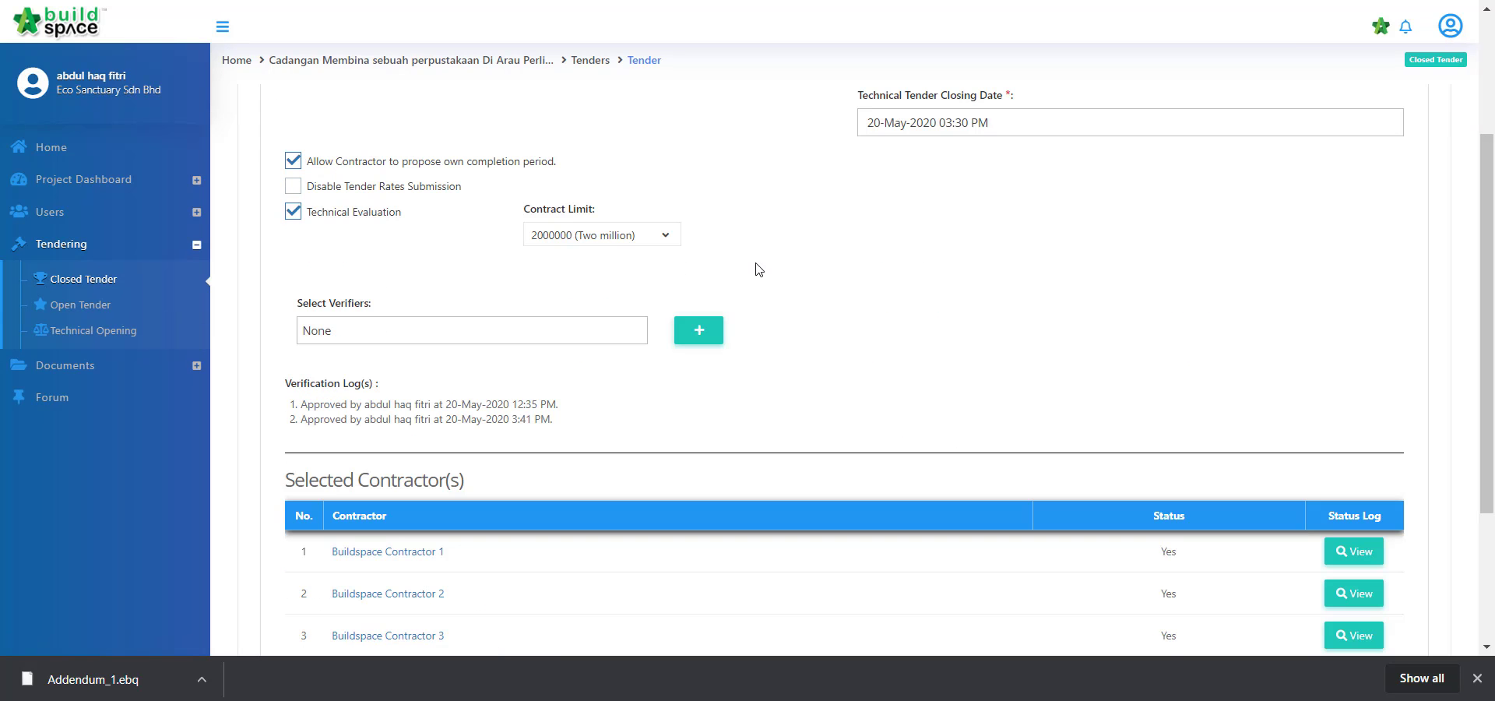
{"action": "scroll", "coordinate": [758, 267], "scroll_direction": "up", "scroll_amount": 3}
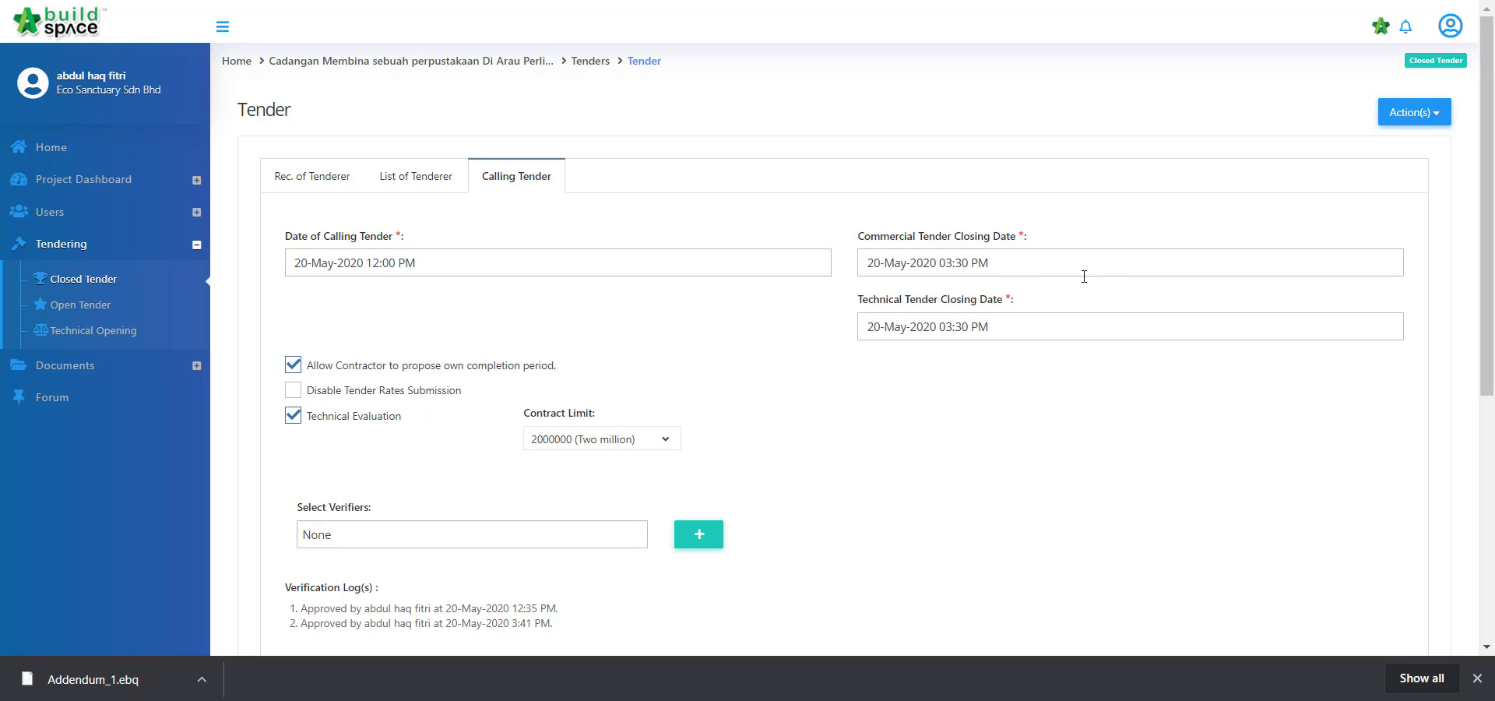
{"action": "left_click", "coordinate": [1114, 263]}
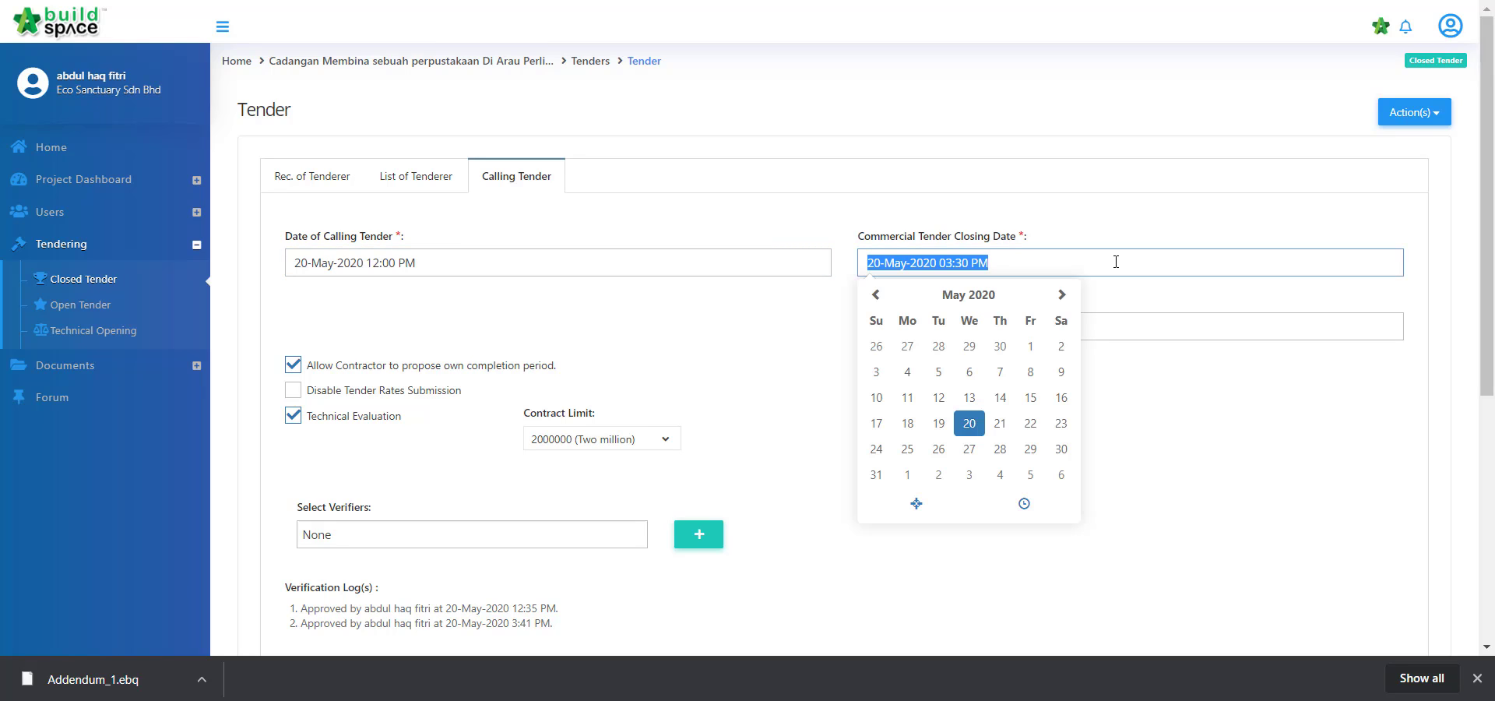
{"action": "left_click", "coordinate": [1002, 427]}
{"action": "left_click", "coordinate": [1171, 438]}
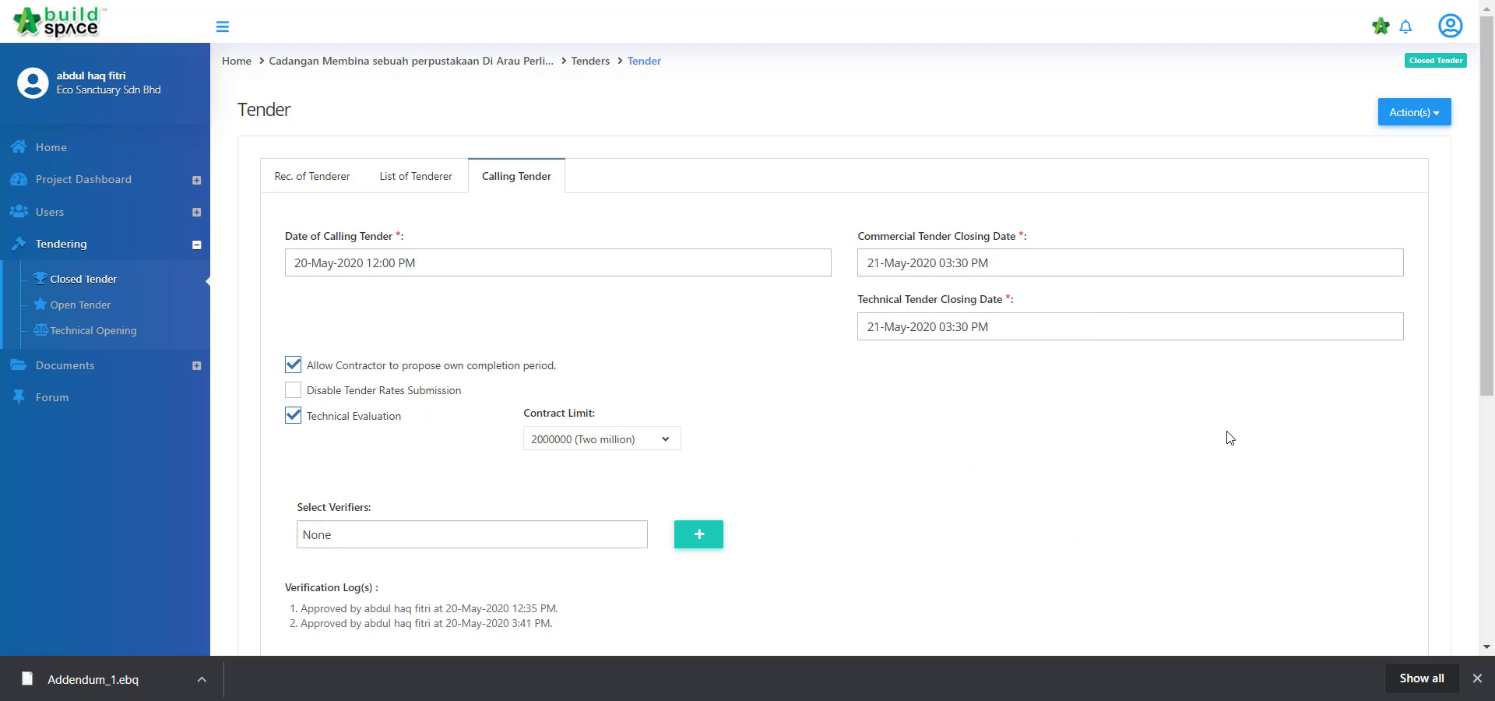
{"action": "scroll", "coordinate": [1229, 438], "scroll_direction": "down", "scroll_amount": 5}
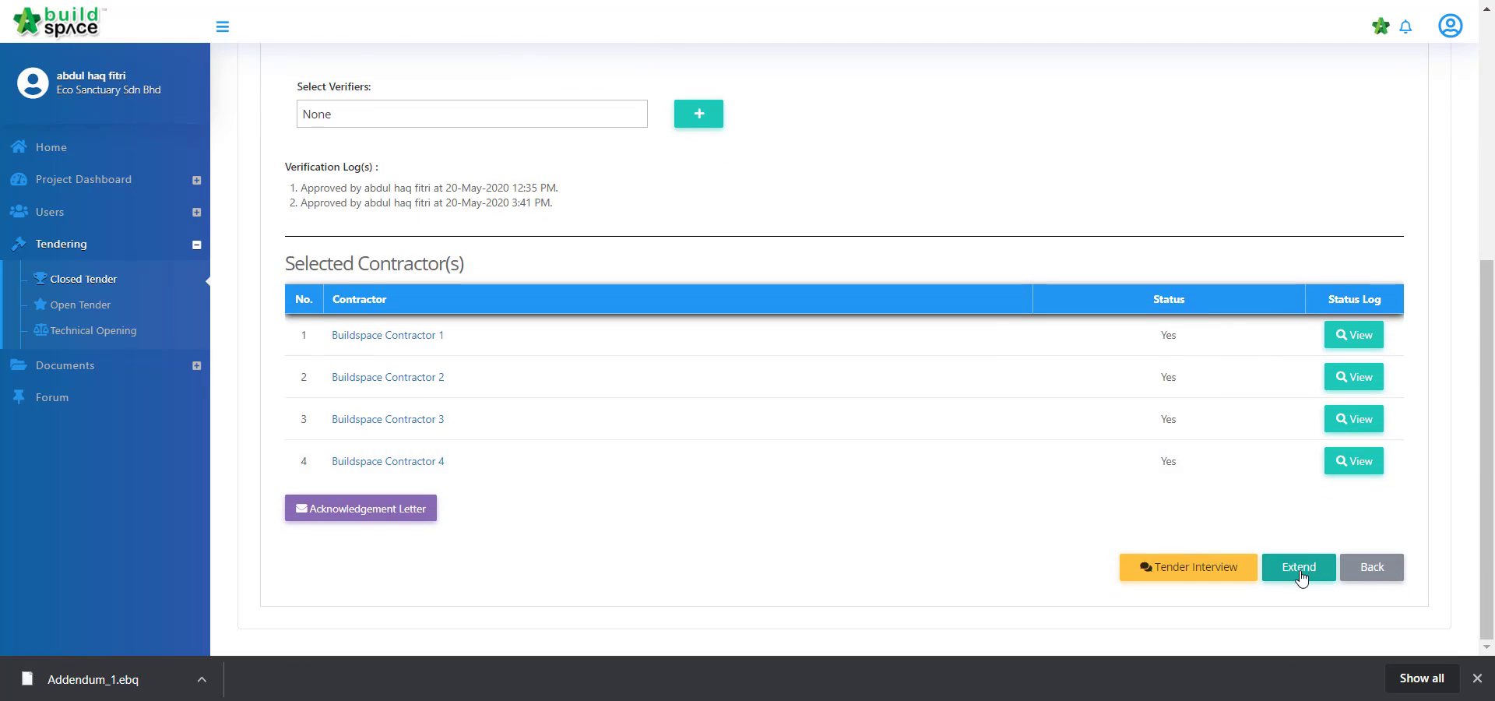
{"action": "left_click", "coordinate": [1299, 568]}
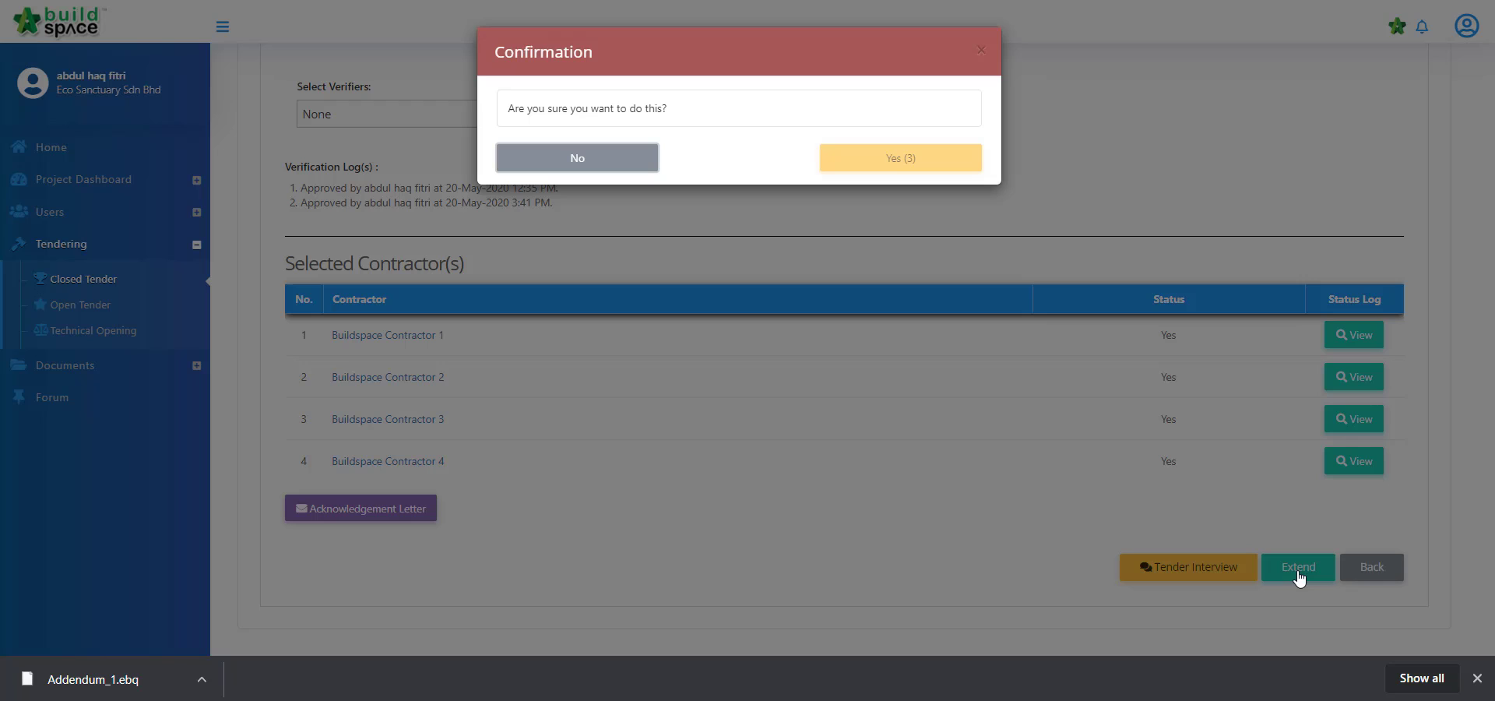
{"action": "left_click", "coordinate": [946, 162]}
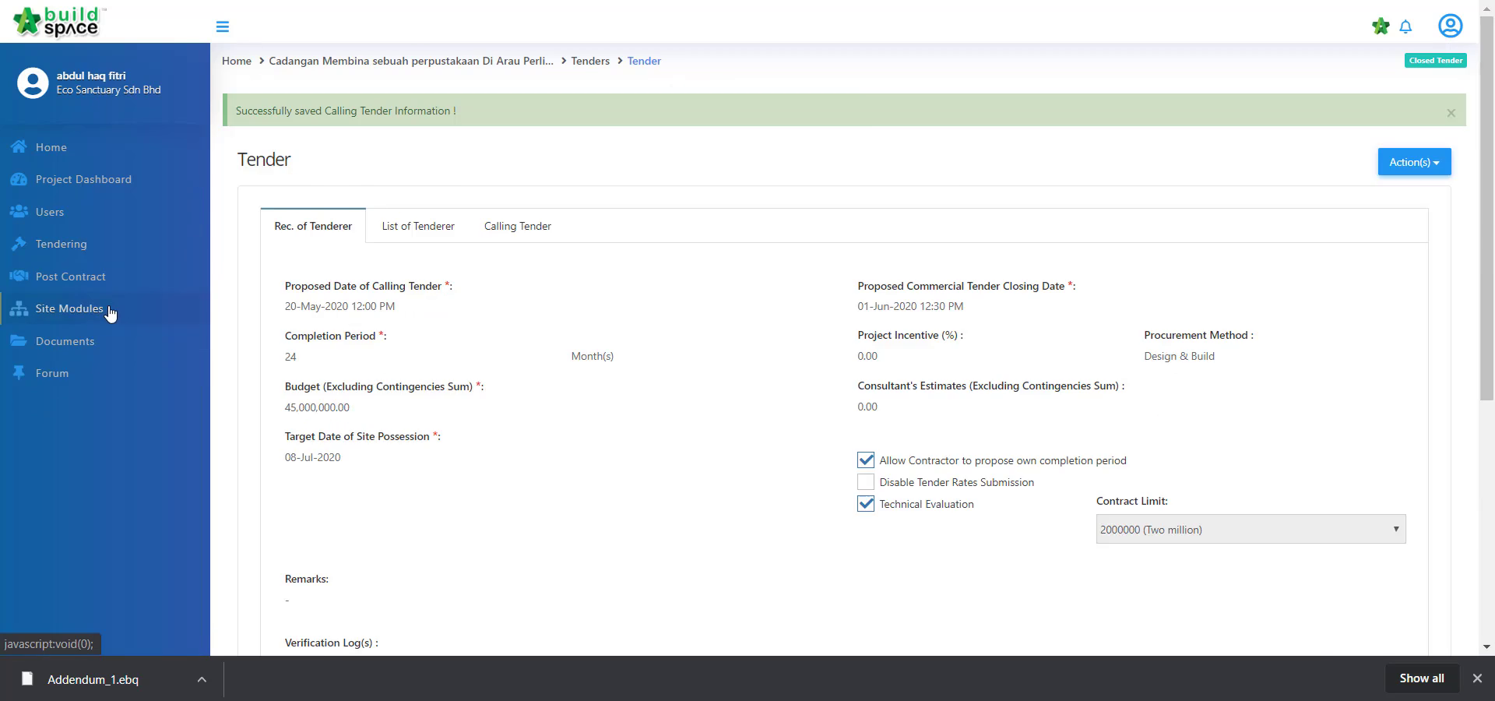
Submit a tender resubmission for the opened tender with the verifier set to None
{"action": "left_click", "coordinate": [86, 307]}
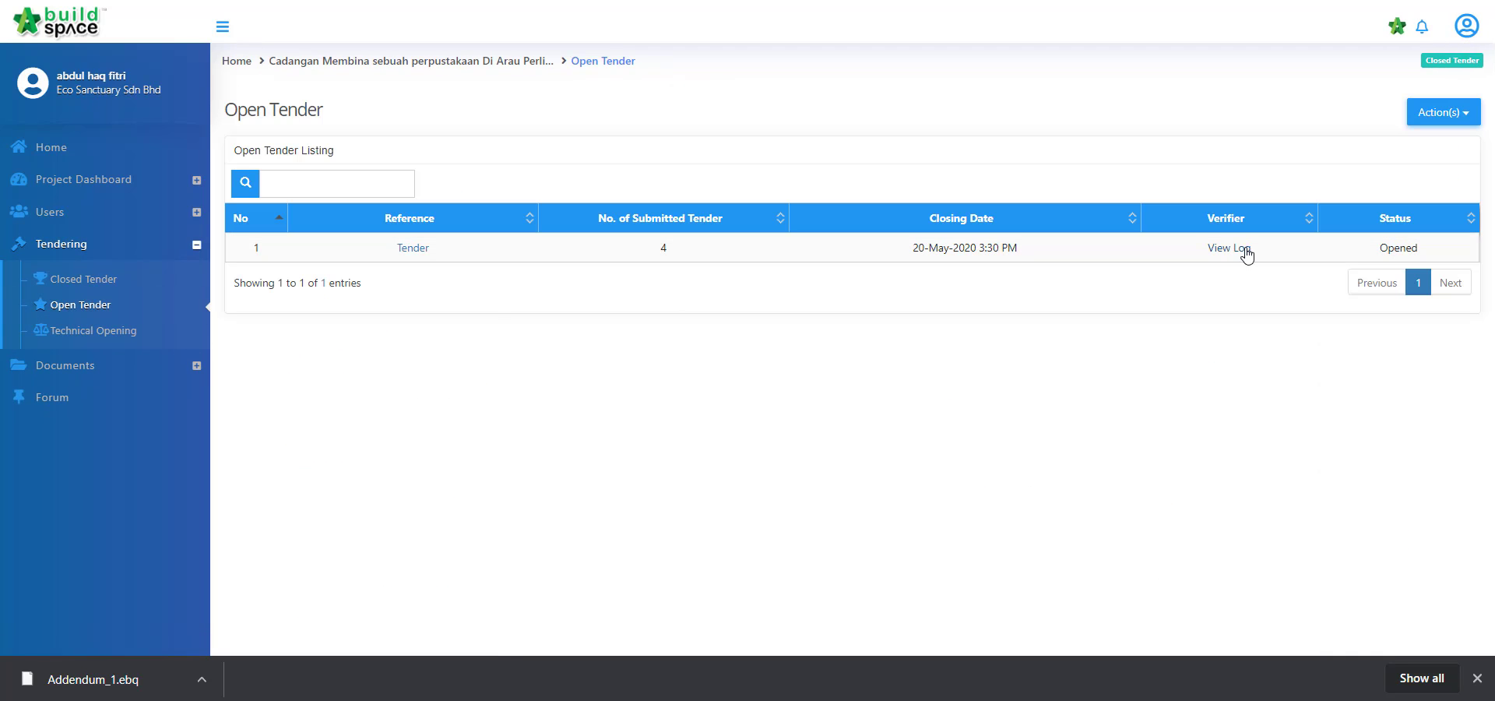
{"action": "left_click", "coordinate": [415, 249]}
{"action": "left_click", "coordinate": [1457, 116]}
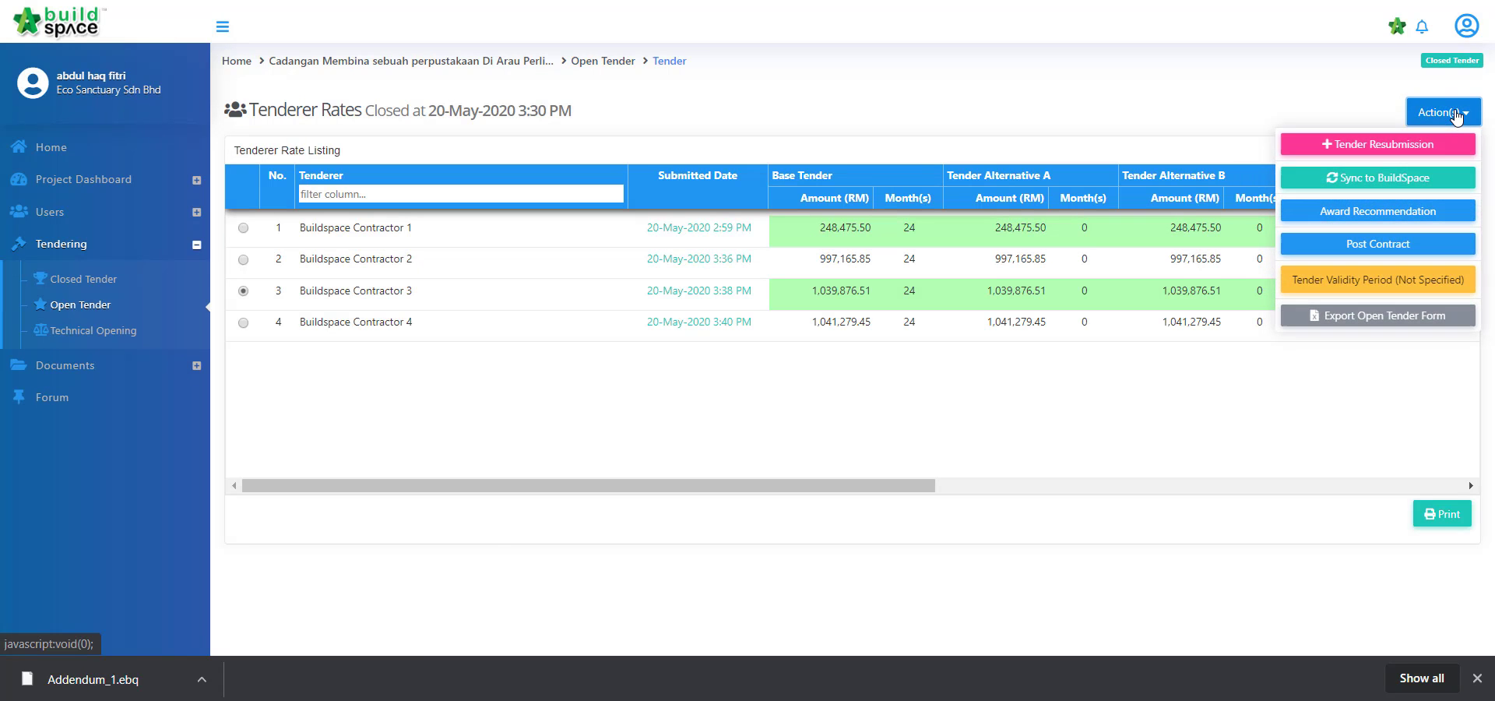
{"action": "left_click", "coordinate": [1447, 148]}
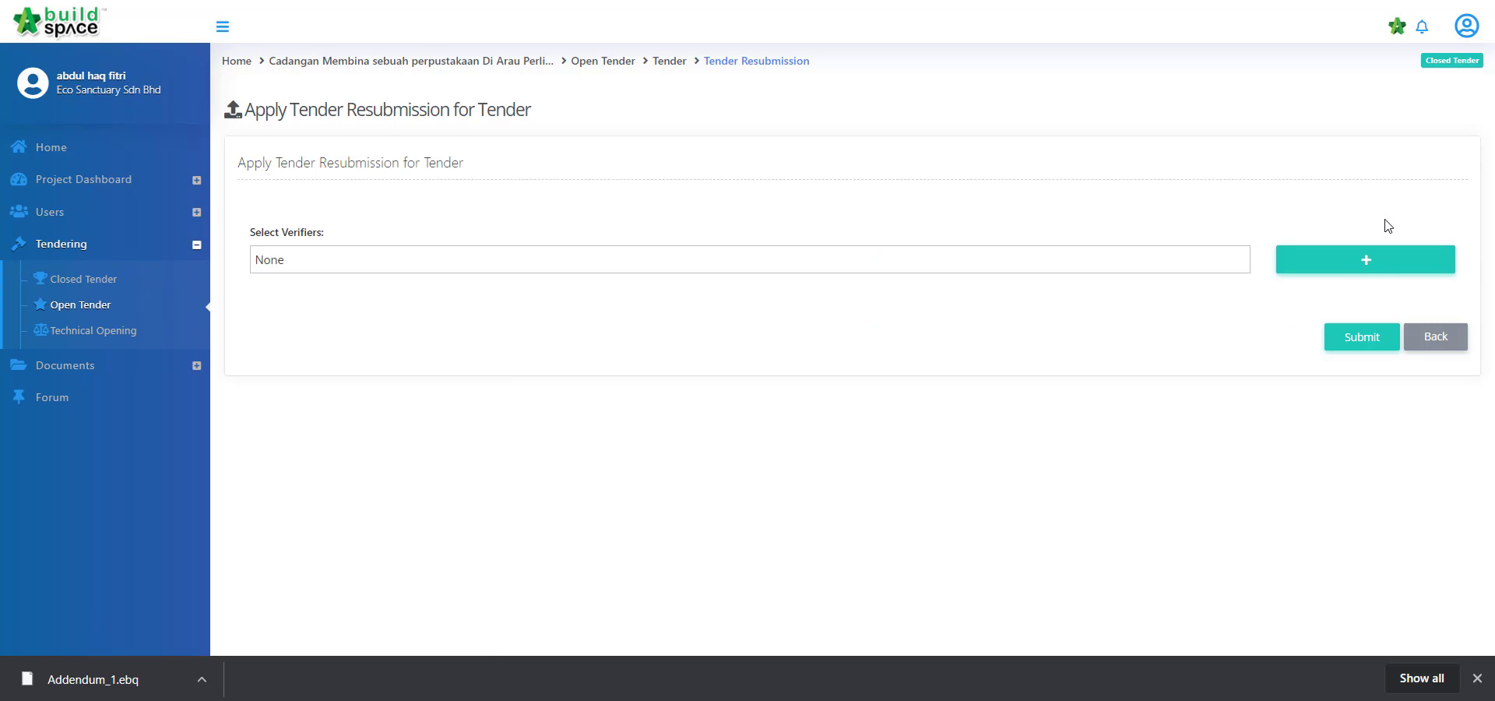
{"action": "left_click", "coordinate": [1235, 260]}
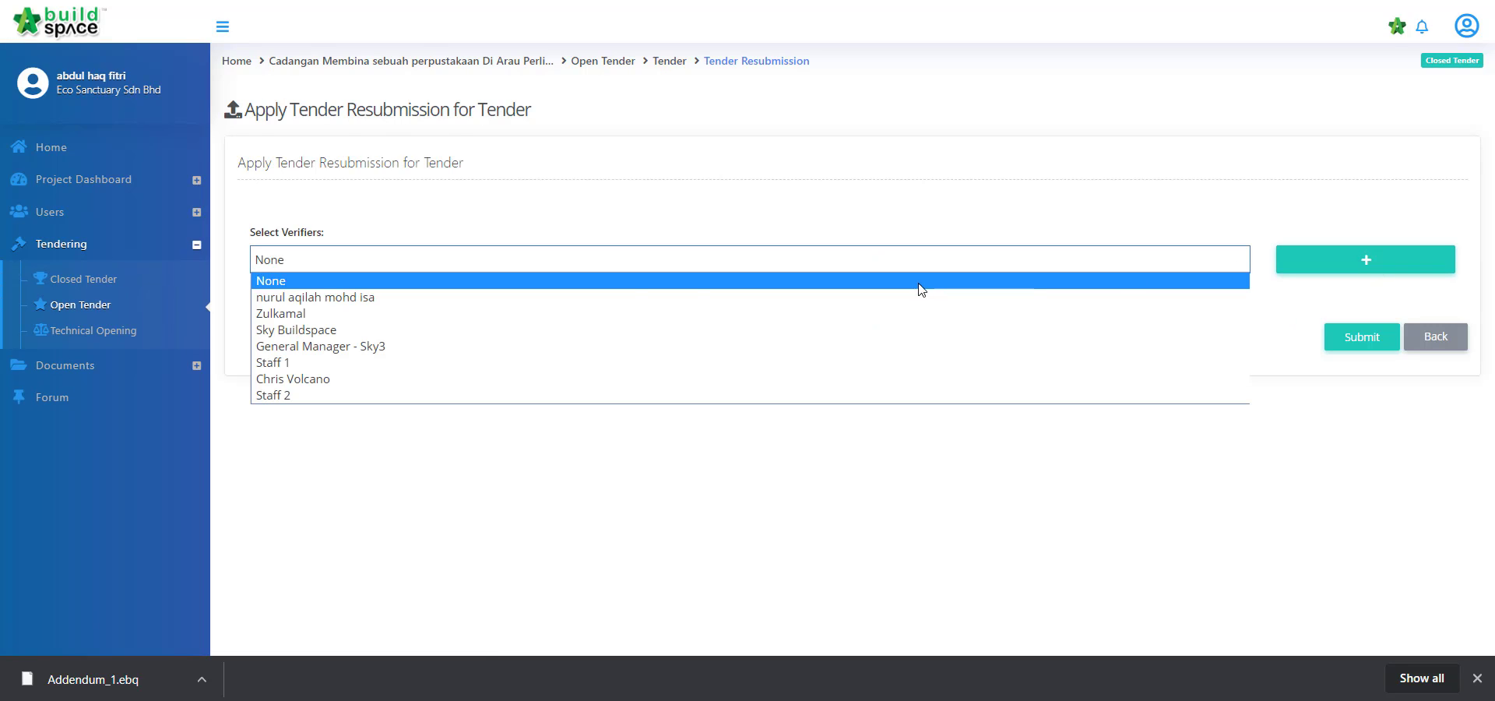
{"action": "left_click", "coordinate": [536, 423]}
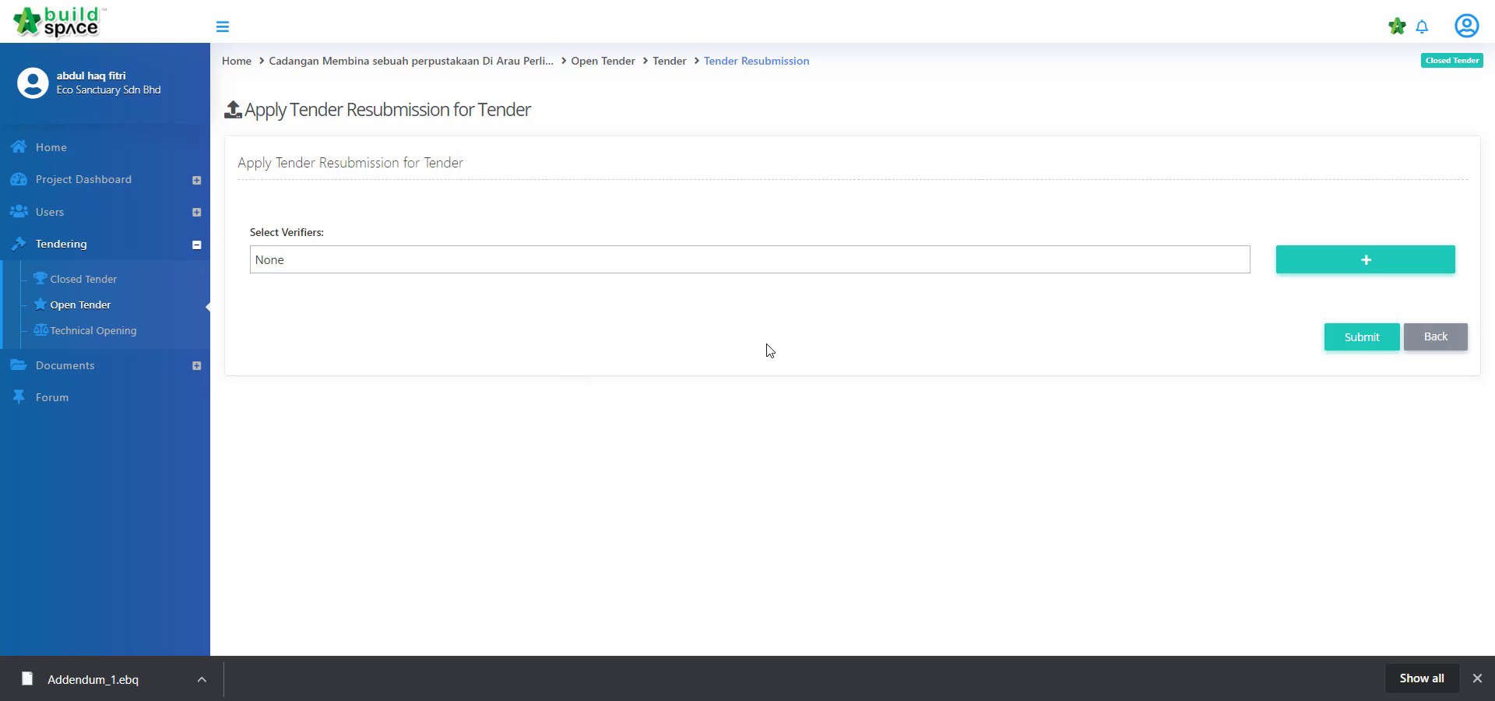
{"action": "left_click", "coordinate": [1378, 352]}
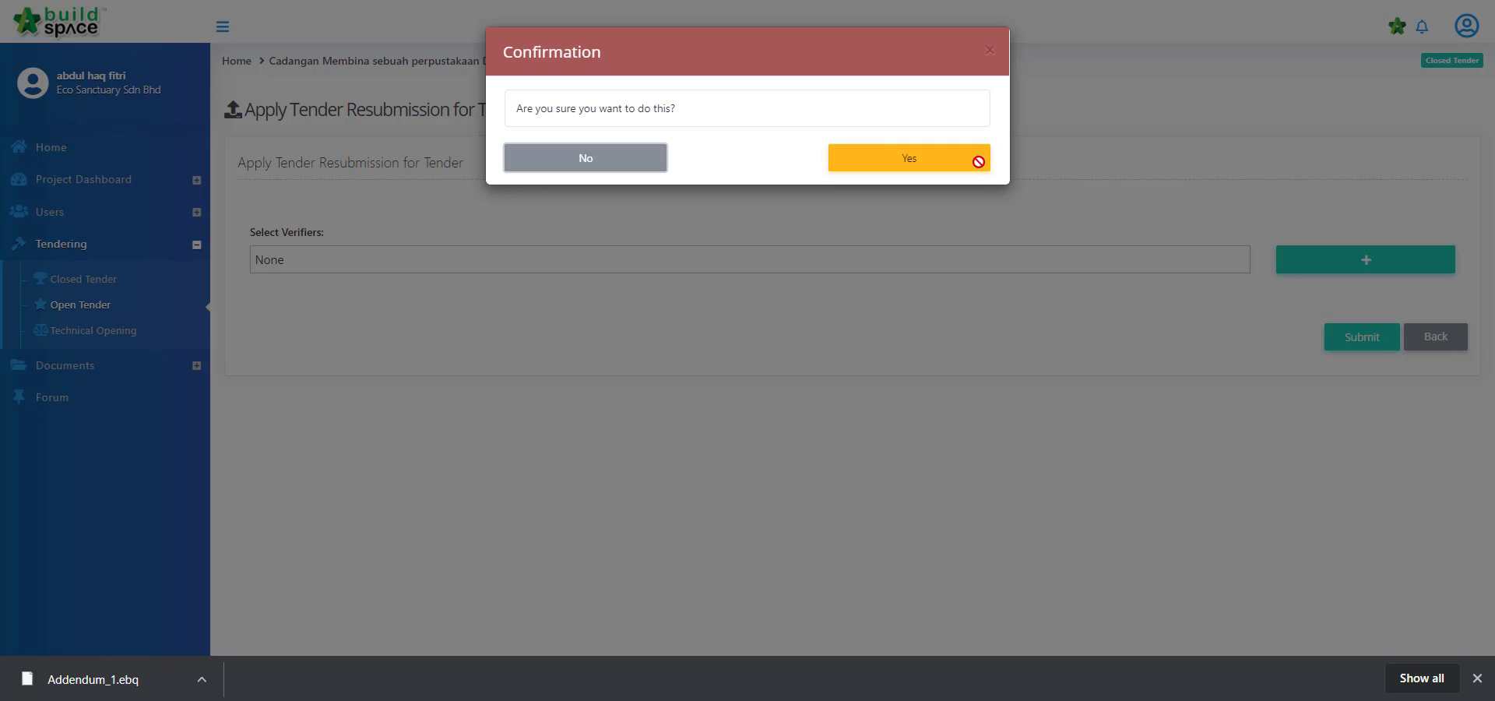
{"action": "left_click", "coordinate": [979, 162]}
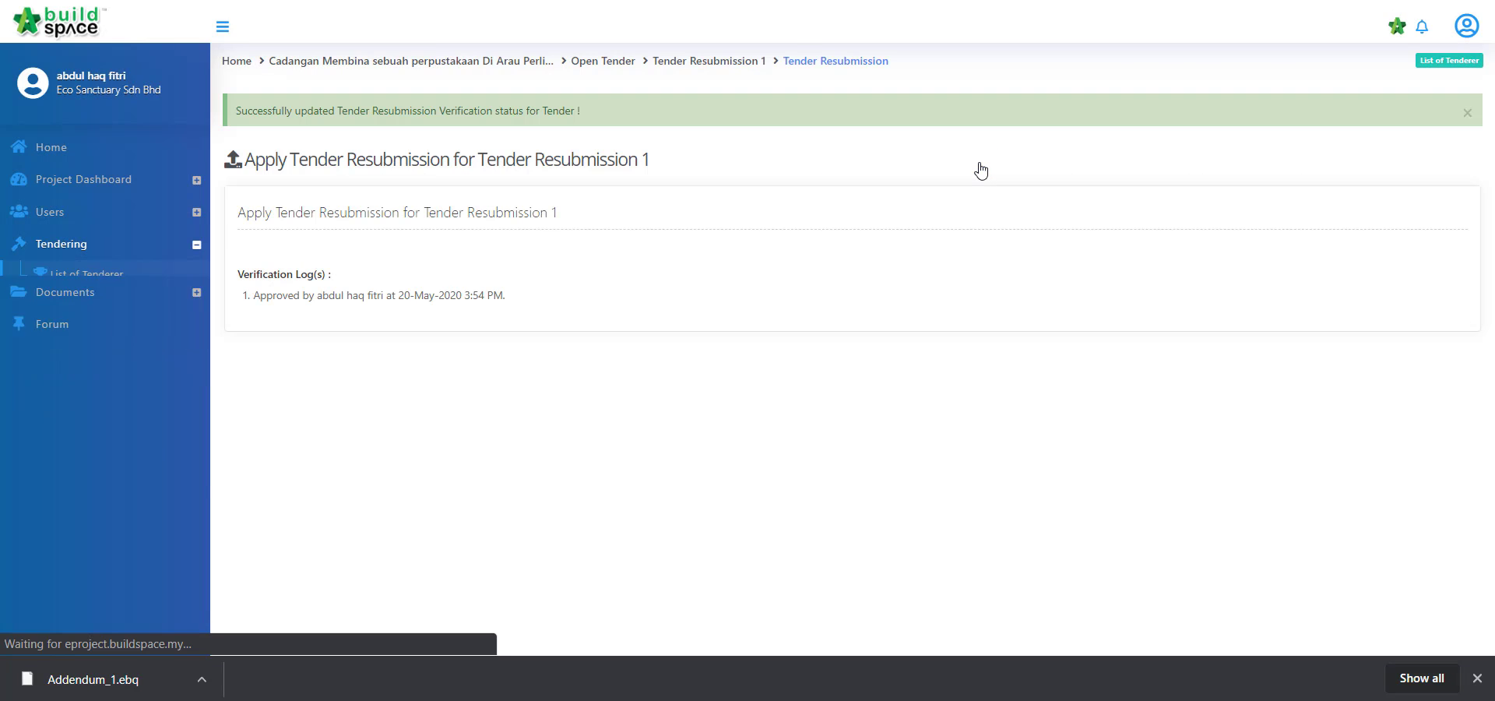